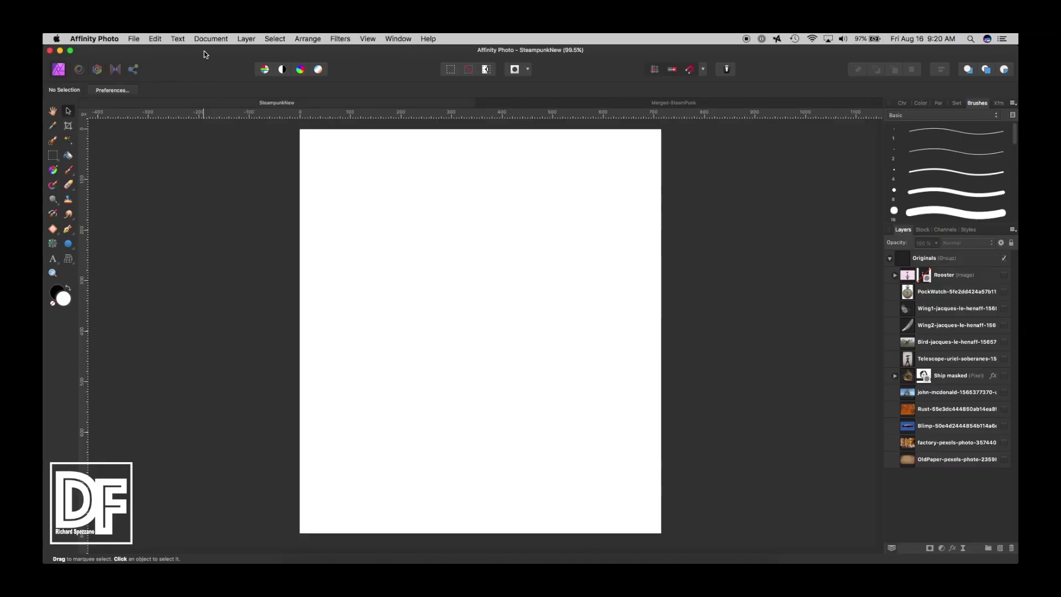
- Check the document's pixel size and DPI settings without resizing it
left_click(211, 39)
left_click(221, 101)
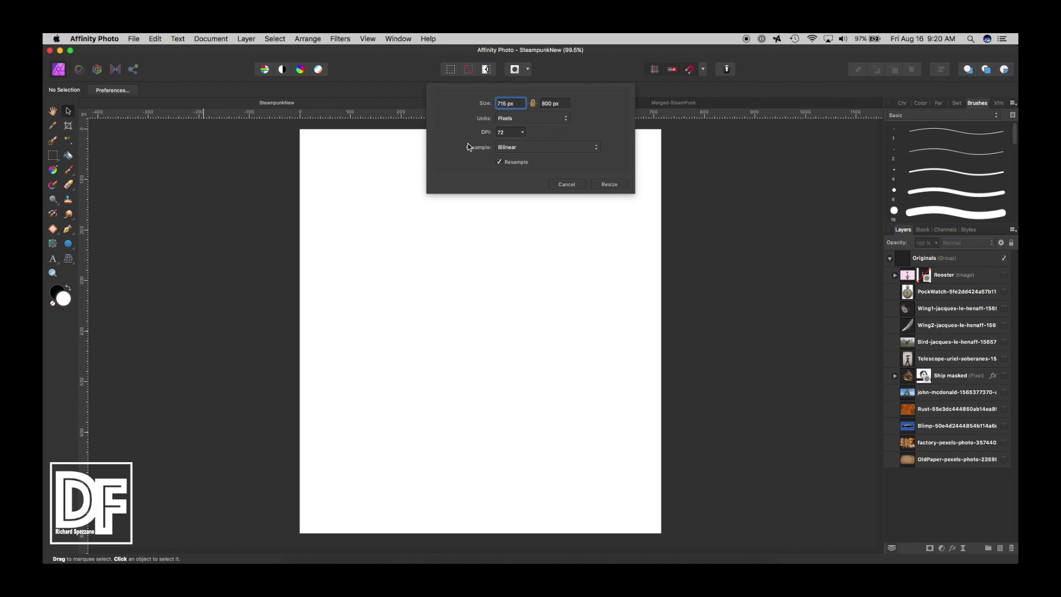
left_click(575, 186)
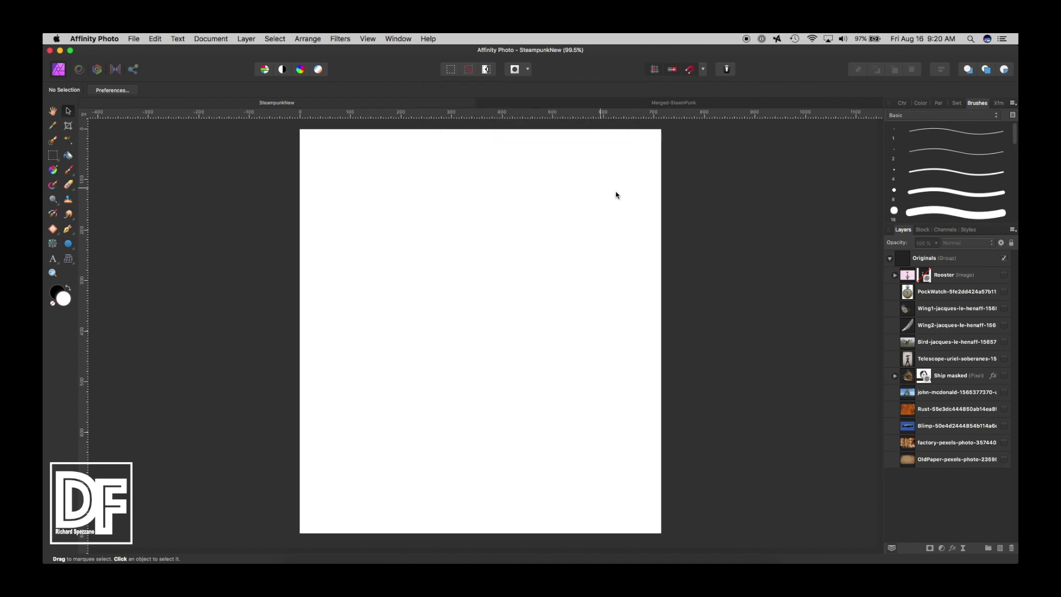
- Make the OldPaper photo layer visible and take a brief look at the stock image library
left_click(927, 464)
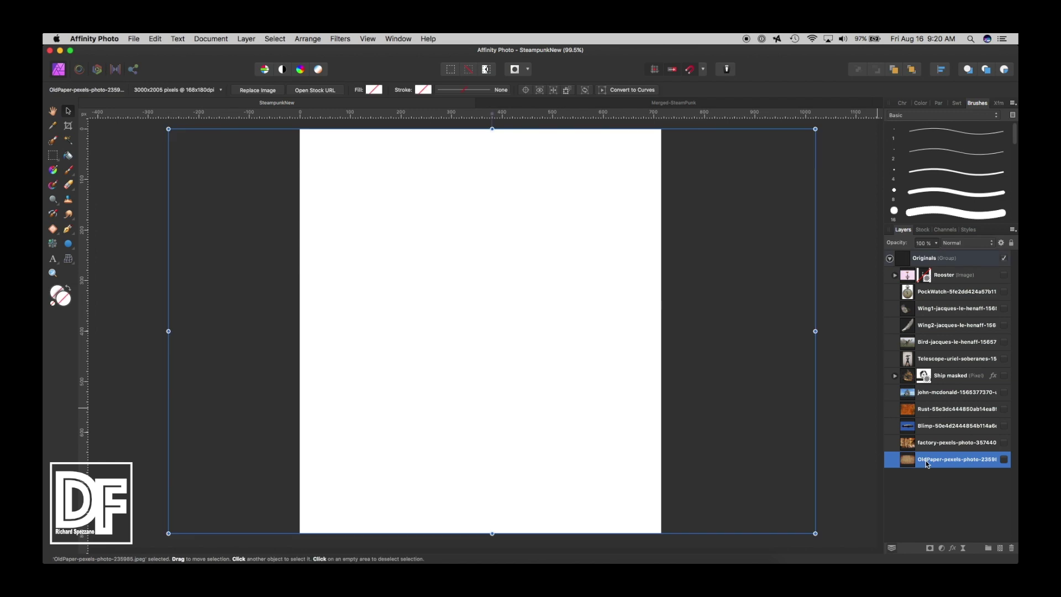
left_click(1004, 460)
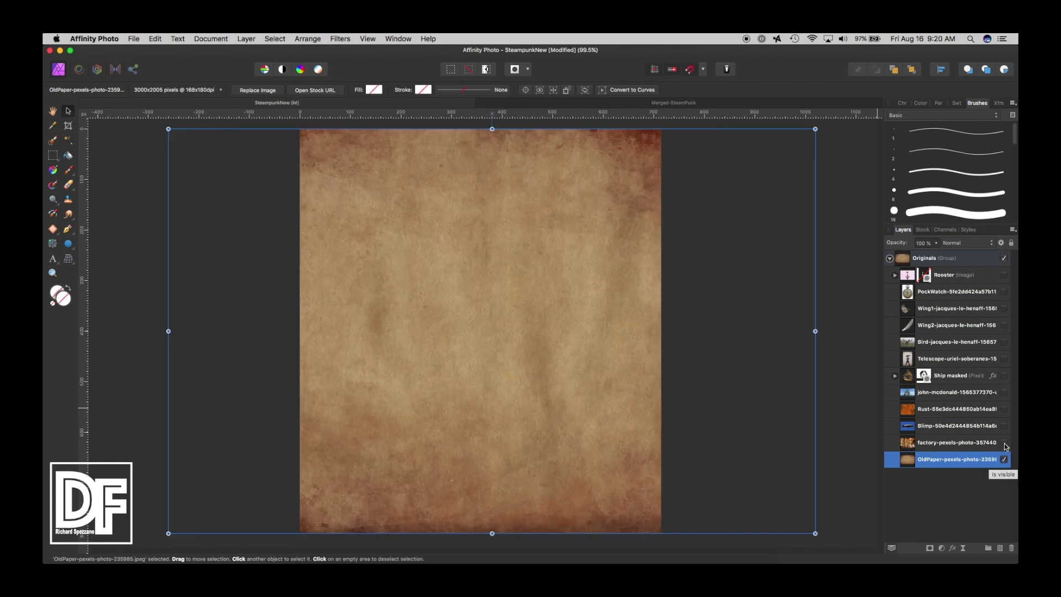
left_click(923, 231)
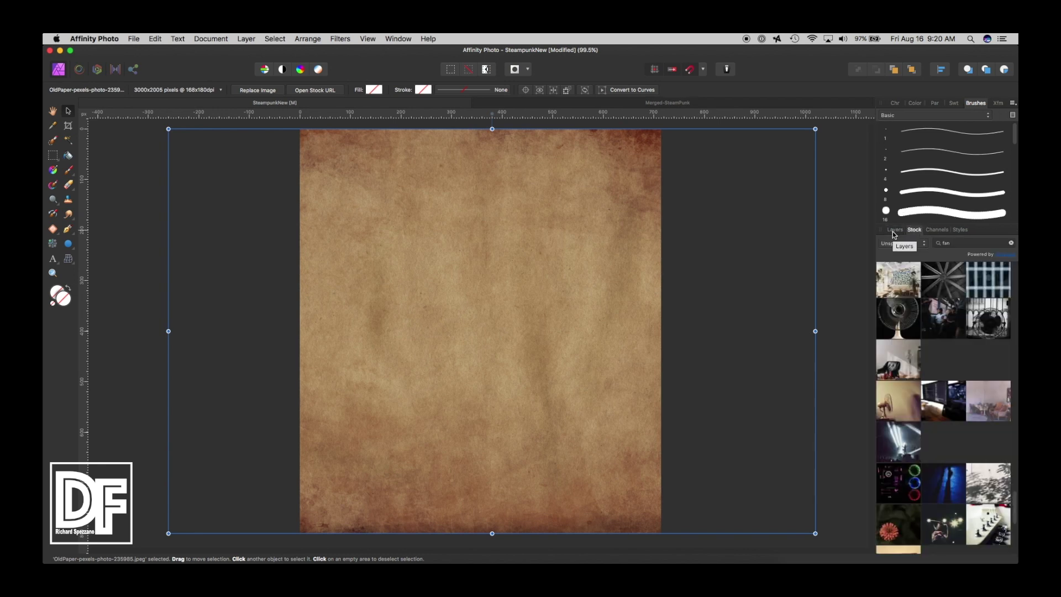
left_click(895, 230)
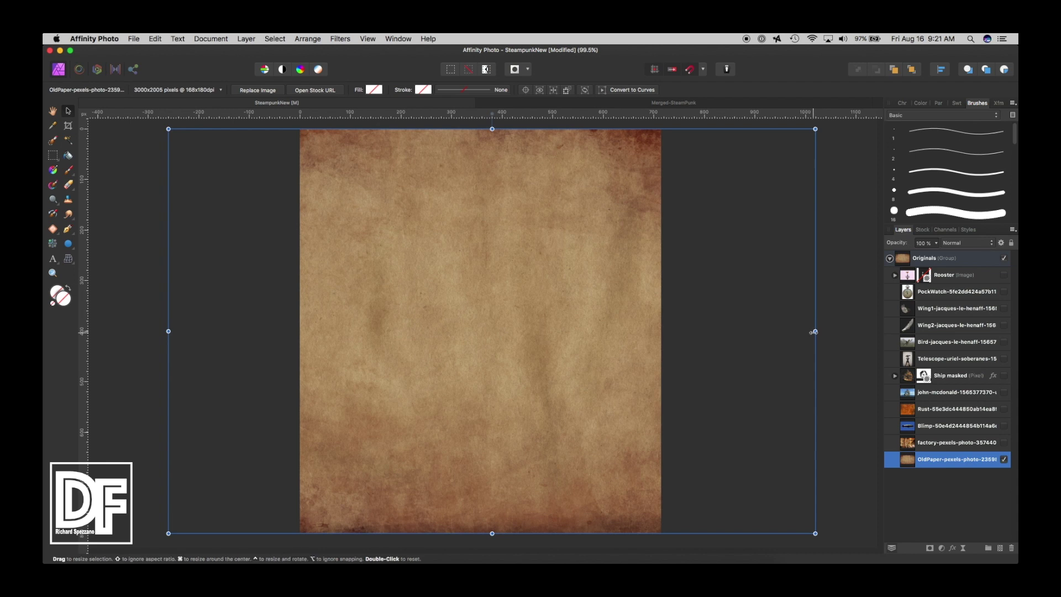
- Squeeze the old paper image horizontally from both sides so its edges match the canvas width, and deselect it
left_click_drag(815, 342, 682, 343)
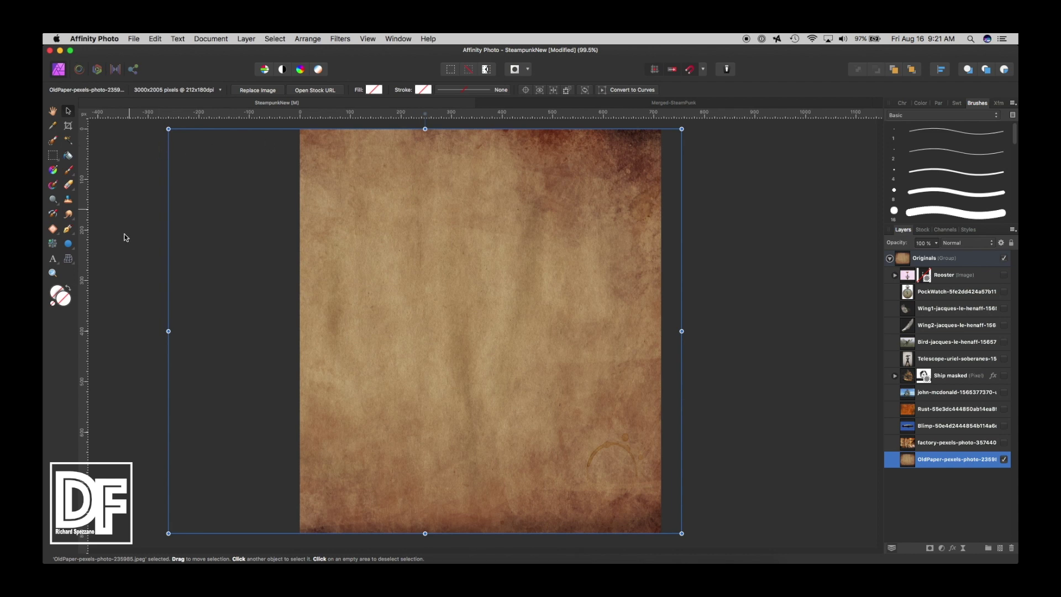
left_click_drag(168, 331, 300, 331)
left_click_drag(681, 331, 663, 332)
left_click(675, 443)
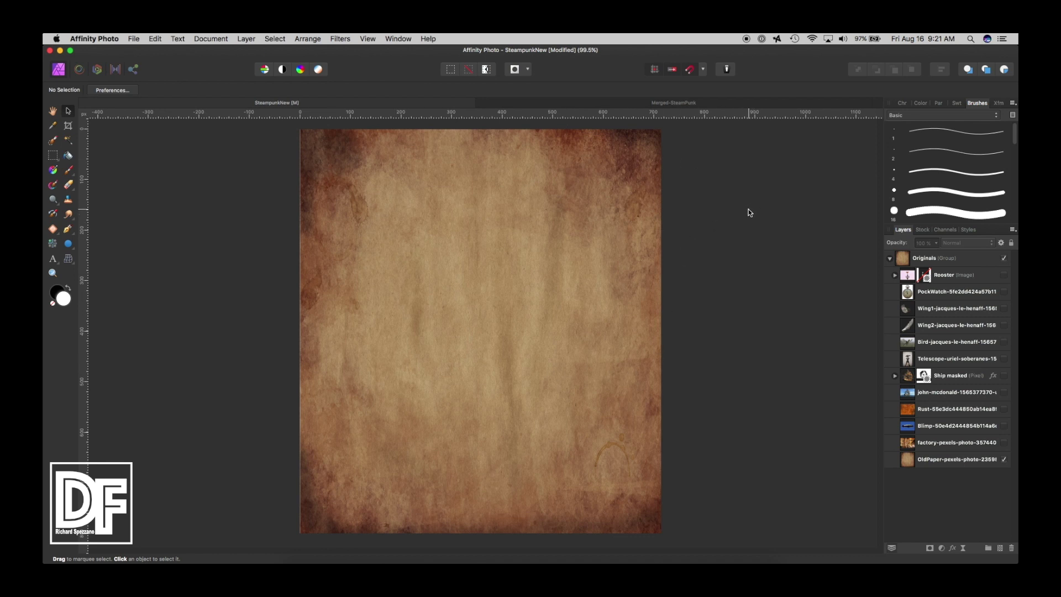
- Show the factory photo layer and convert it to grayscale with a Black & White adjustment merged into the layer
left_click(980, 445)
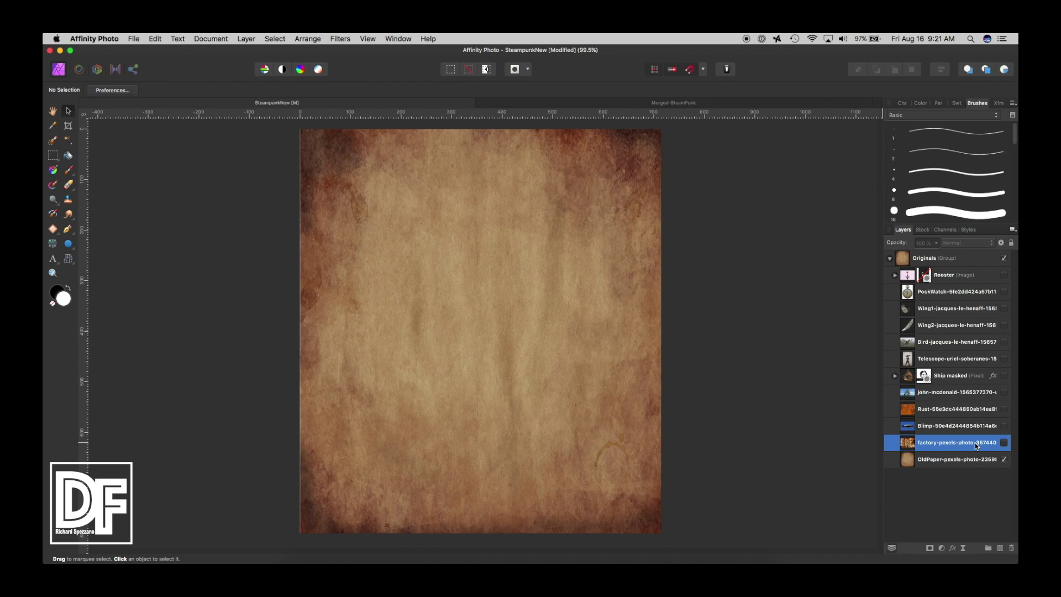
left_click(1002, 443)
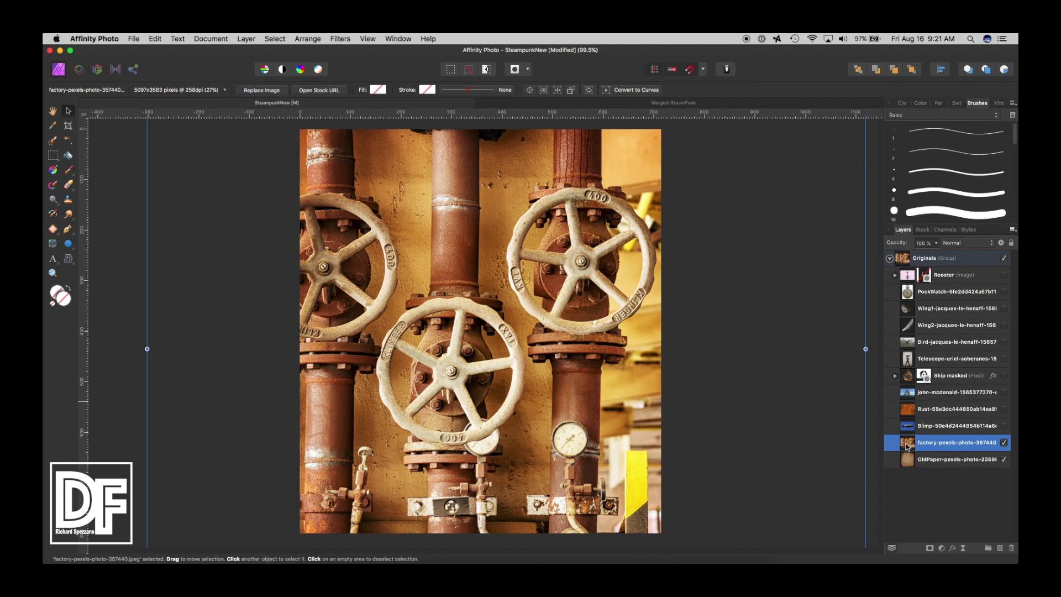
left_click(941, 549)
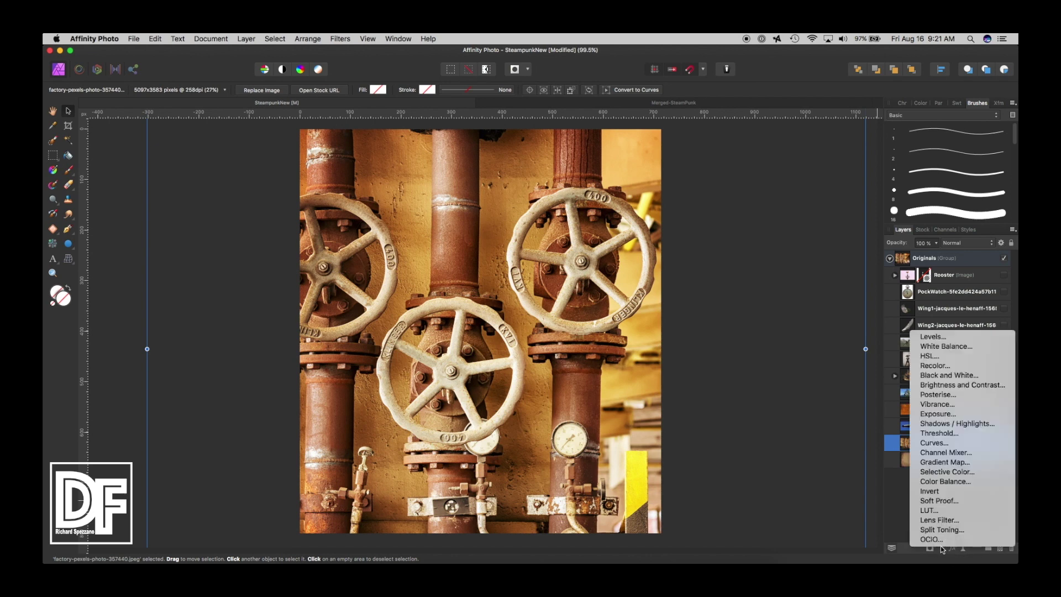
left_click(945, 376)
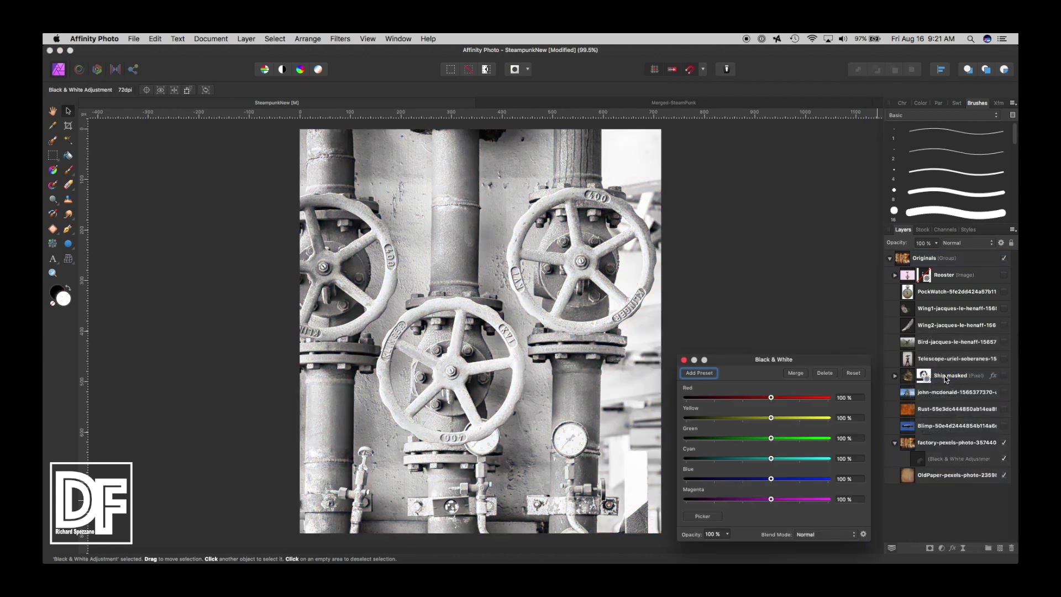
left_click(684, 360)
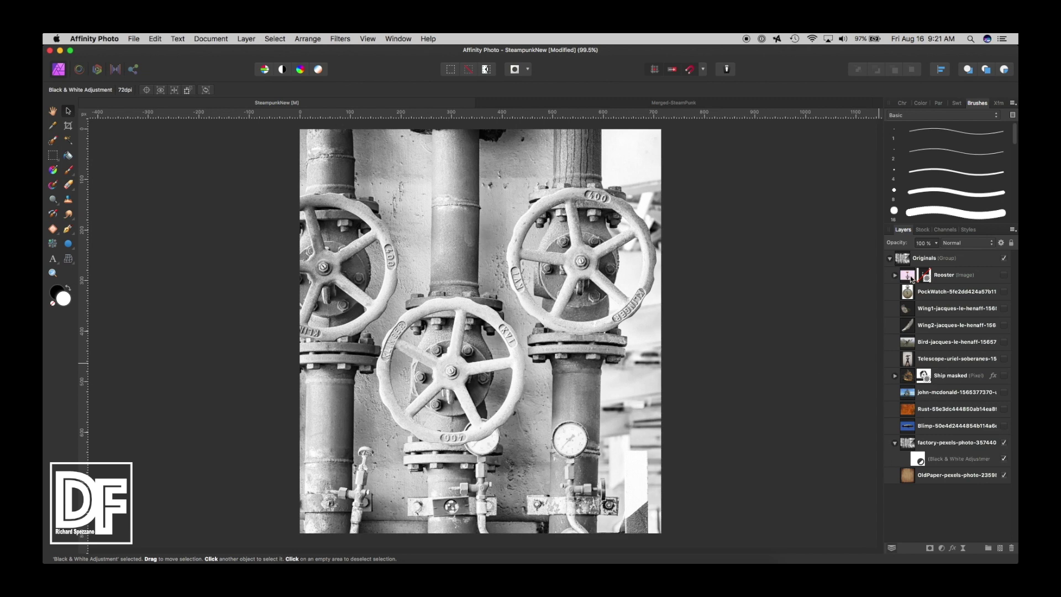
left_click(909, 442)
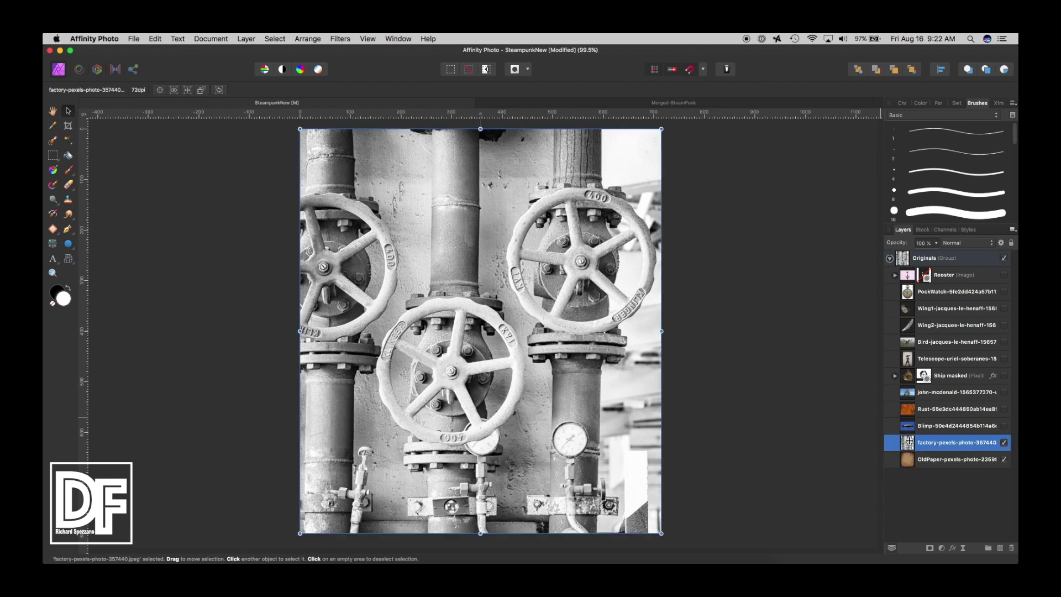
- Turn the factory photo into dark line art over the paper using edge detection, Linear Burn blending and inverted colors
left_click(340, 38)
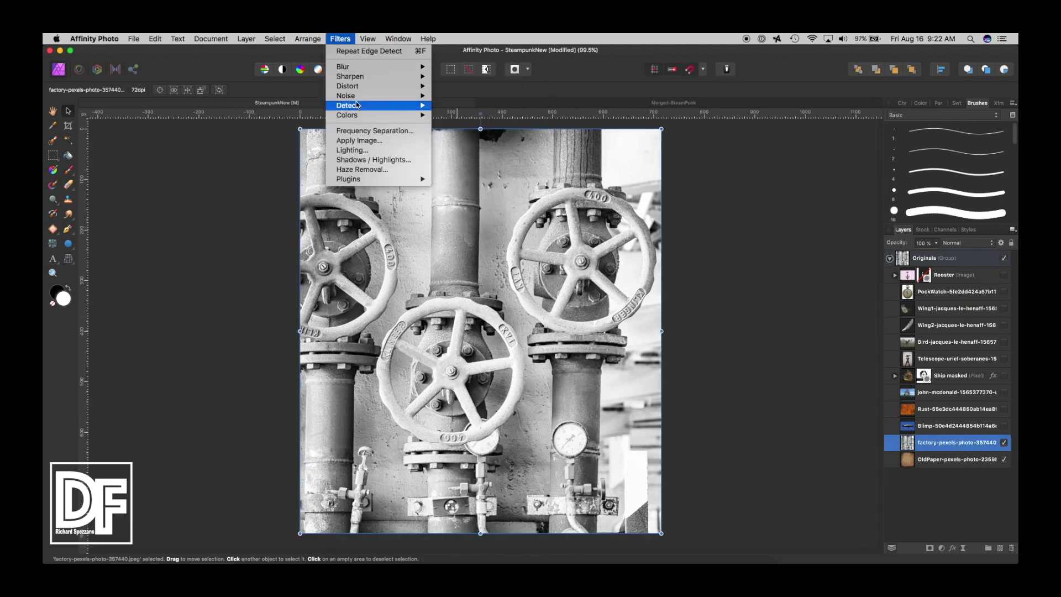
left_click(450, 105)
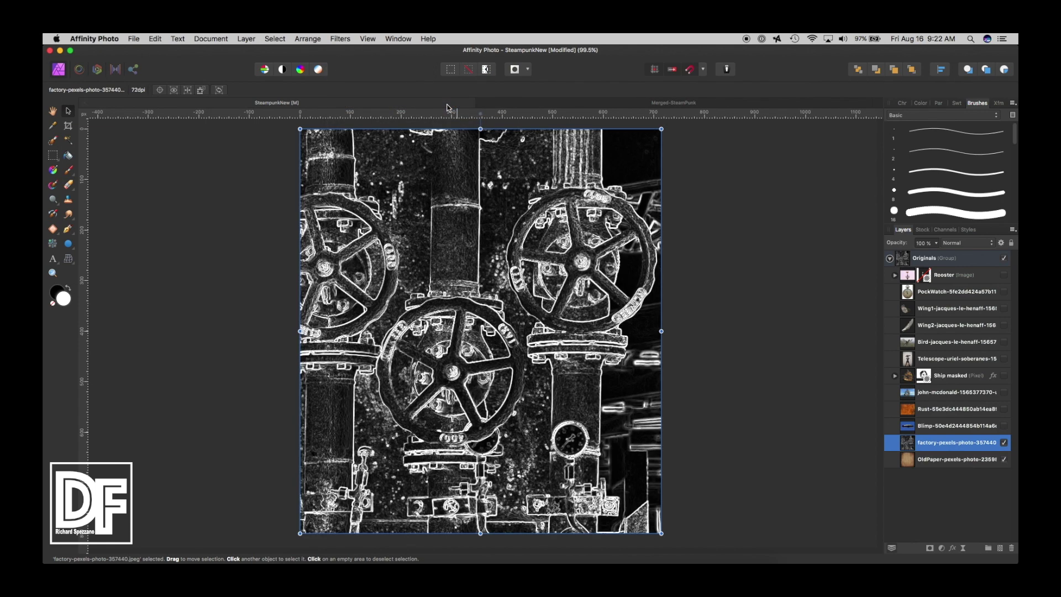
left_click(960, 243)
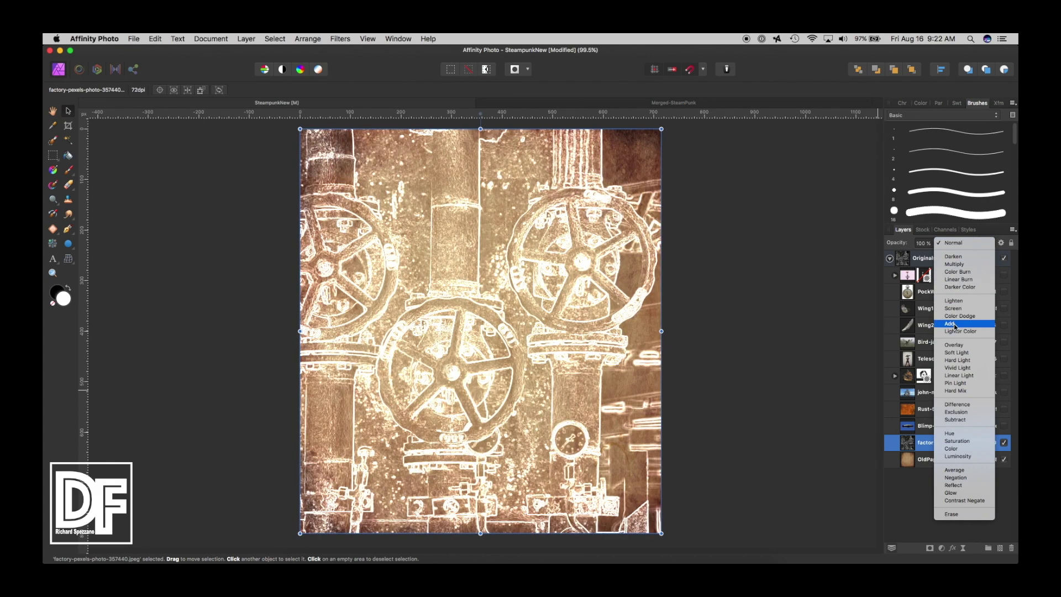
left_click(952, 281)
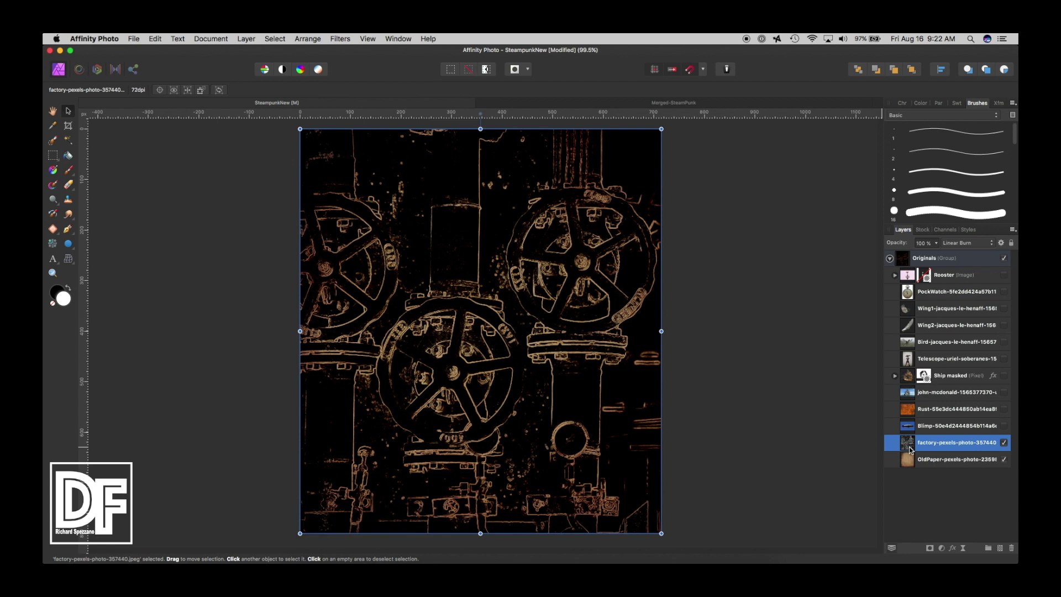
key("super+i")
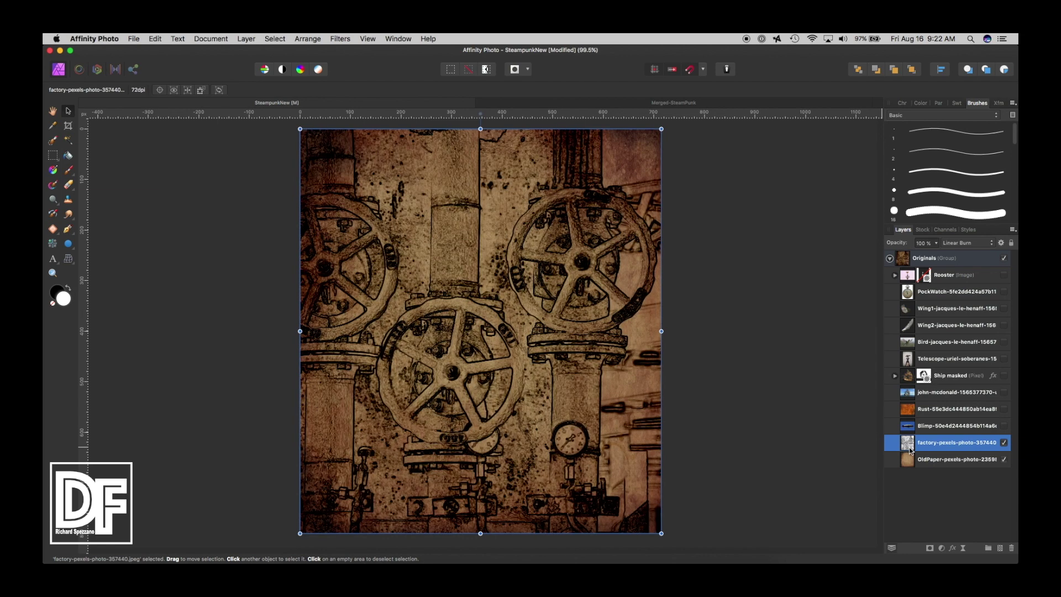
- Preview other blend modes for the factory layer, keep Linear Burn, and lower its opacity to 22%
left_click(968, 243)
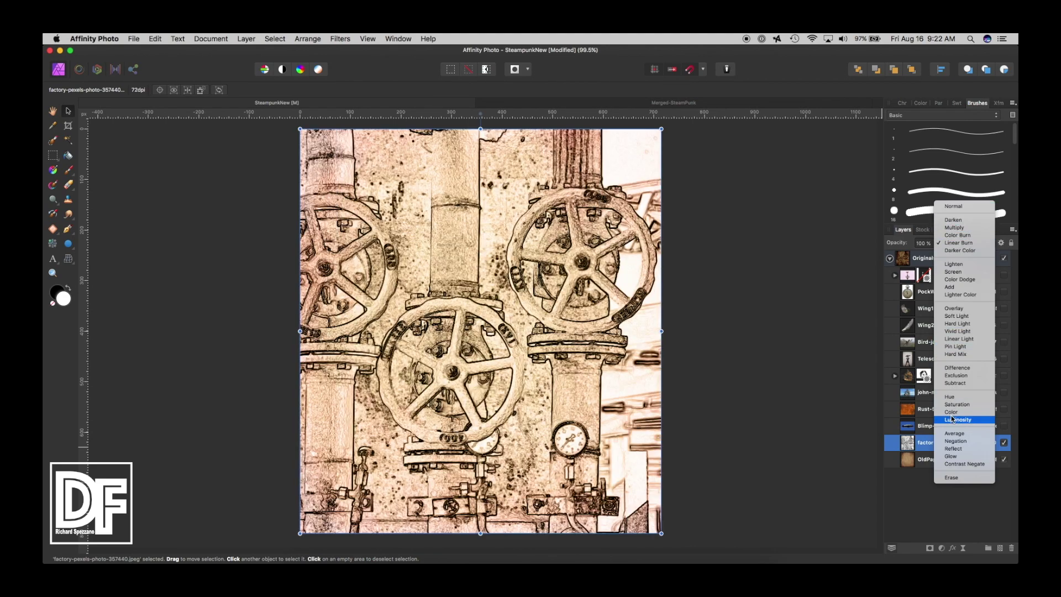
left_click(968, 245)
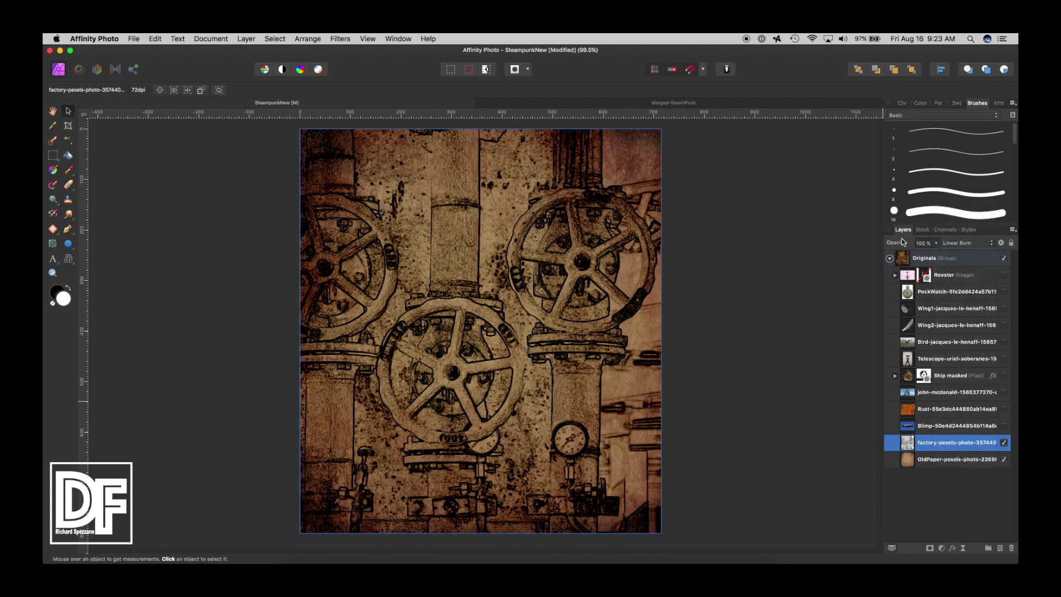
left_click_drag(902, 244, 863, 248)
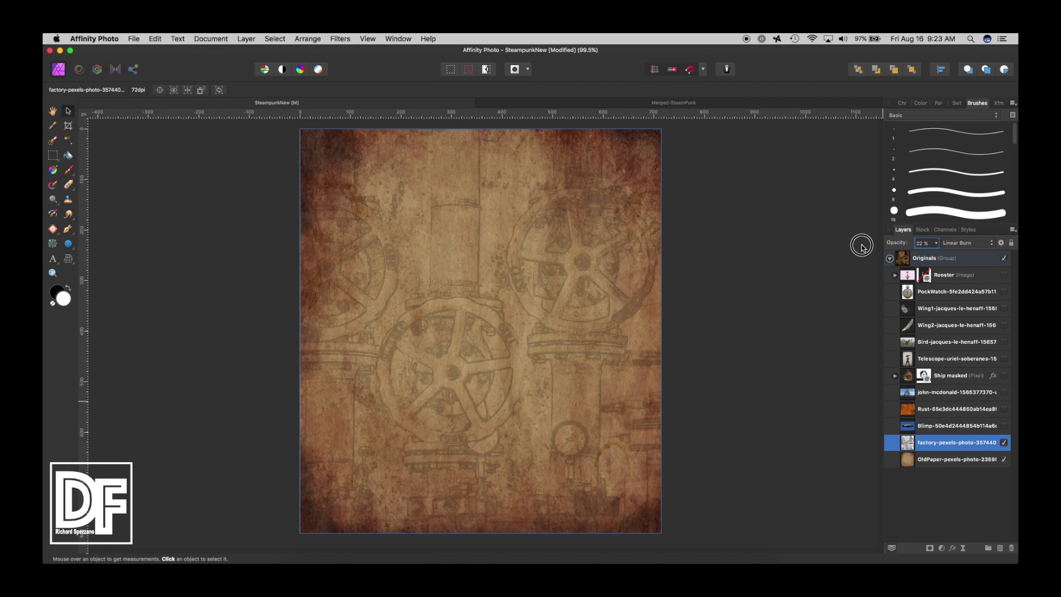
left_click(817, 315)
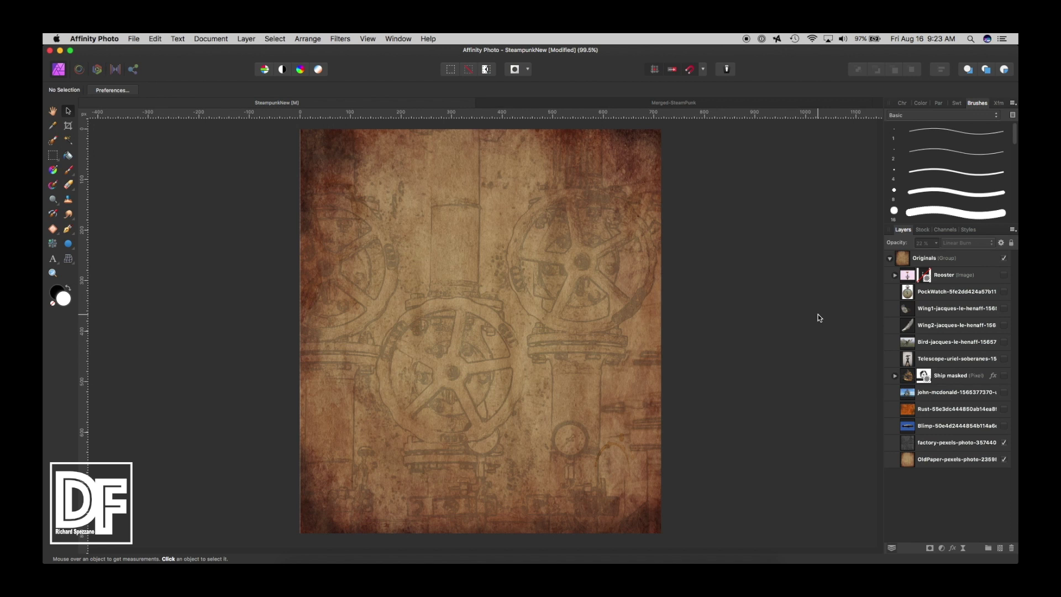
- Move the OldPaper and factory layers out of the Originals group to the top of the stack, with the factory layer above the paper
left_click(916, 426)
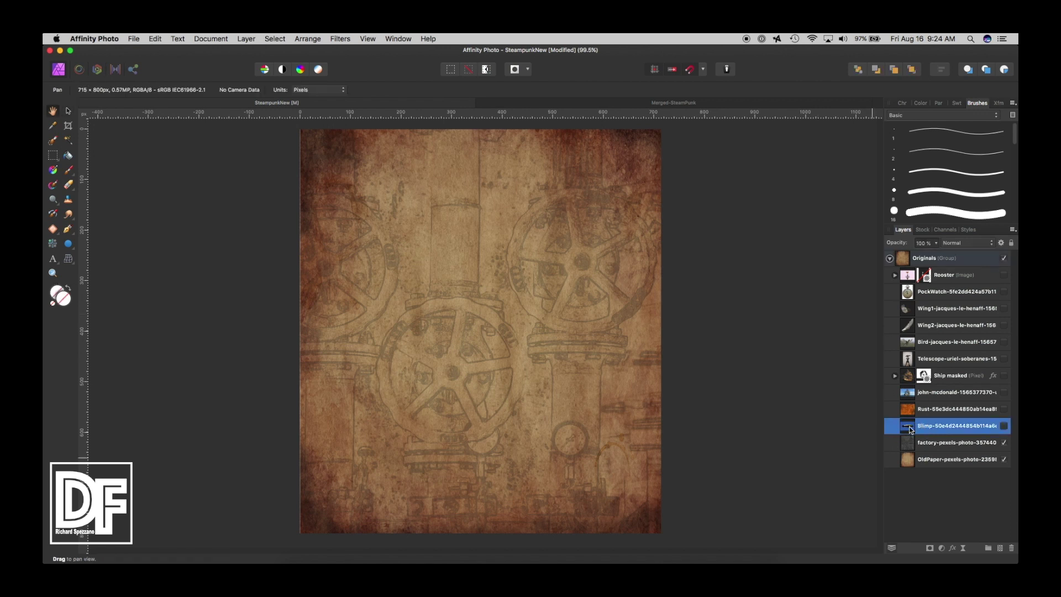
left_click(911, 446)
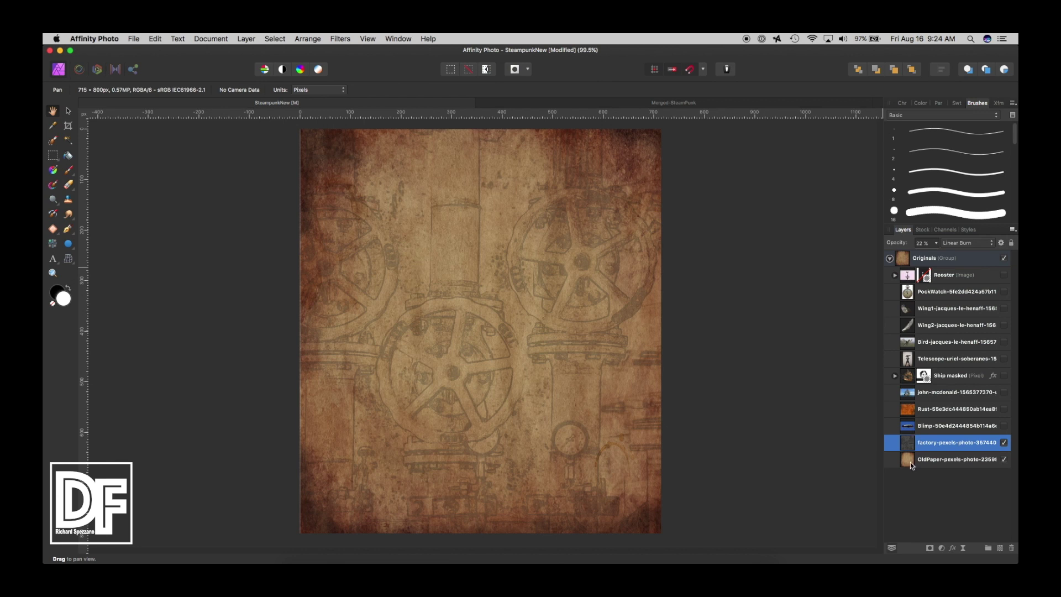
left_click_drag(910, 462, 896, 257)
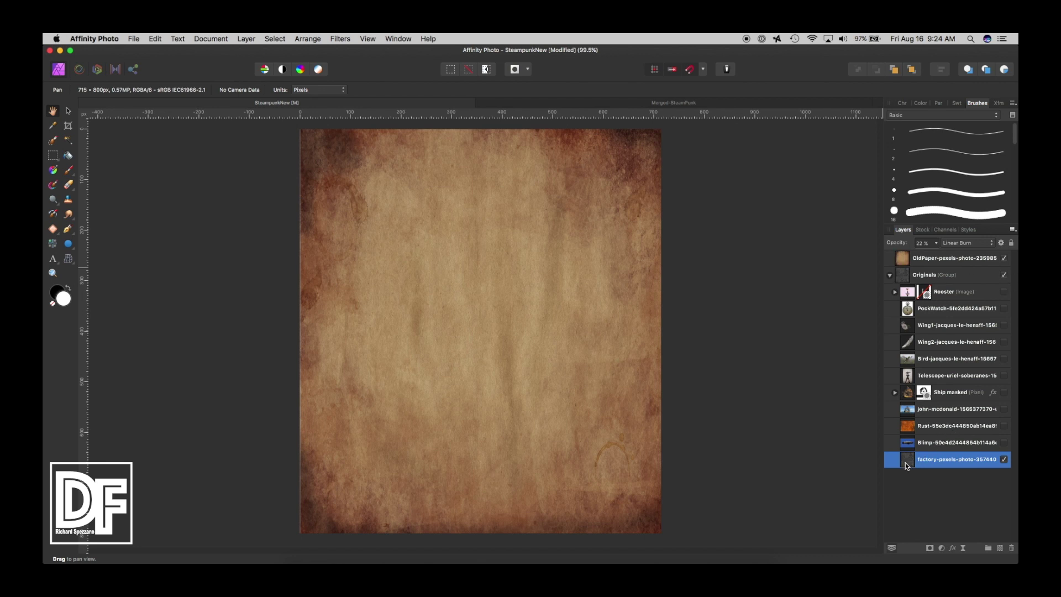
left_click_drag(907, 463, 898, 255)
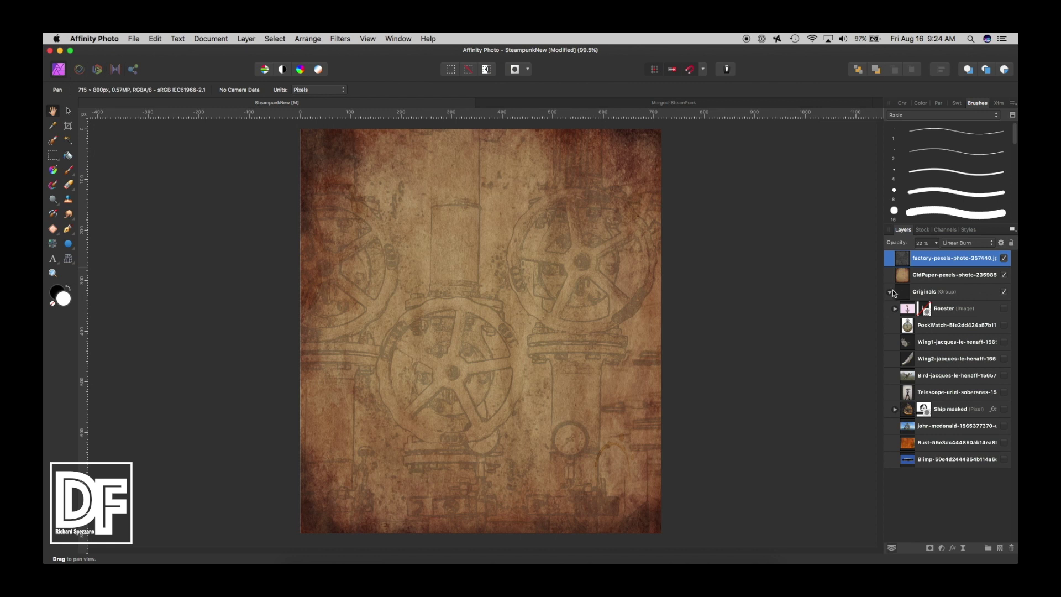
left_click(1003, 293)
left_click(1003, 292)
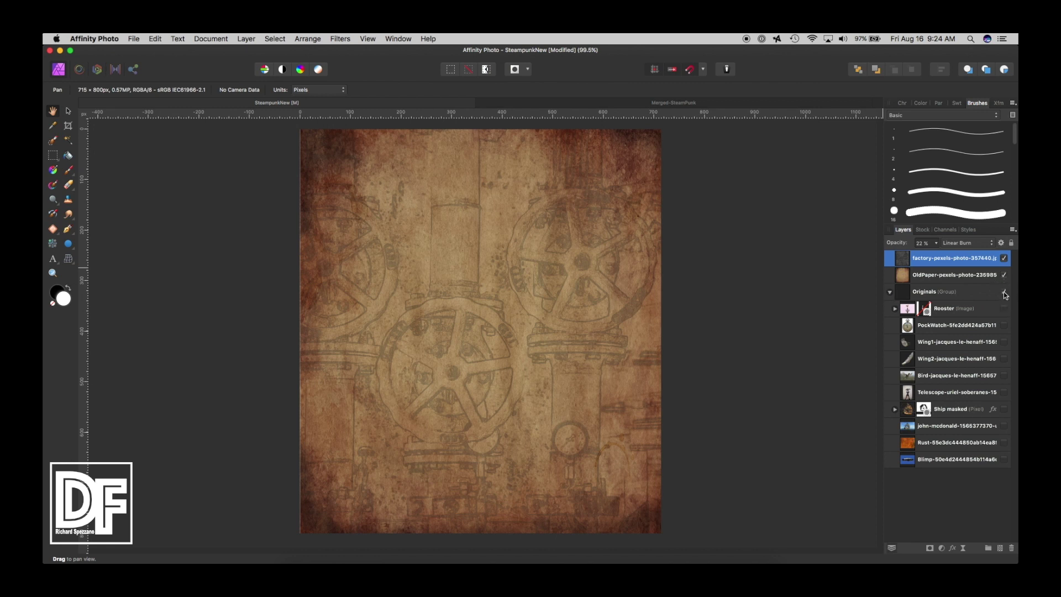
- Move the Blimp layer out of the Originals group to the top of the layer stack and make it visible
left_click(908, 462)
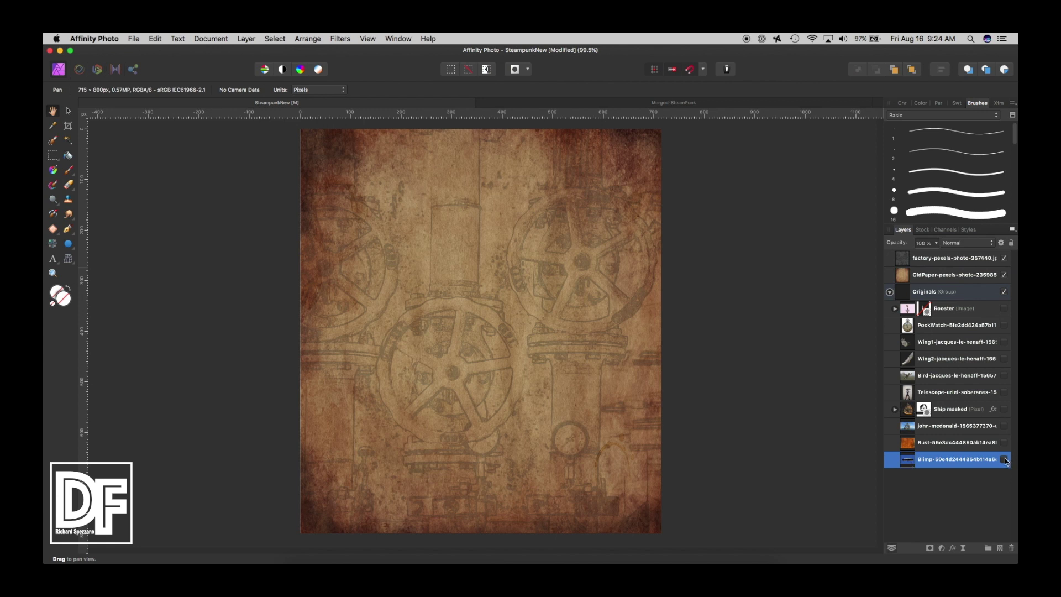
left_click_drag(911, 460, 902, 258)
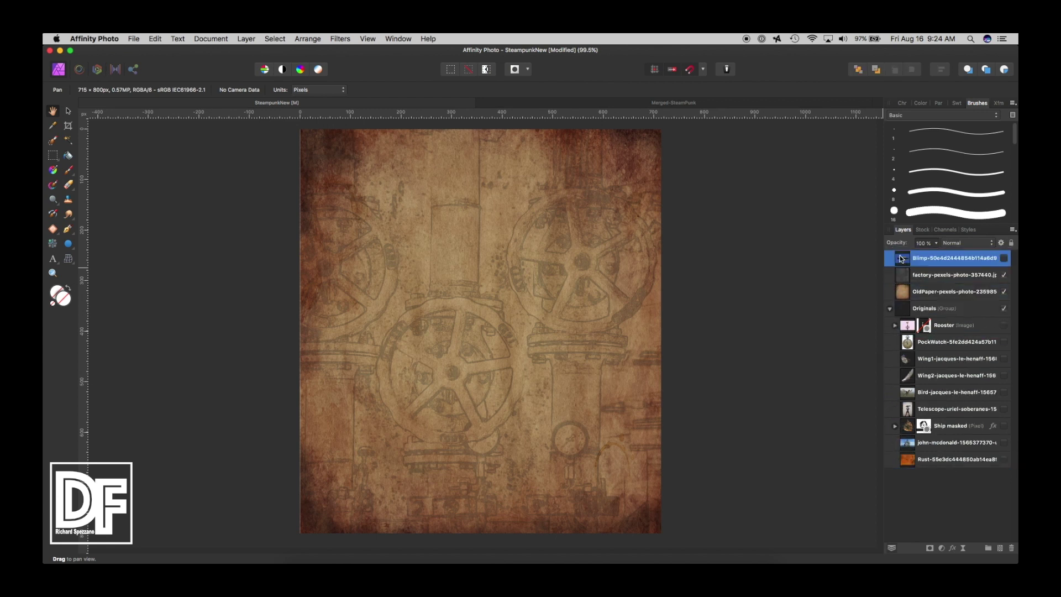
left_click(1005, 259)
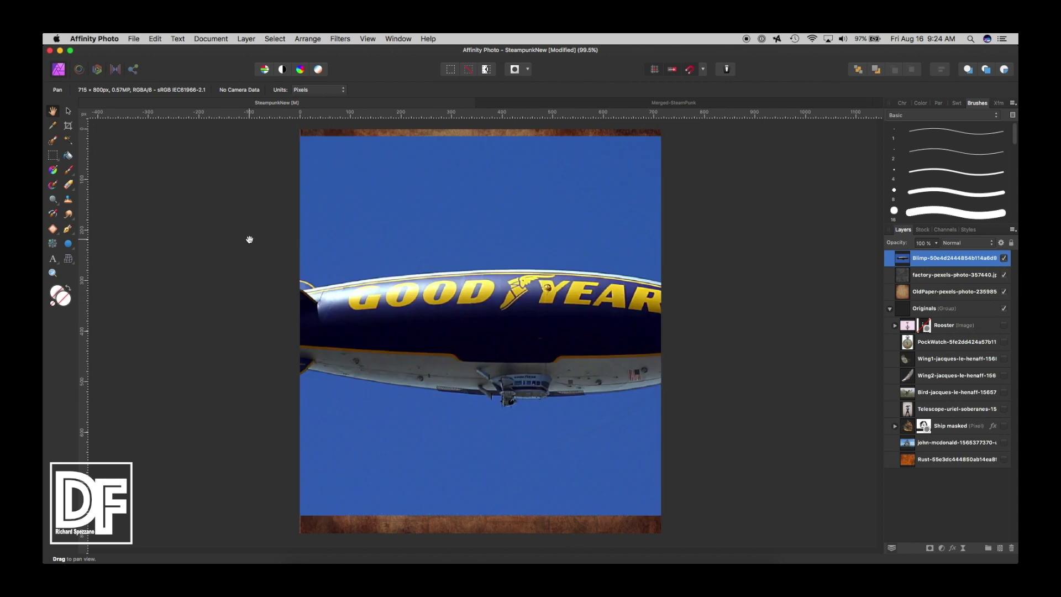
- Scale the blimp image proportionally to about half its size and center it horizontally in the upper half of the canvas
left_click(68, 111)
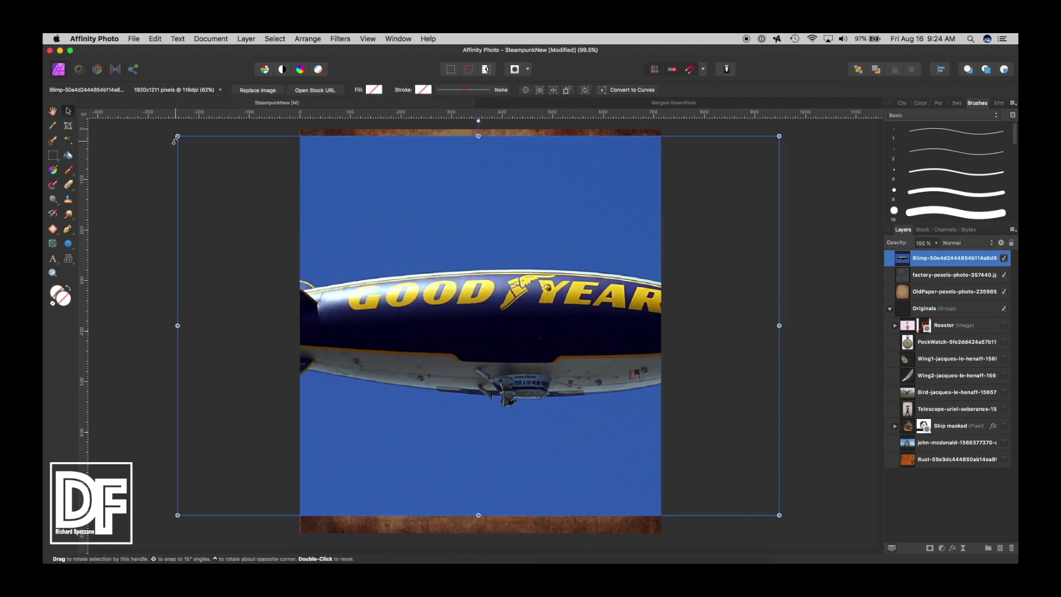
left_click_drag(177, 136, 493, 318)
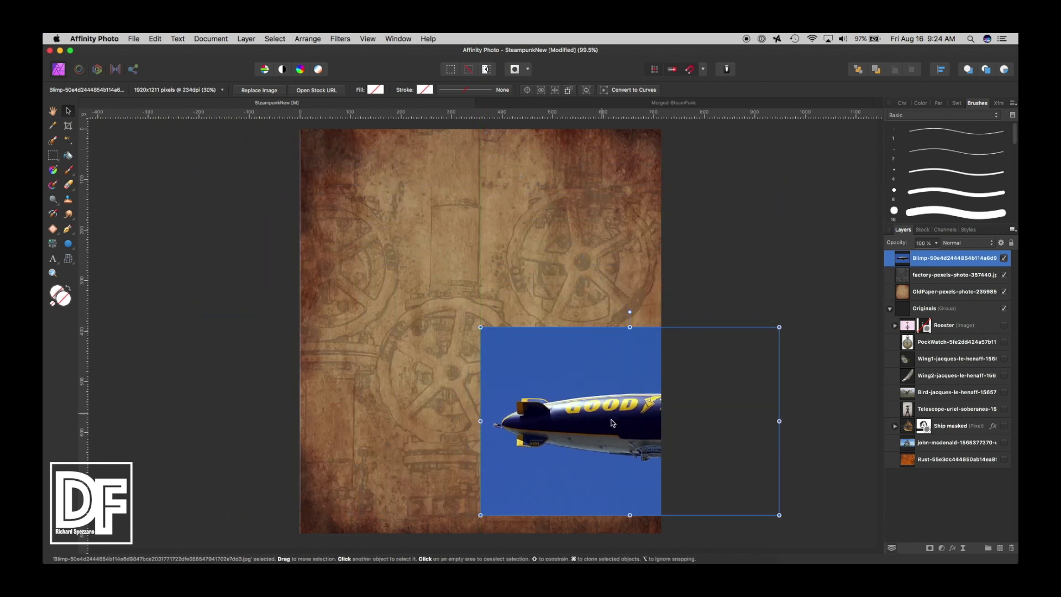
left_click_drag(613, 422, 484, 260)
left_click_drag(636, 155, 630, 156)
left_click_drag(575, 253, 578, 242)
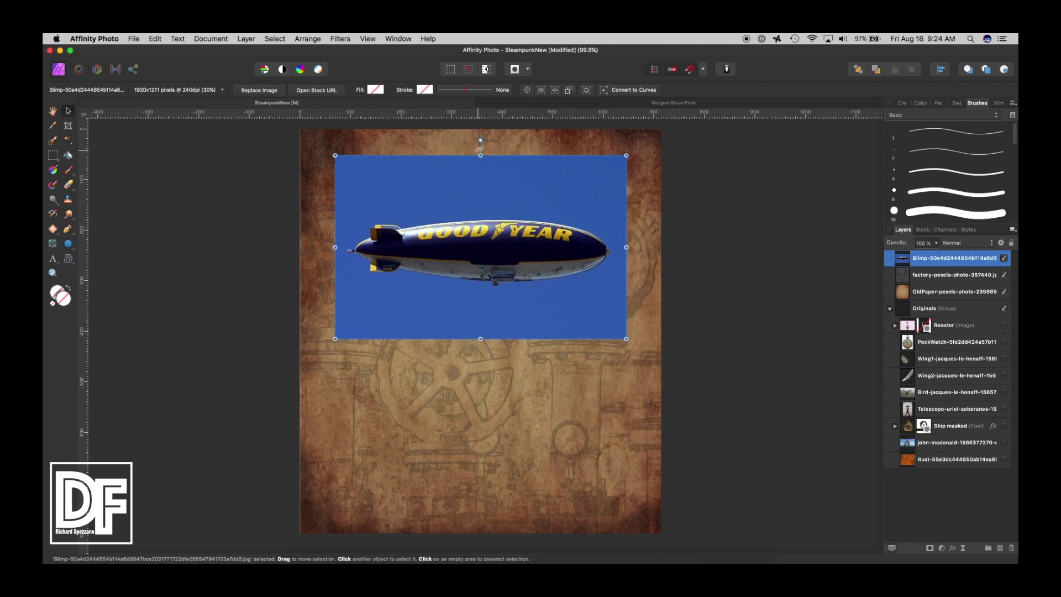
left_click_drag(481, 140, 481, 142)
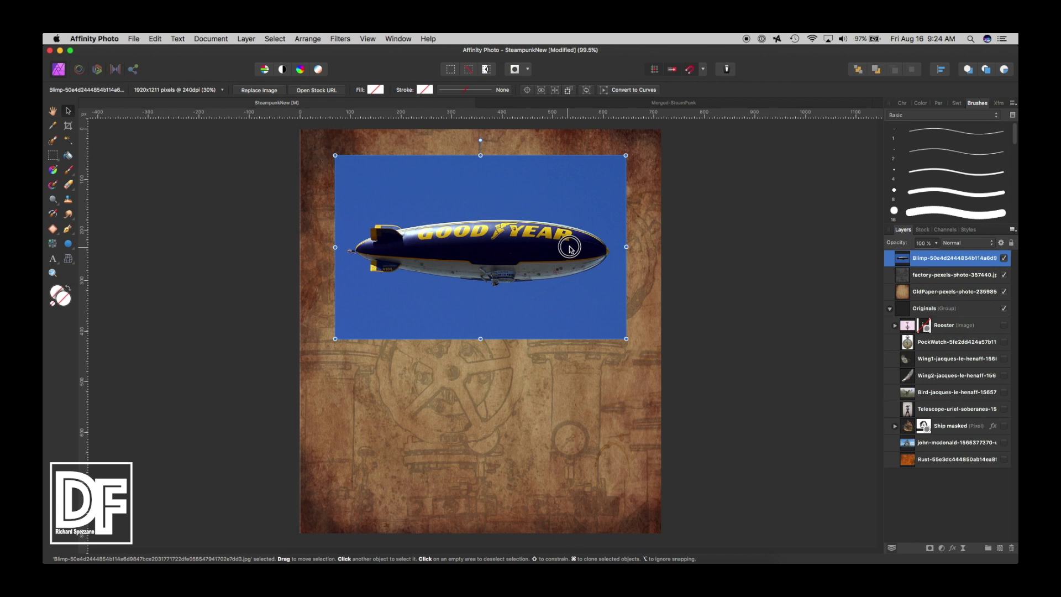
- Select the blimp's body in the image with the Selection Brush at 18 px width, snapping to edges
left_click_drag(569, 250, 573, 251)
key("w")
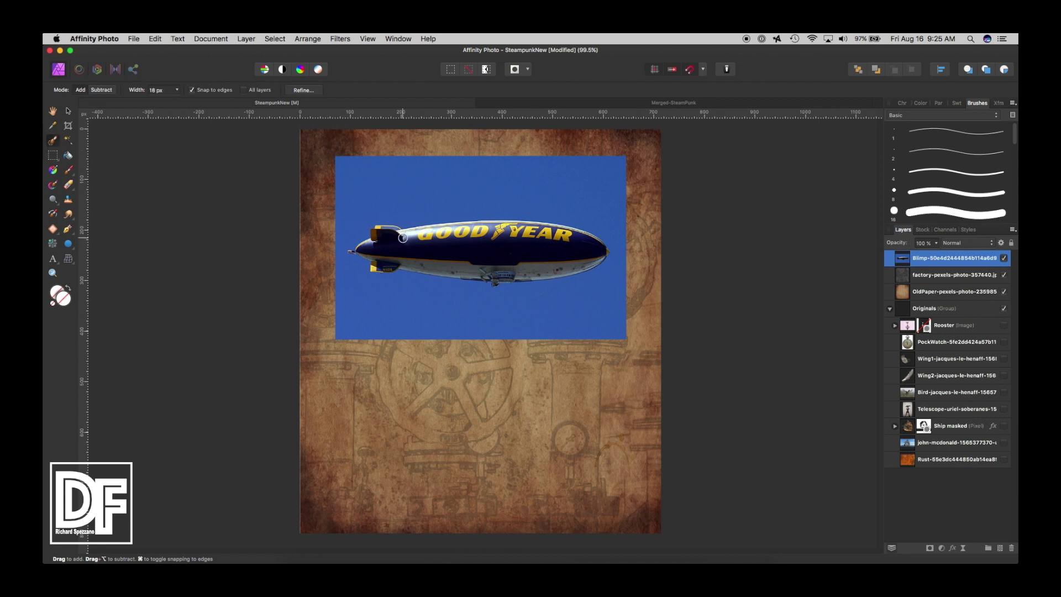
mouse_move(402, 238)
left_mouse_down()
mouse_move(553, 244)
mouse_move(549, 266)
mouse_move(498, 267)
left_mouse_up()
- Add the missed parts along the blimp's outline to the selection with a 7 px selection brush
key("super+equal")
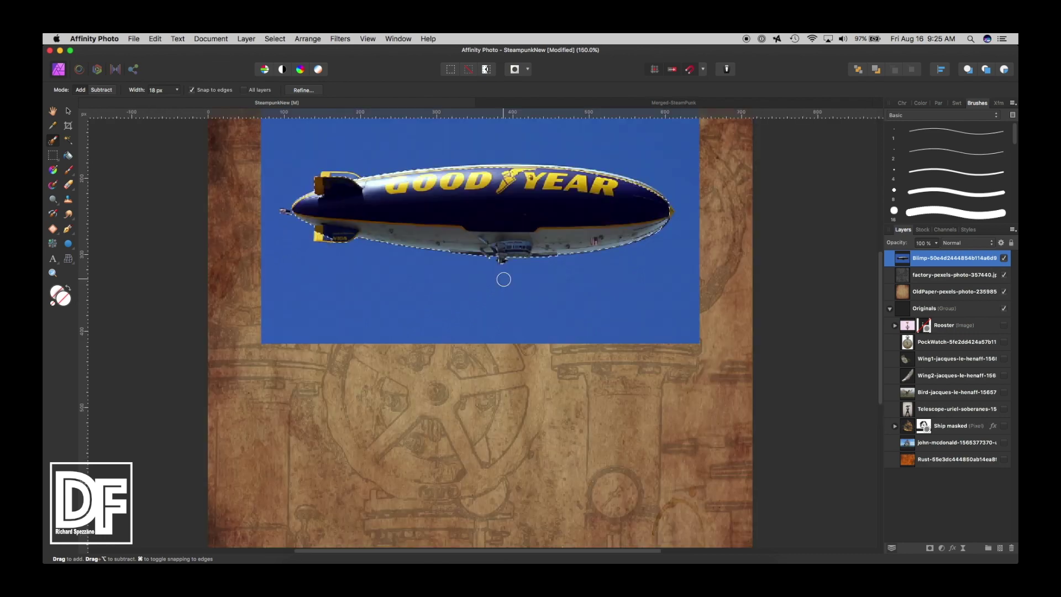
key("super+equal")
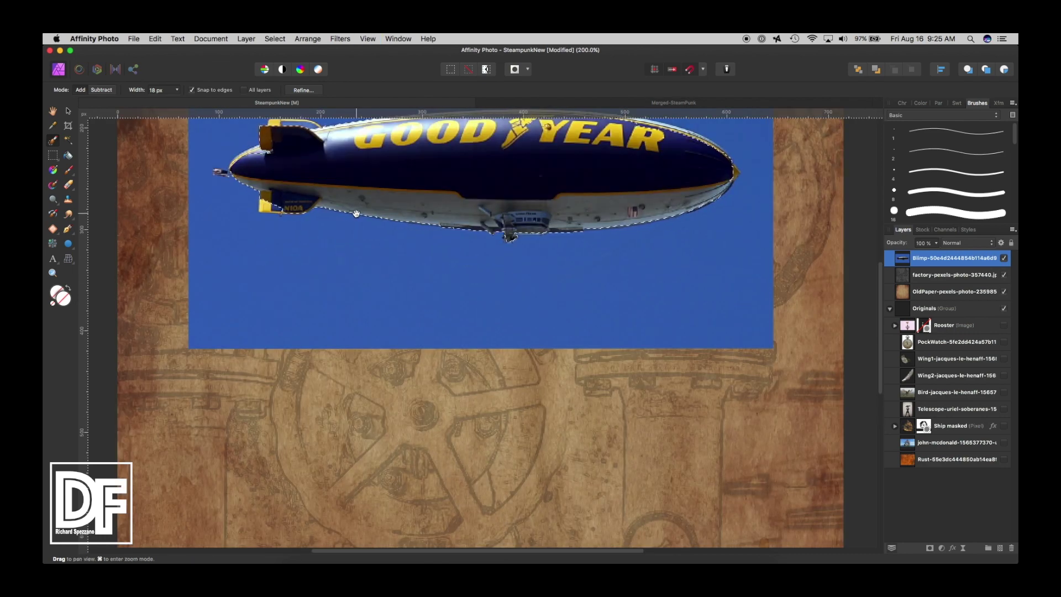
left_click_drag(357, 213, 409, 305)
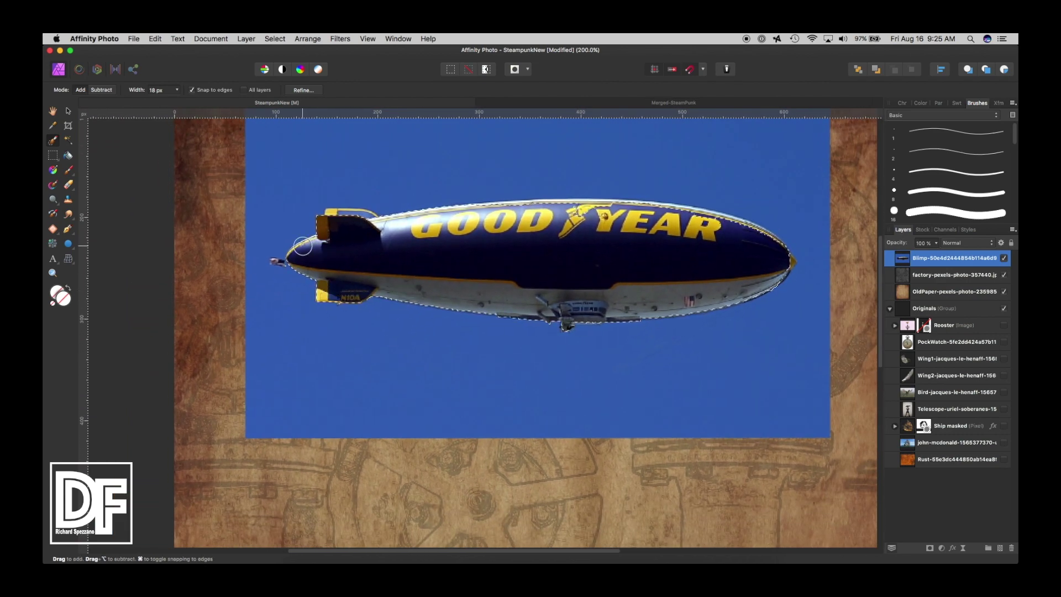
key("bracketleft")
key("bracketleft")
key("bracketleft")
left_click_drag(573, 206, 520, 208)
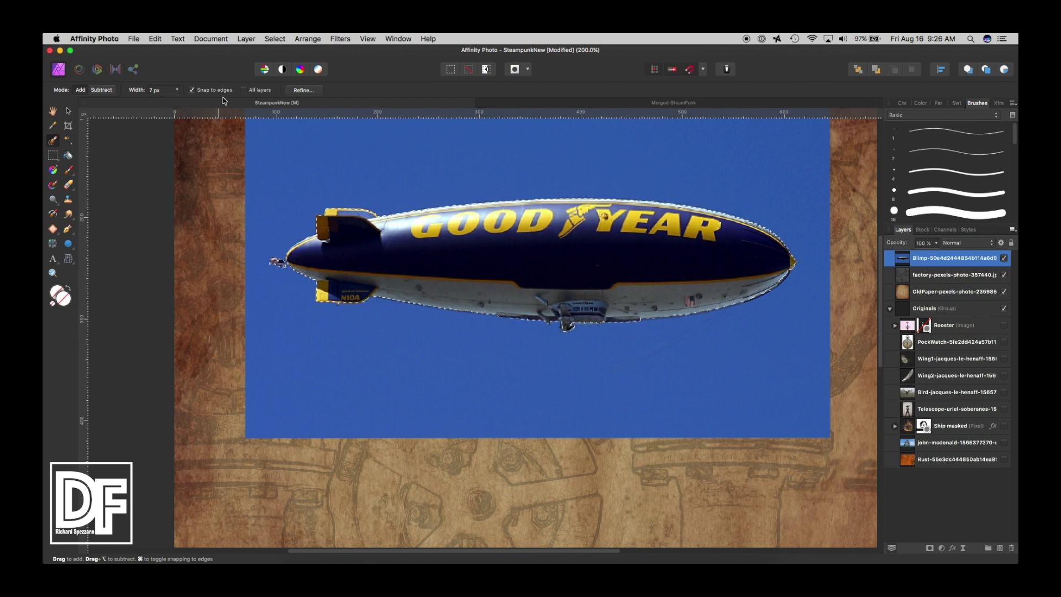
- Open Refine Selection for the blimp, compare the Black matte and White matte previews, and set the preview to Black and white
left_click(296, 92)
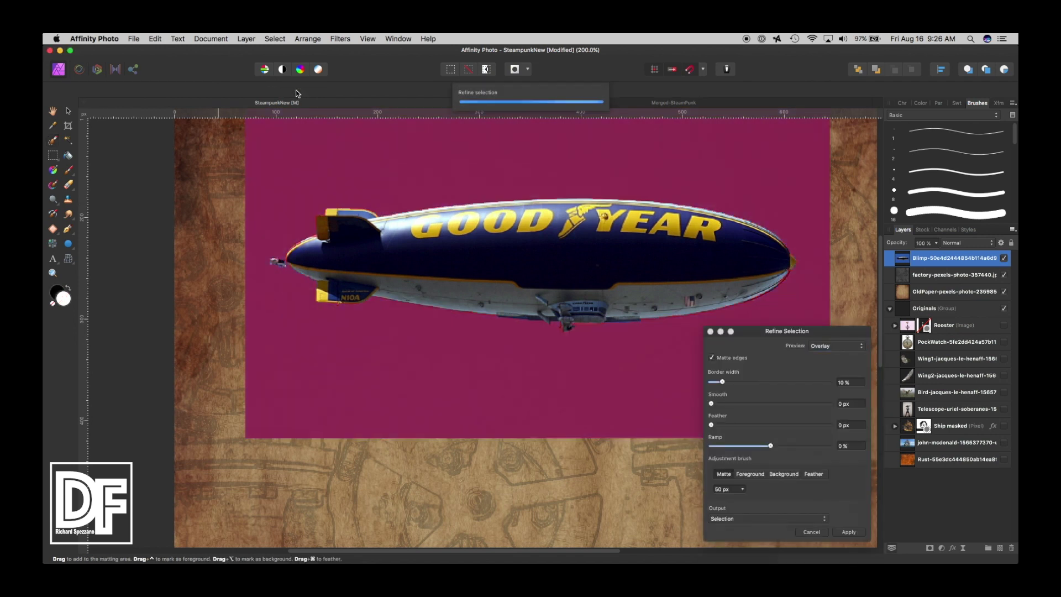
left_click_drag(757, 331, 864, 210)
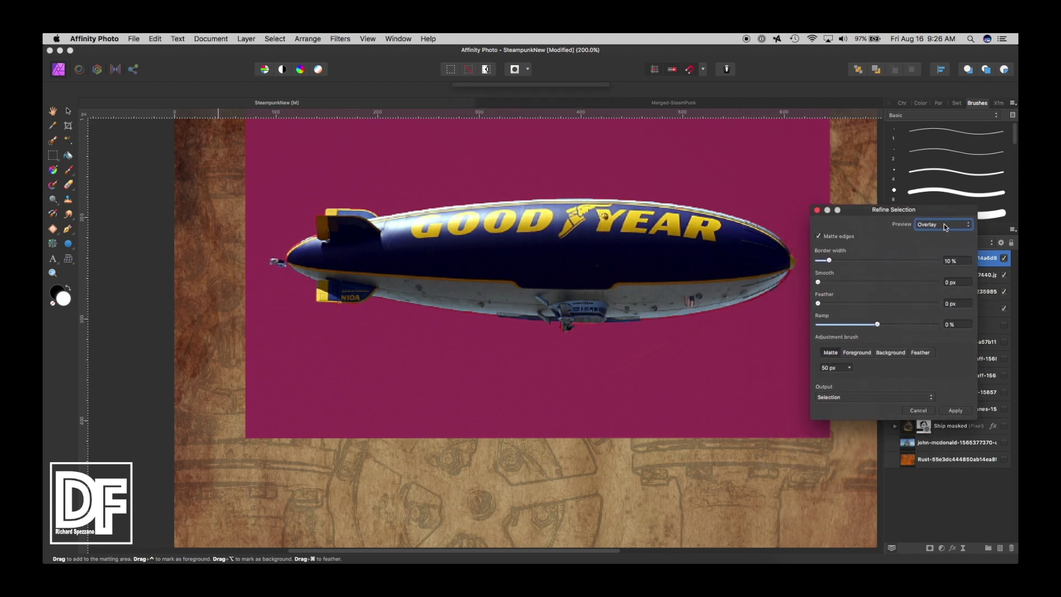
left_click(944, 224)
left_click(942, 233)
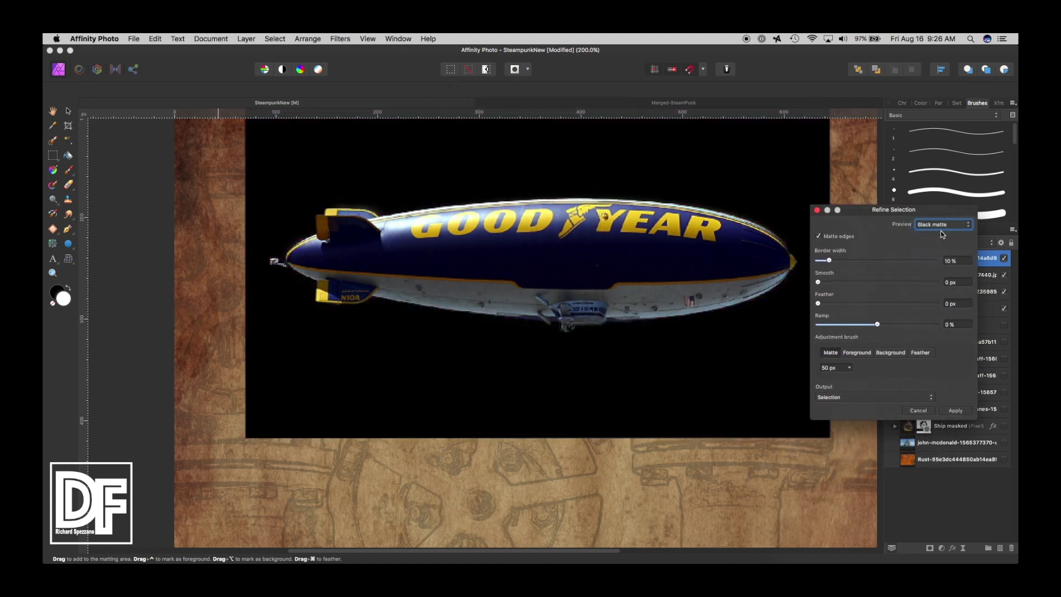
left_click(940, 230)
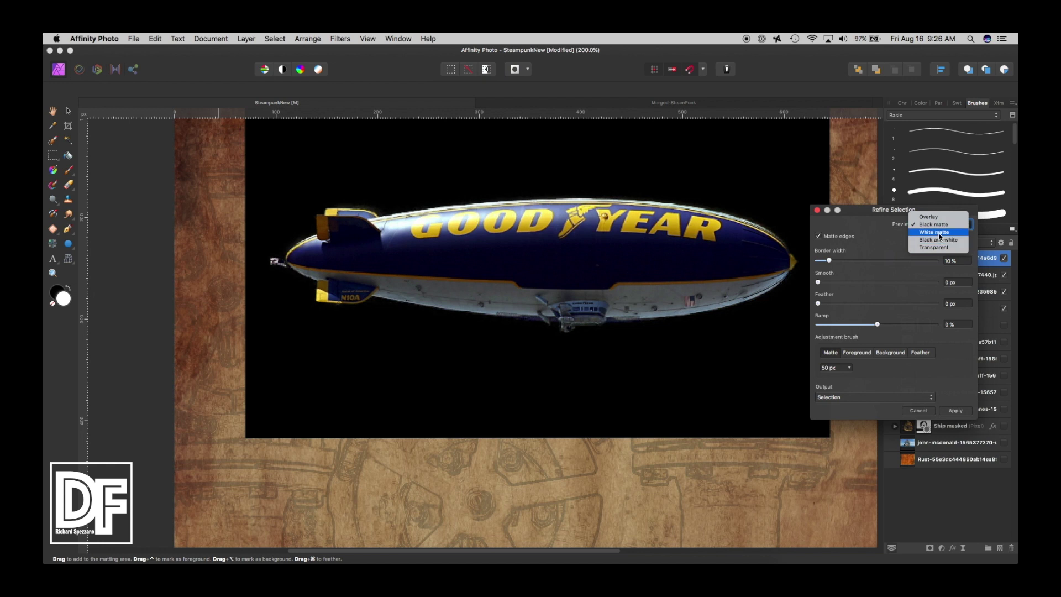
left_click(940, 235)
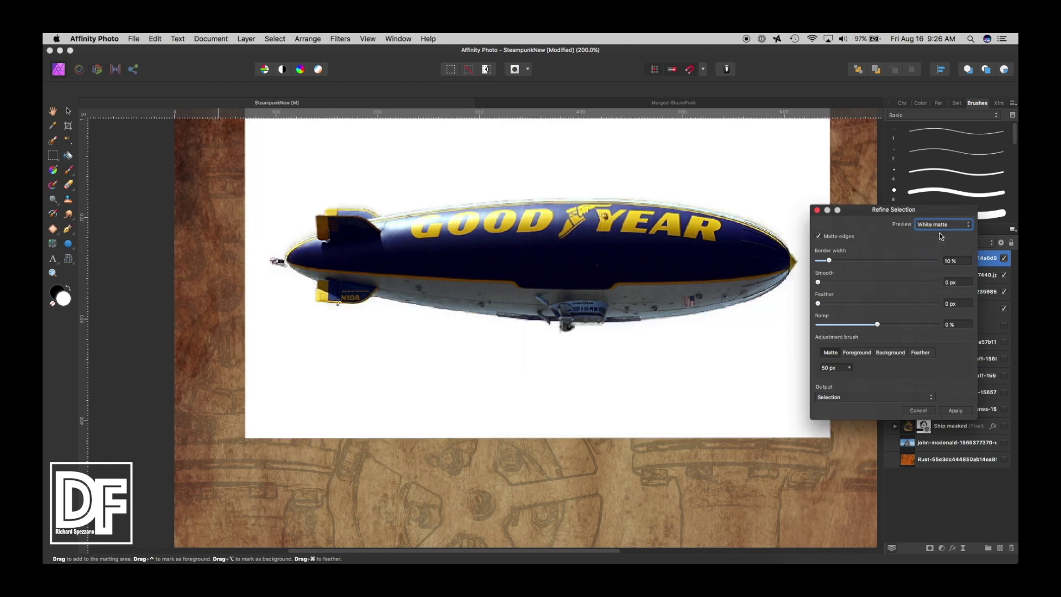
left_click(937, 226)
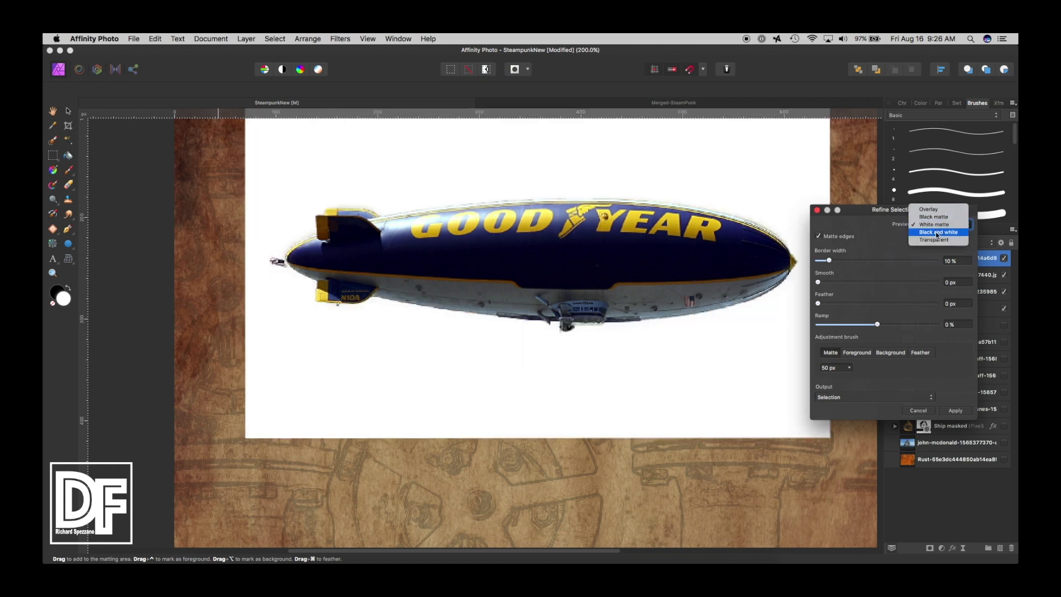
left_click(937, 235)
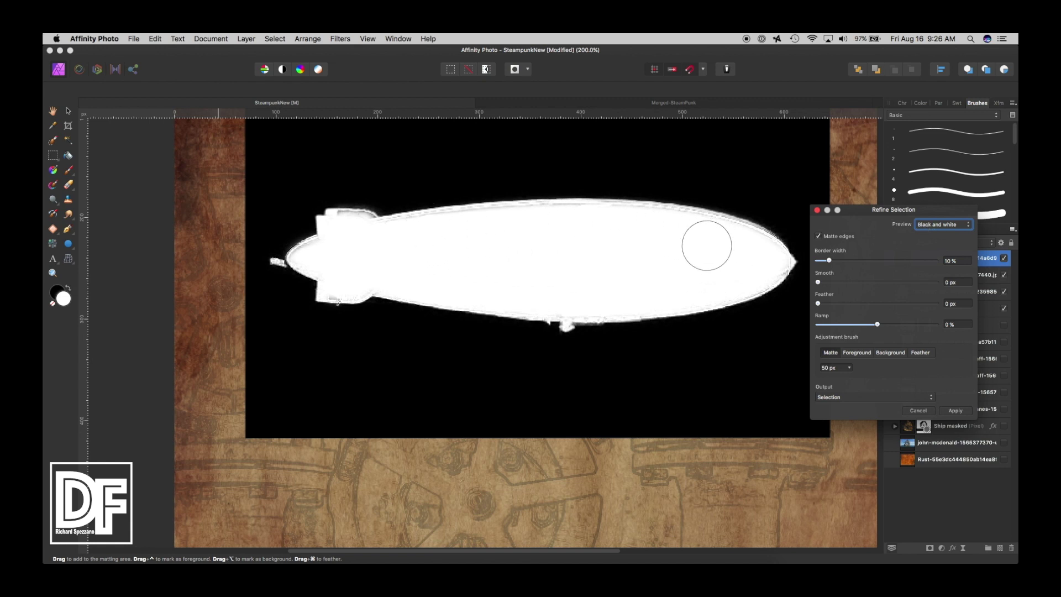
- Paint the blimp's upper edge as foreground with the adjustment brush at 12 px, undoing and repainting the stroke near the tail
key("bracketleft")
key("bracketleft")
key("bracketleft")
left_click(858, 353)
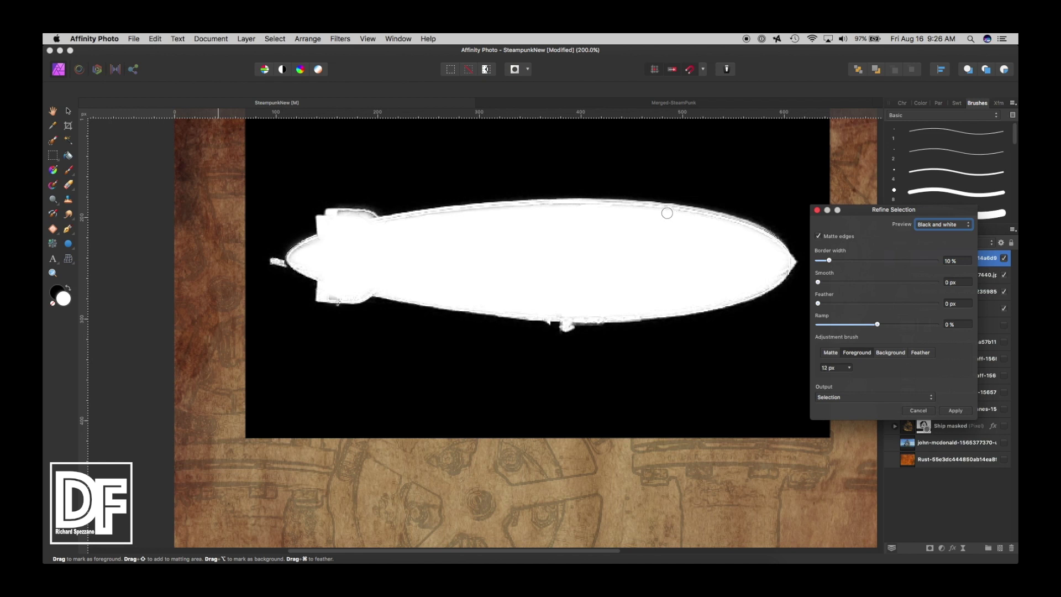
key("bracketleft")
key("bracketleft")
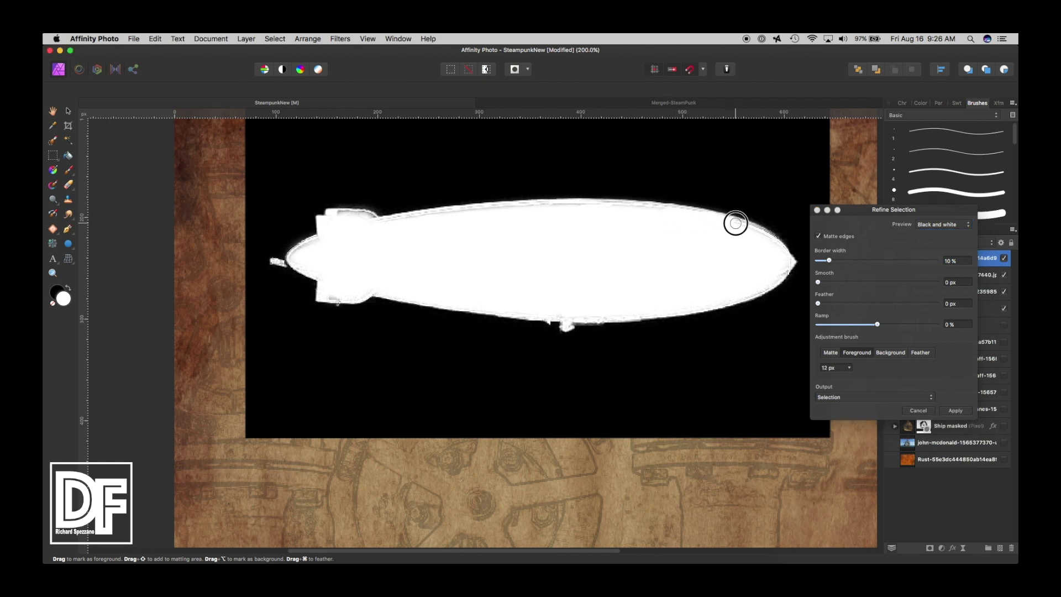
left_click_drag(763, 234, 771, 243)
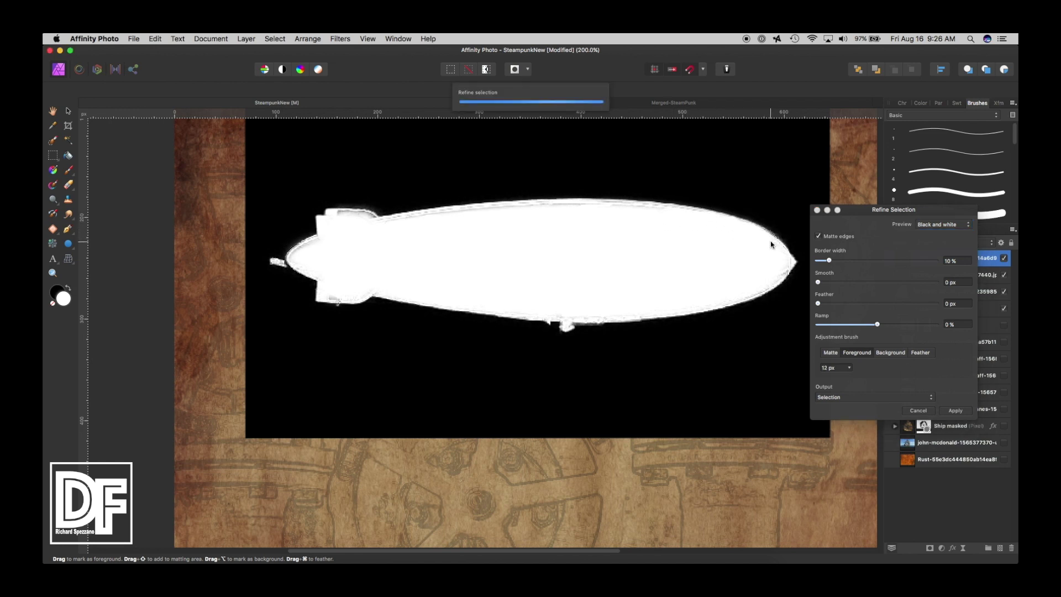
mouse_move(684, 217)
left_mouse_down()
mouse_move(530, 206)
mouse_move(428, 216)
left_mouse_up()
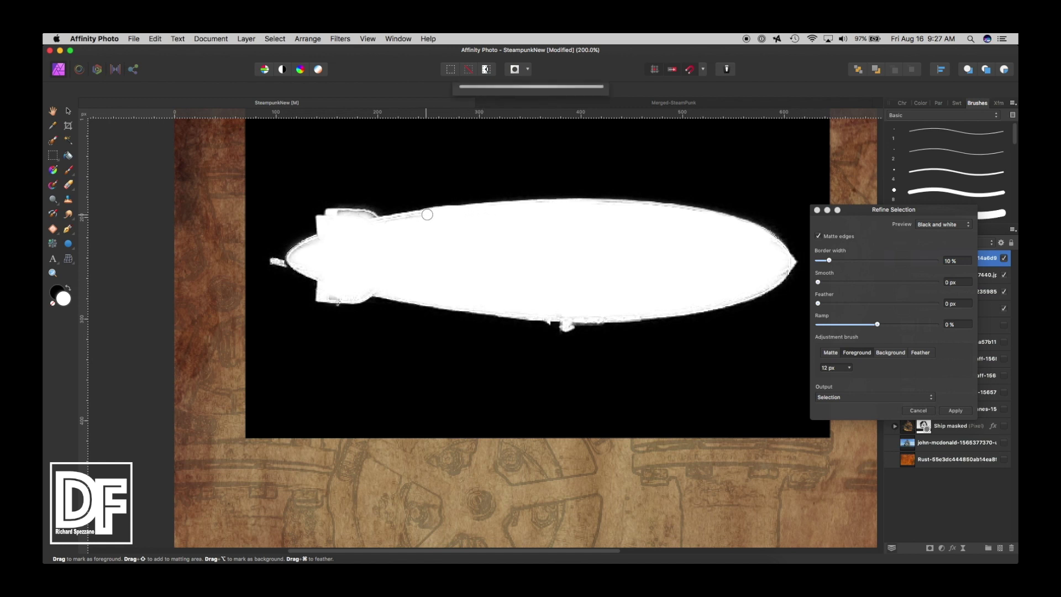
key("super+z")
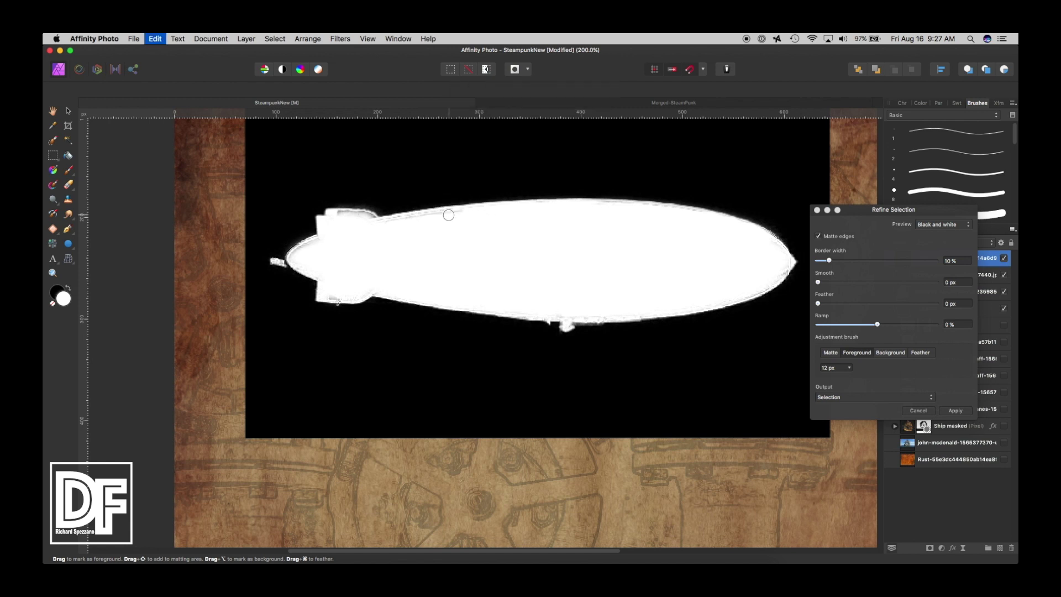
left_click_drag(466, 212, 371, 218)
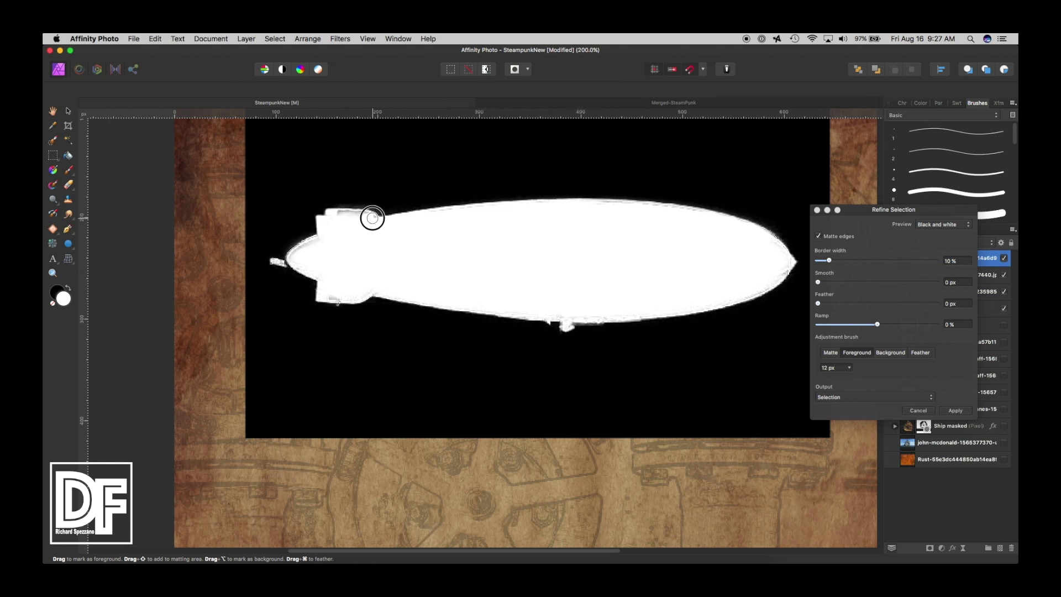
- Mark the blimp's tail fins, rear end and nose tip as foreground in the refined selection
mouse_move(372, 216)
left_mouse_down()
mouse_move(338, 214)
mouse_move(360, 214)
left_mouse_up()
left_click_drag(294, 258, 307, 277)
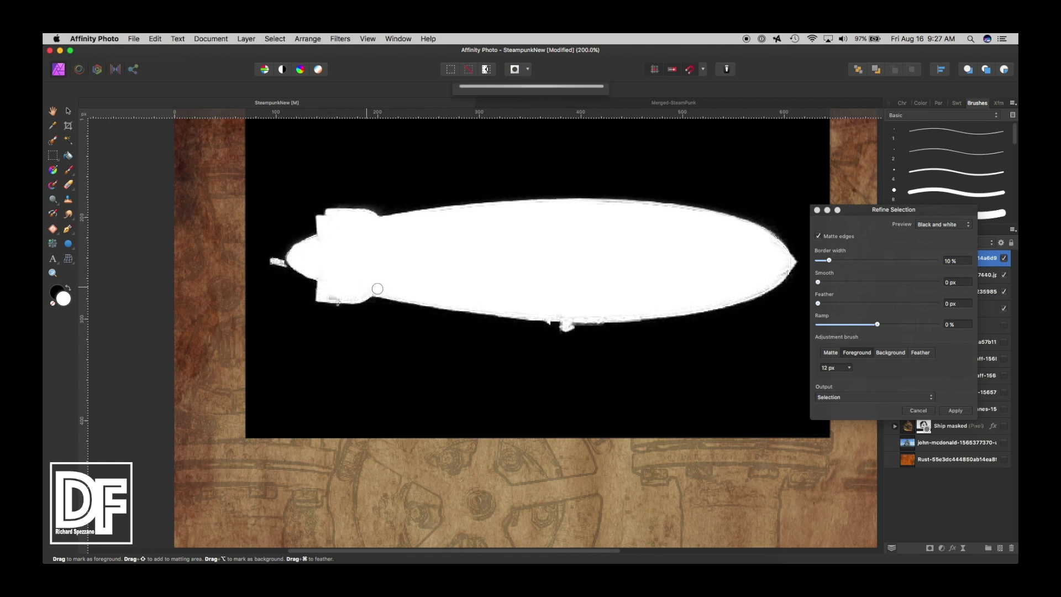
left_click(329, 296)
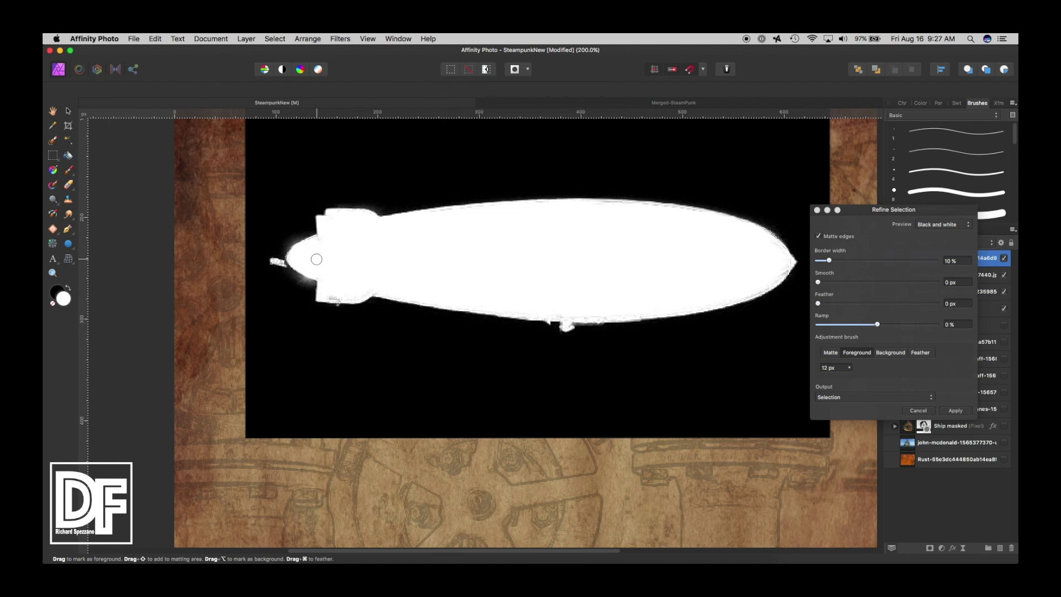
left_click_drag(338, 296, 382, 279)
left_click(788, 267)
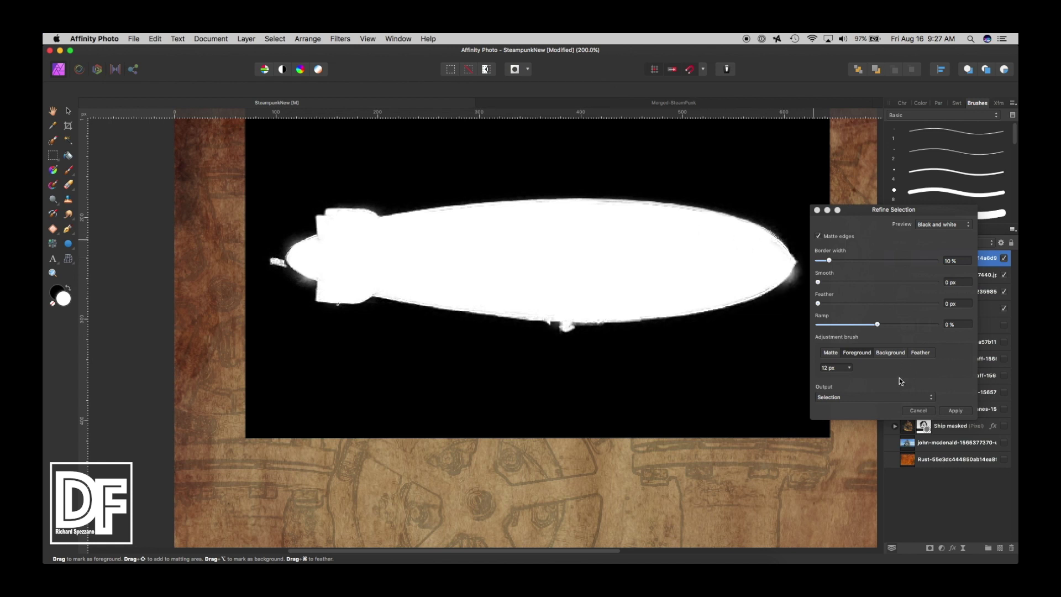
- Output the refined blimp selection as a mask on the Blimp layer and apply it
left_click(858, 398)
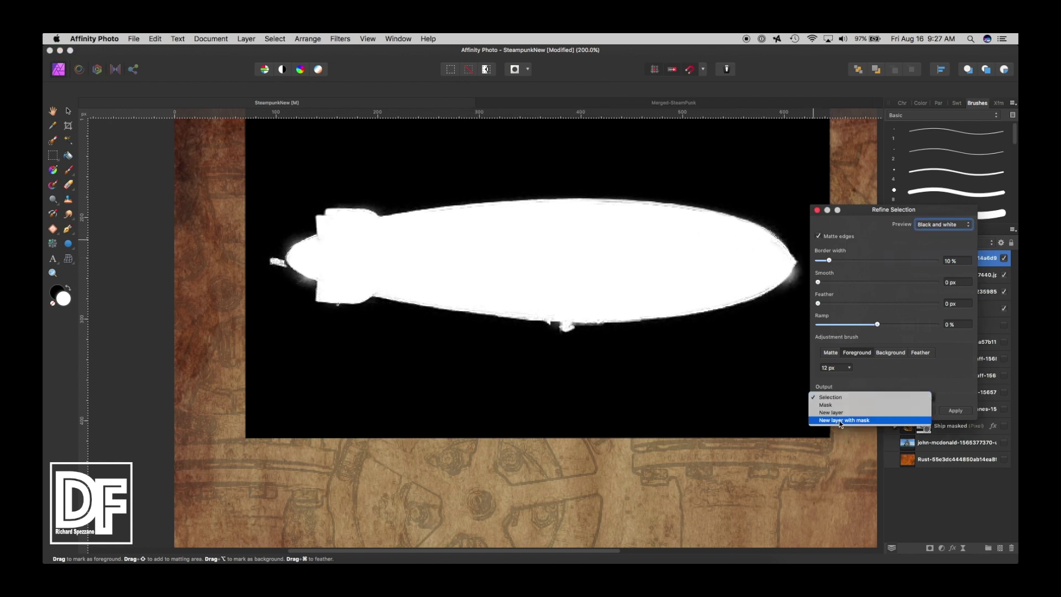
left_click(828, 398)
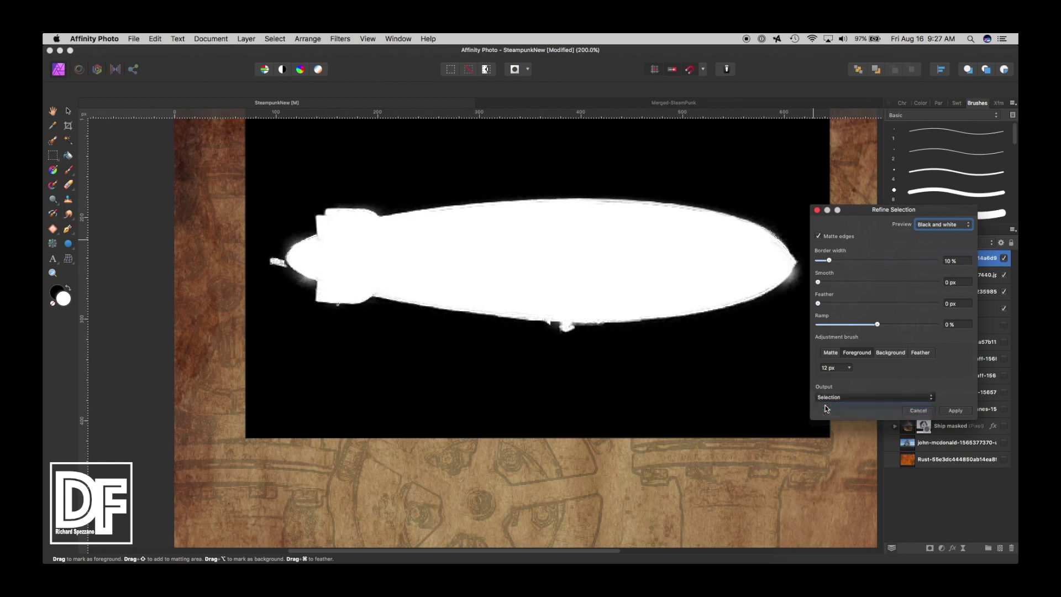
left_click(950, 410)
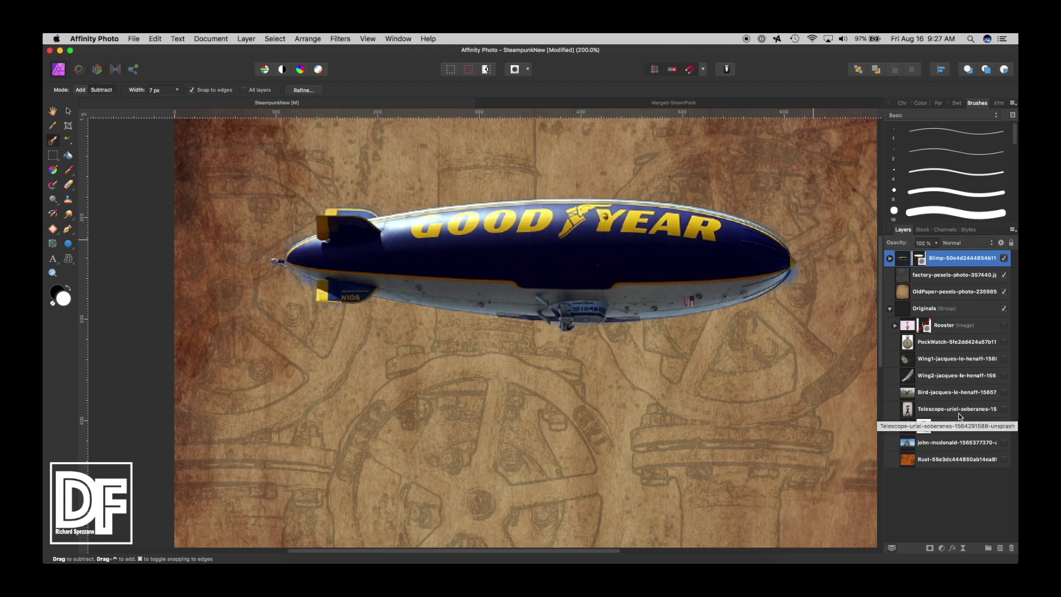
- Nudge the masked blimp slightly upward on the canvas, and rasterise and trim its layer
left_click(68, 111)
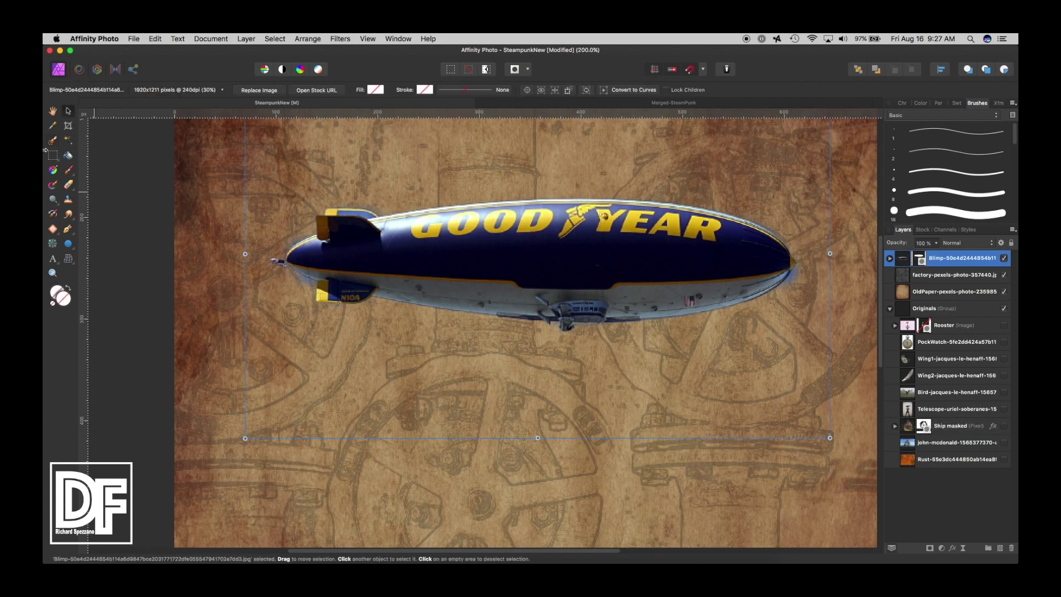
double_click(52, 113)
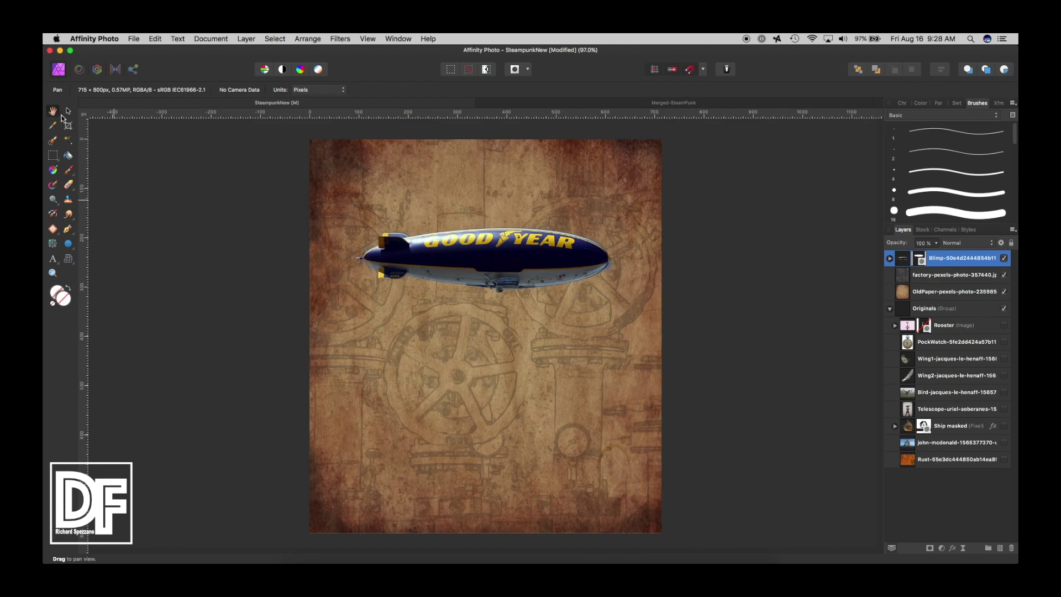
key("v")
left_click_drag(473, 267, 474, 264)
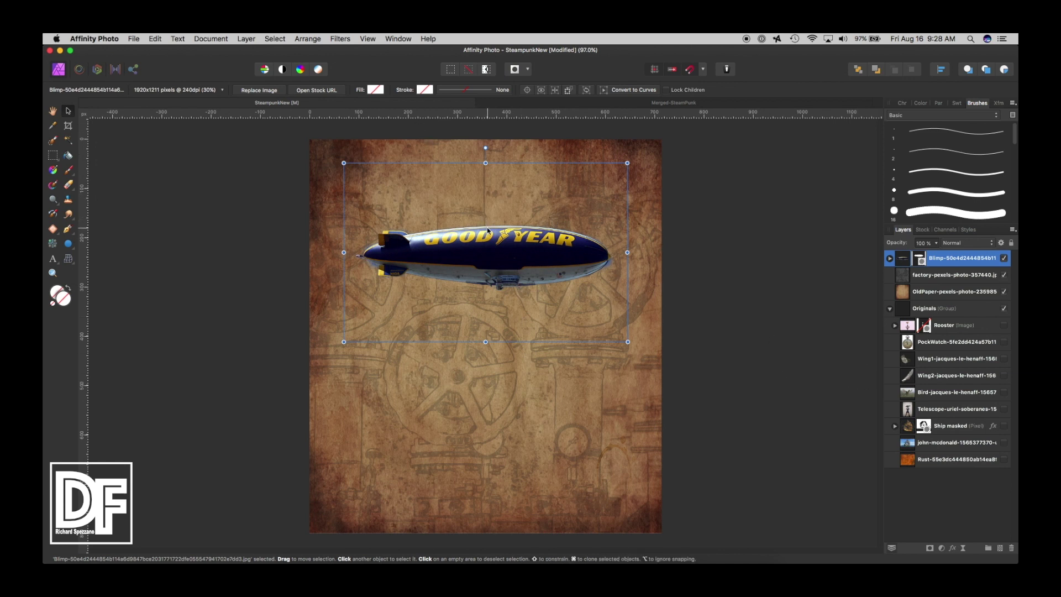
right_click(942, 260)
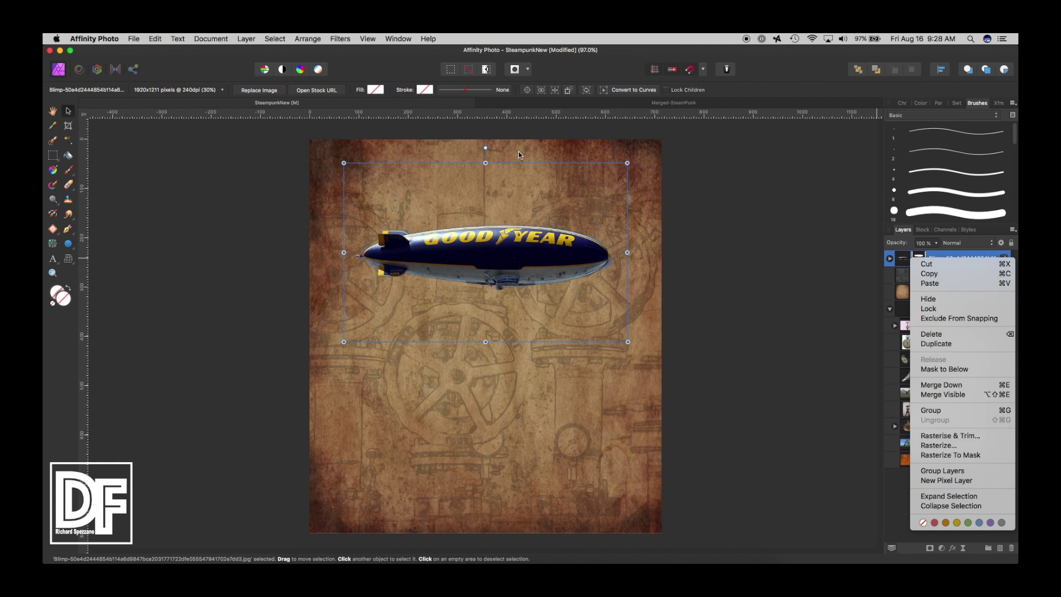
left_click(943, 436)
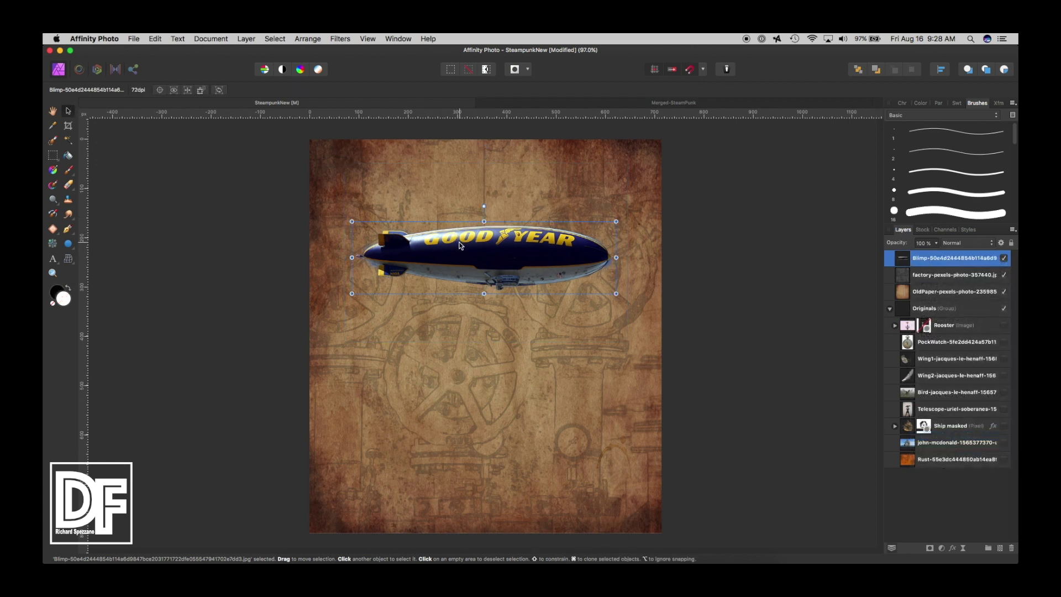
- Move the Rust layer out of the Originals group to the top of the stack above the Blimp layer, and leave it hidden
left_click(910, 463)
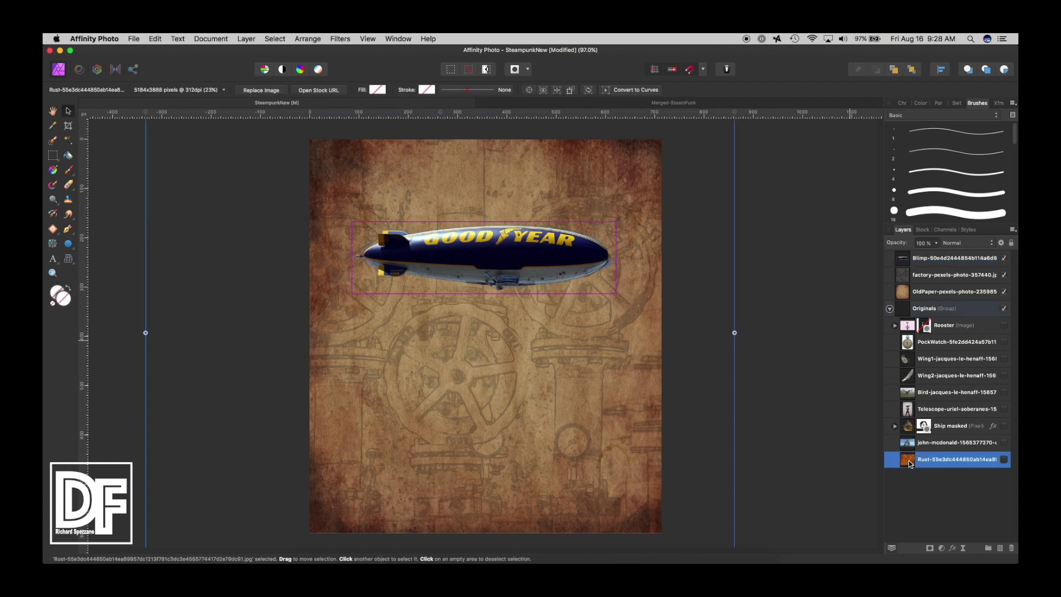
left_click(900, 264)
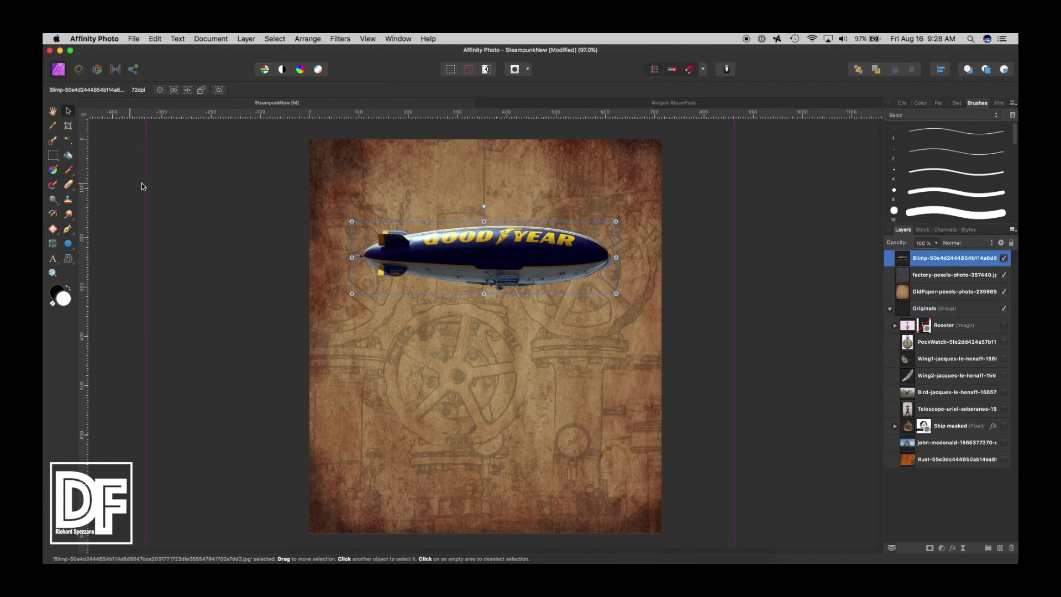
left_click(52, 272)
left_click(462, 244)
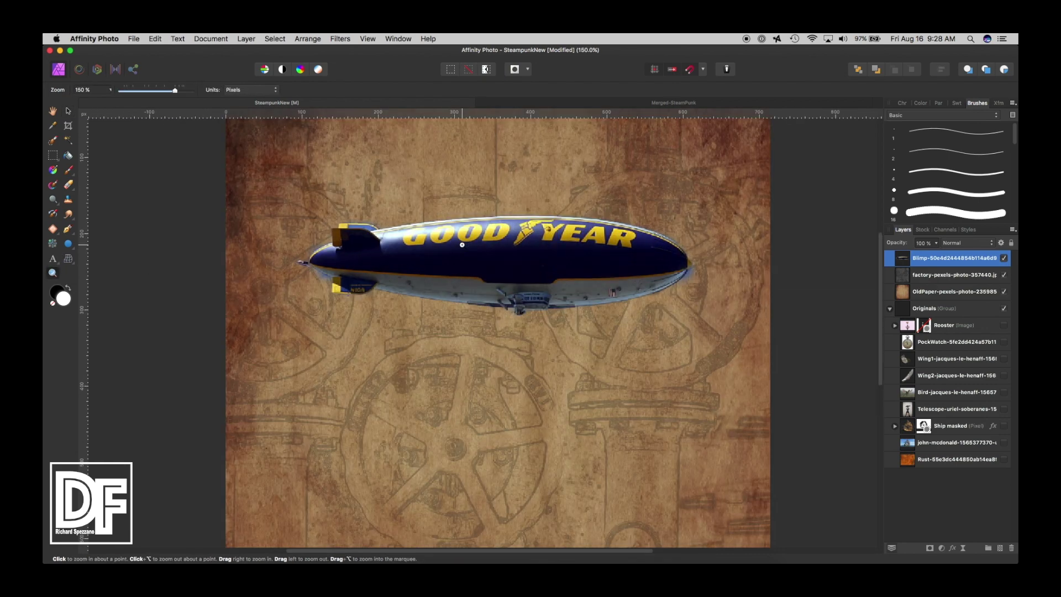
left_click(462, 244)
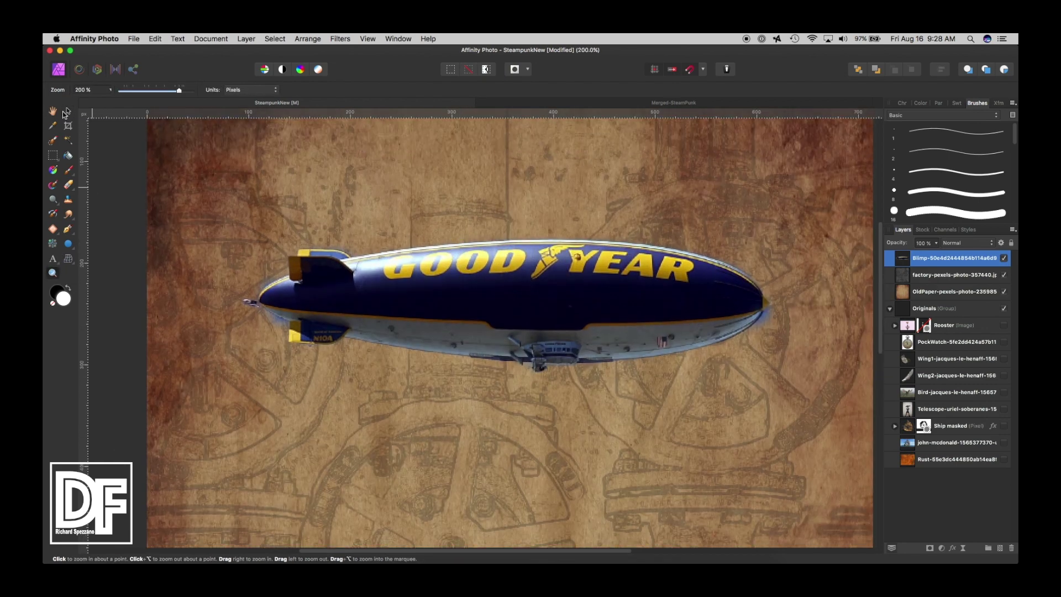
left_click(67, 111)
left_click_drag(910, 463, 895, 255)
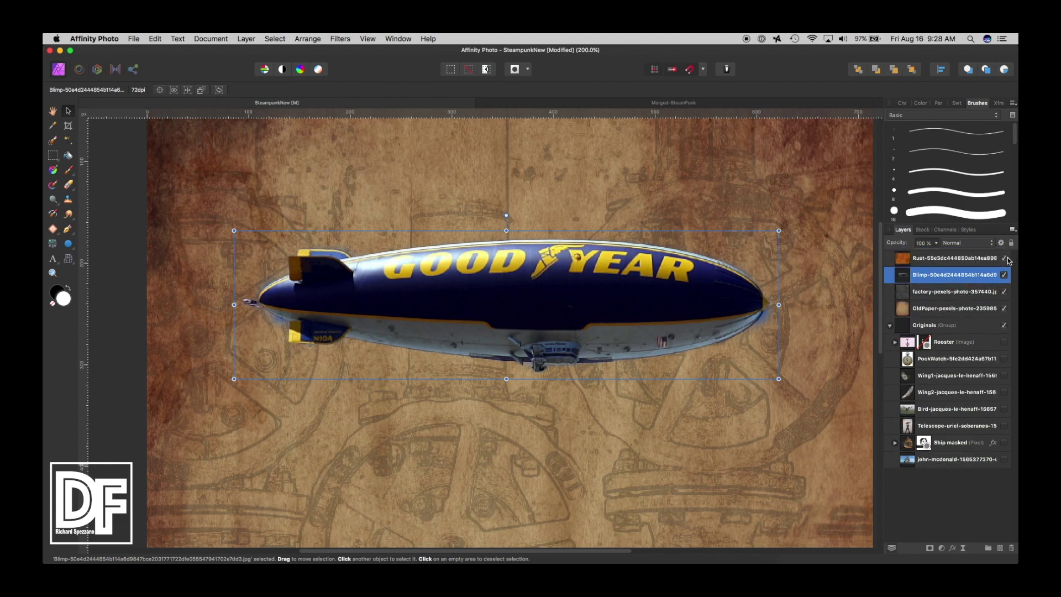
left_click(1006, 259)
left_click(1006, 259)
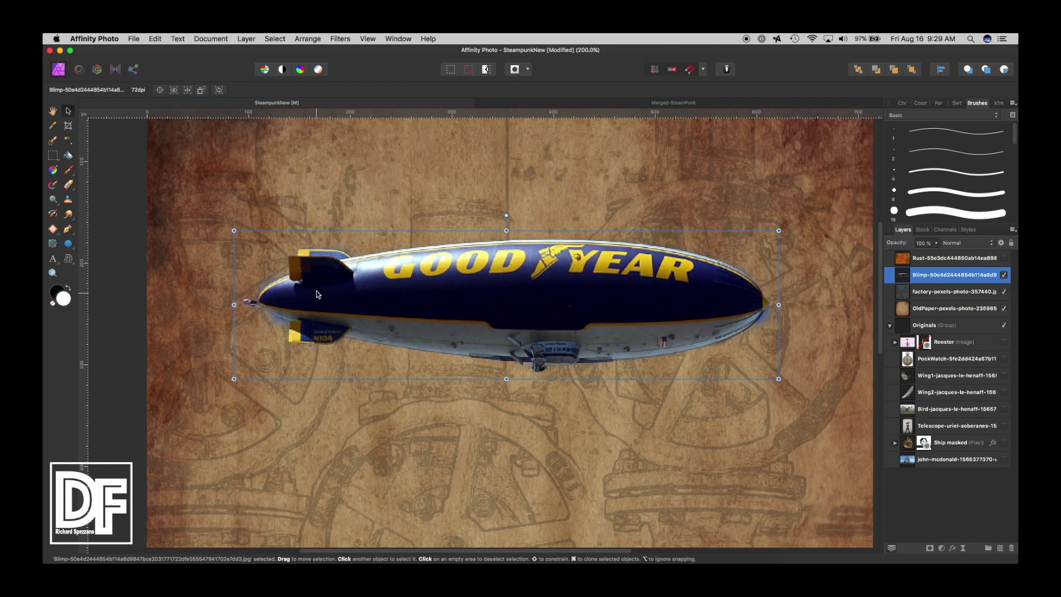
- Paint over the blimp's GOOD YEAR lettering with an enlarged brush, using the muted blue 6372A0 sampled from the image
left_click(70, 172)
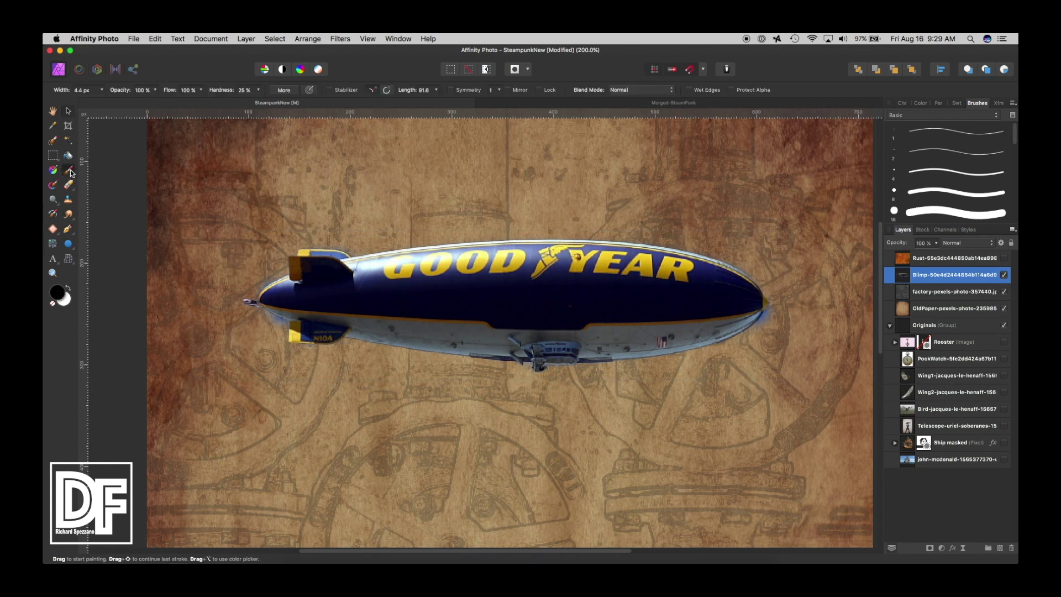
double_click(57, 293)
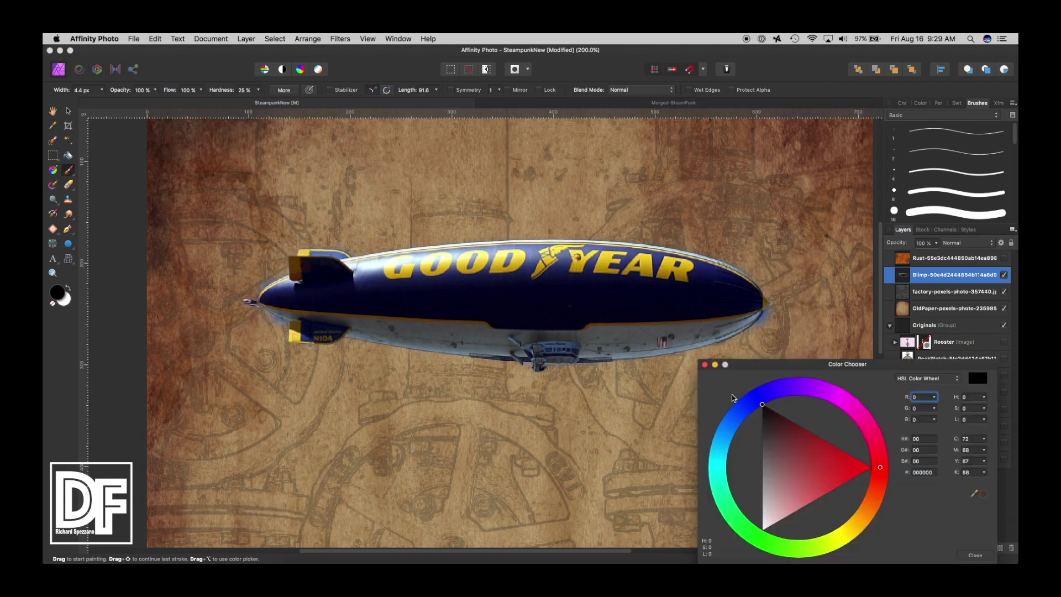
left_click_drag(974, 493, 531, 260)
left_click(984, 494)
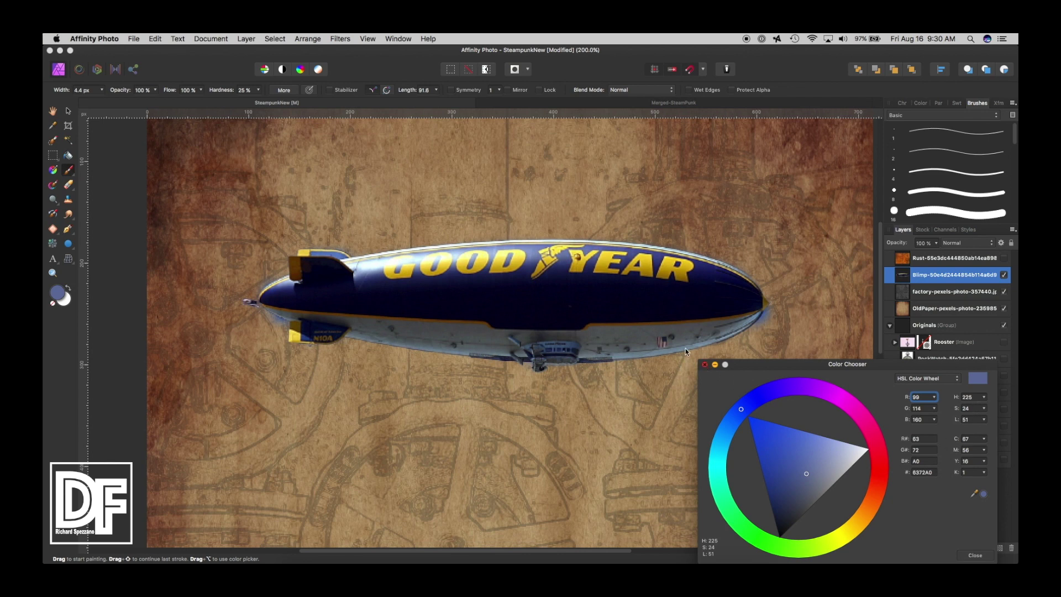
key("Escape")
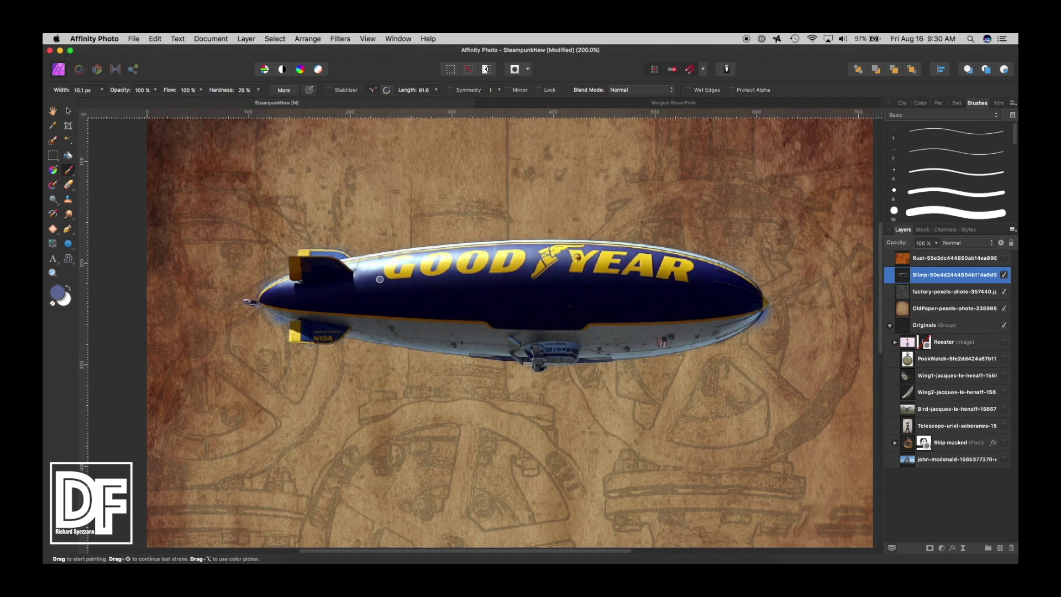
key("bracketright")
mouse_move(379, 279)
left_mouse_down()
mouse_move(684, 275)
mouse_move(389, 268)
mouse_move(408, 261)
mouse_move(695, 269)
mouse_move(536, 251)
mouse_move(361, 272)
mouse_move(721, 275)
left_mouse_up()
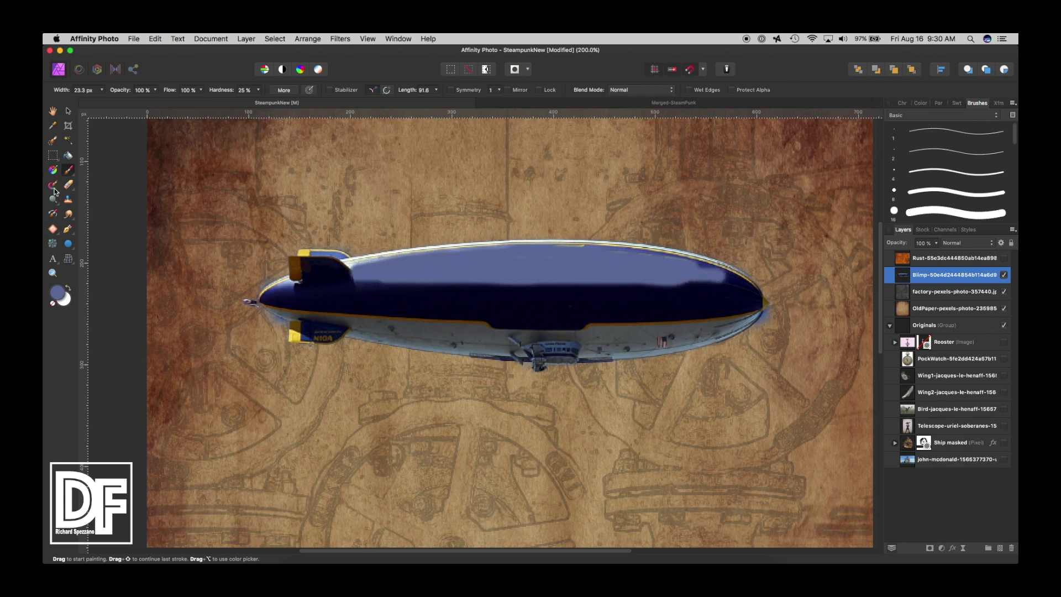
- Blend the lower edge and ends of the painted blue area into the dark hull with an enlarged Smudge brush
left_click(68, 214)
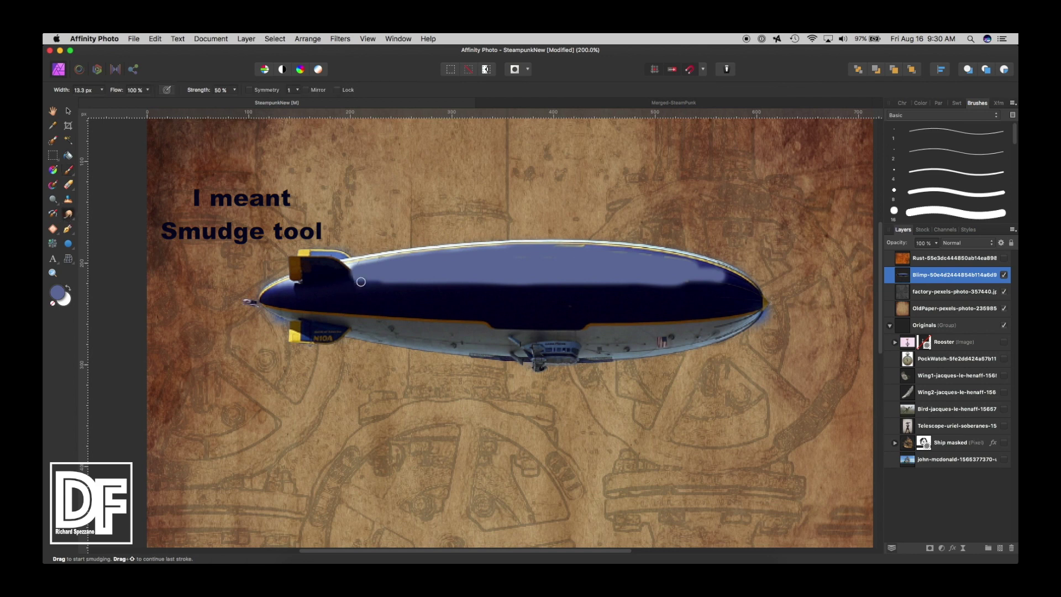
key("bracketright")
key("bracketright")
key("bracketright")
key("bracketright")
mouse_move(465, 284)
left_mouse_down()
mouse_move(734, 281)
mouse_move(505, 287)
mouse_move(637, 273)
mouse_move(515, 292)
mouse_move(526, 263)
mouse_move(475, 286)
mouse_move(550, 276)
mouse_move(471, 290)
mouse_move(528, 281)
mouse_move(353, 290)
mouse_move(708, 292)
mouse_move(662, 266)
mouse_move(748, 295)
mouse_move(674, 288)
mouse_move(750, 301)
left_mouse_up()
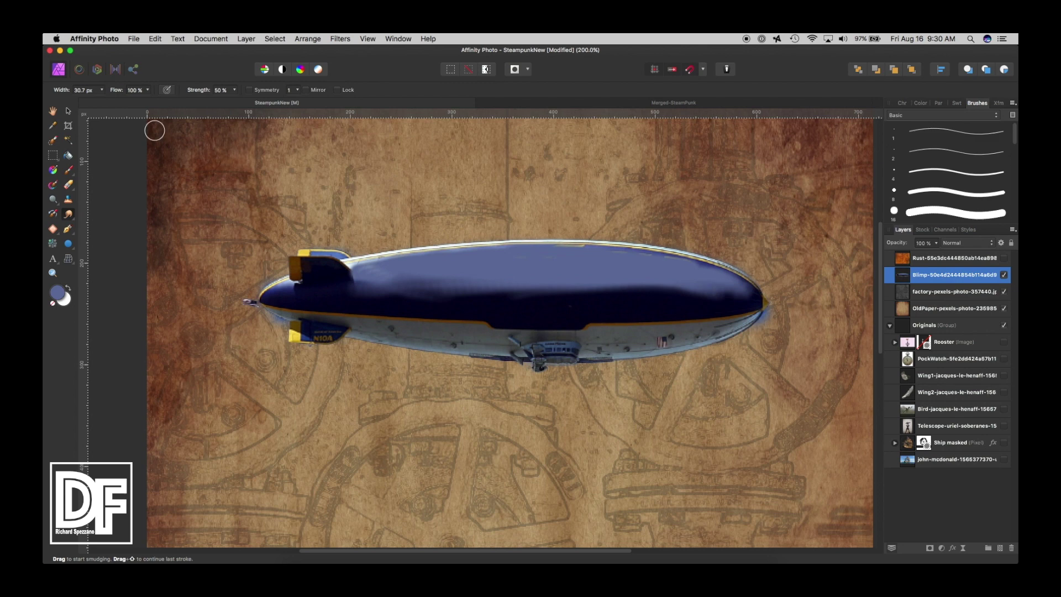
left_click(69, 111)
key("h")
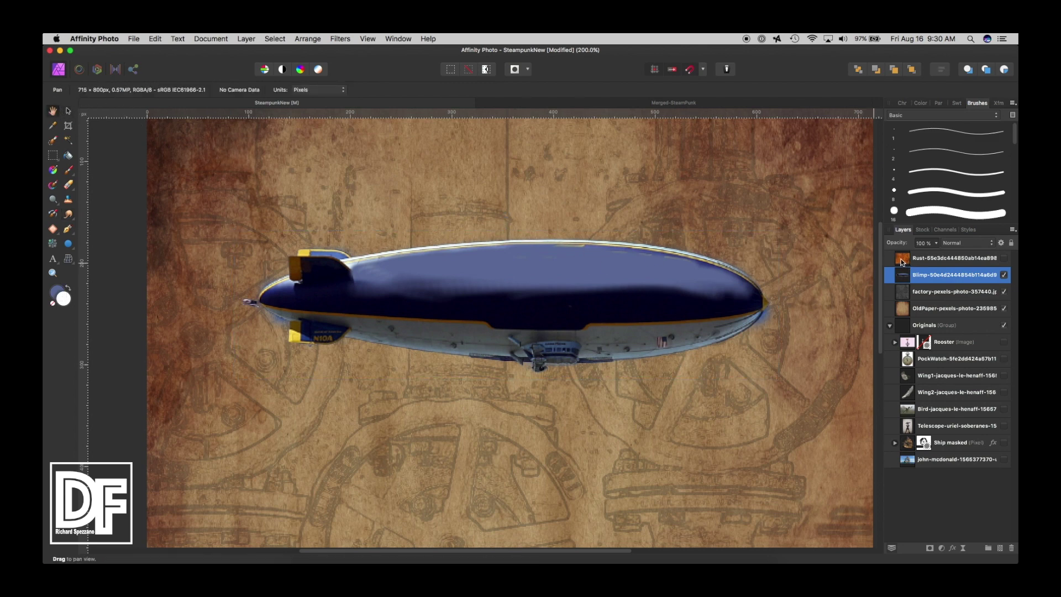
- Show the Rust layer and shrink it to about 629 × 472 px over the upper part of the page where the blimp sits
left_click(1004, 258)
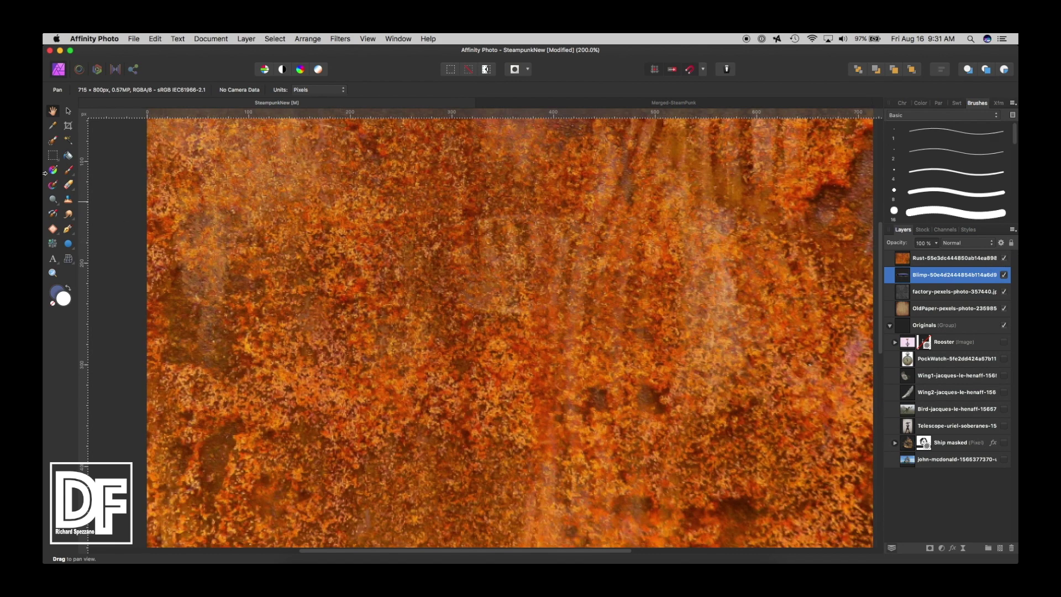
left_click(69, 111)
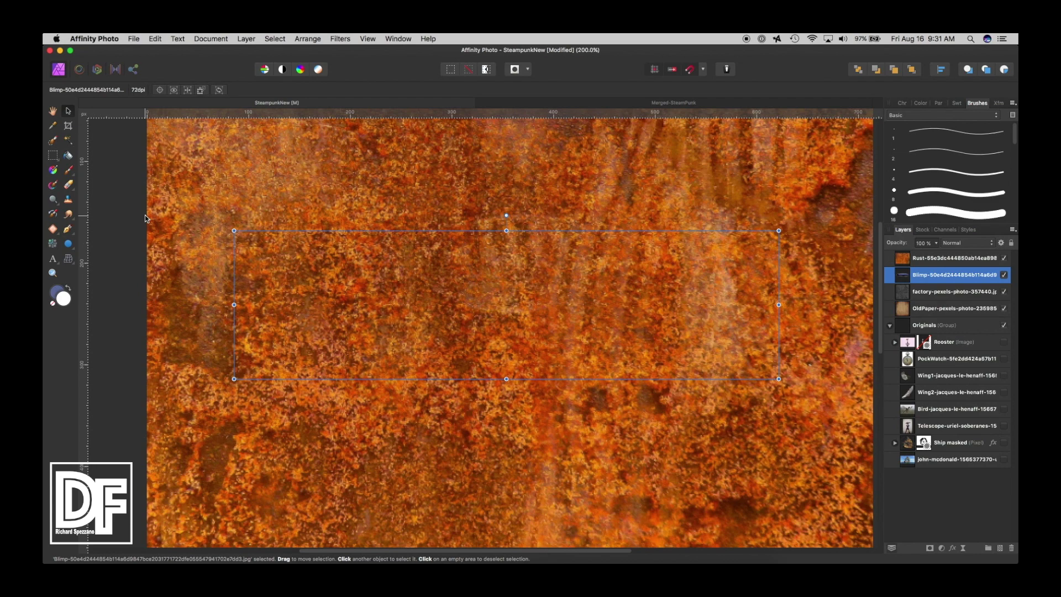
key("super+minus")
key("super+minus")
key("super+minus")
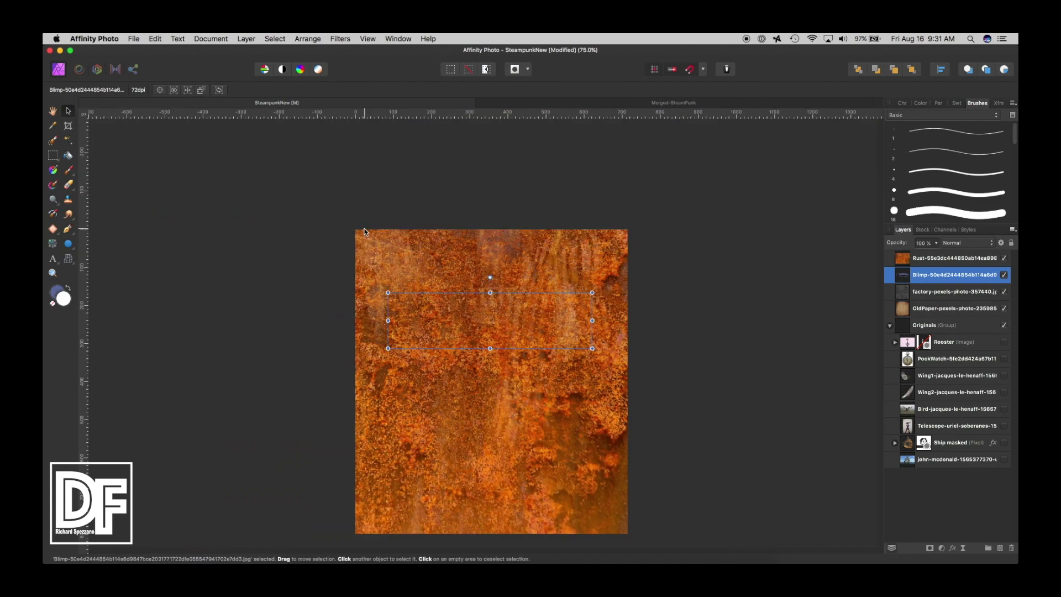
left_click(366, 232)
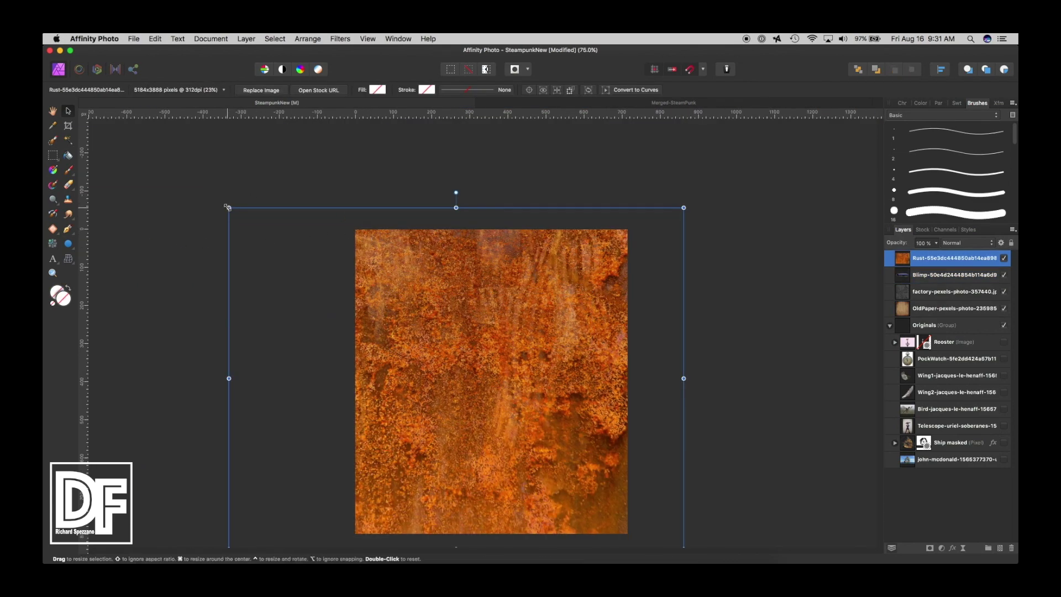
left_click_drag(228, 208, 436, 362)
left_click_drag(543, 420, 496, 281)
left_click_drag(640, 412, 641, 386)
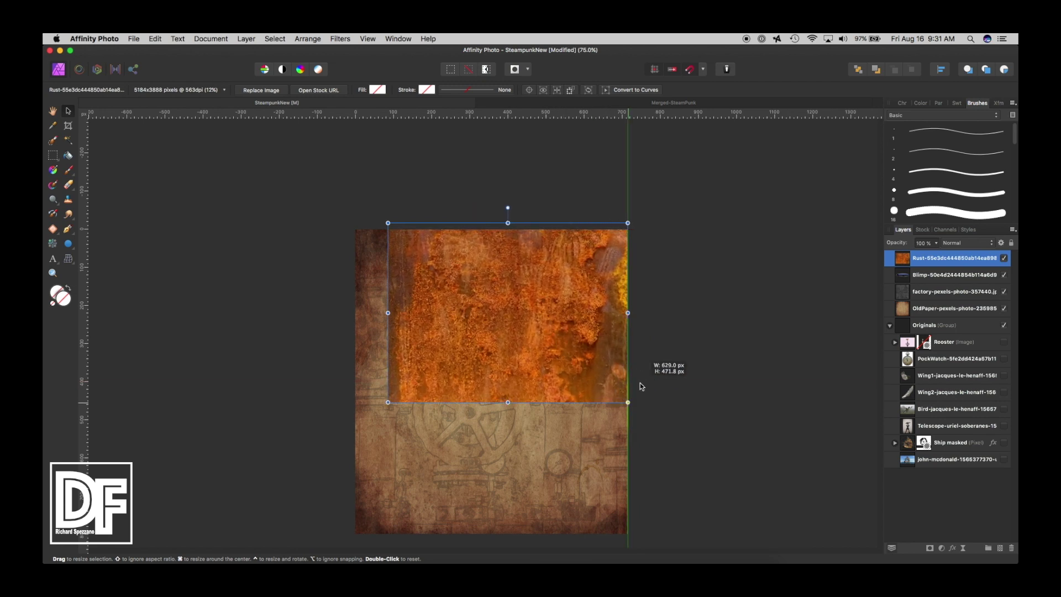
- Enlarge the Rust texture slightly, position it to cover the blimp on all sides, and rasterise its layer
mouse_move(530, 357)
left_mouse_down()
mouse_move(524, 365)
mouse_move(529, 356)
left_mouse_up()
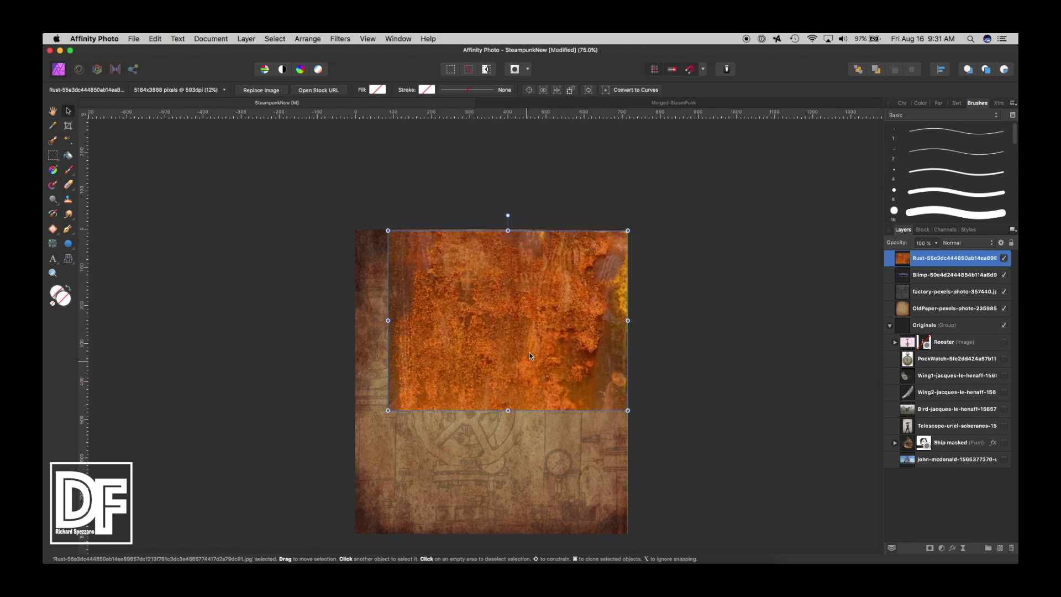
left_click_drag(628, 232, 636, 224)
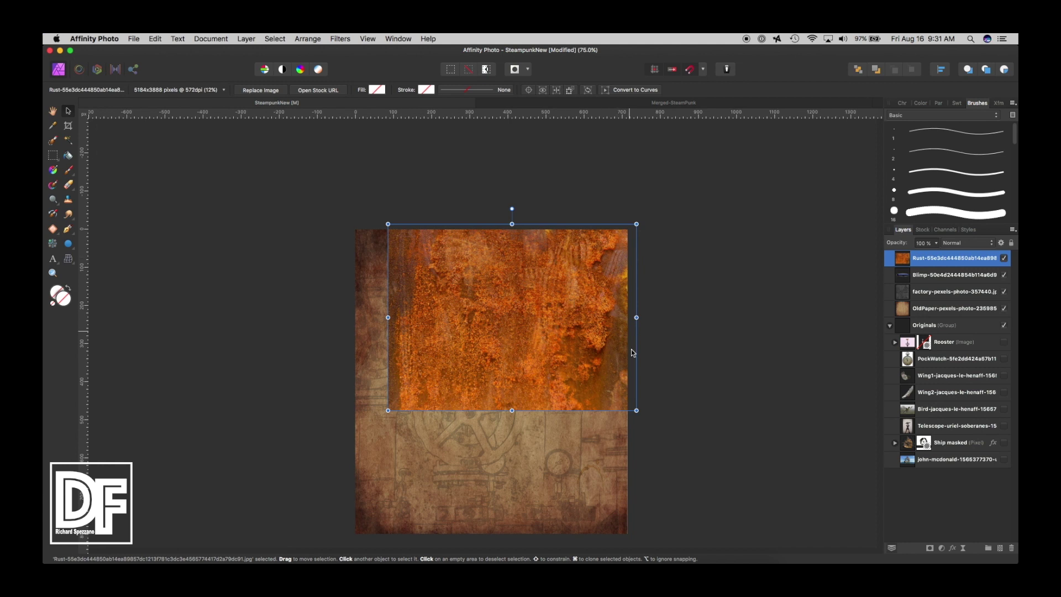
left_click_drag(388, 224, 369, 225)
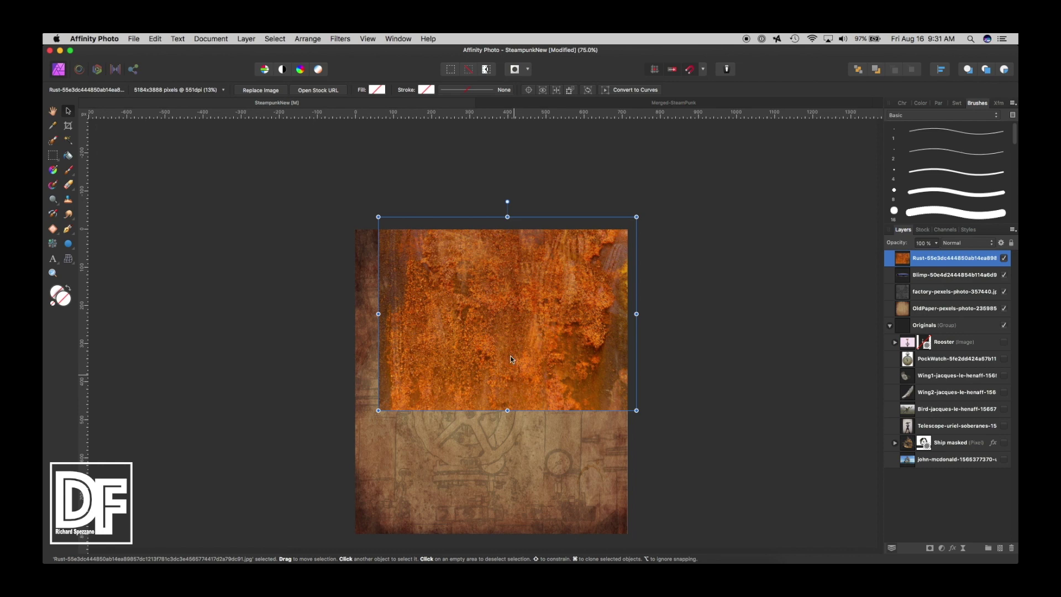
mouse_move(503, 259)
left_mouse_down()
mouse_move(793, 374)
mouse_move(505, 270)
mouse_move(469, 502)
mouse_move(496, 274)
mouse_move(489, 280)
mouse_move(502, 279)
left_mouse_up()
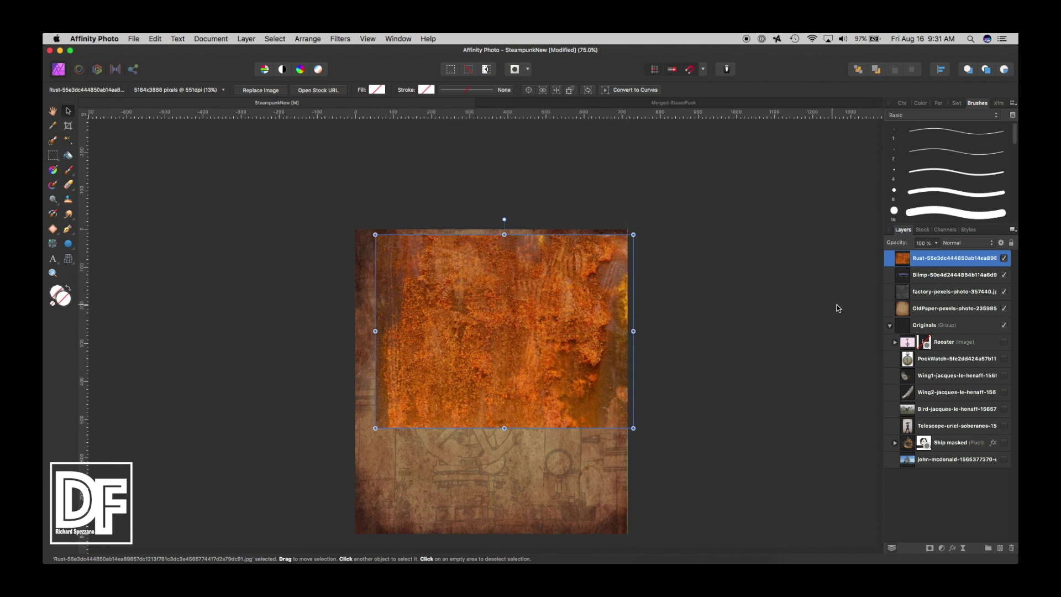
right_click(930, 260)
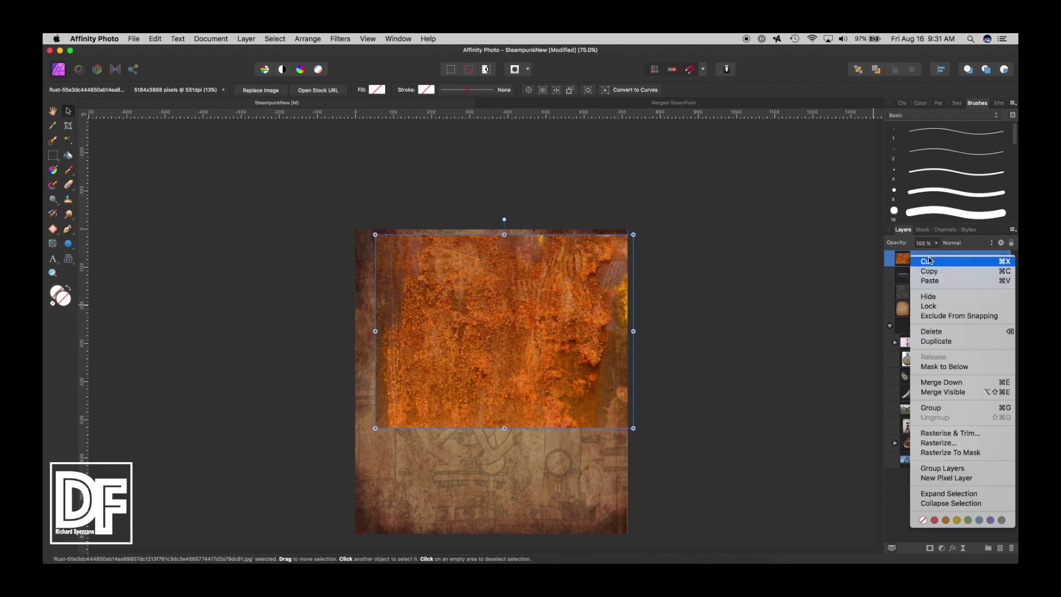
left_click(939, 443)
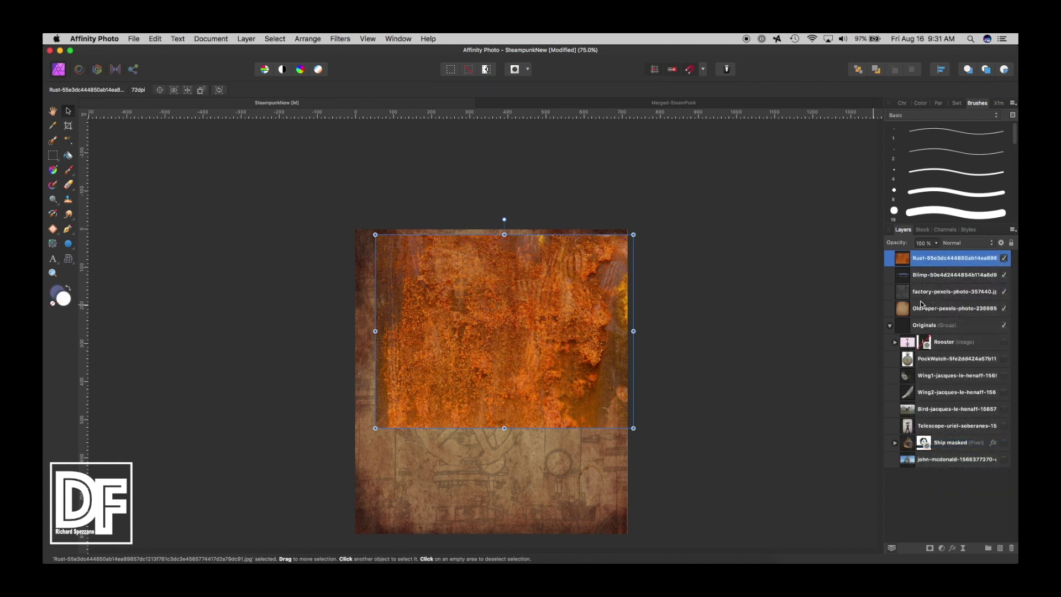
- Copy the rust inside the blimp's outline onto a new layer, hide the full Rust layer, and clear the selection
left_click(903, 275, "super")
key("super+j")
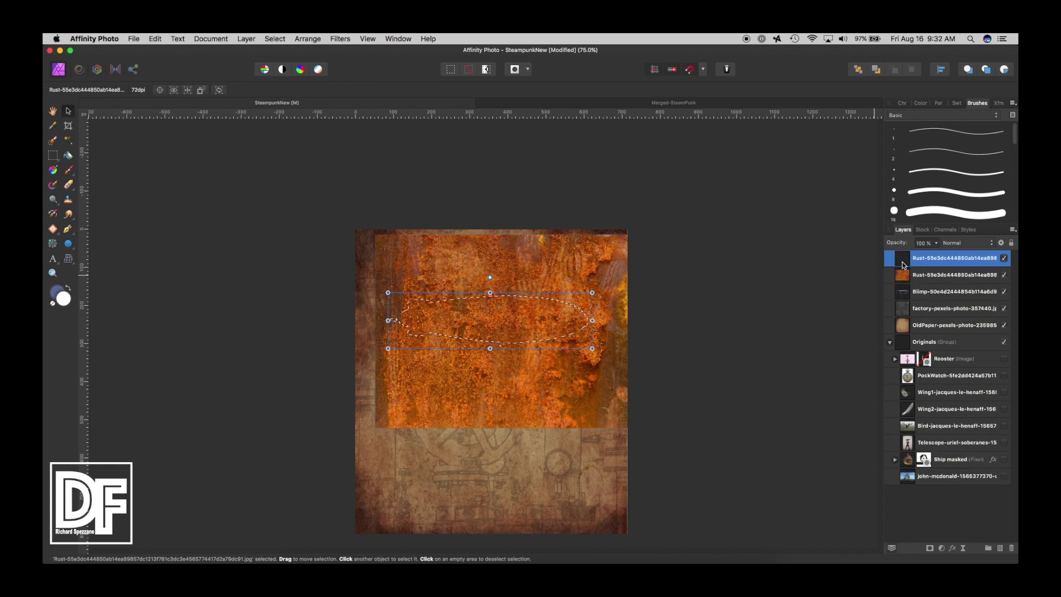
left_click(1004, 275)
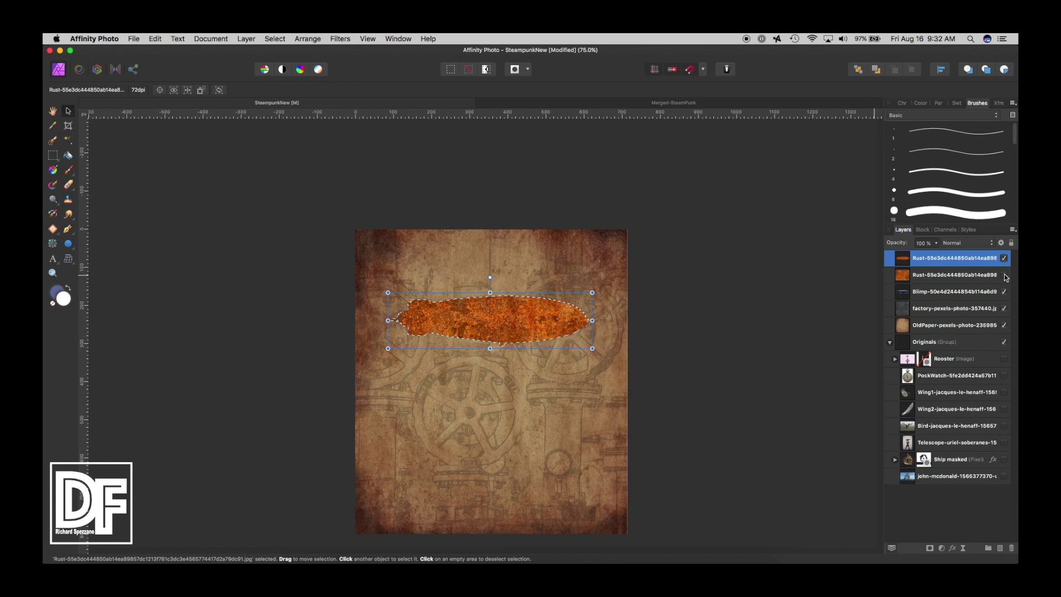
left_click(907, 281)
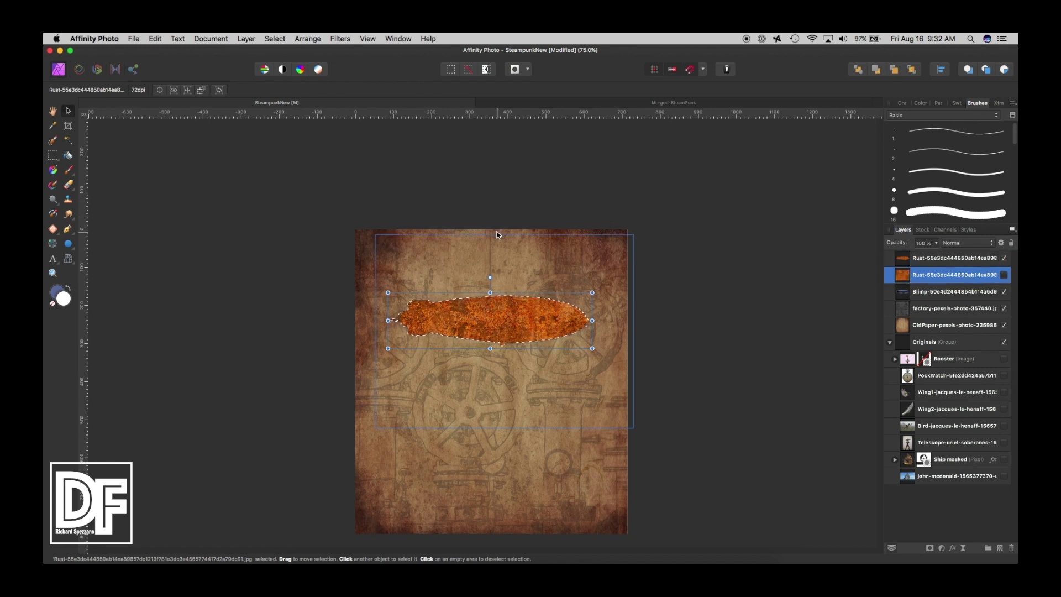
key("super+d")
- Preview the blend modes on the blimp-shaped rust layer and set it to Average
left_click(954, 246)
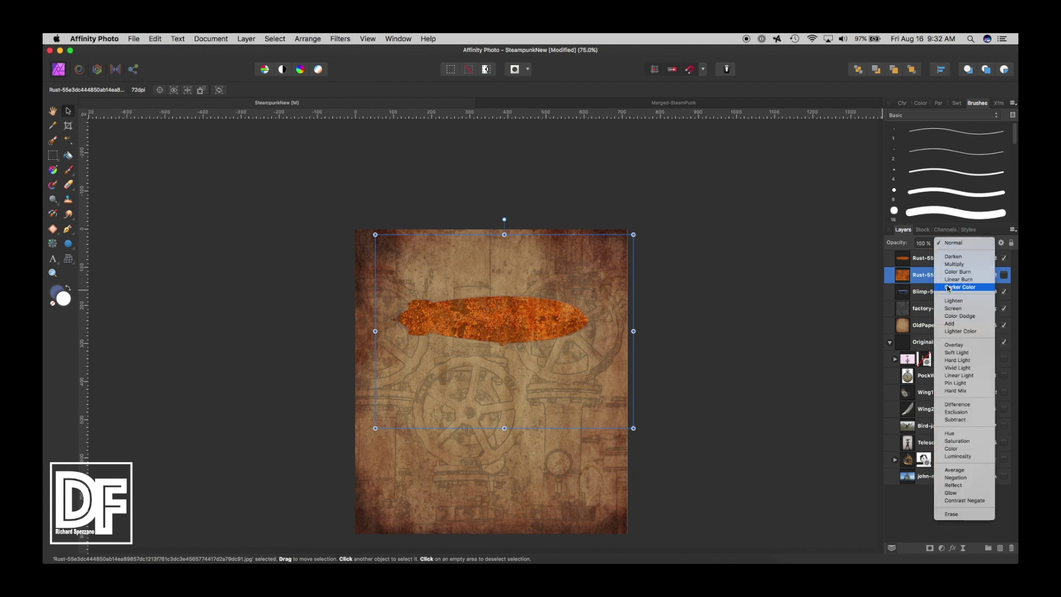
left_click(912, 264)
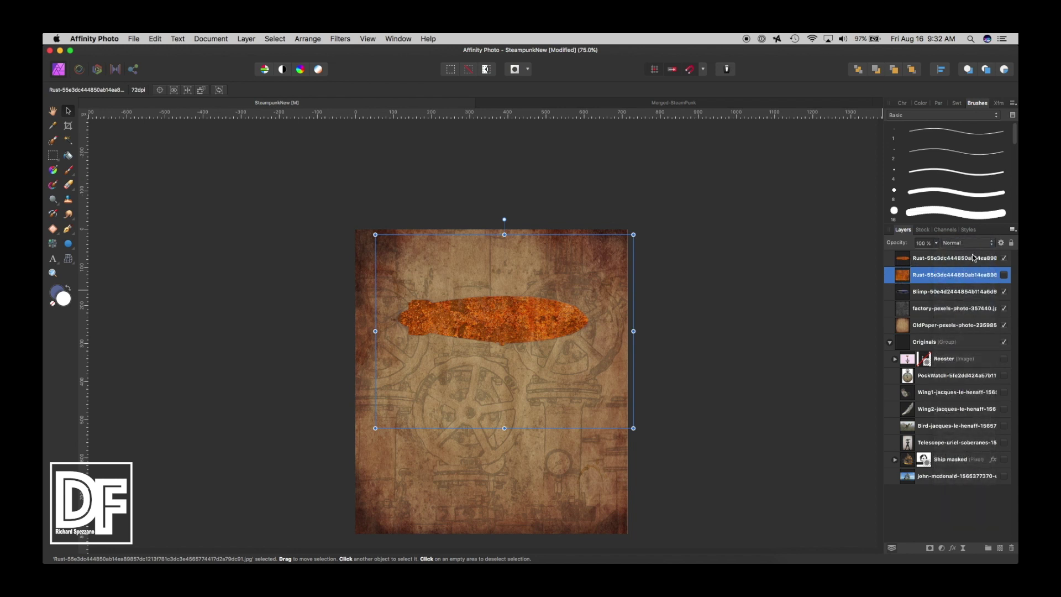
left_click(973, 258)
left_click(966, 243)
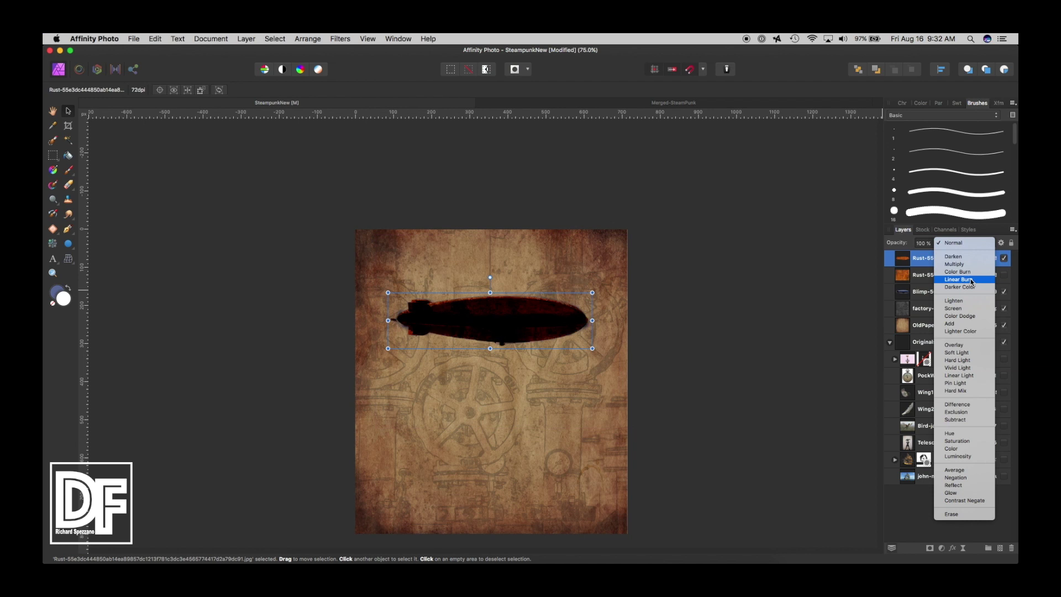
key("Down")
key("Down")
key("Down")
key("Down")
key("Down")
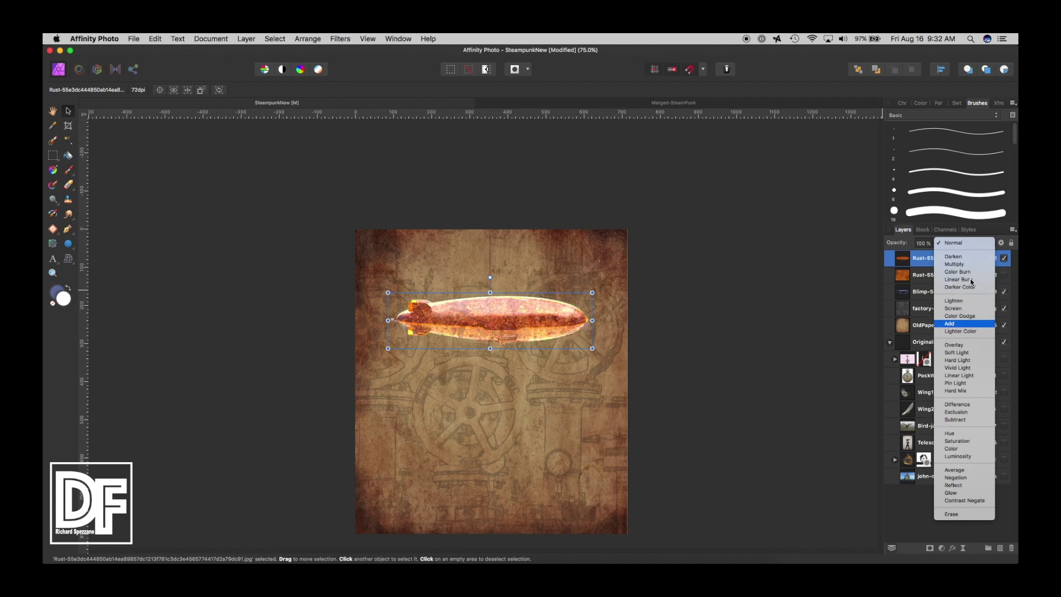
key("Down")
key("Down")
key("Down")
key("Down")
key("Down")
key("Down")
key("Down")
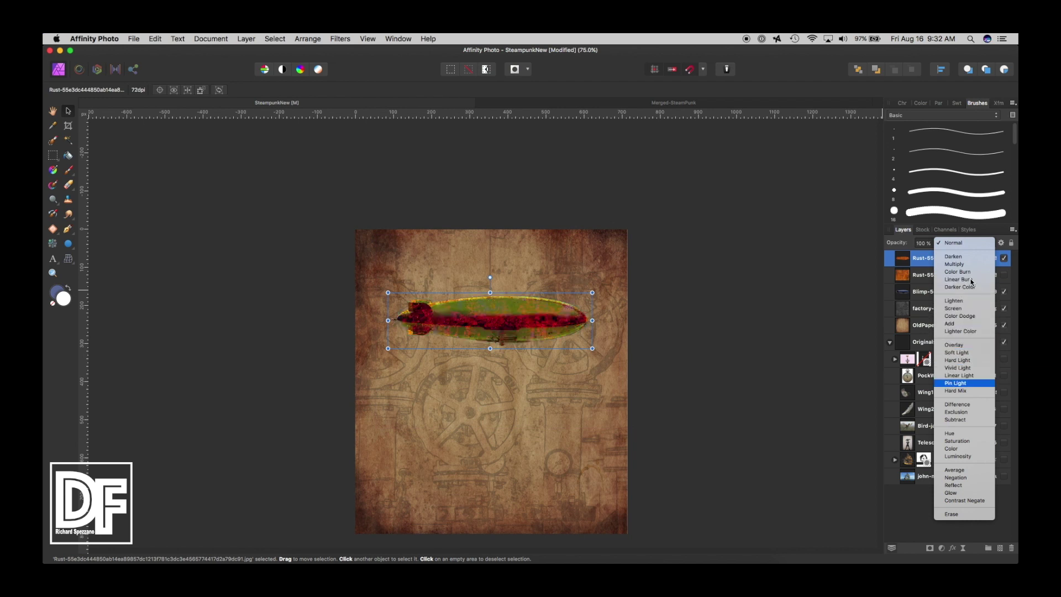
key("Down")
key("Down")
key("Down")
key("Down")
key("Down")
key("Down")
key("Down")
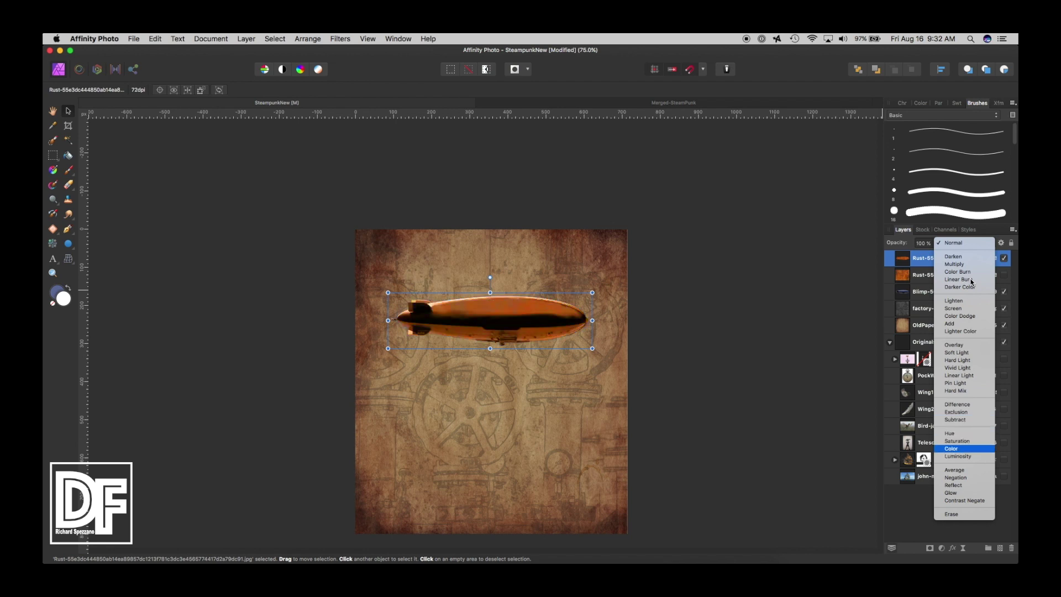
key("Down")
key("Down")
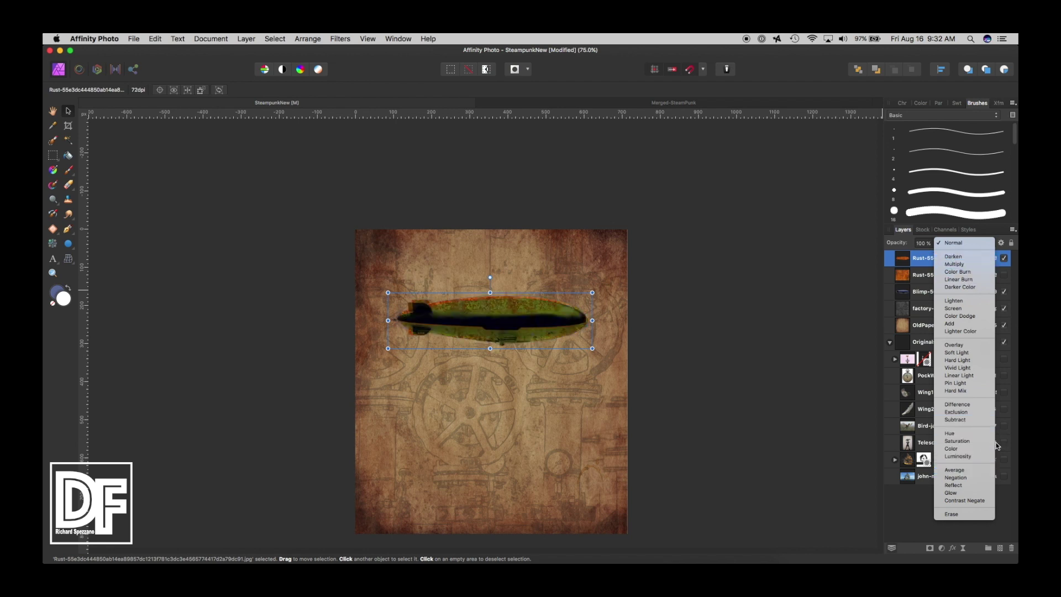
key("Return")
- Move the Blimp layer above the hidden full Rust layer, directly beneath the blimp-shaped rust layer
left_click(53, 115)
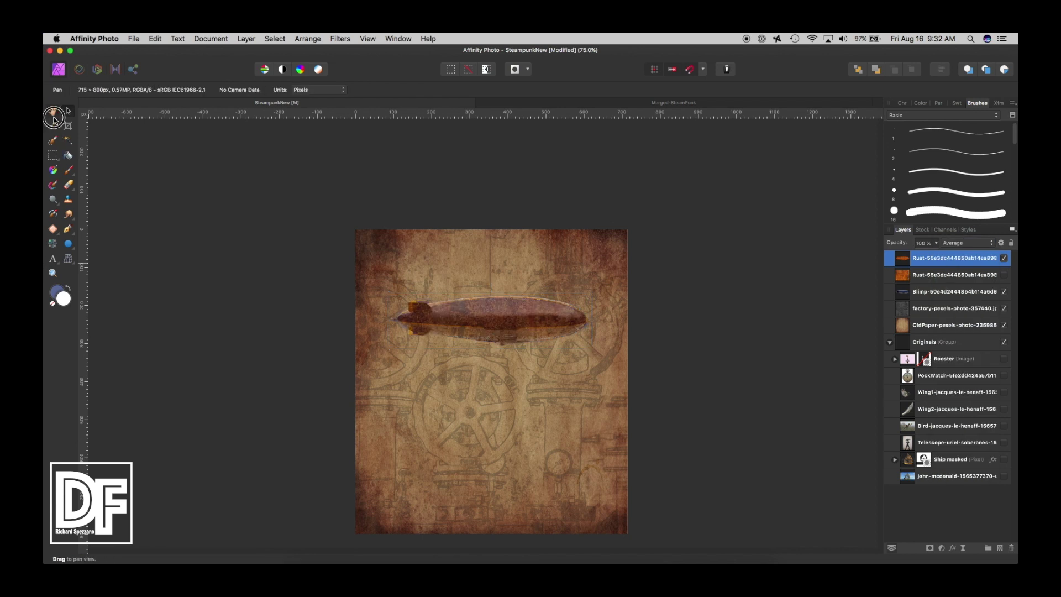
key("super+0")
left_click(68, 111)
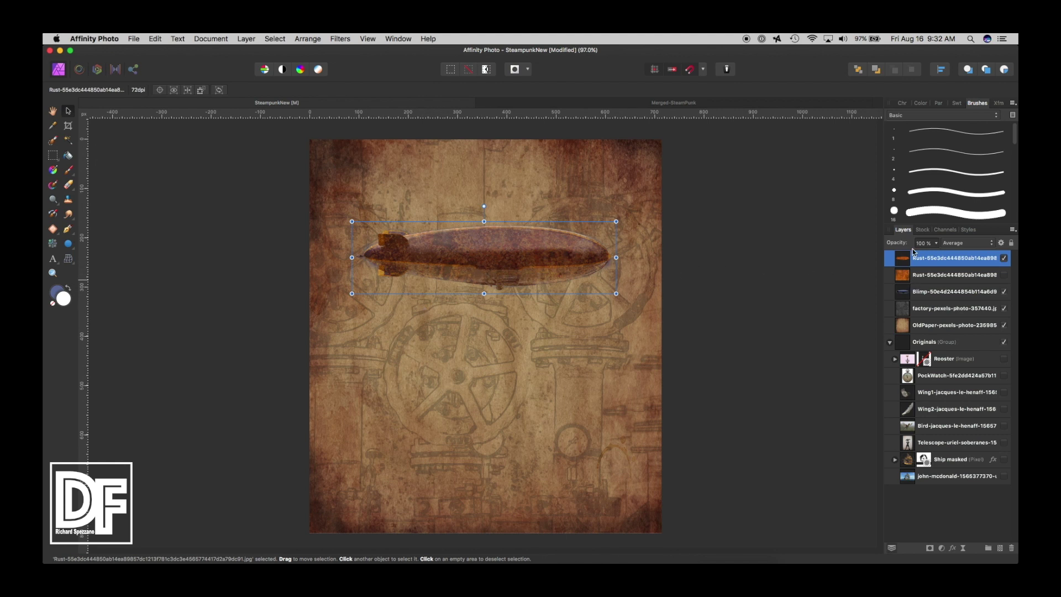
left_click_drag(903, 296, 902, 270)
- Group the blimp-shaped rust layer with the Blimp layer under the name Blimp, and delete the hidden full Rust layer
left_click(906, 277)
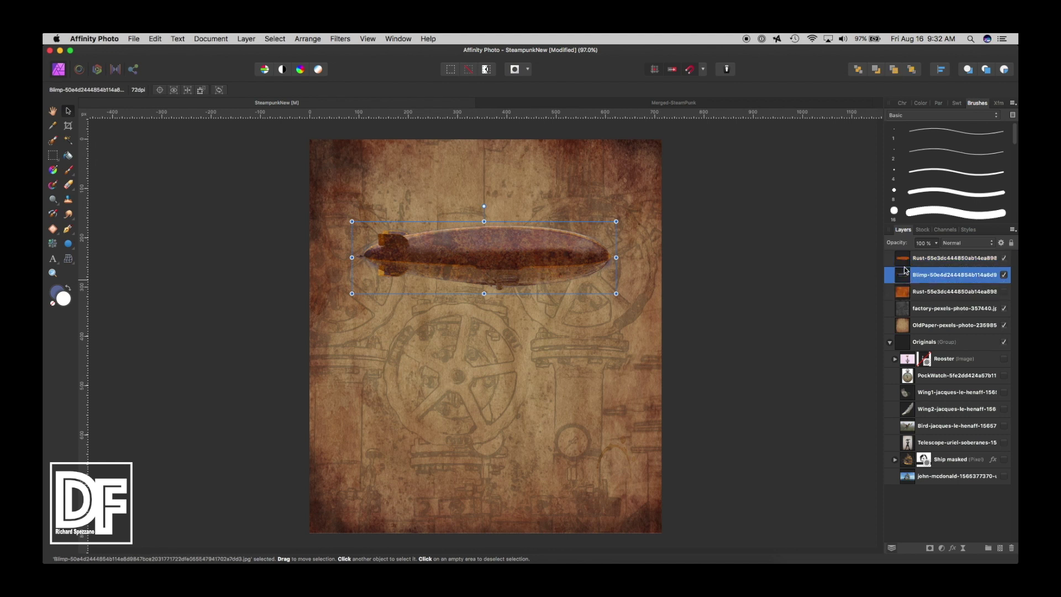
left_click(907, 262, "shift")
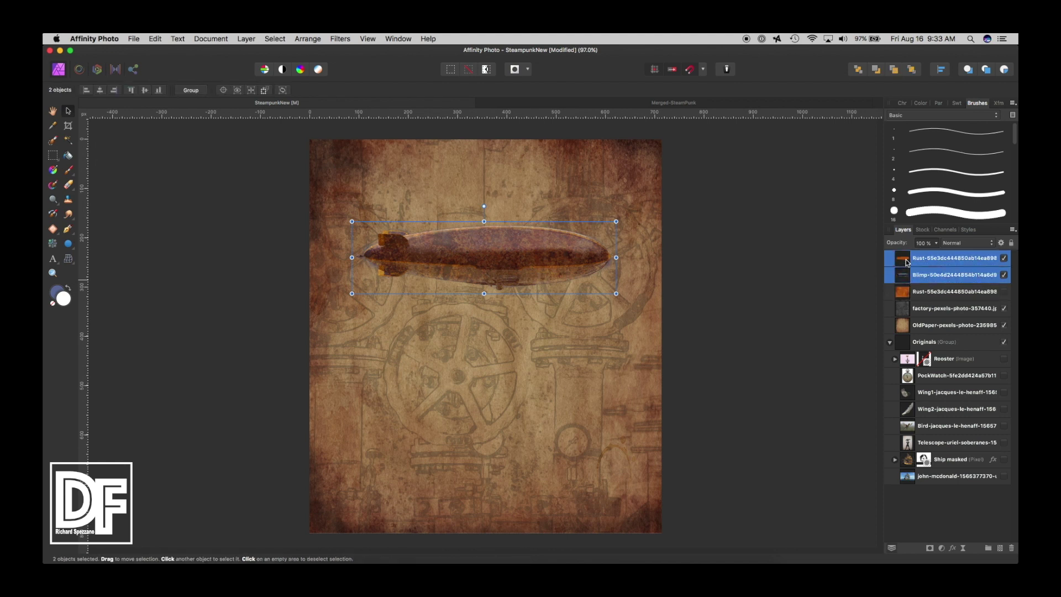
key("super+g")
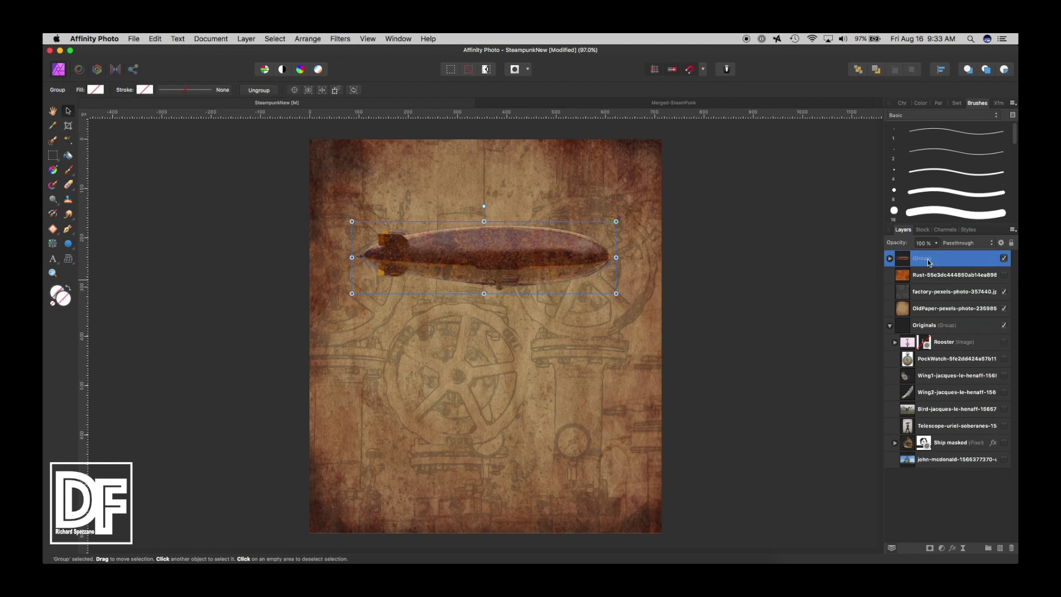
double_click(929, 262)
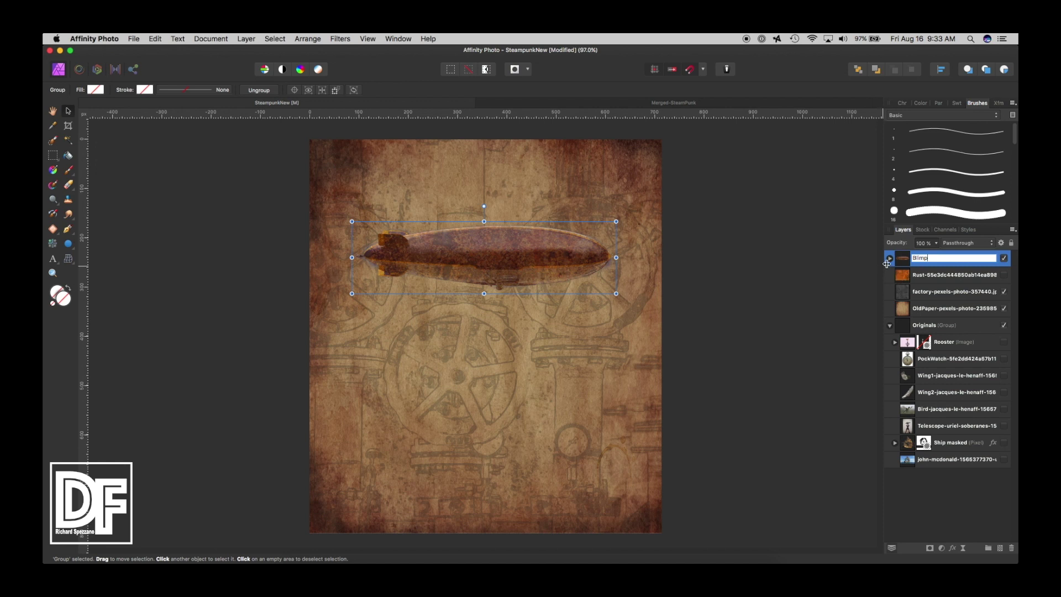
key("Return")
left_click(900, 276)
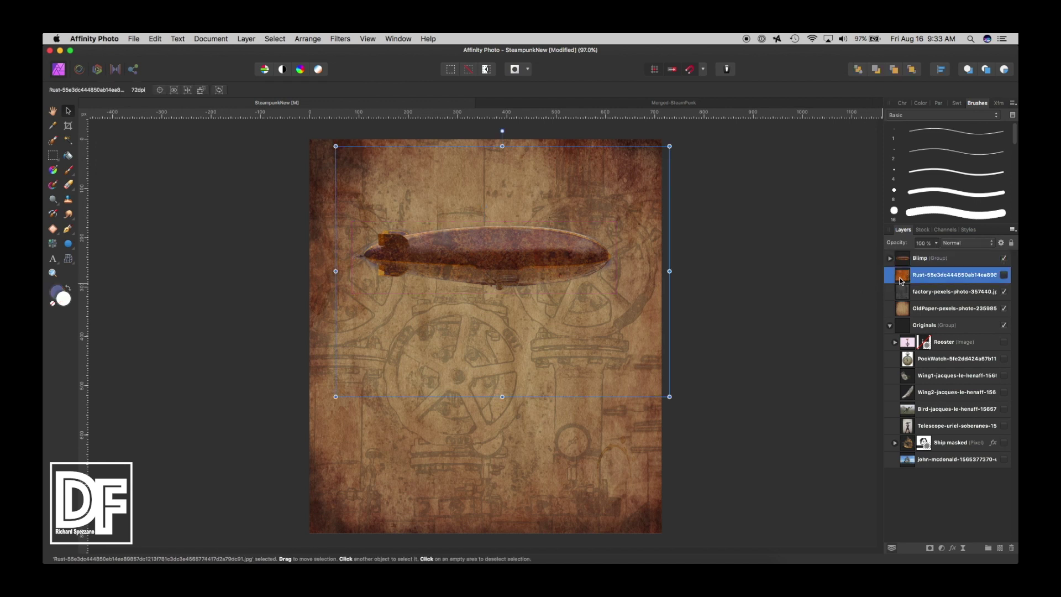
key("Delete")
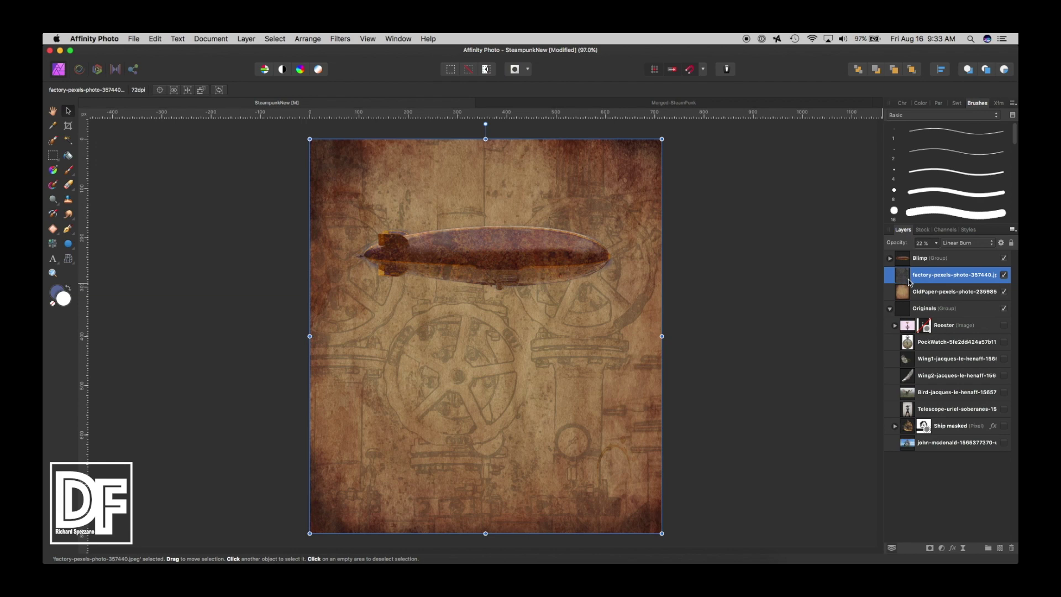
- Group the factory and OldPaper layers under the name Background and lock that group
left_click(1005, 275)
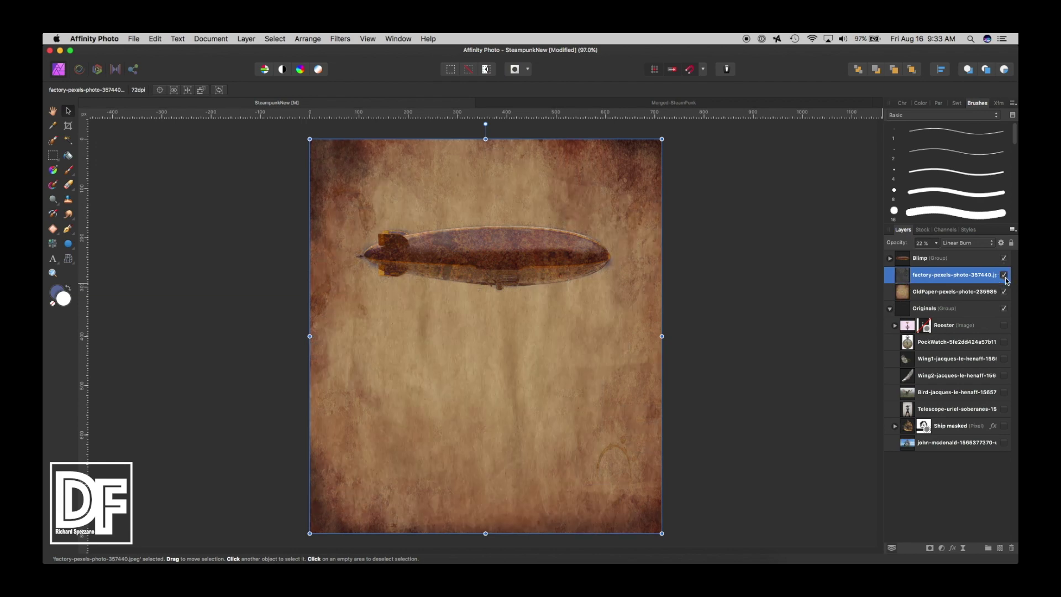
left_click(1005, 275)
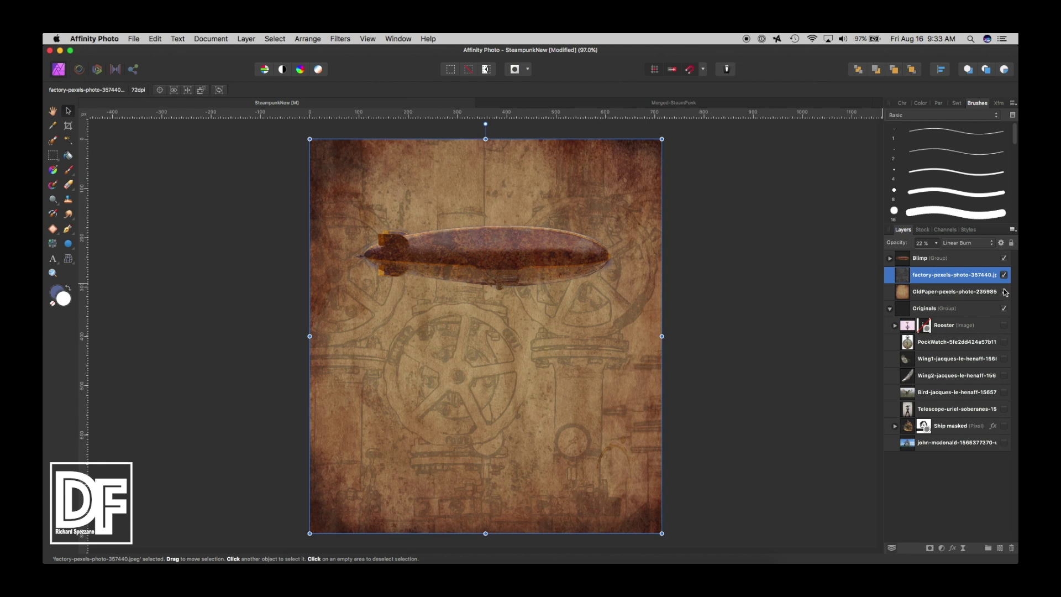
left_click(902, 294, "shift")
key("super+g")
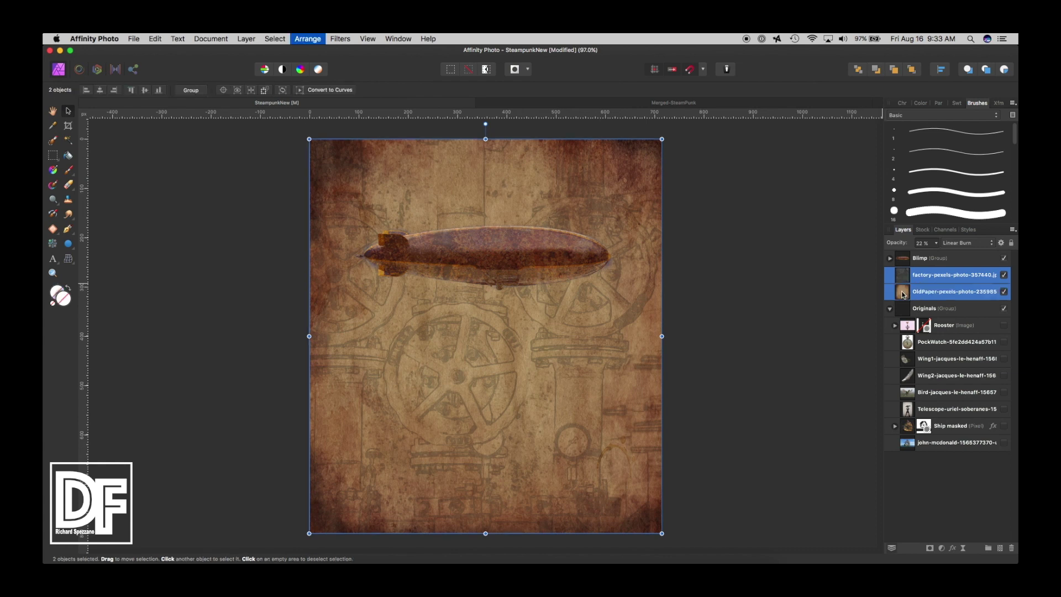
double_click(920, 276)
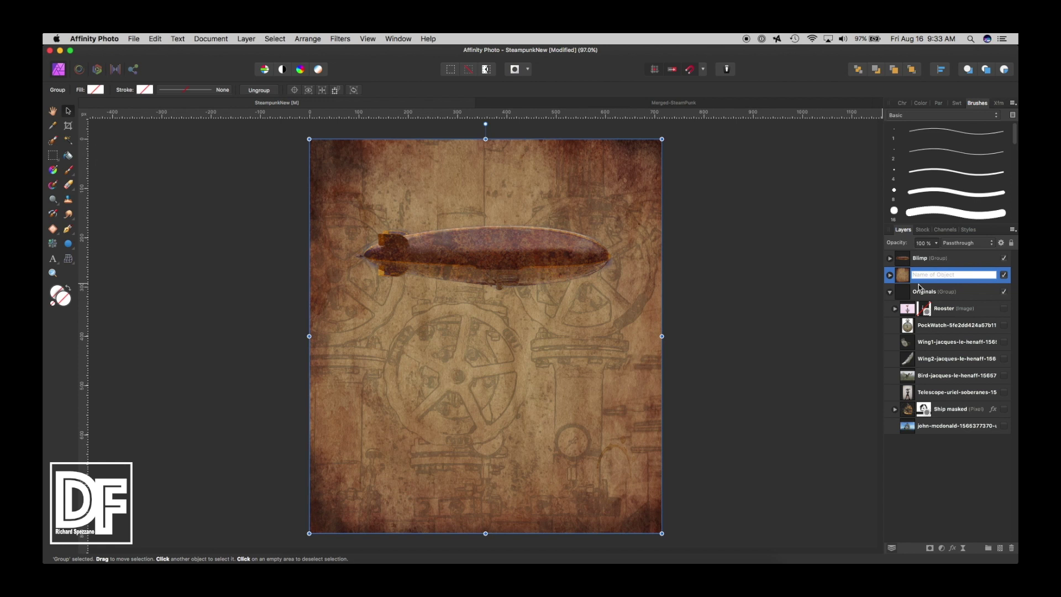
type("Background")
left_click(919, 288)
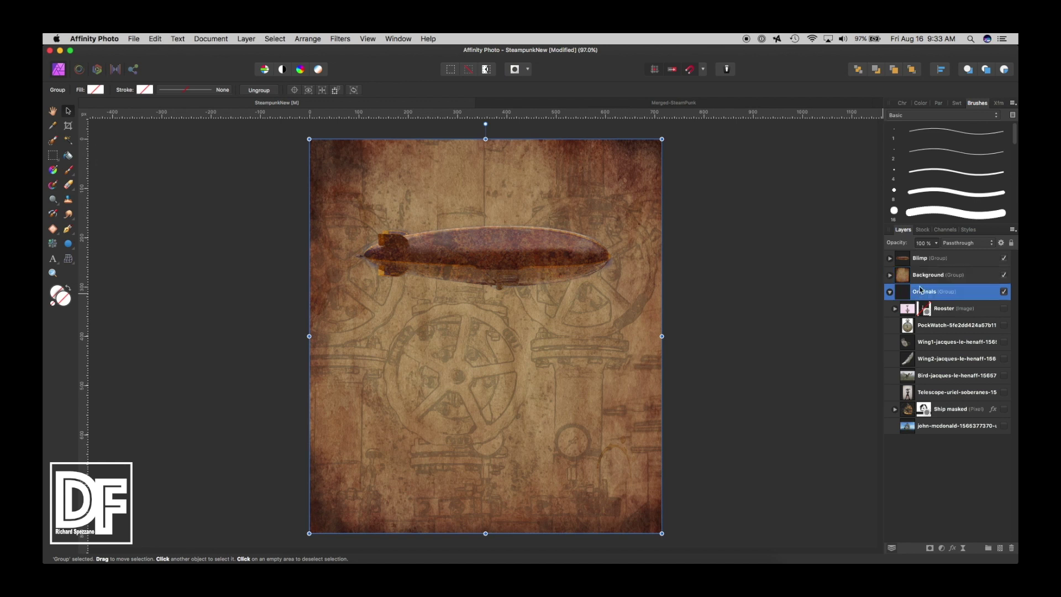
left_click(967, 274)
left_click(1011, 244)
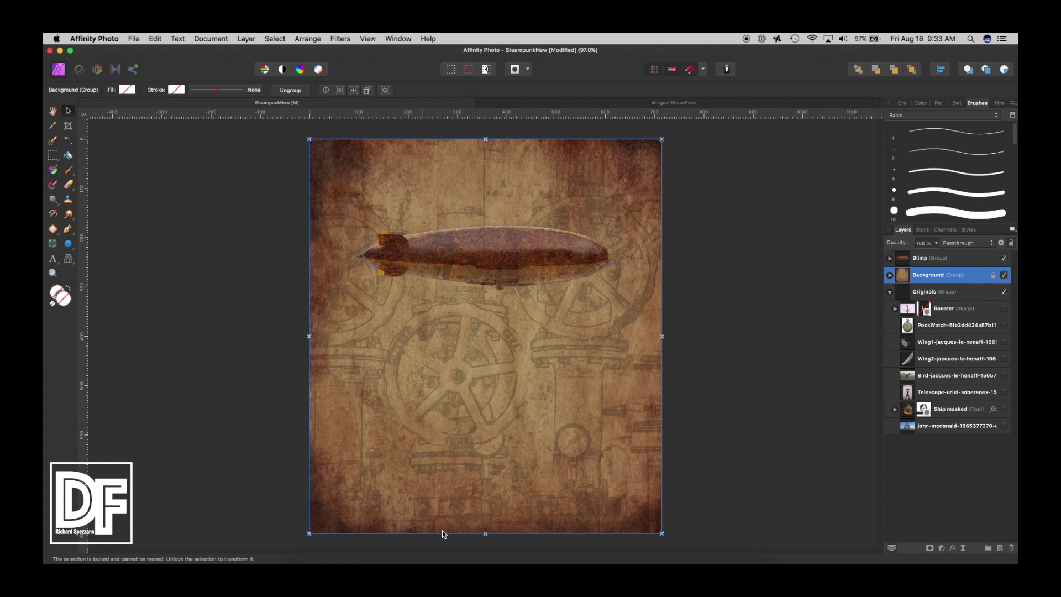
- Take the unmasked ship photo out of the Originals group and delete it, and move the Ship masked layer above the Blimp group
left_click_drag(902, 429, 901, 258)
left_click(1004, 258)
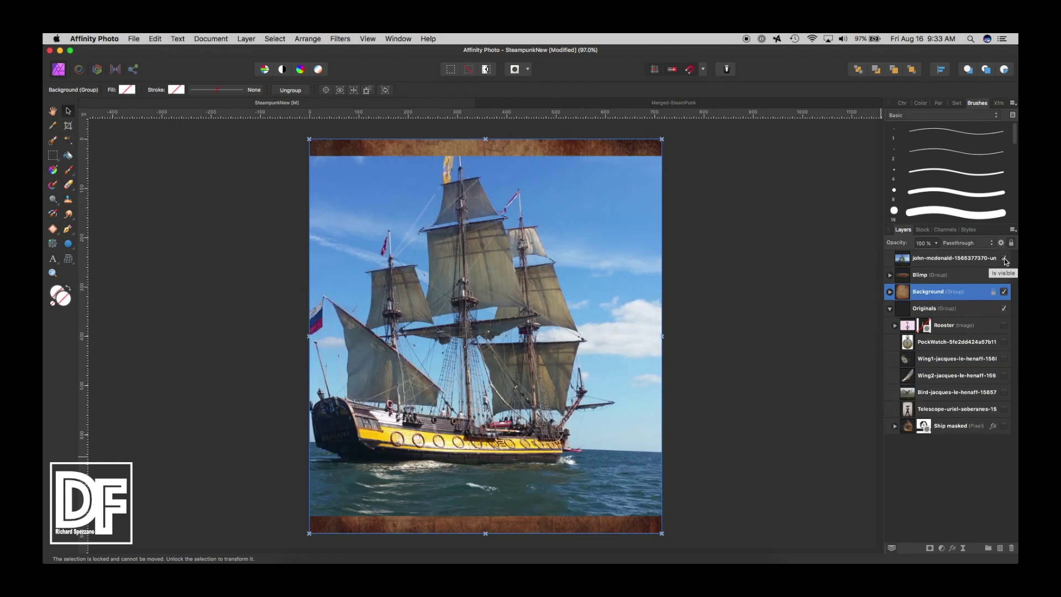
left_click(1004, 258)
left_click(903, 261)
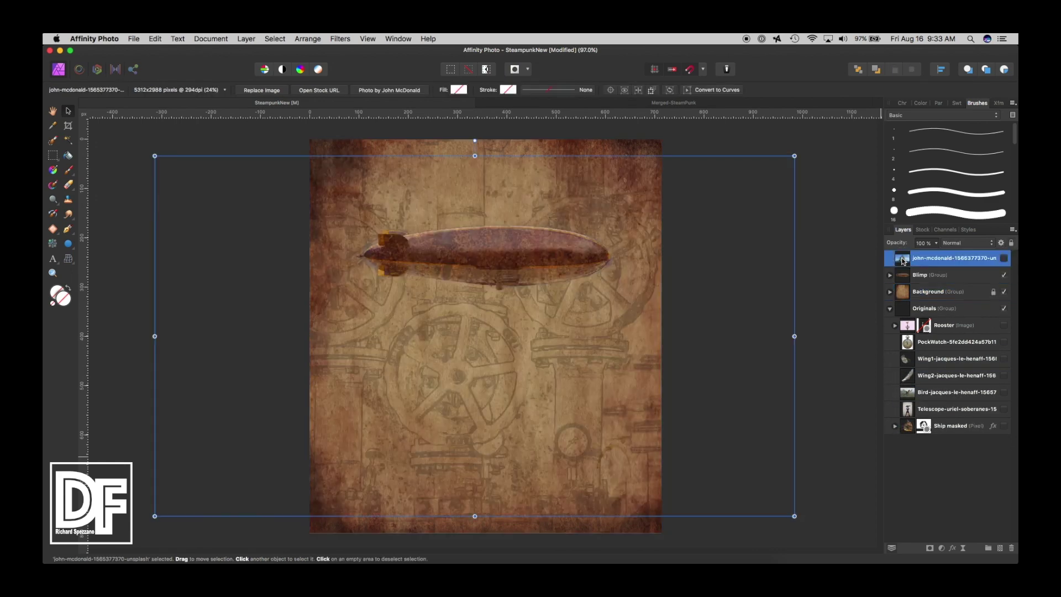
key("Delete")
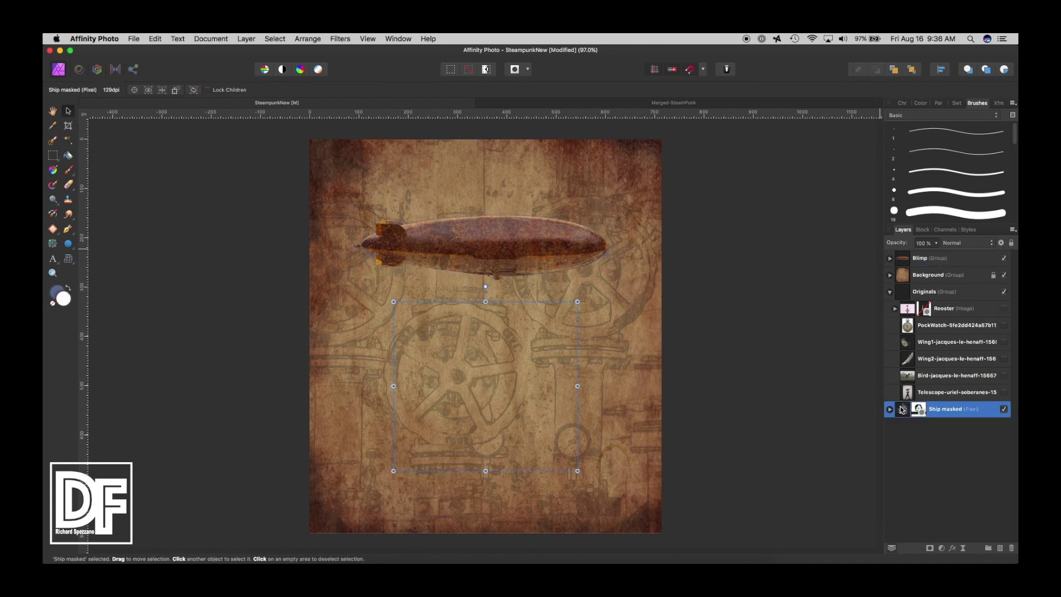
left_click(901, 410)
left_click_drag(900, 410, 899, 254)
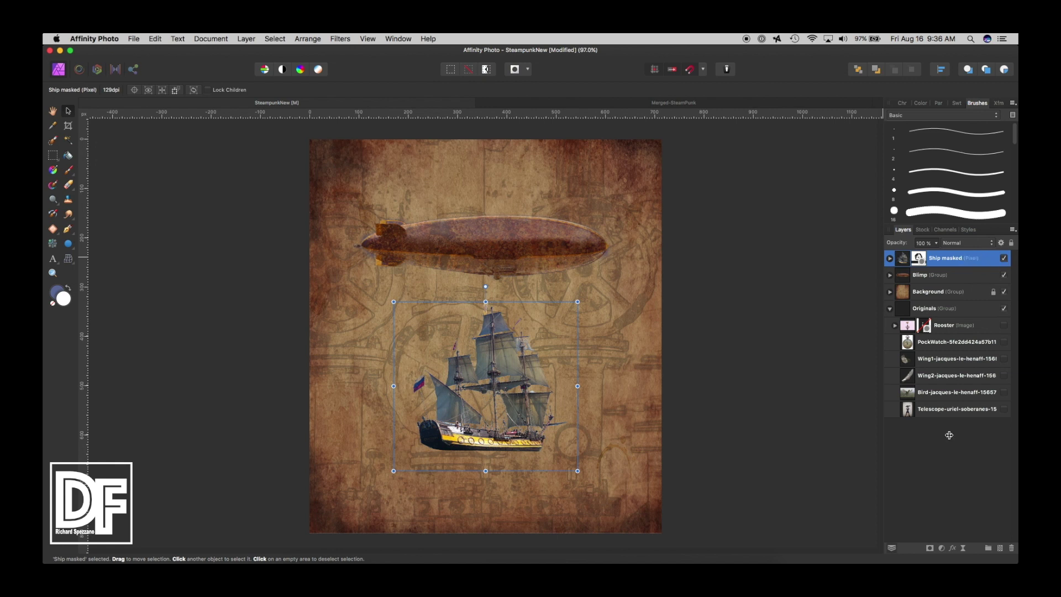
- Add a Color Overlay effect to the Ship masked layer in a brown sampled from the background, with the blend mode set to Overlay
left_click(953, 547)
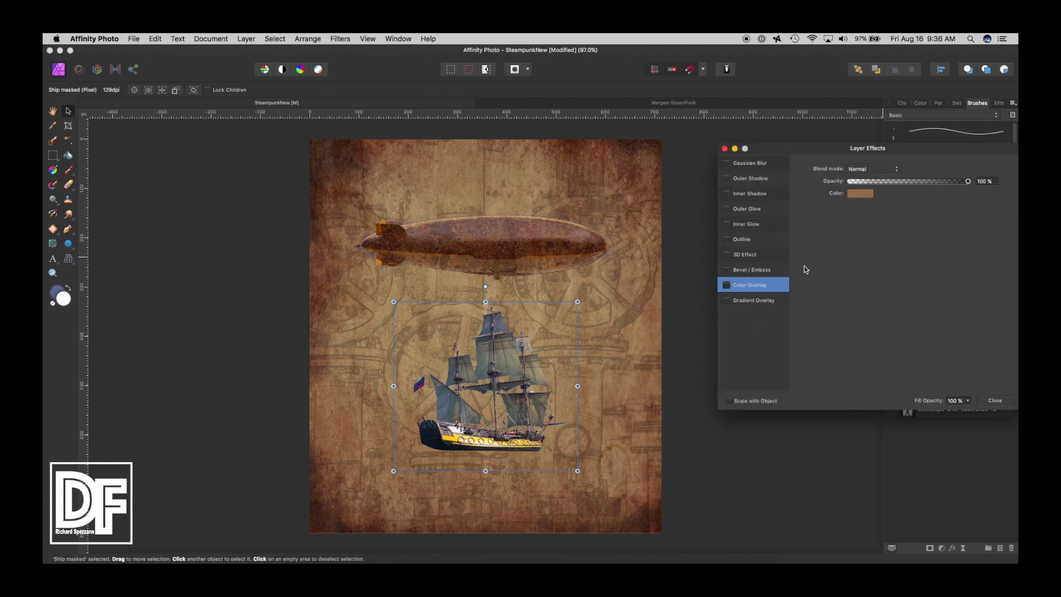
left_click(727, 285)
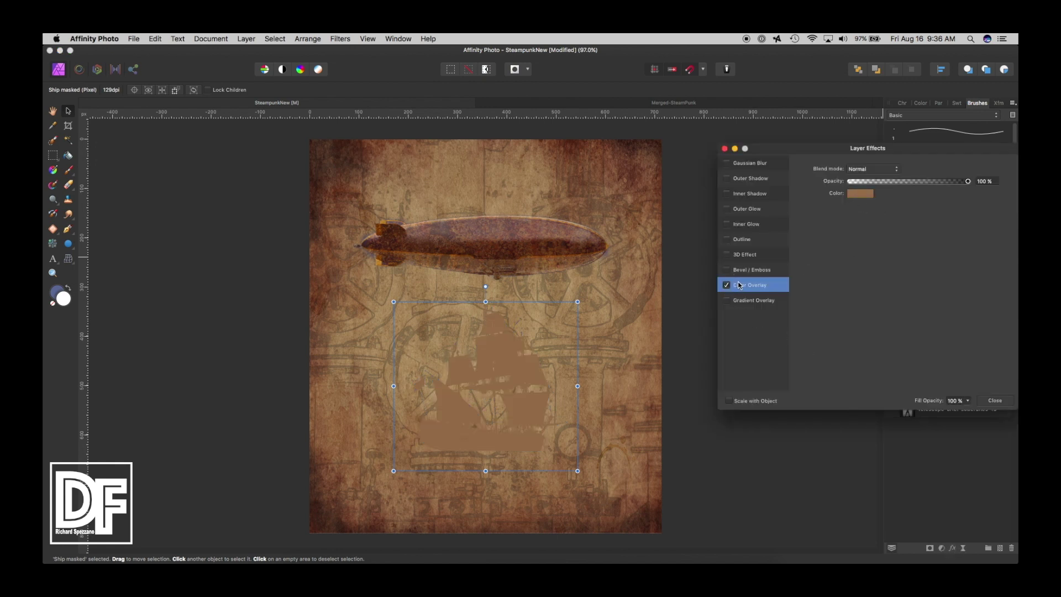
left_click(859, 193)
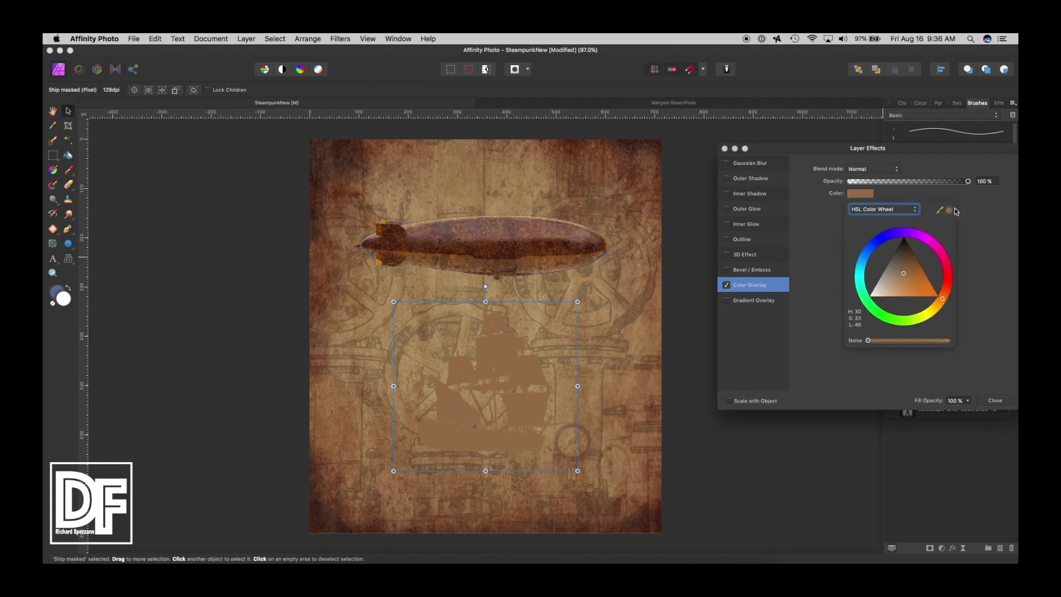
left_click_drag(940, 210, 580, 197)
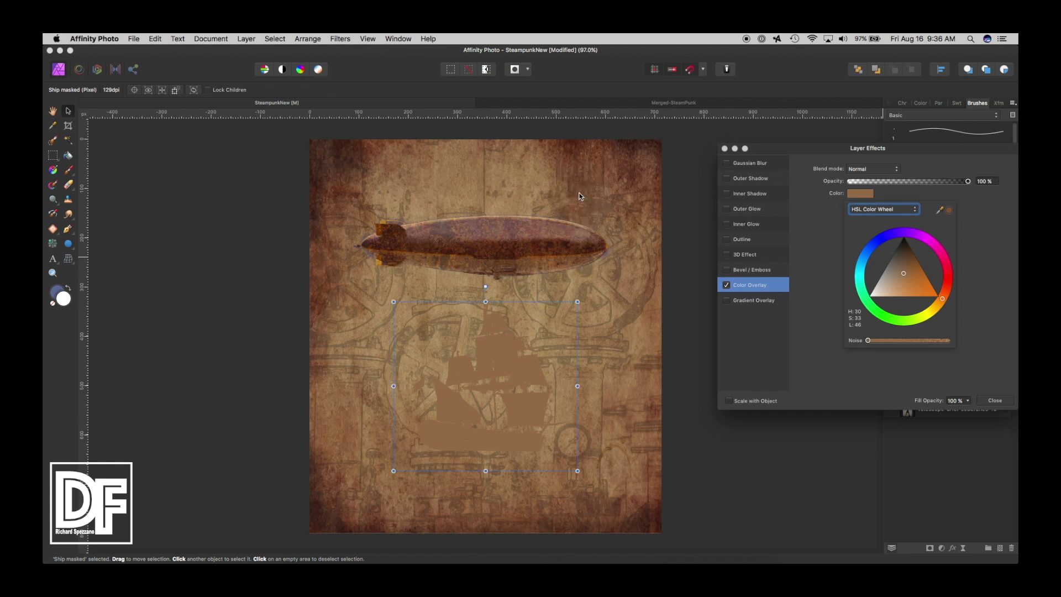
left_click(950, 212)
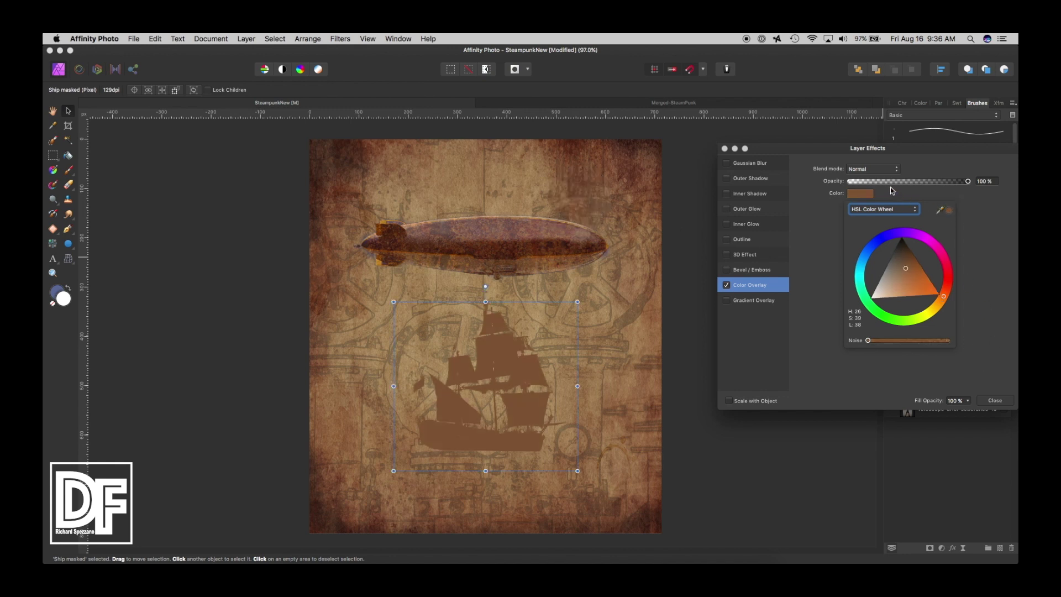
left_click(881, 171)
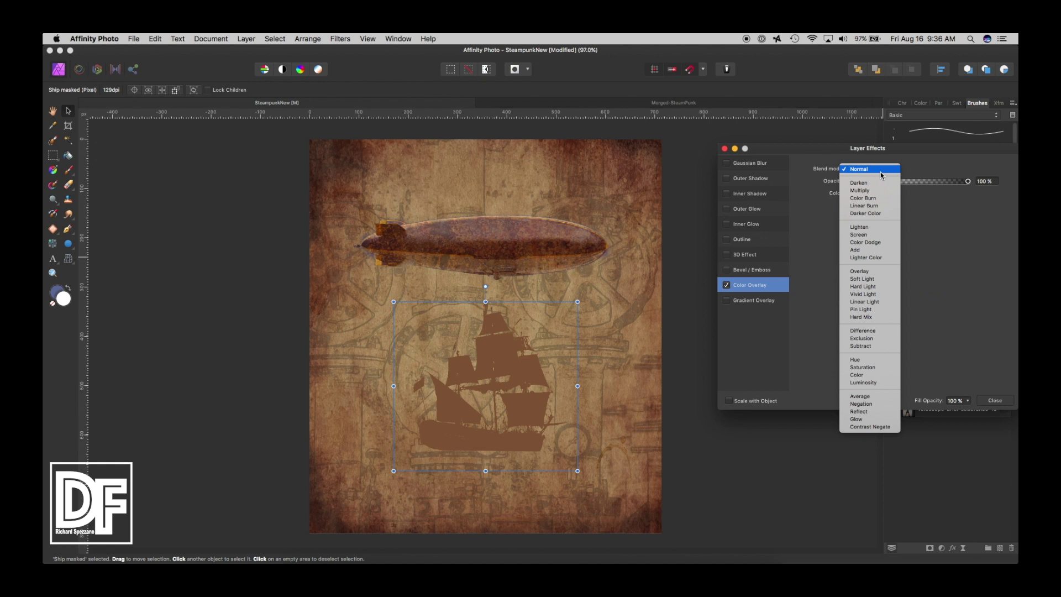
left_click(872, 271)
- Resample the ship's overlay colour from the paper above the blimp to a muted brown (H 32, S 29, L 39) and close the effects
left_click(860, 192)
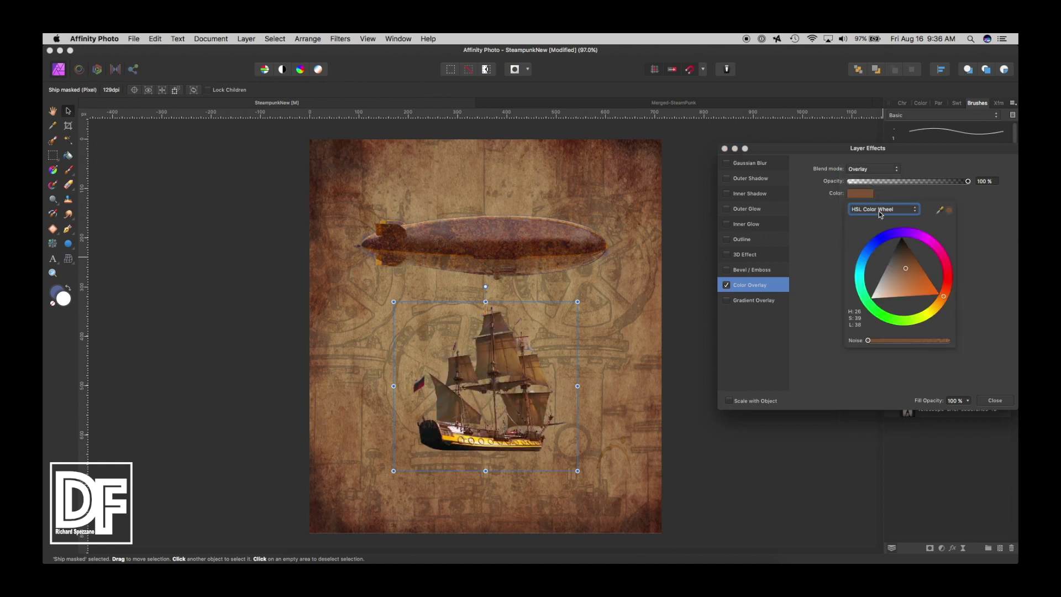
left_click_drag(939, 210, 549, 183)
left_click(948, 211)
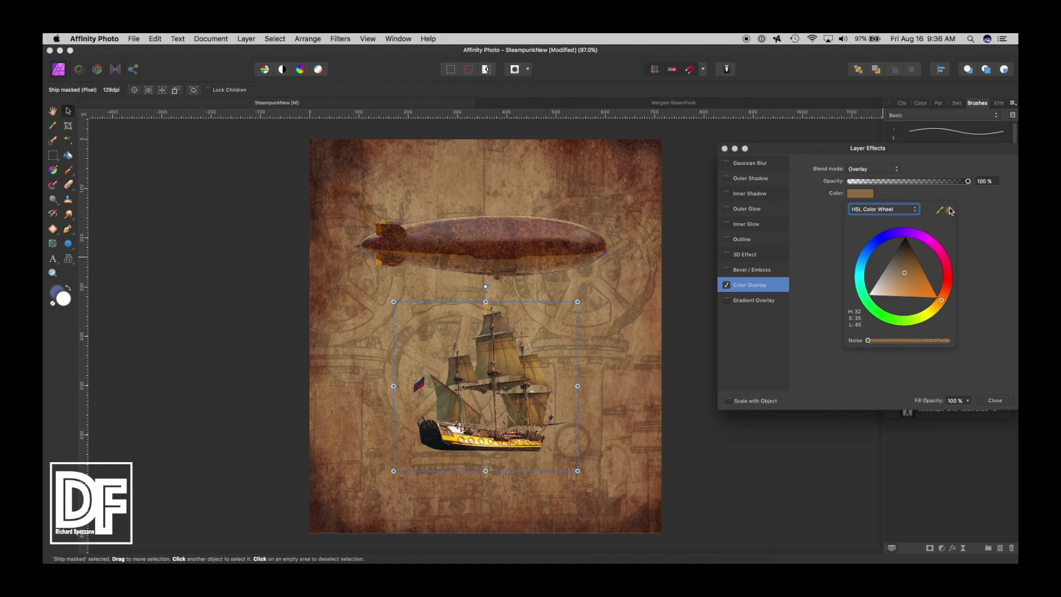
left_click_drag(948, 211, 562, 183)
left_click(948, 211)
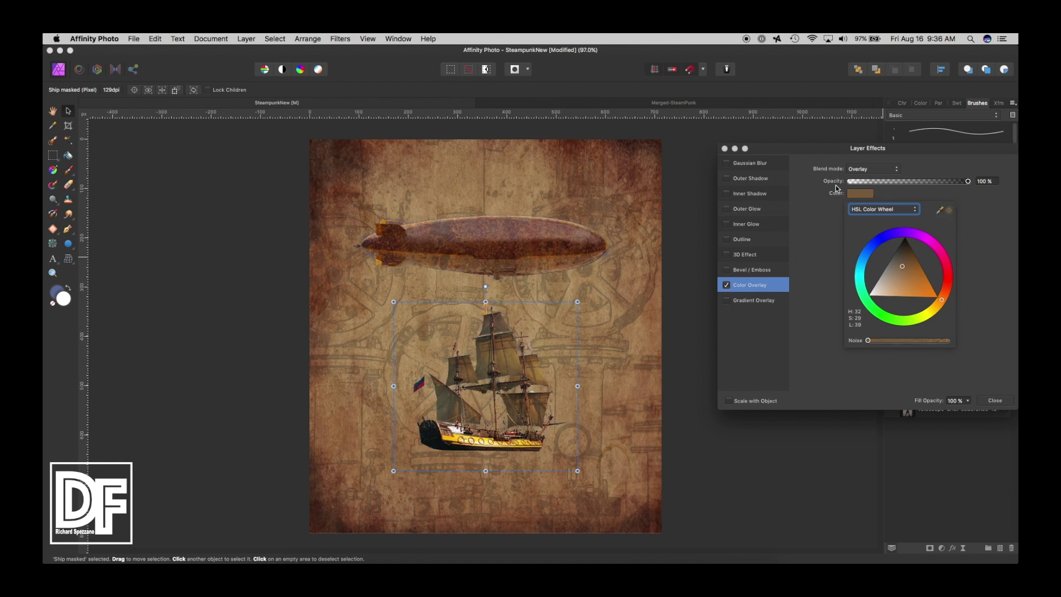
left_click(797, 159)
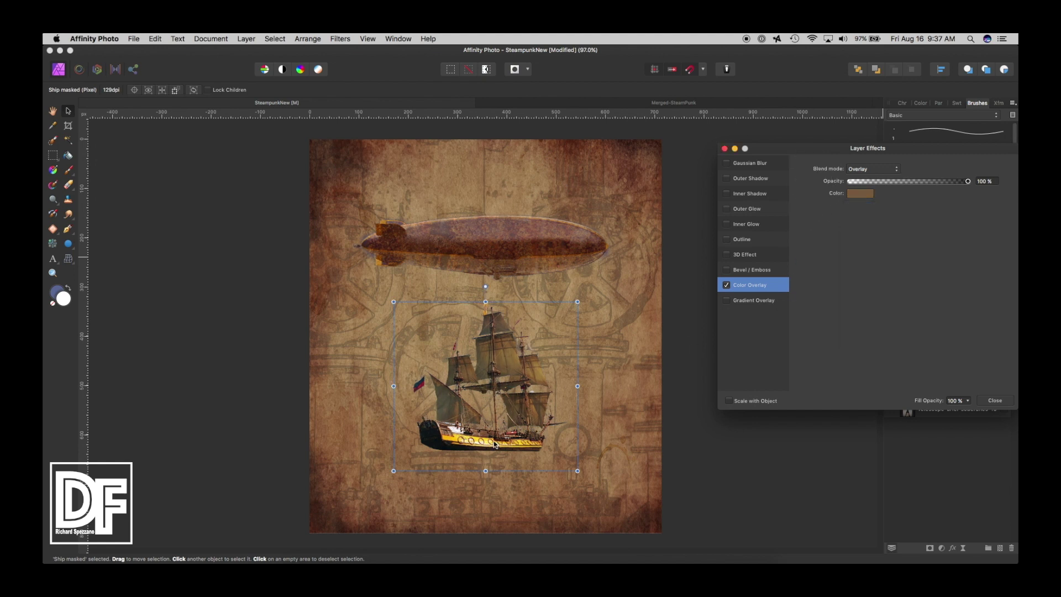
left_click(725, 149)
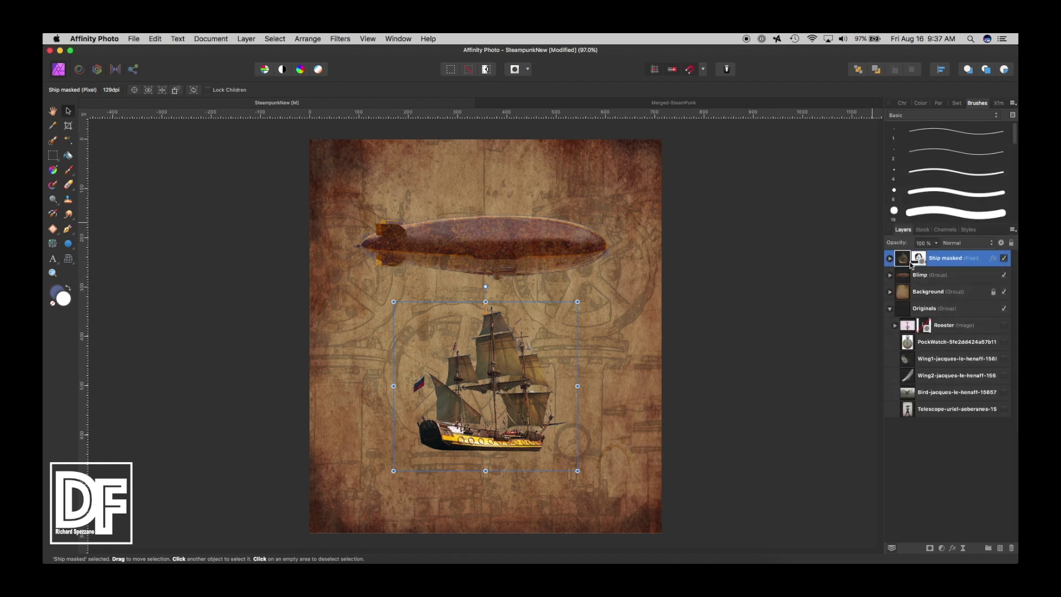
- Add an HSL adjustment to the Ship masked layer, sample the hull's yellow, and set its saturation shift to -74% with a slight positive hue shift
left_click(943, 549)
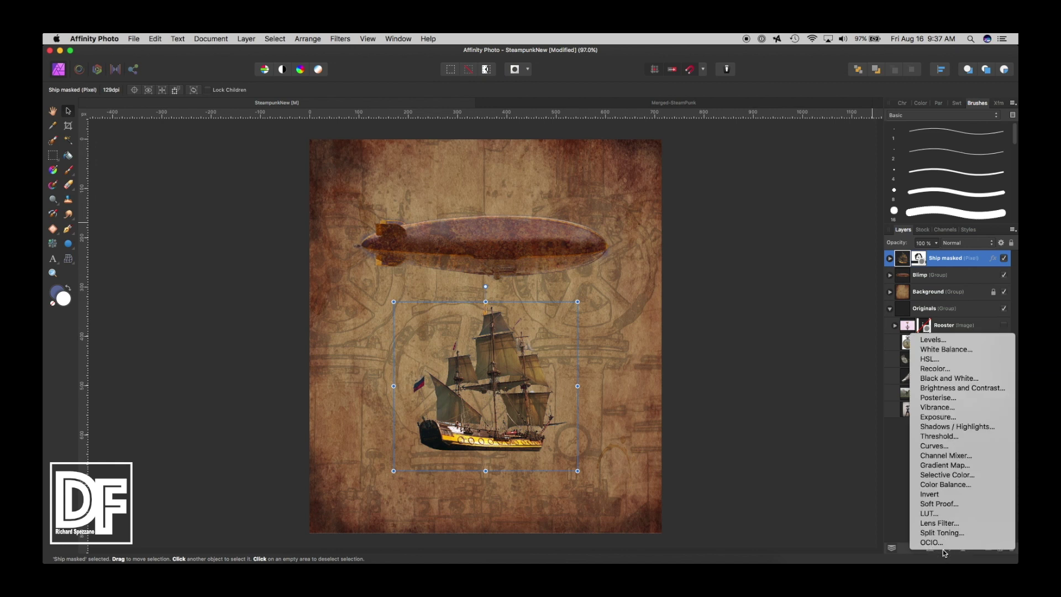
left_click(923, 359)
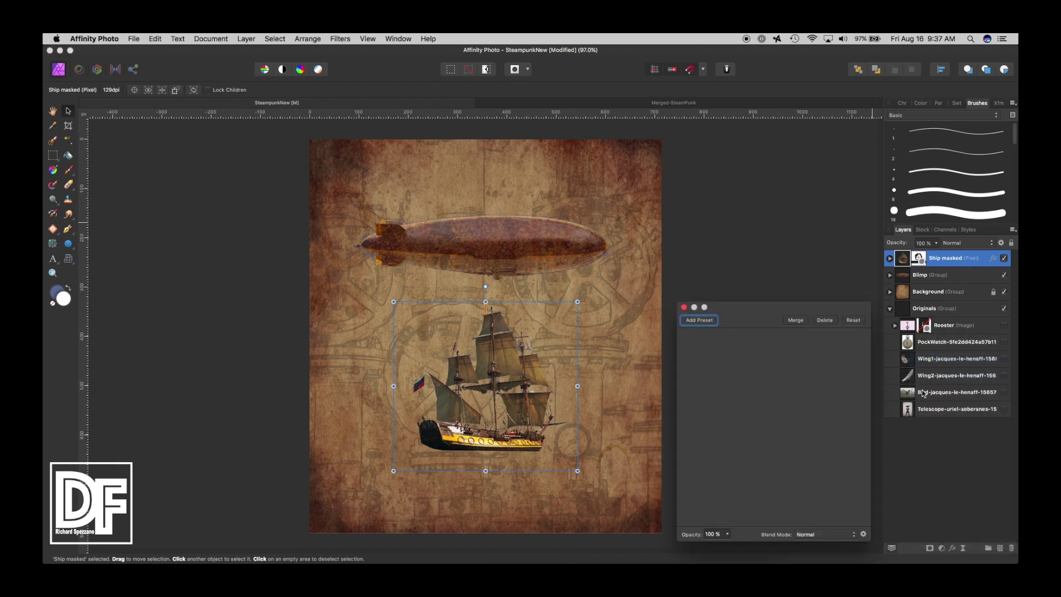
left_click(759, 445)
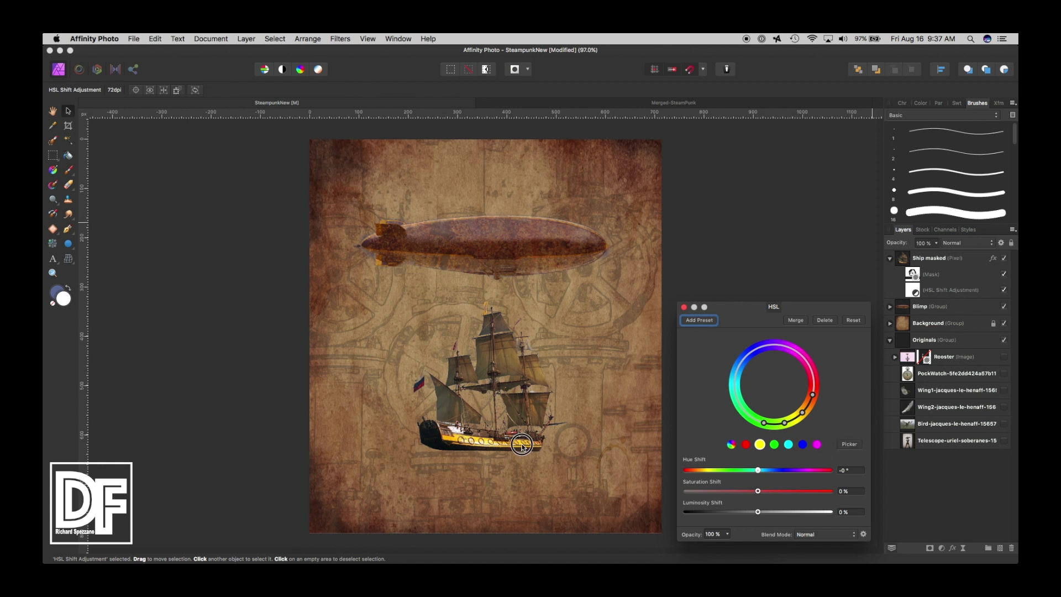
left_click(844, 444)
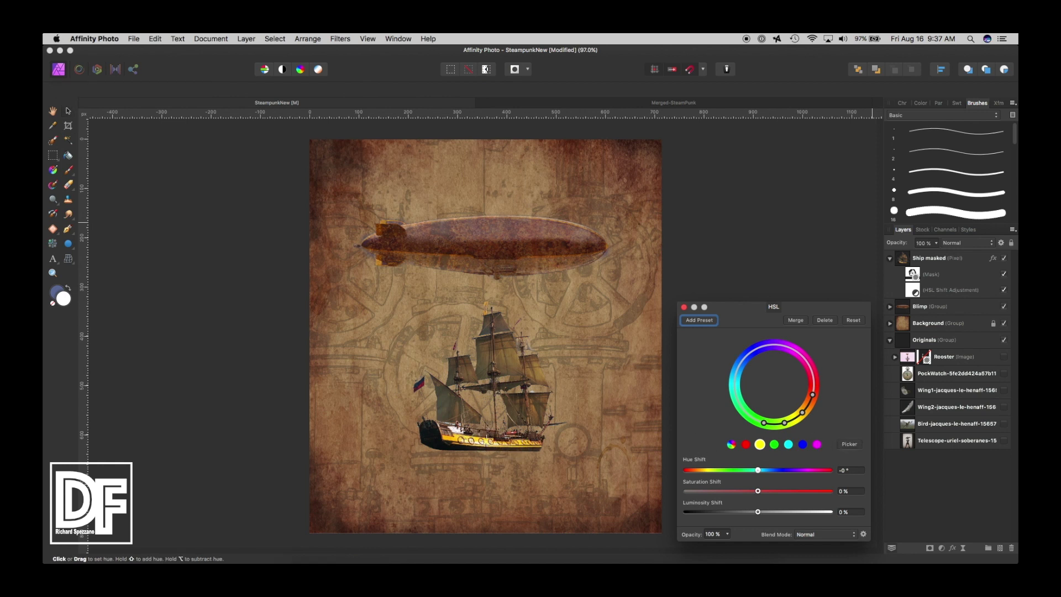
left_click(486, 441)
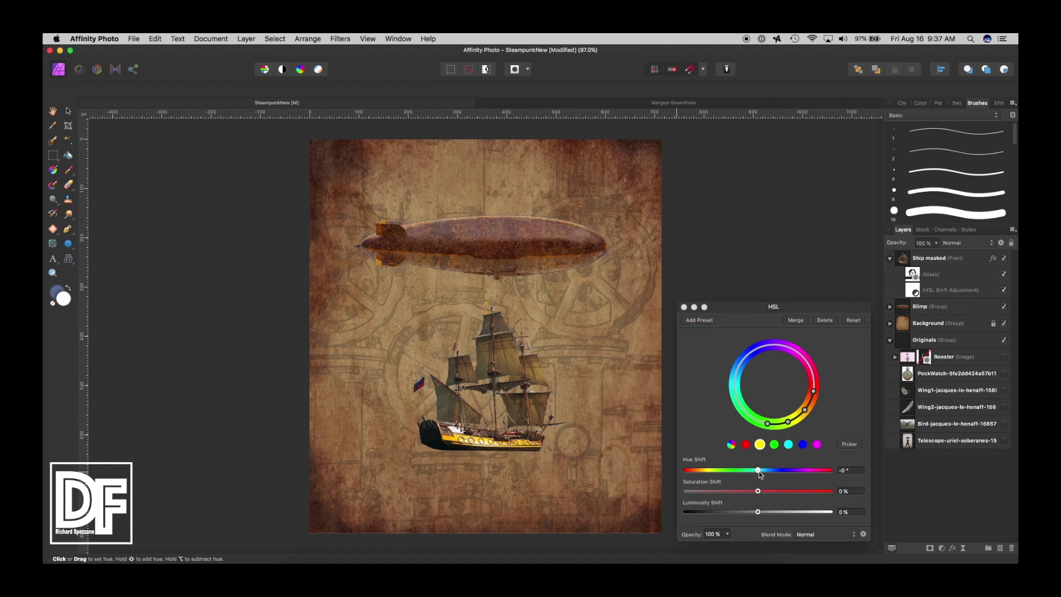
left_click_drag(759, 473, 705, 491)
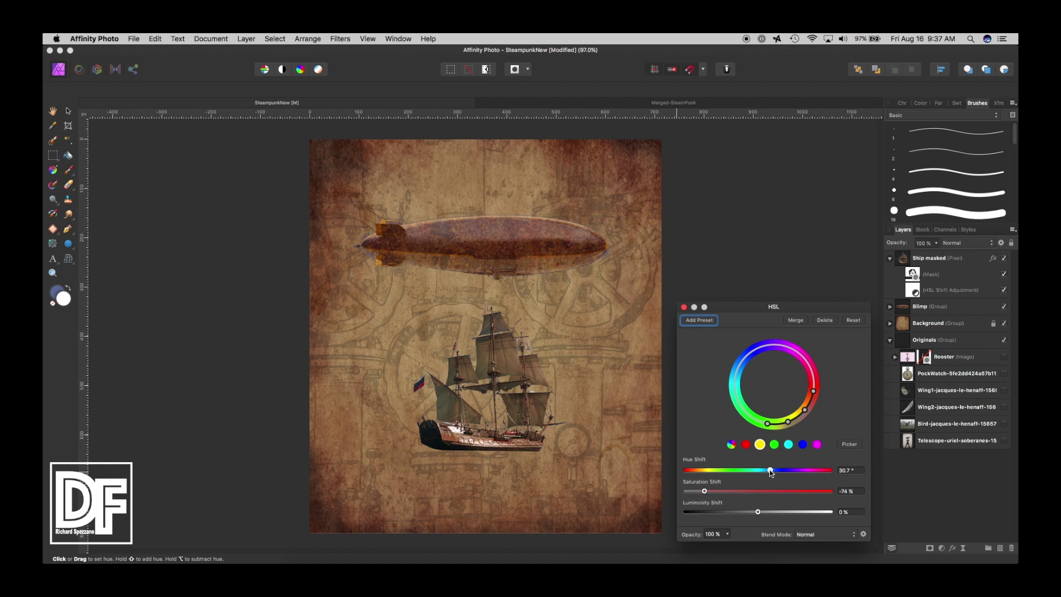
left_click_drag(771, 472, 767, 471)
left_click(684, 306)
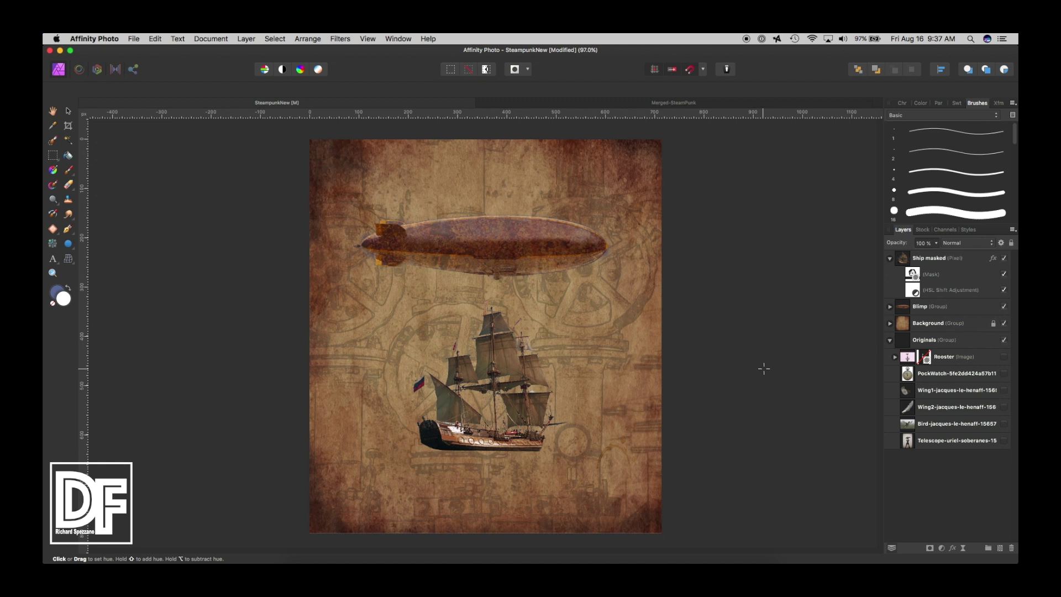
- Shift the Ship masked layer's Color Overlay to a redder brown (H 16, S 29, L 39) and close the effects
left_click(993, 258)
left_click(866, 196)
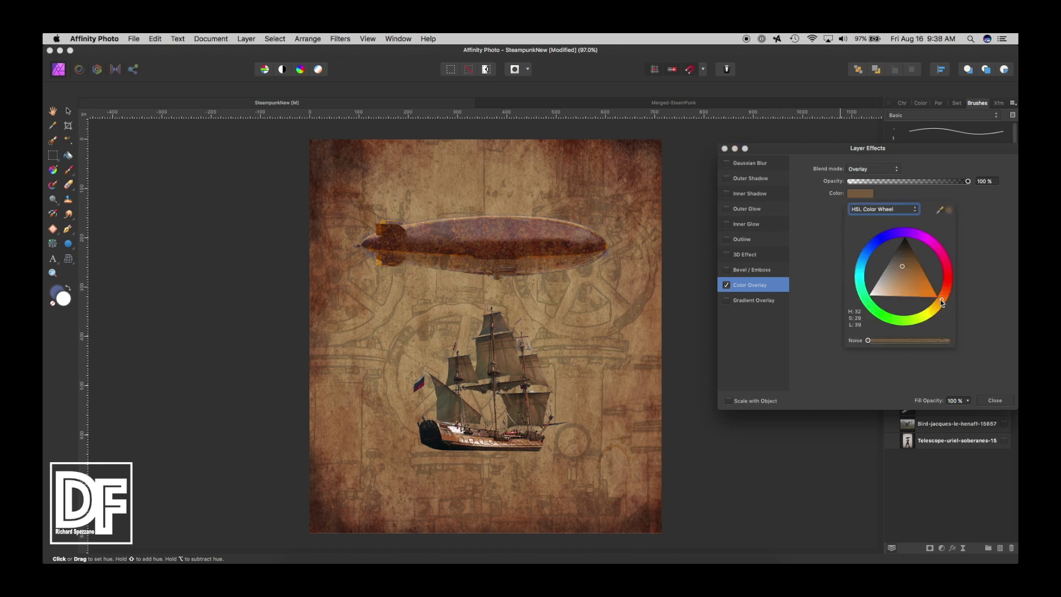
left_click_drag(943, 299, 948, 291)
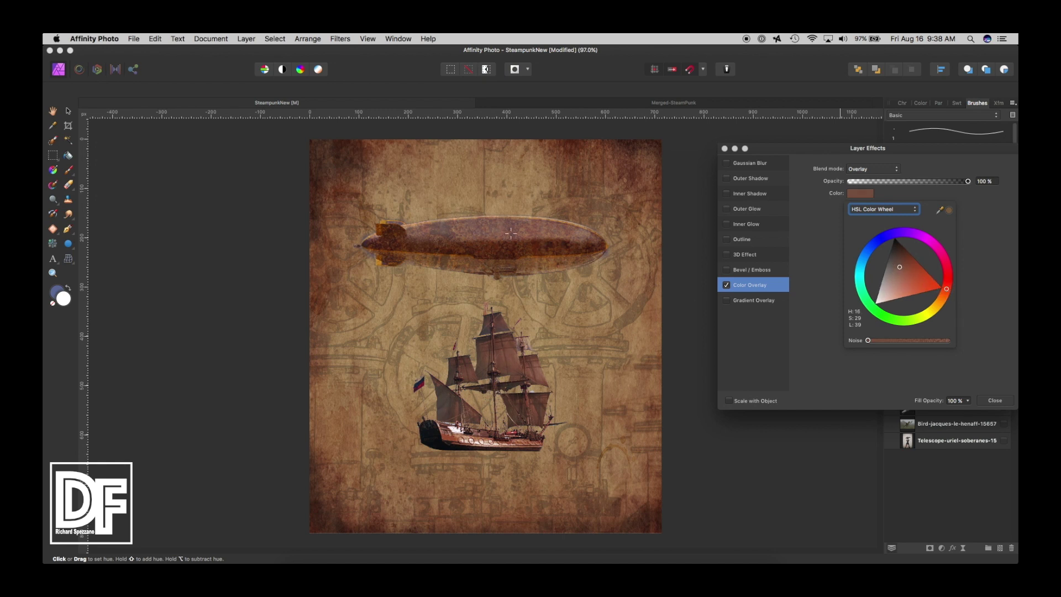
left_click(725, 148)
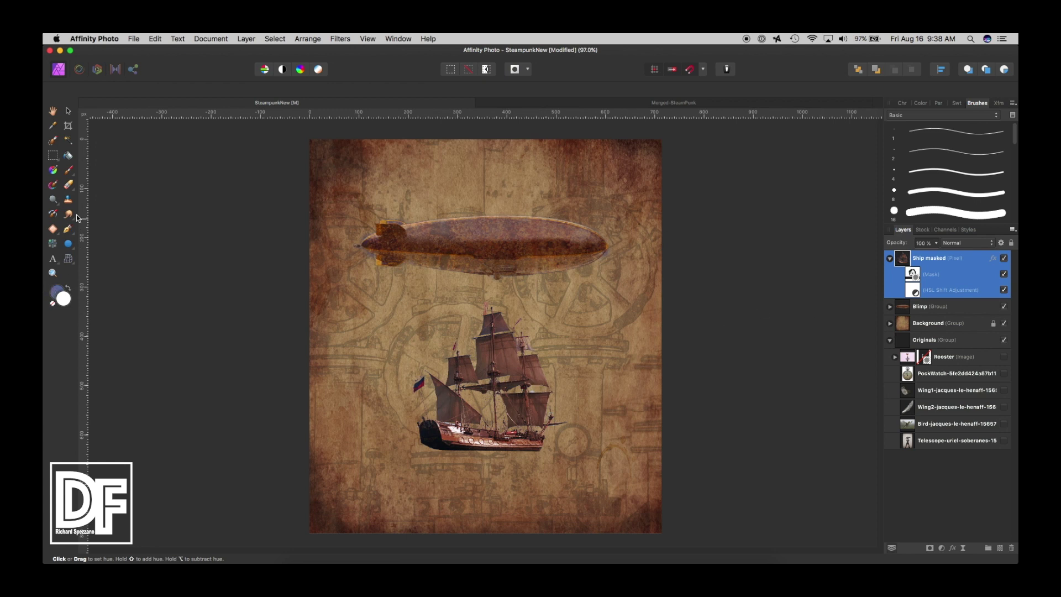
- Choose the Paint Brush and set its colour to a dark brown sampled from the artwork (H 23, S 41, L 30)
left_click(68, 171)
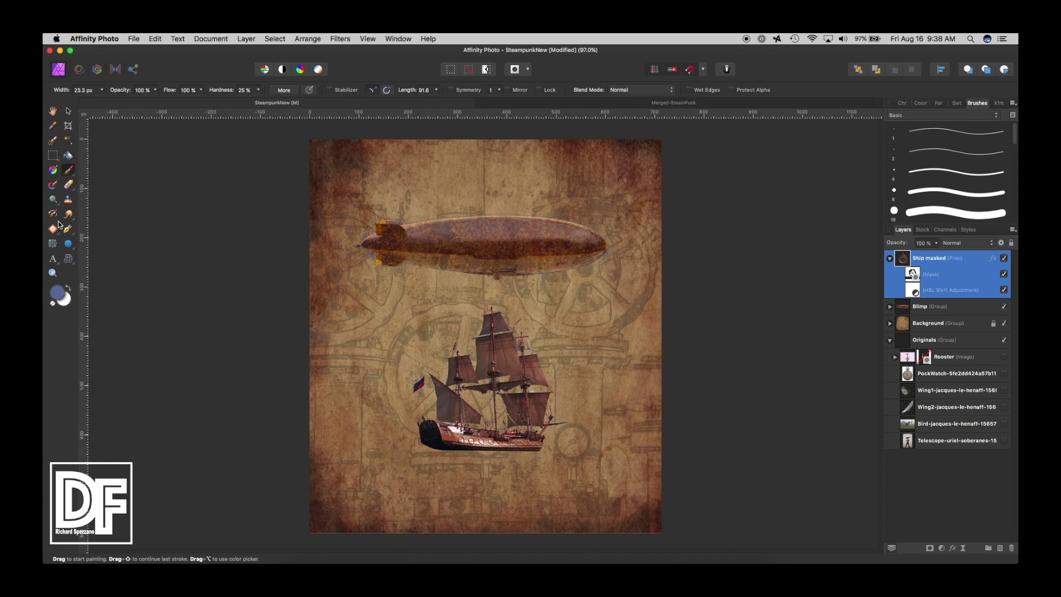
double_click(57, 292)
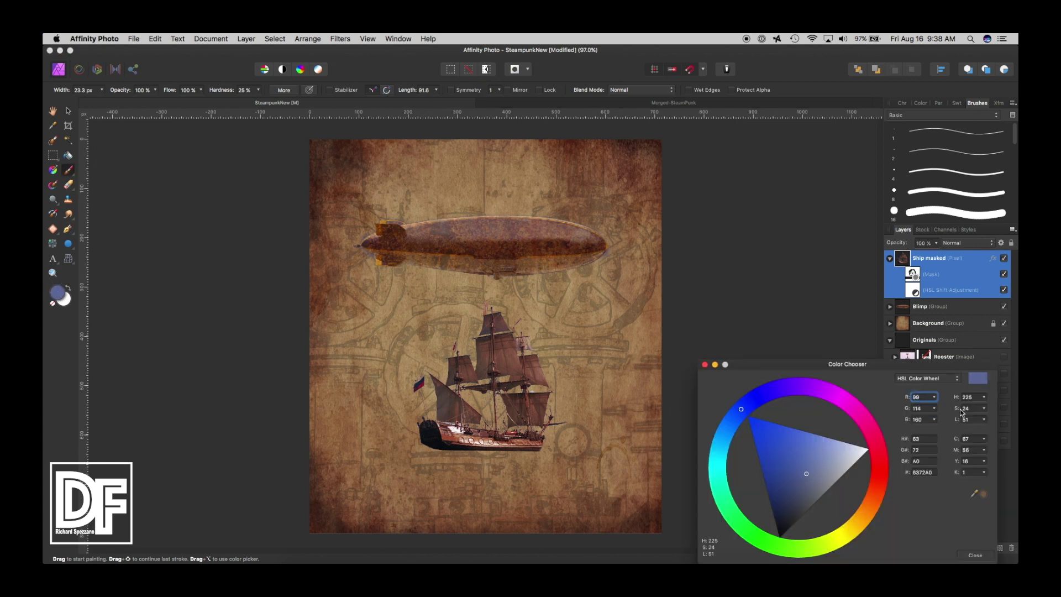
left_click_drag(982, 489, 576, 171)
left_click(982, 496)
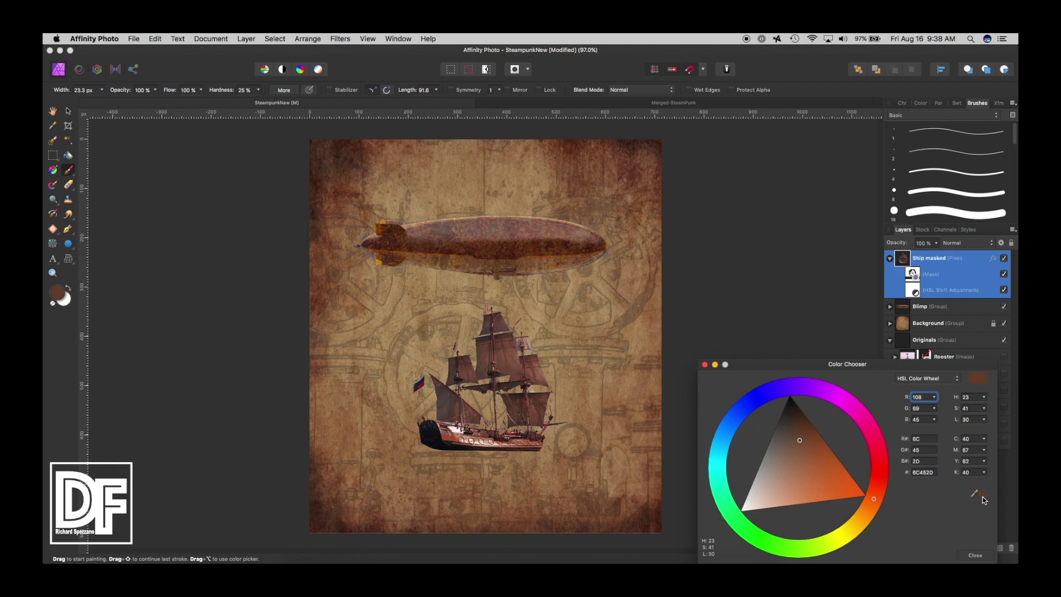
- Add a new pixel layer above the Ship masked layer and name it Rope
left_click(53, 273)
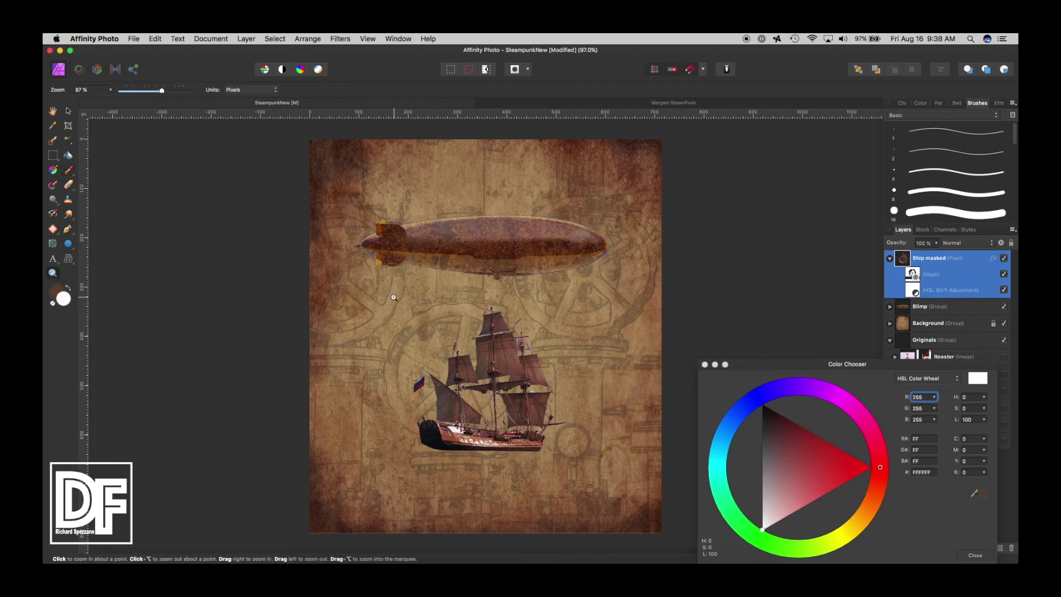
left_click_drag(393, 297, 410, 295)
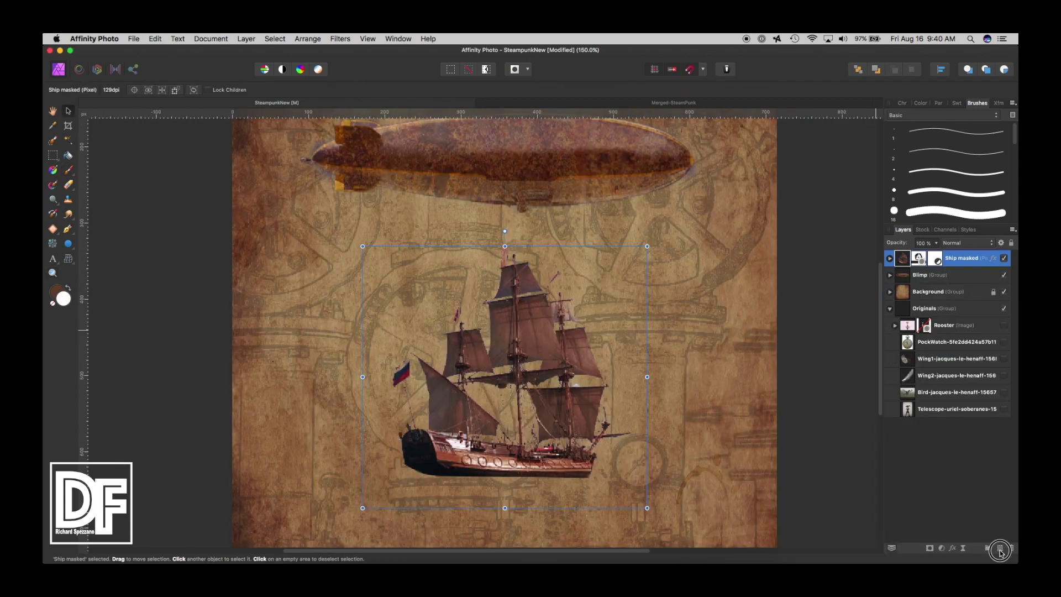
left_click(1000, 551)
double_click(919, 258)
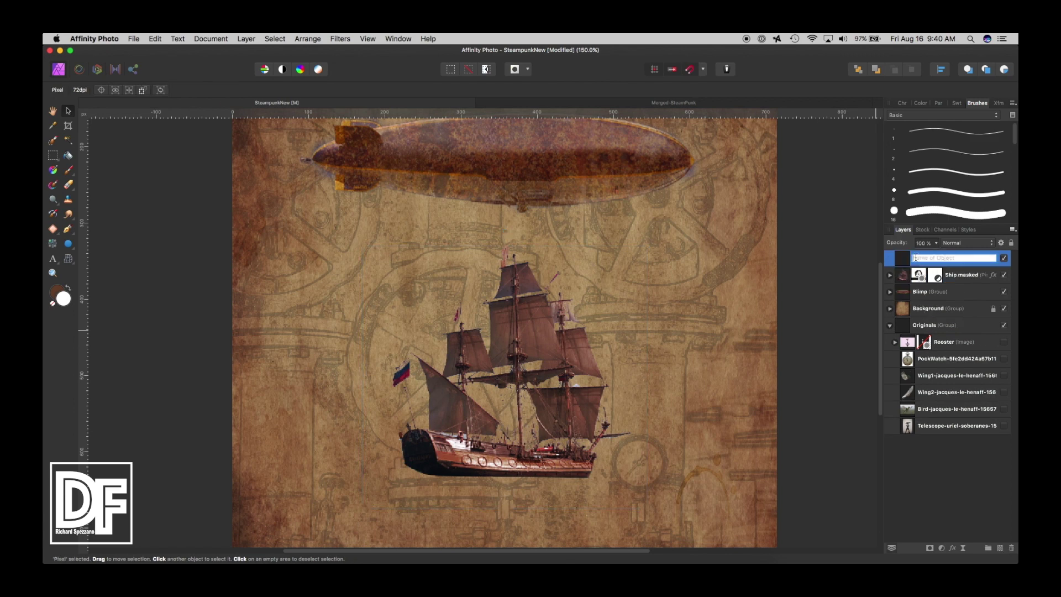
type("Rope")
left_click(70, 172)
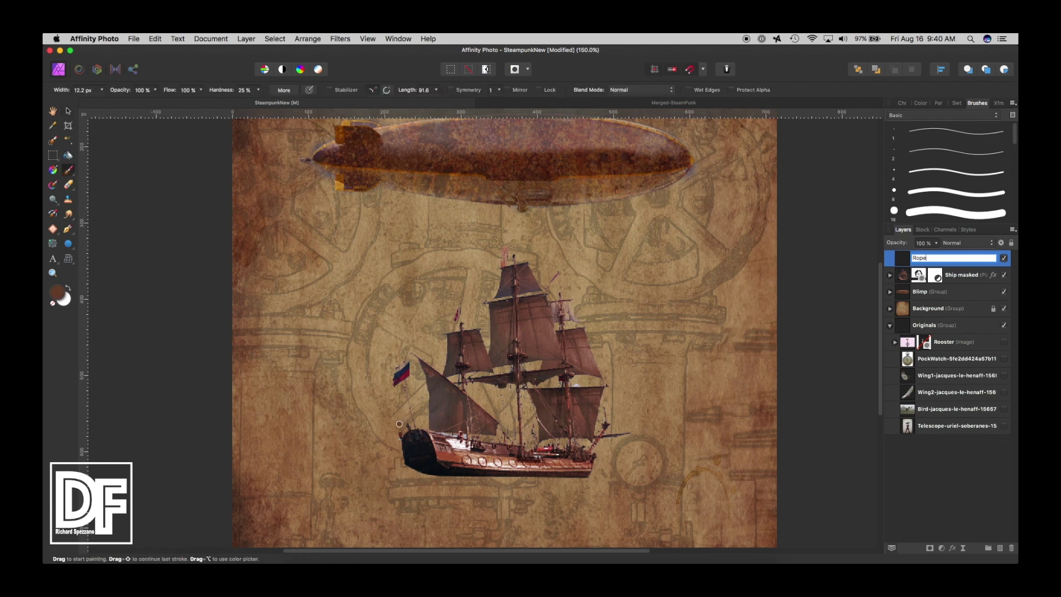
key("Return")
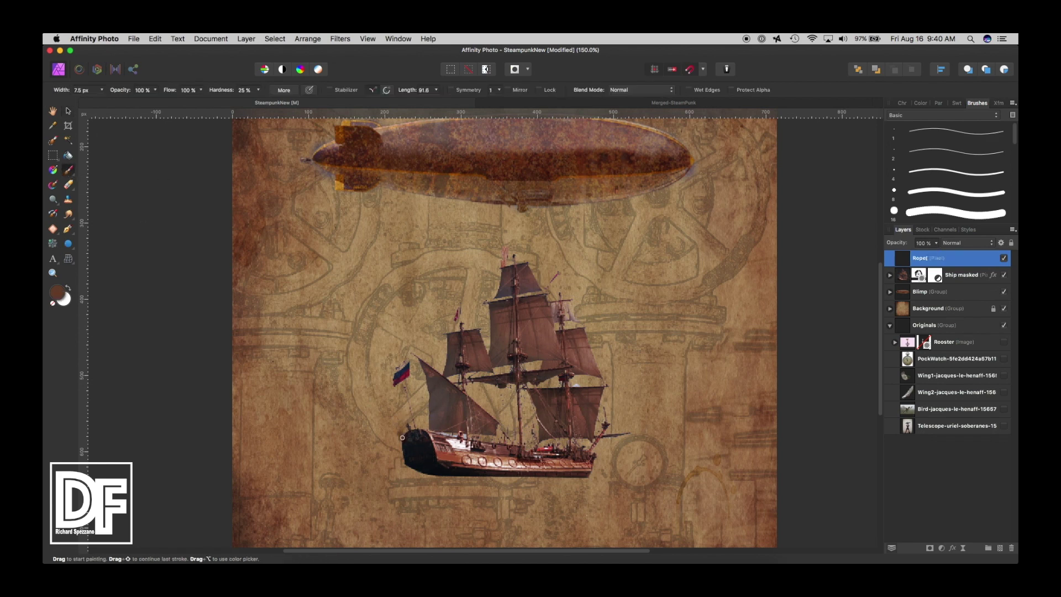
- Paint two ropes with a 7.5 px brush from the ship's stern to the blimp, curving the second over the blimp's body
left_click_drag(402, 437, 405, 275)
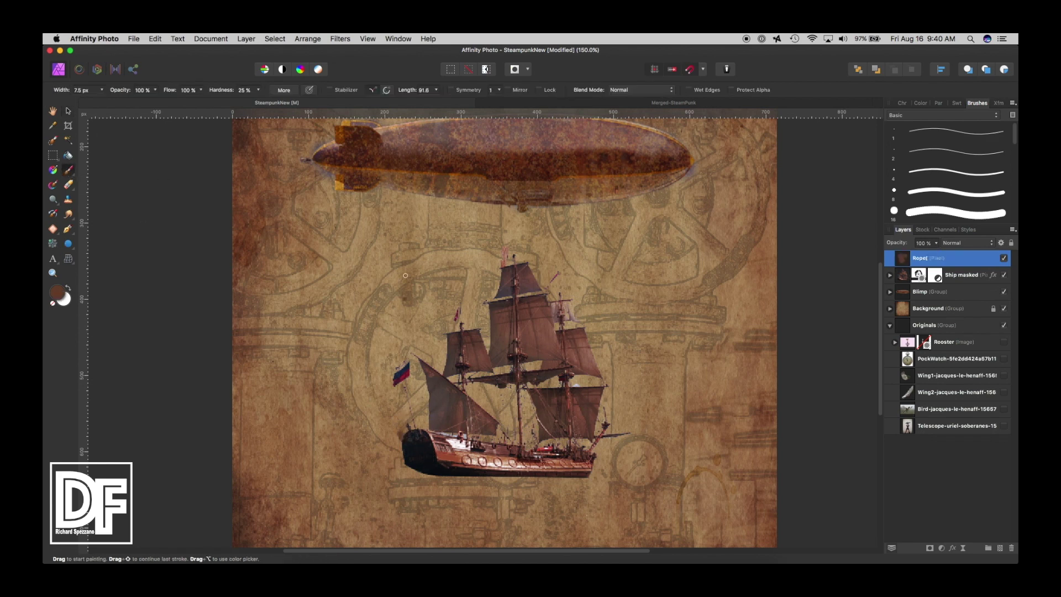
left_click(380, 189, "shift")
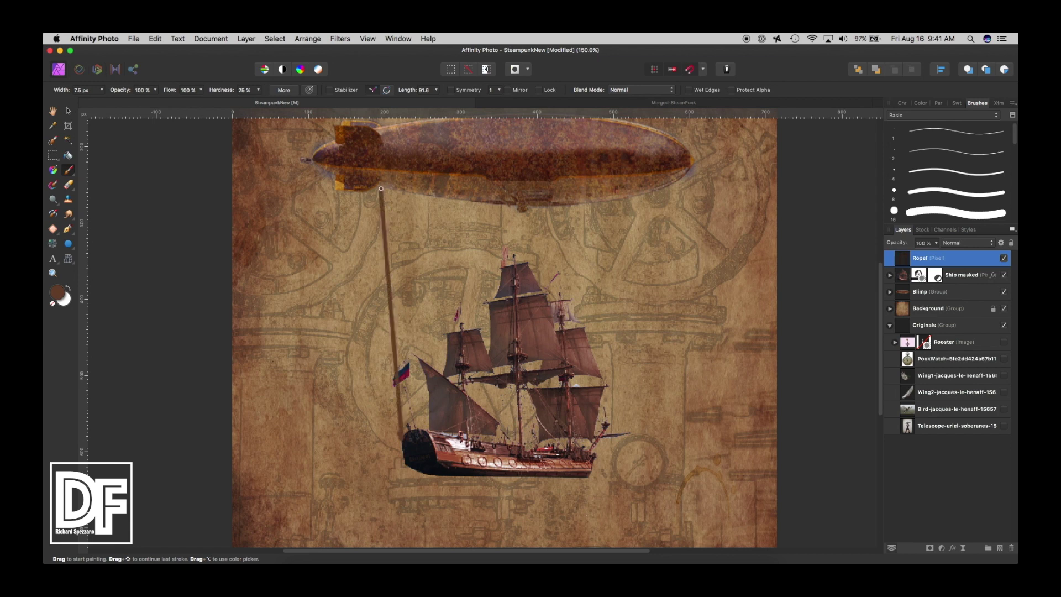
scroll(429, 449, "up", 1)
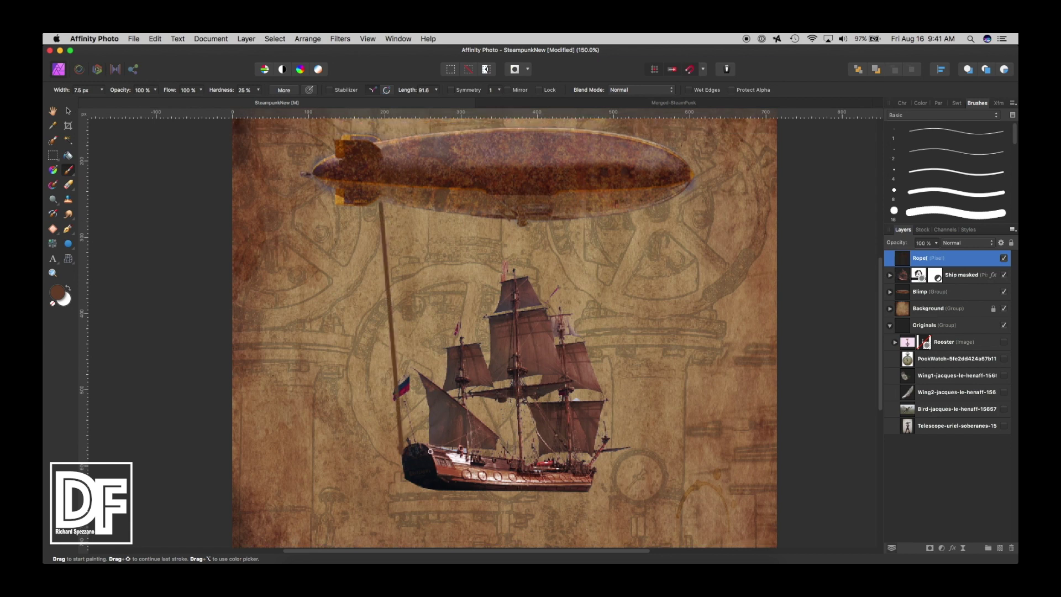
left_click(428, 187, "shift")
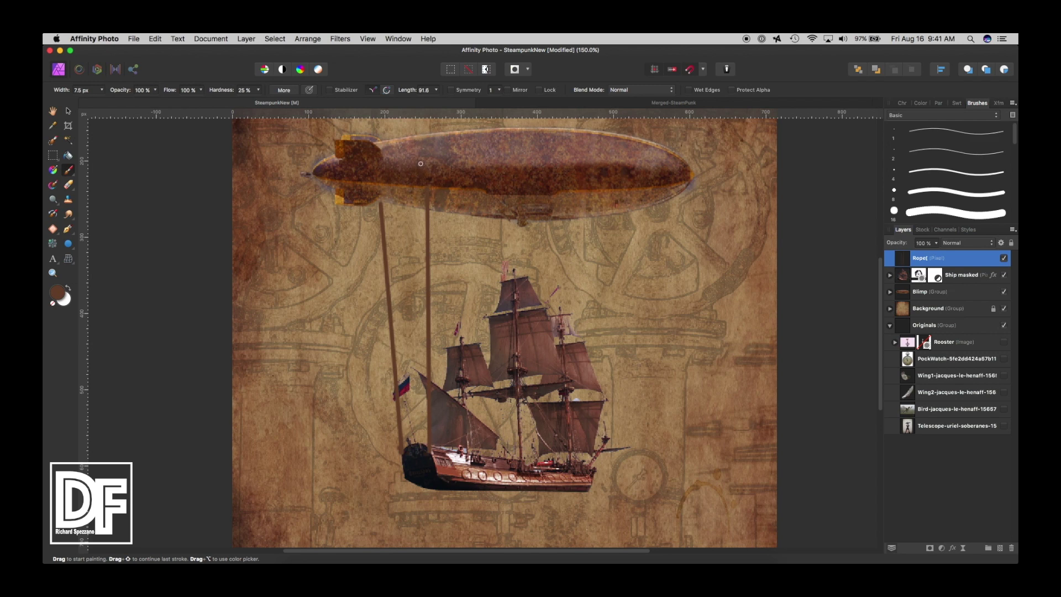
left_click_drag(427, 187, 399, 137)
- Paint a straight rope from the hull near the bow to the blimp and curve its upper end over the blimp's body
left_click(68, 111)
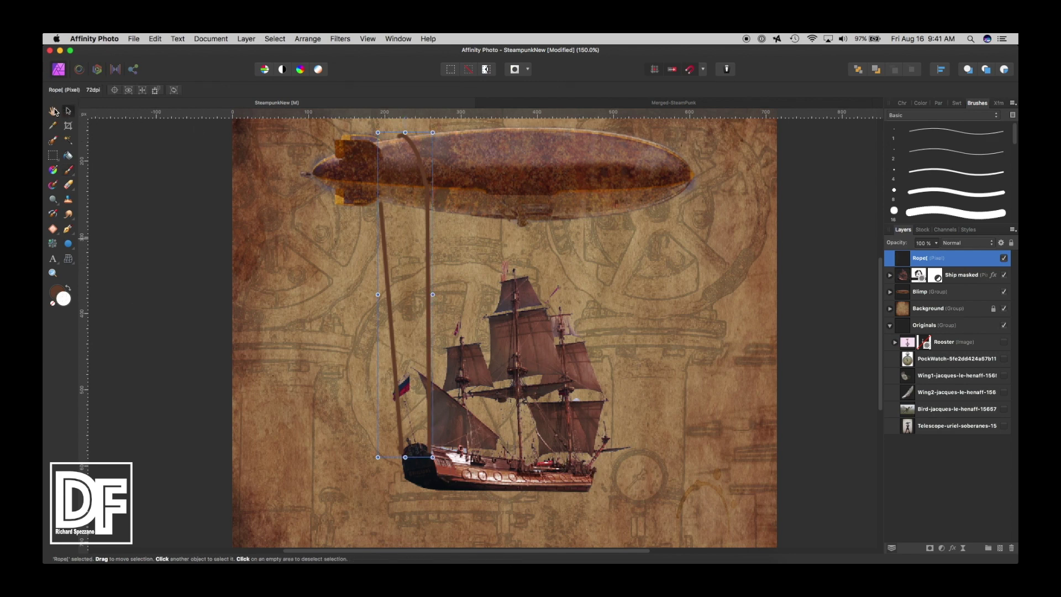
left_click(68, 185)
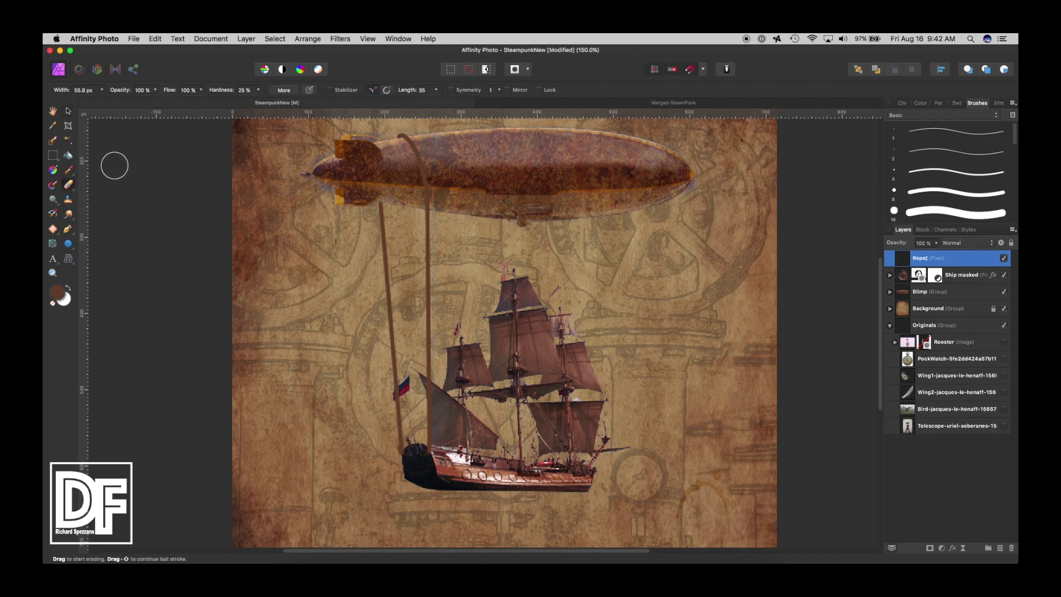
left_click(68, 170)
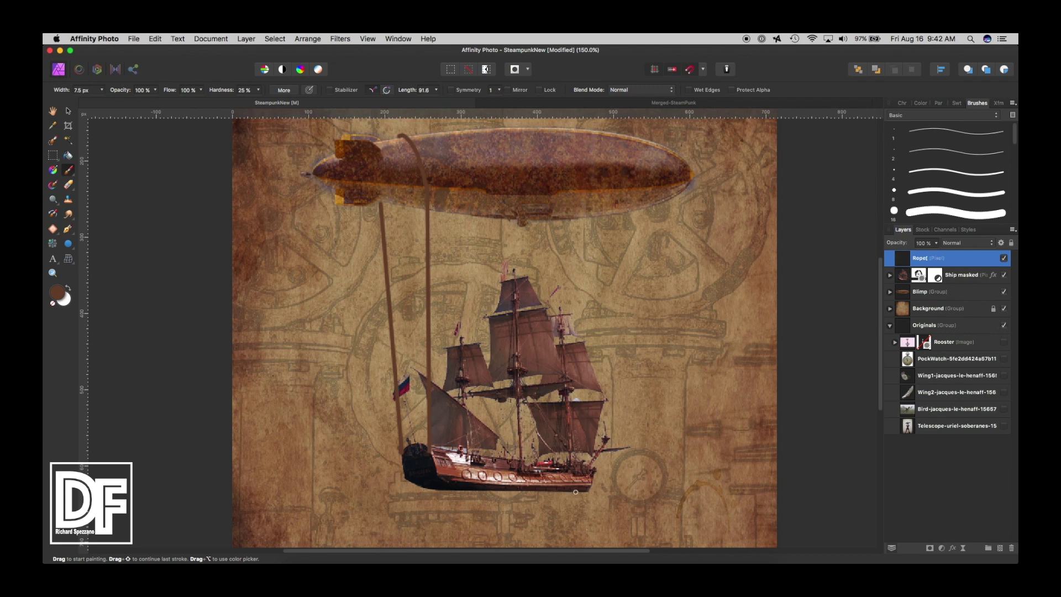
left_click(620, 175, "shift")
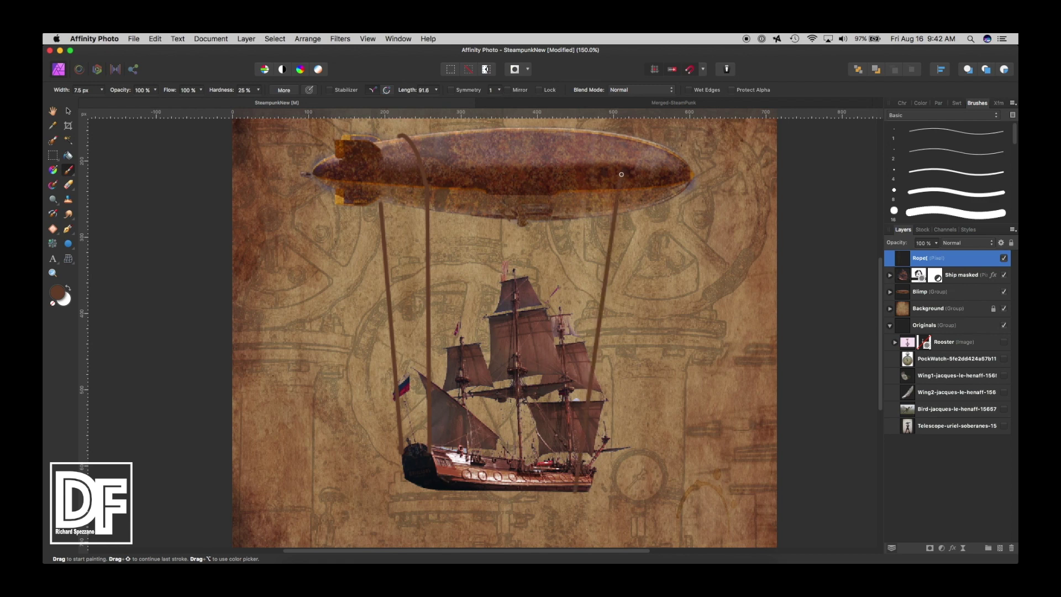
left_click_drag(621, 172, 592, 128)
key("super+z")
left_click_drag(617, 152, 602, 128)
- Reduce the brush to 5.3 px and paint a thinner rope from the blimp's underside down to the deck near the bow
key("bracketleft")
key("bracketleft")
key("bracketleft")
left_click_drag(570, 219, 562, 434)
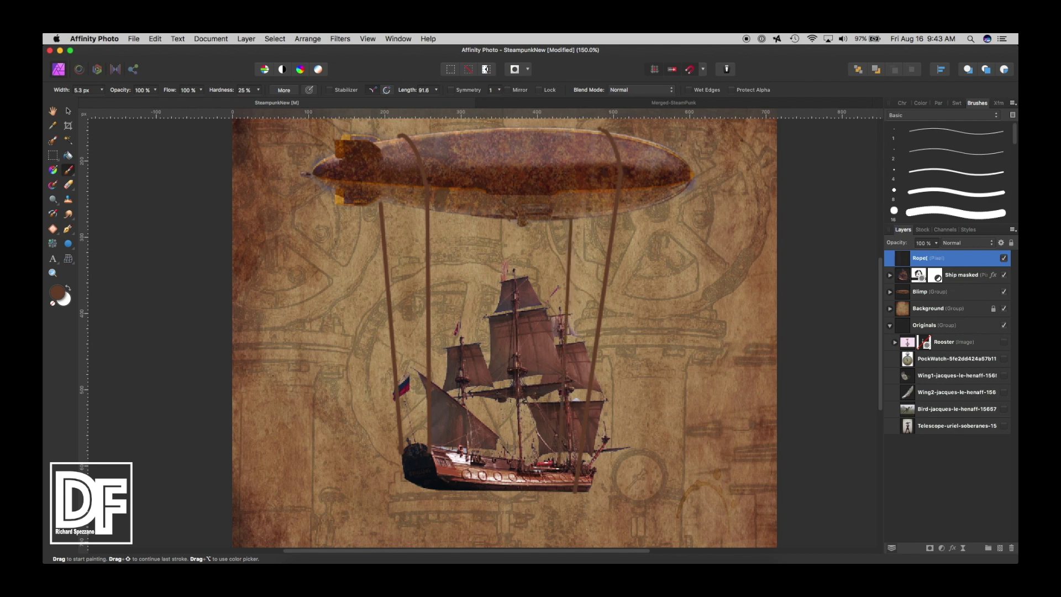
- Load the Ship masked layer's outline as a selection while keeping the Rope layer active
left_click(68, 111)
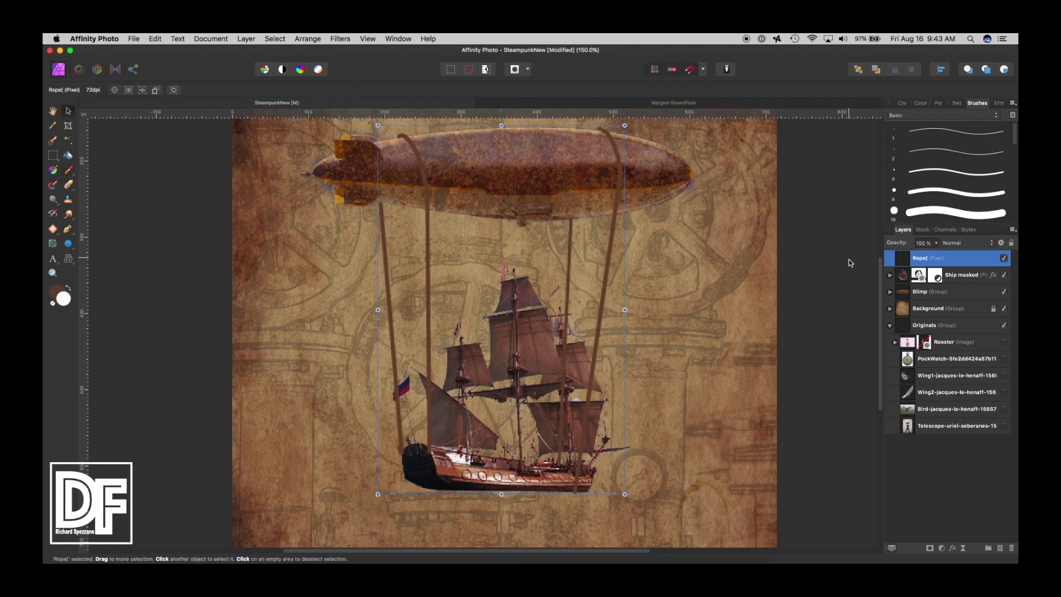
left_click(906, 281)
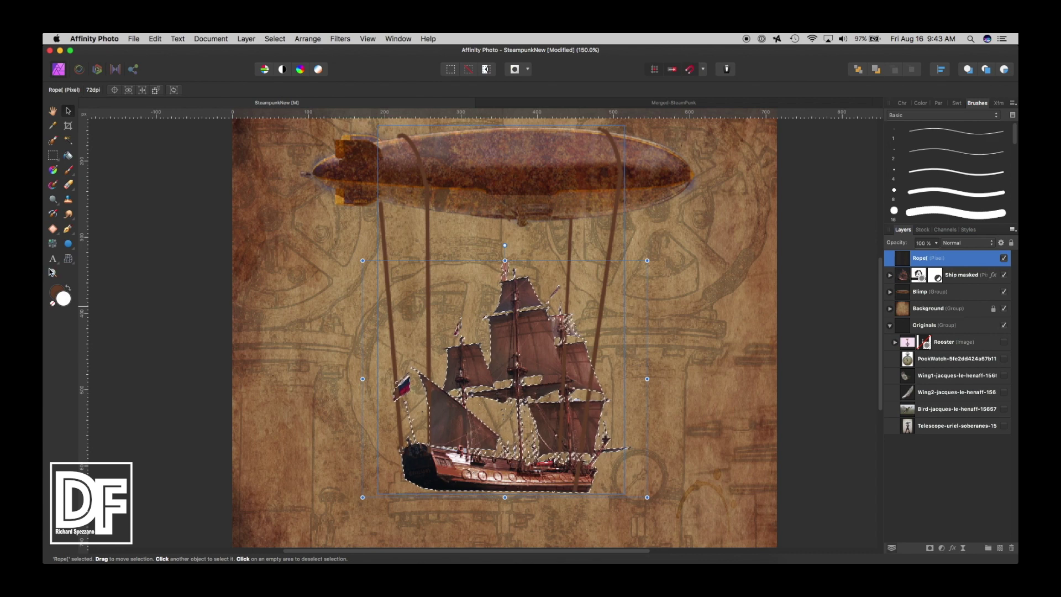
left_click(53, 272)
left_click(541, 325)
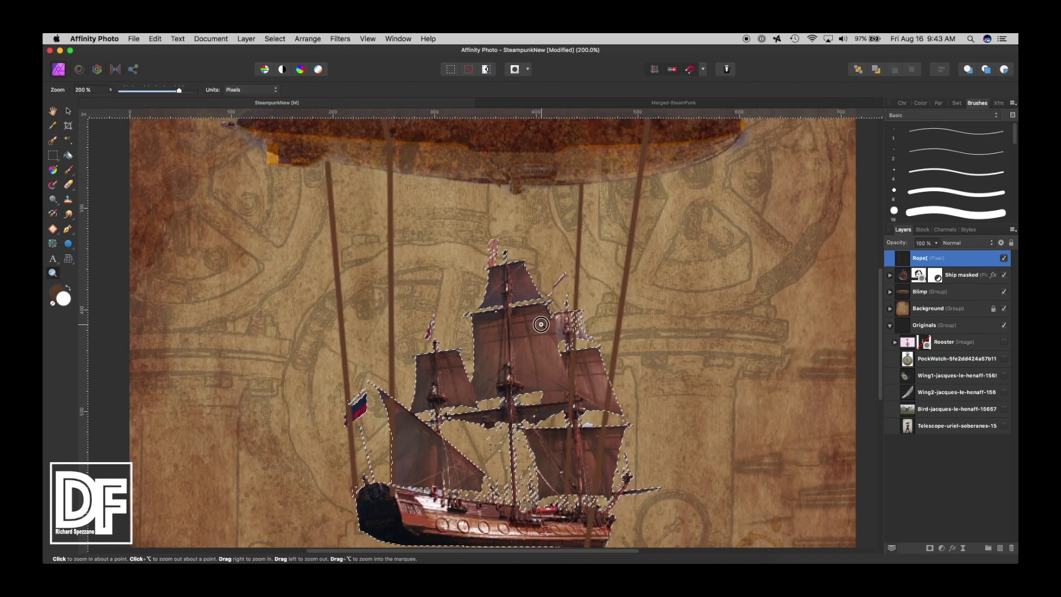
left_click(541, 325)
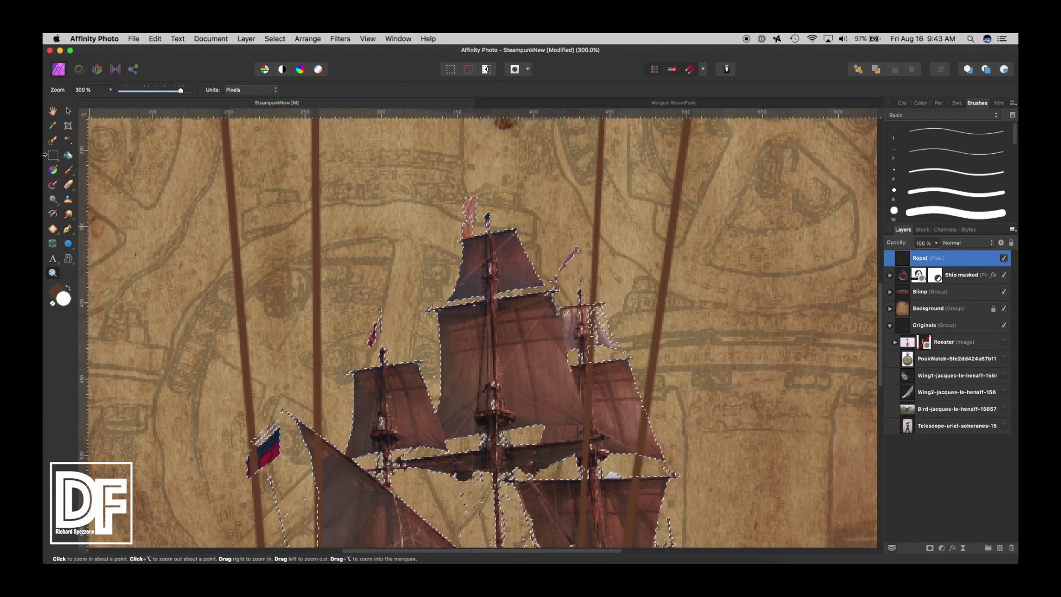
- Erase the thin rope where it crosses the sails and forward mast inside the ship selection, reducing the eraser to 12.9 px
left_click(68, 170)
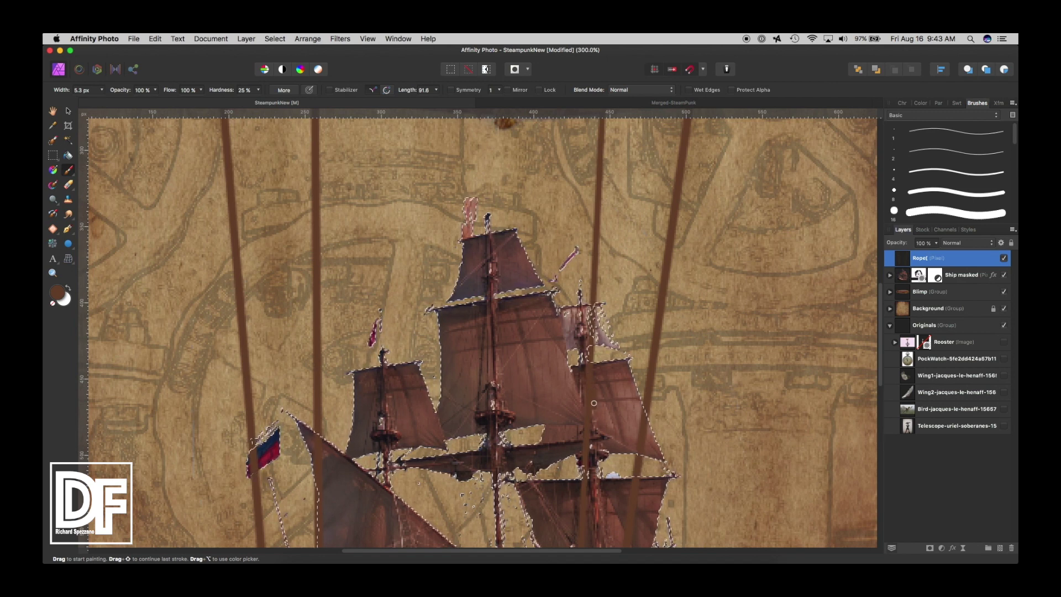
left_click(68, 185)
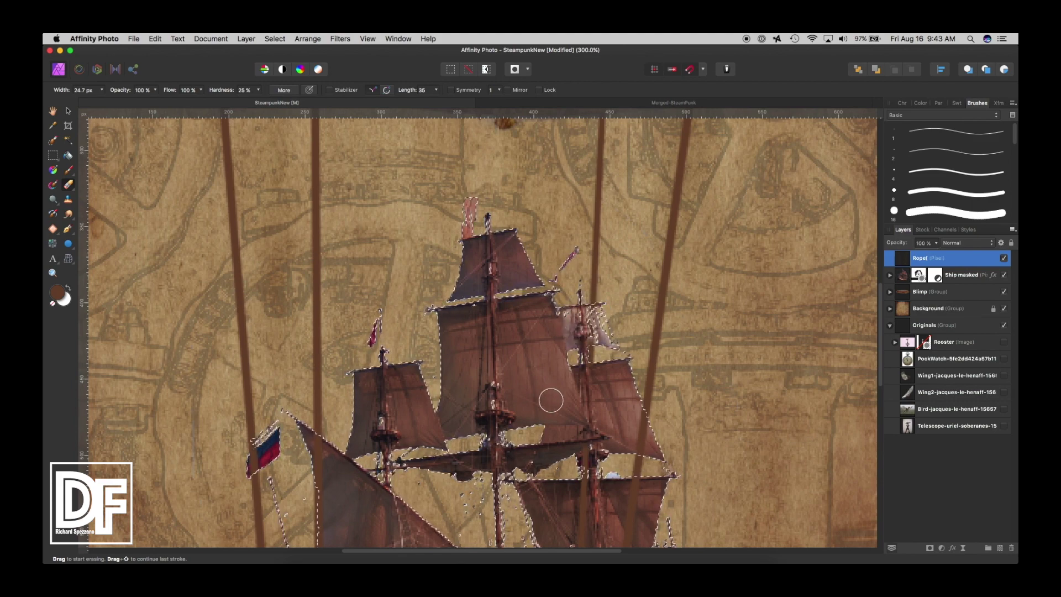
scroll(551, 400, "down", 5)
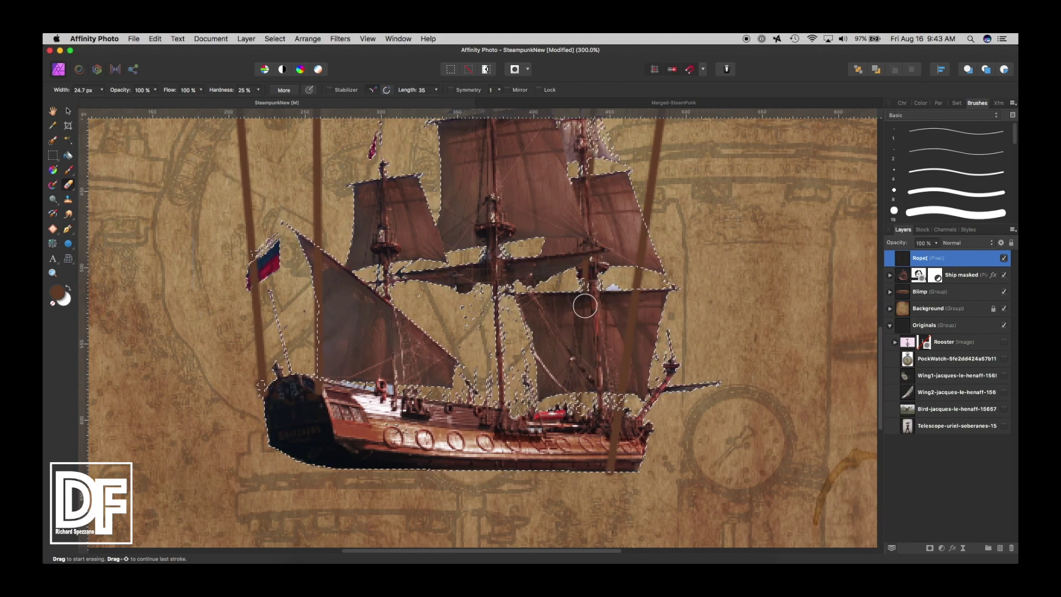
scroll(583, 309, "down", 2)
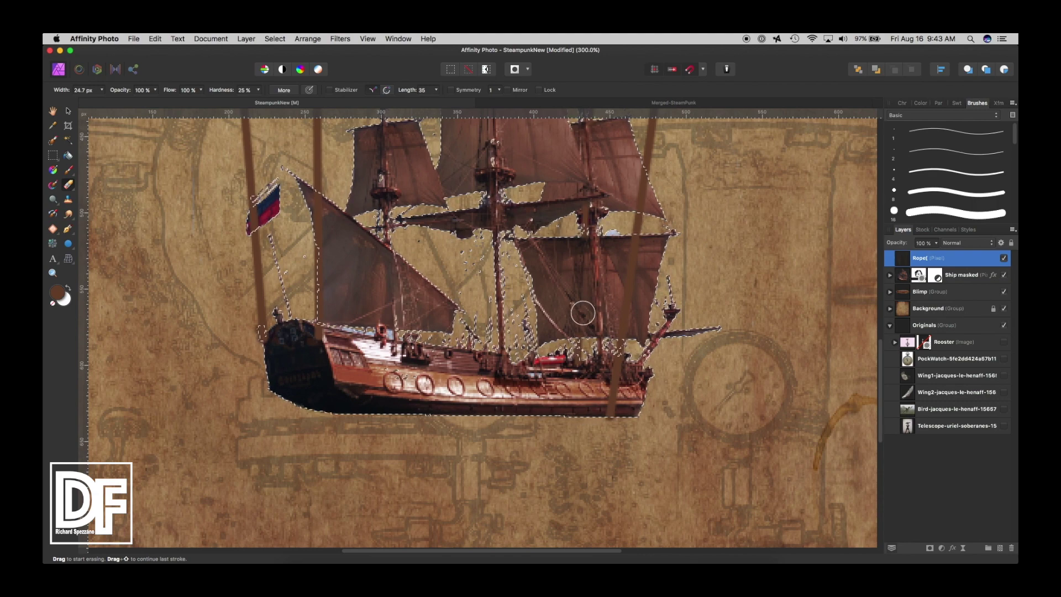
scroll(583, 309, "up", 1)
key("bracketleft")
key("bracketleft")
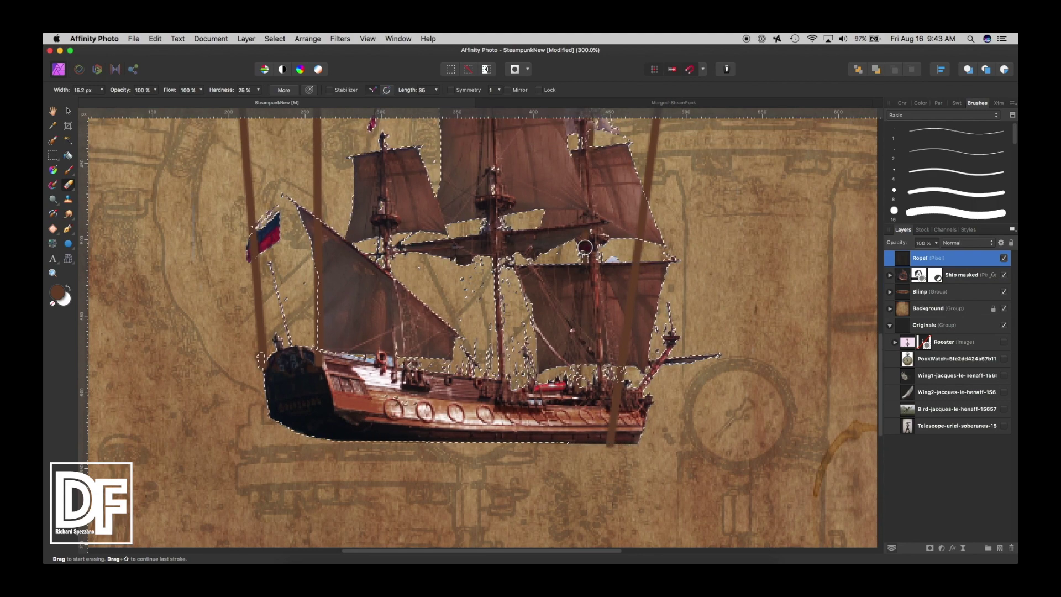
key("bracketleft")
left_click(583, 229)
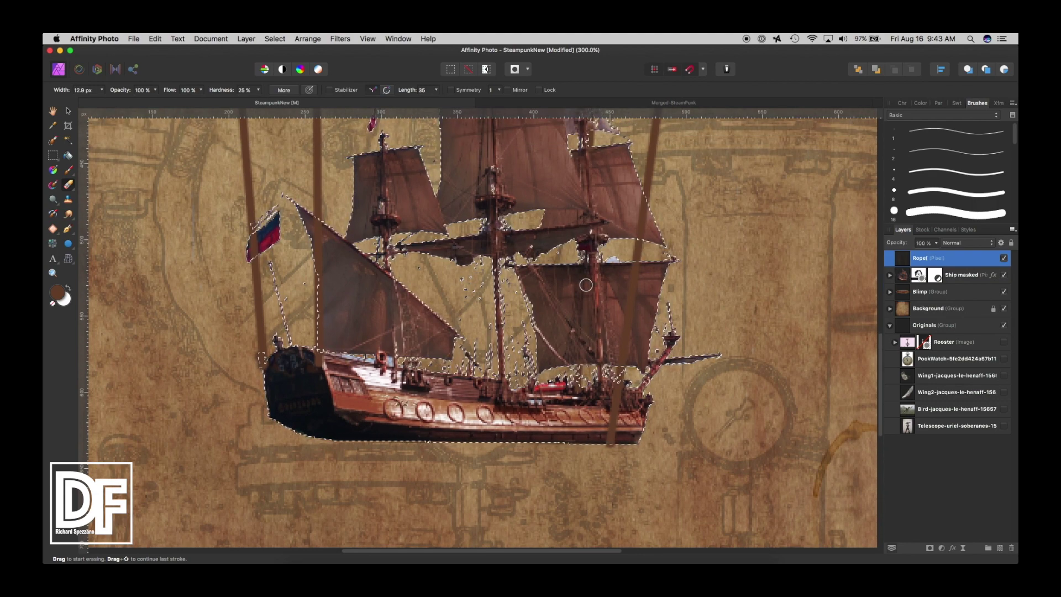
- Clear the ship selection and clean up the thin rope around the forward mast's top with the eraser
scroll(586, 285, "up", 9)
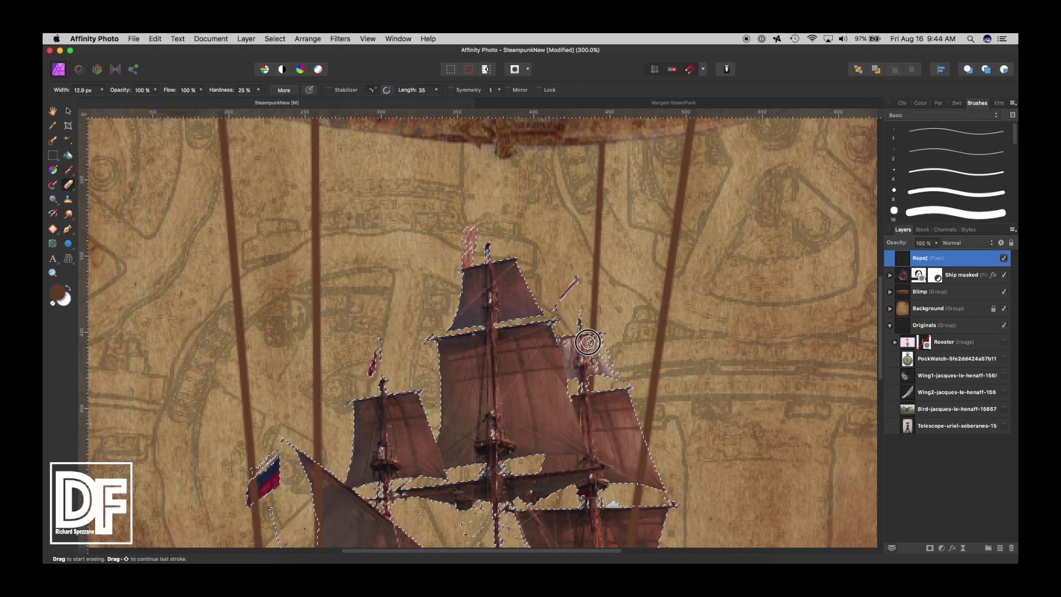
key("h")
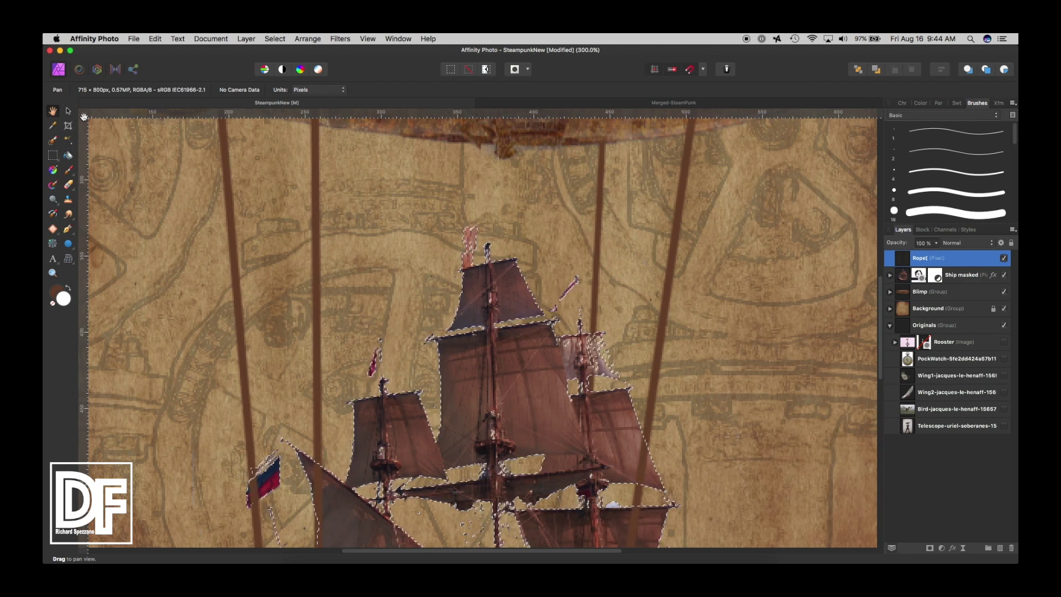
key("super+d")
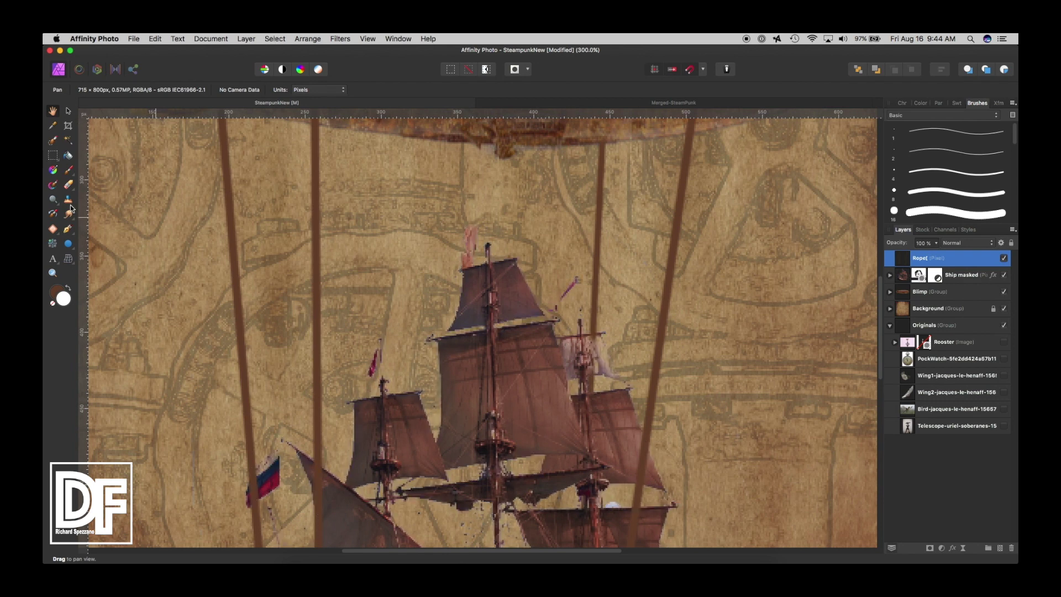
left_click(69, 186)
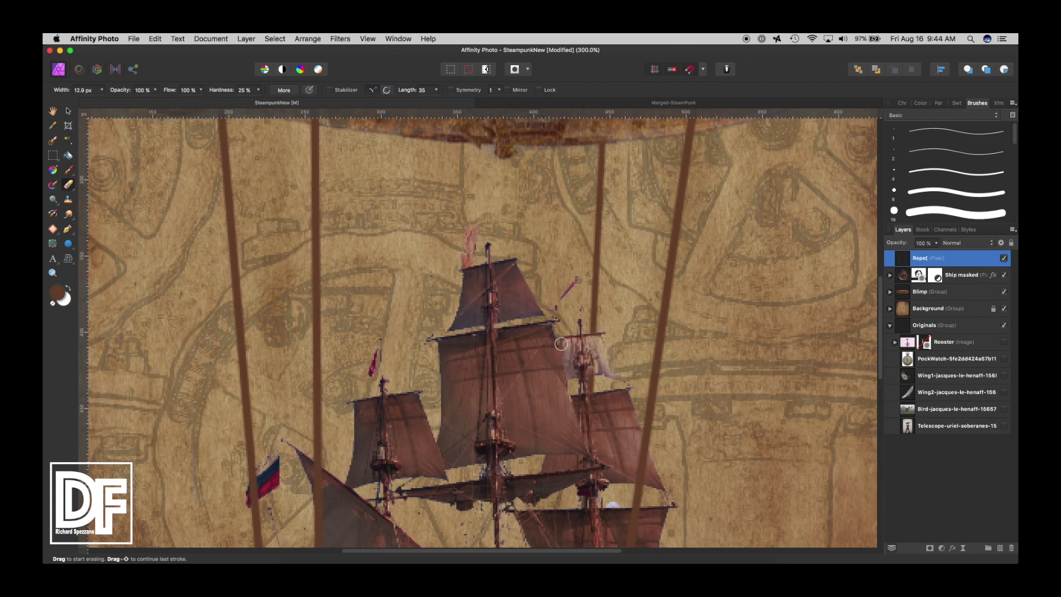
double_click(53, 111)
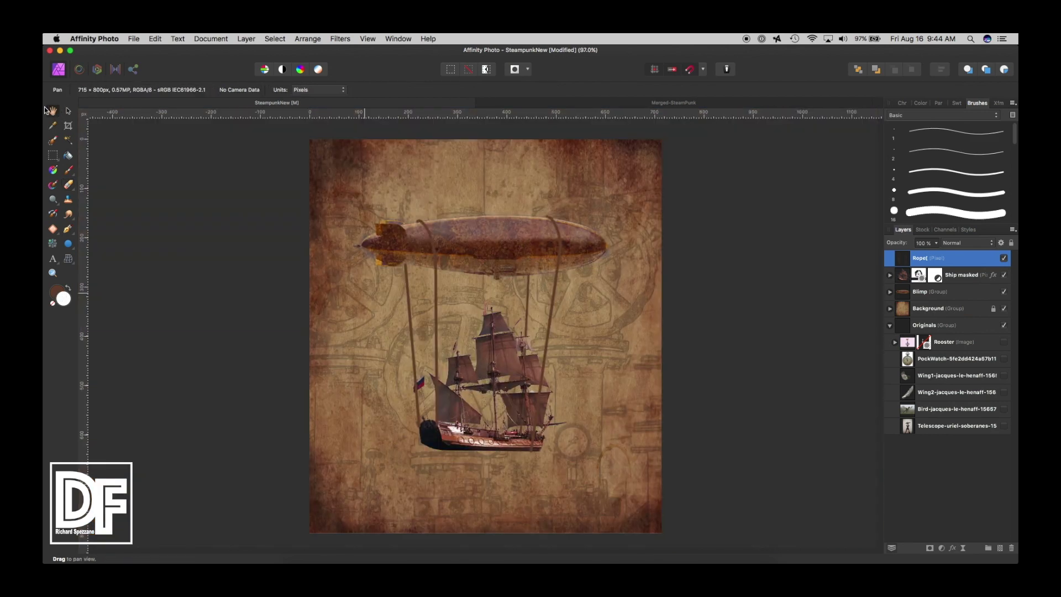
- Deselect the Rope layer and make the Ship masked layer's mask active for close-up work on the sails
left_click(69, 113)
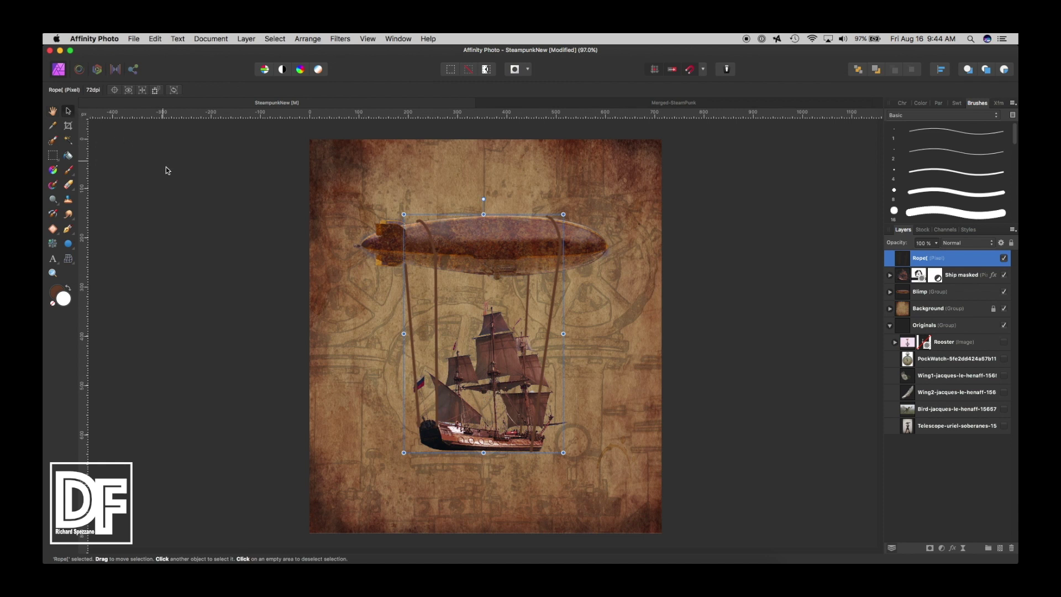
left_click(171, 189)
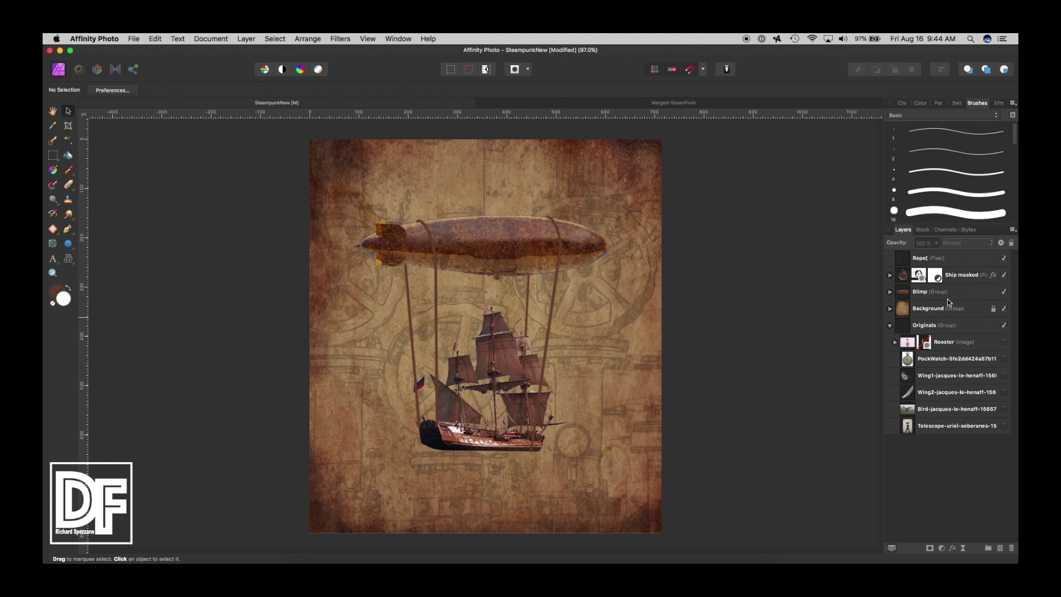
left_click(916, 277)
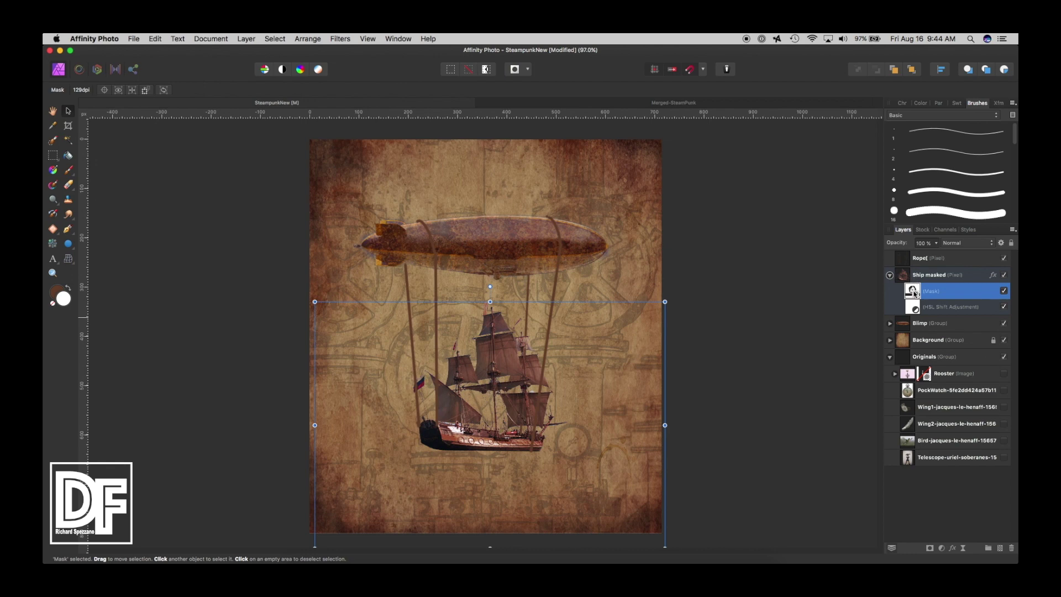
left_click(52, 273)
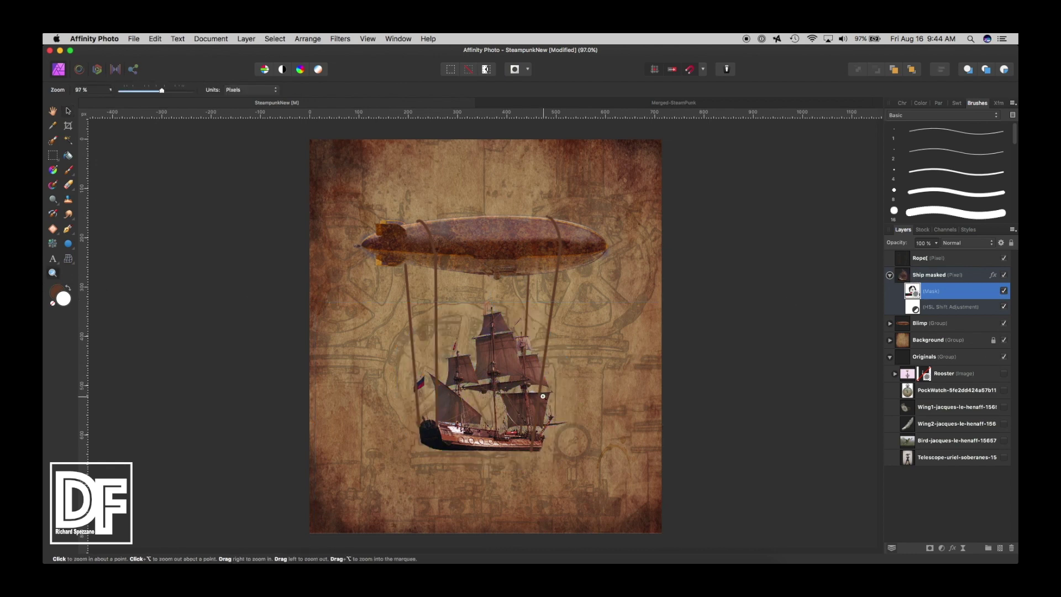
left_click(492, 398)
left_click(491, 398)
left_click(492, 398)
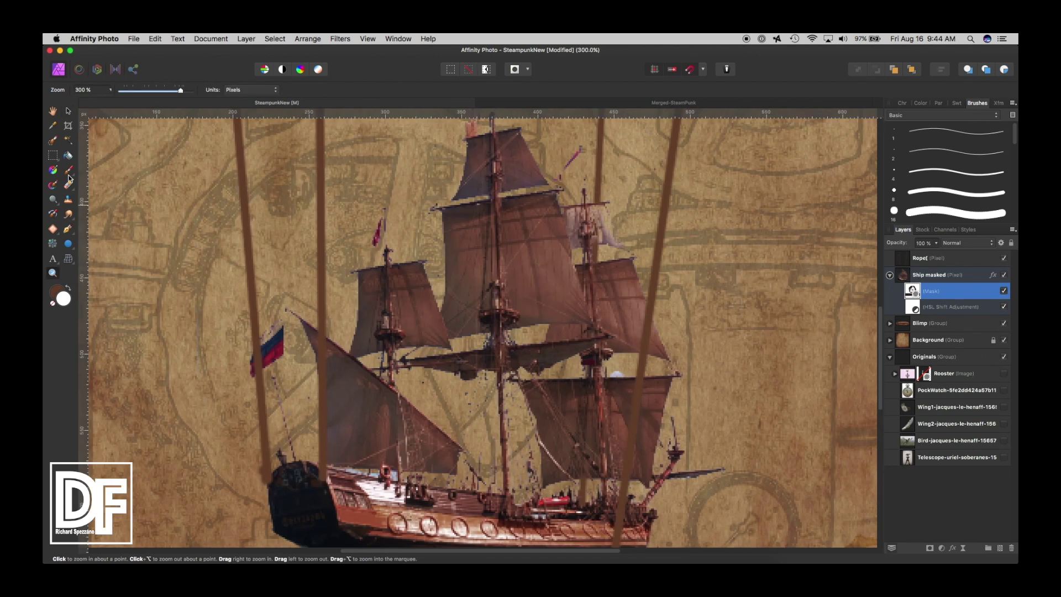
- Paint black on the ship's mask with a 16.1 px brush to hide the leftover specks between the sails and masts
key("x")
key("d")
left_click(69, 170)
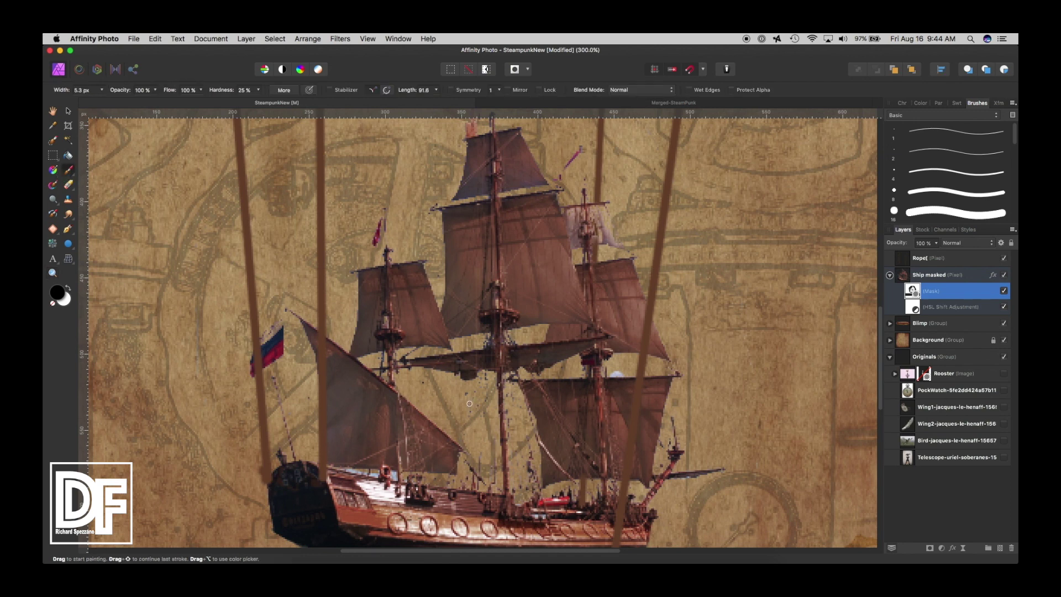
key("bracketright")
key("bracketright")
key("bracketright")
key("bracketright")
key("bracketright")
key("bracketright")
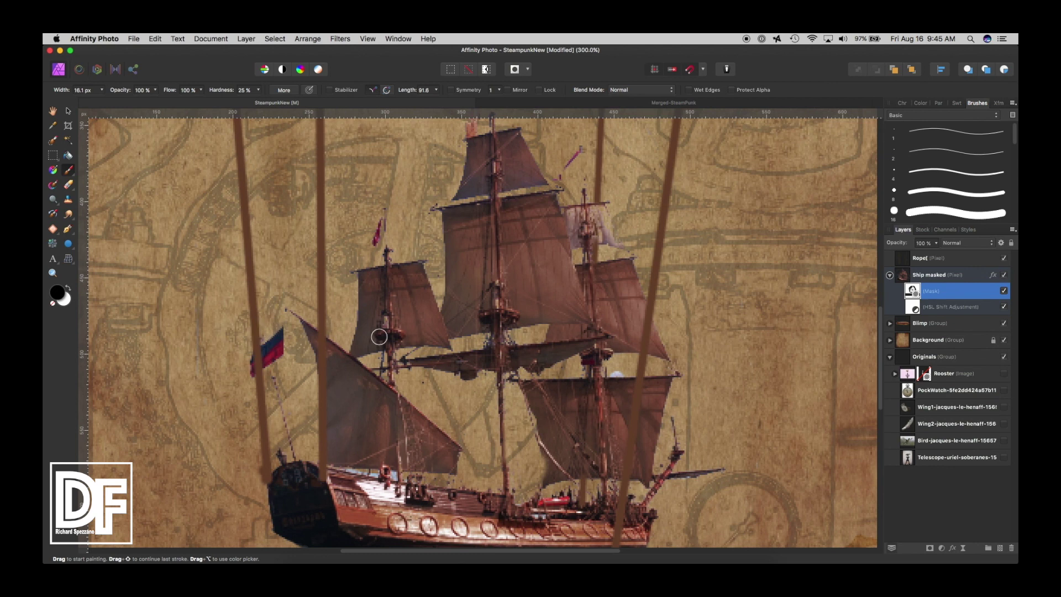
- Move the Telescope image out of the Originals group to the top of the layer stack and make it visible
left_click(53, 112)
key("super+0")
left_click(69, 112)
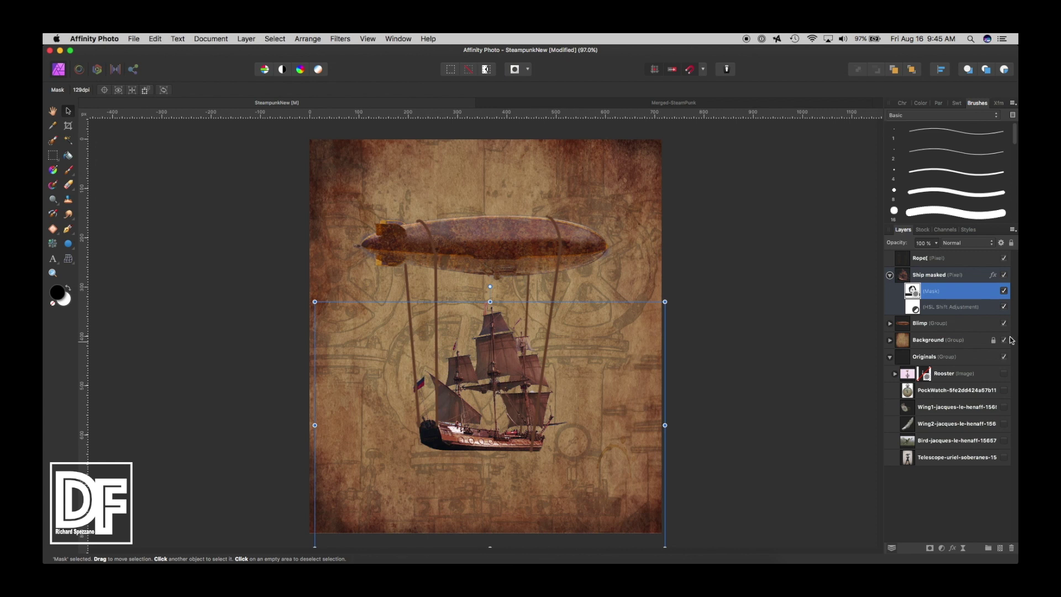
left_click_drag(912, 457, 913, 257)
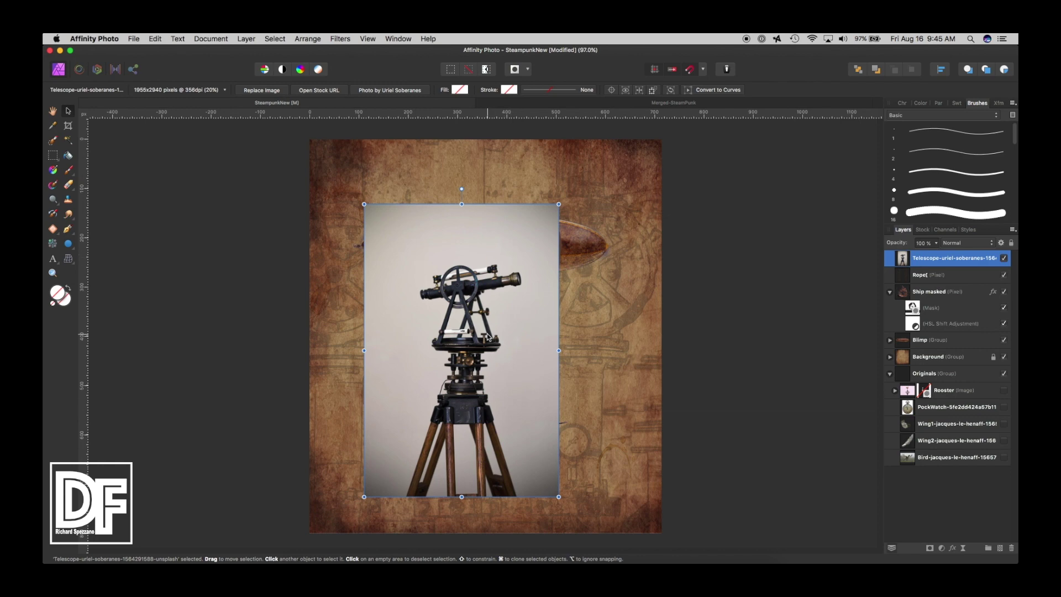
- Rasterize the Telescope layer, with the Flood Select tool ready for isolating its backdrop
left_click(52, 273)
left_click(470, 289)
left_click(470, 289)
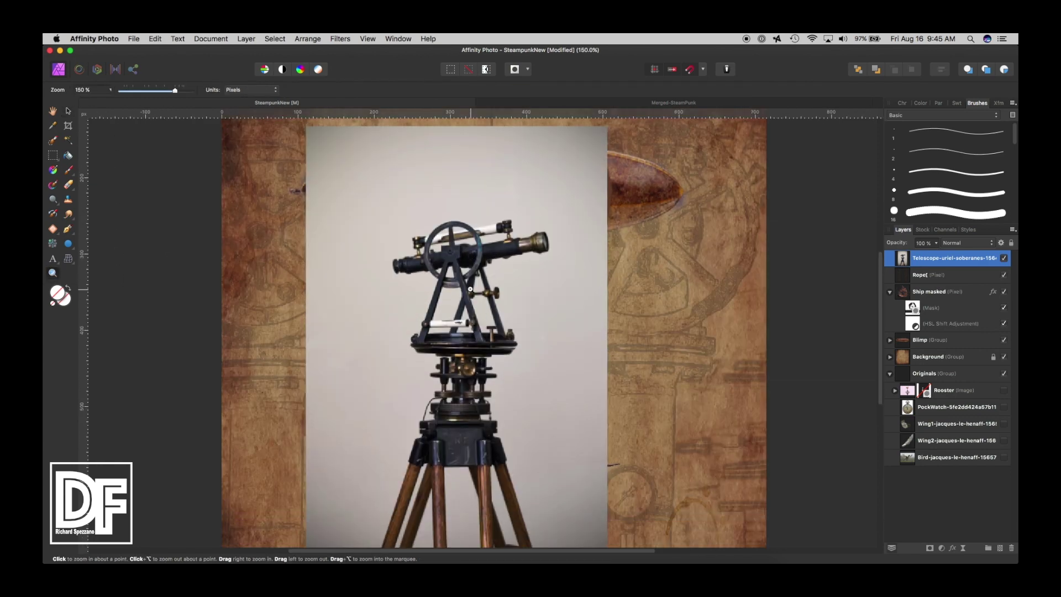
scroll(470, 289, "down", 3)
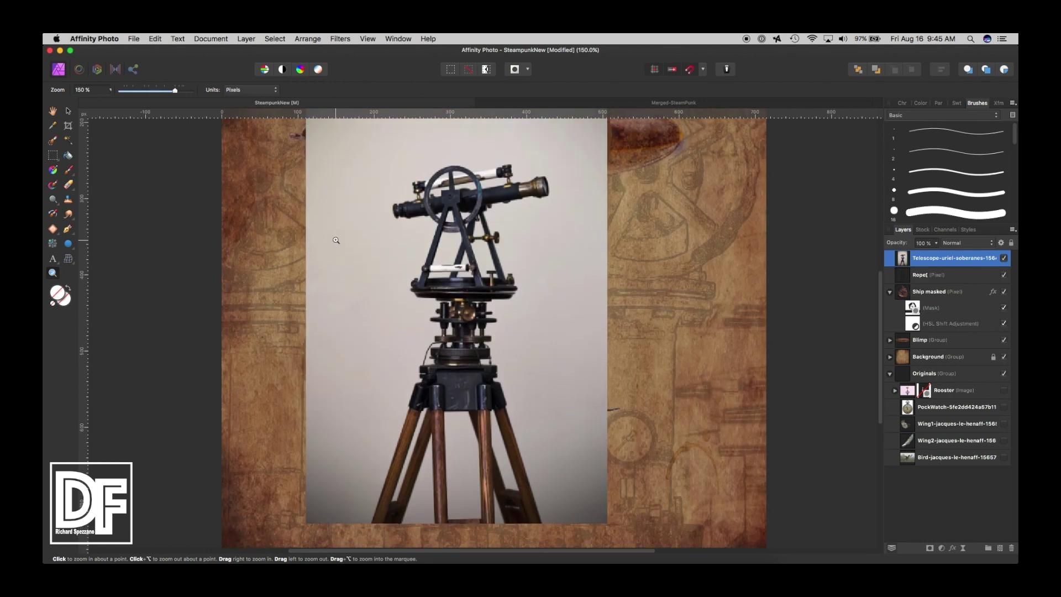
left_click(67, 141)
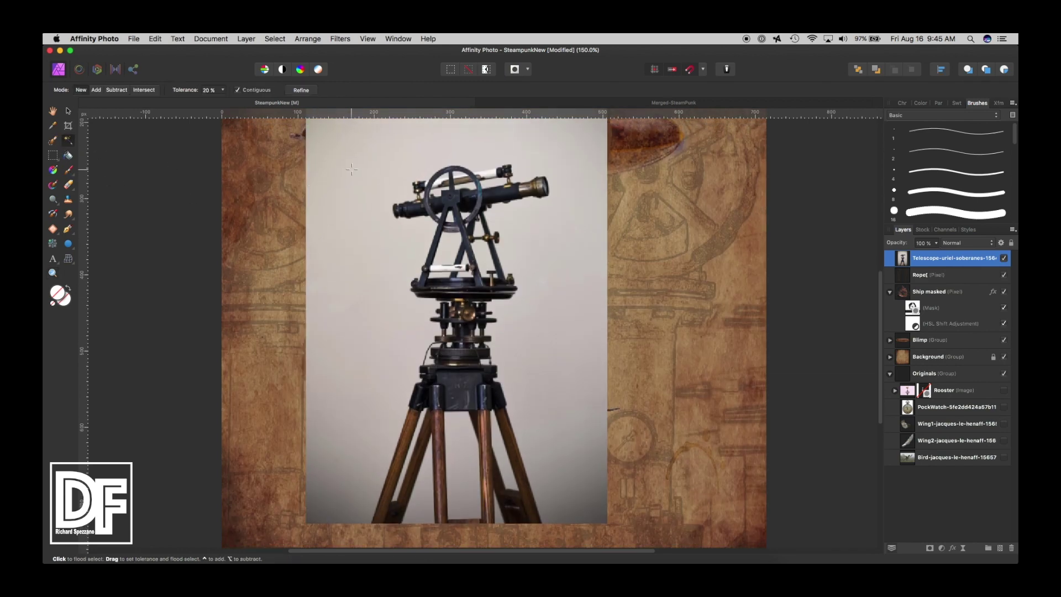
right_click(922, 260)
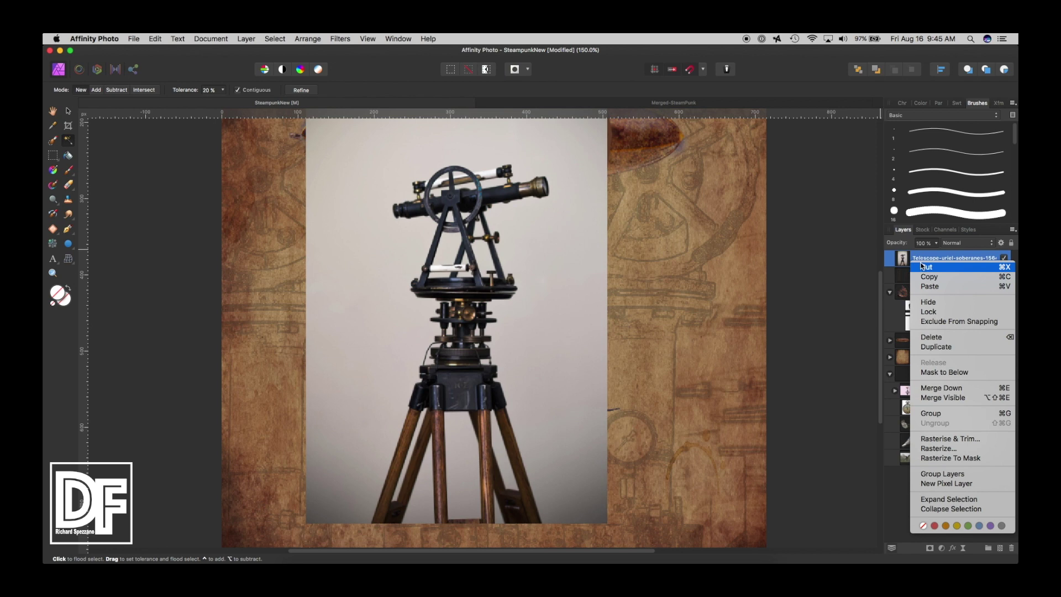
left_click(939, 448)
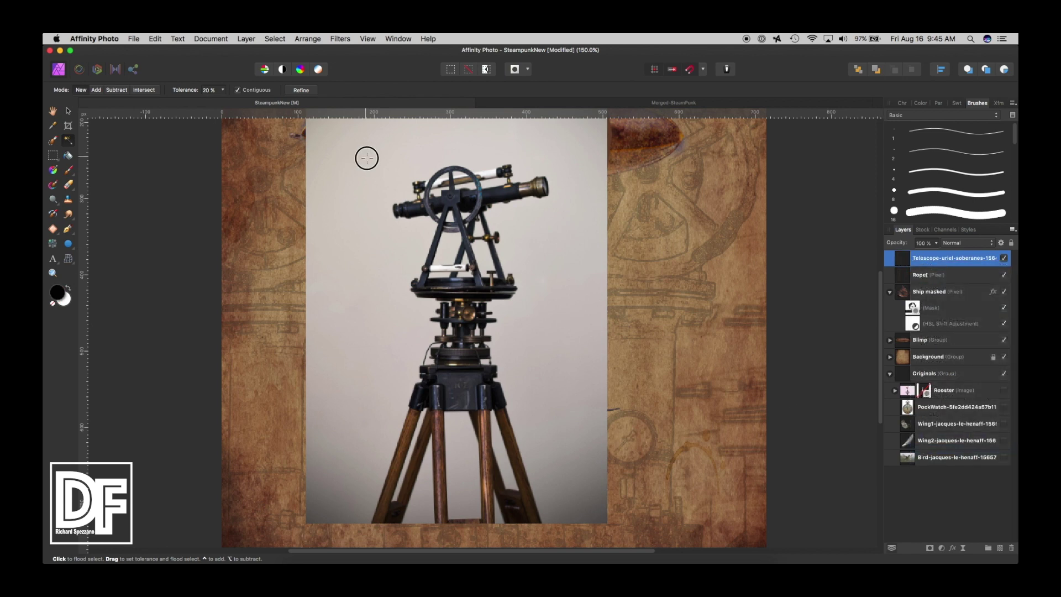
- Flood-select the grey backdrop around the telescope, adding the lower corners and the gaps between the tripod legs
left_click_drag(367, 159, 340, 184)
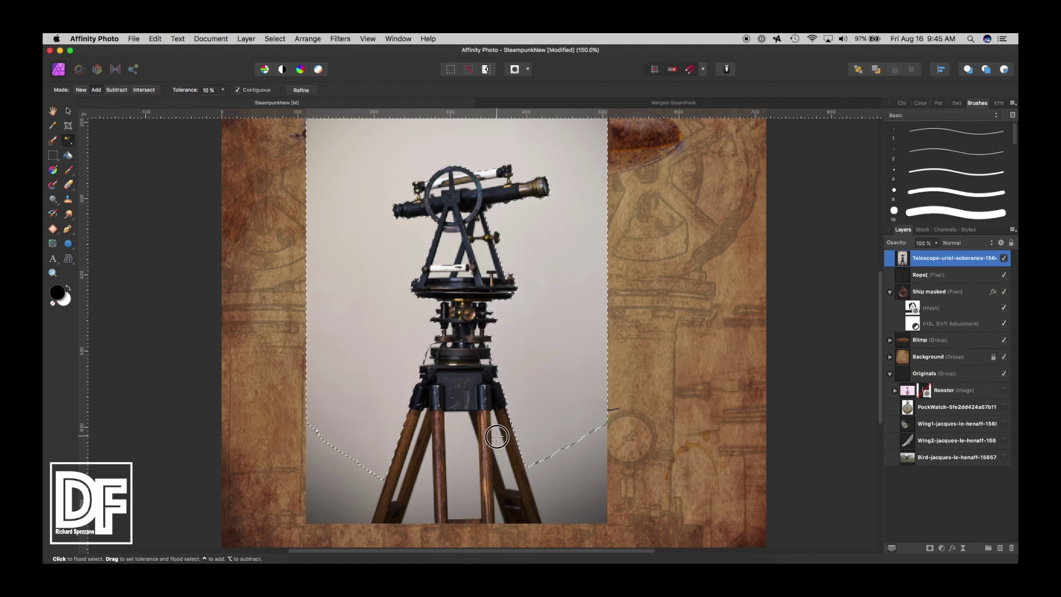
left_click(421, 489, "ctrl")
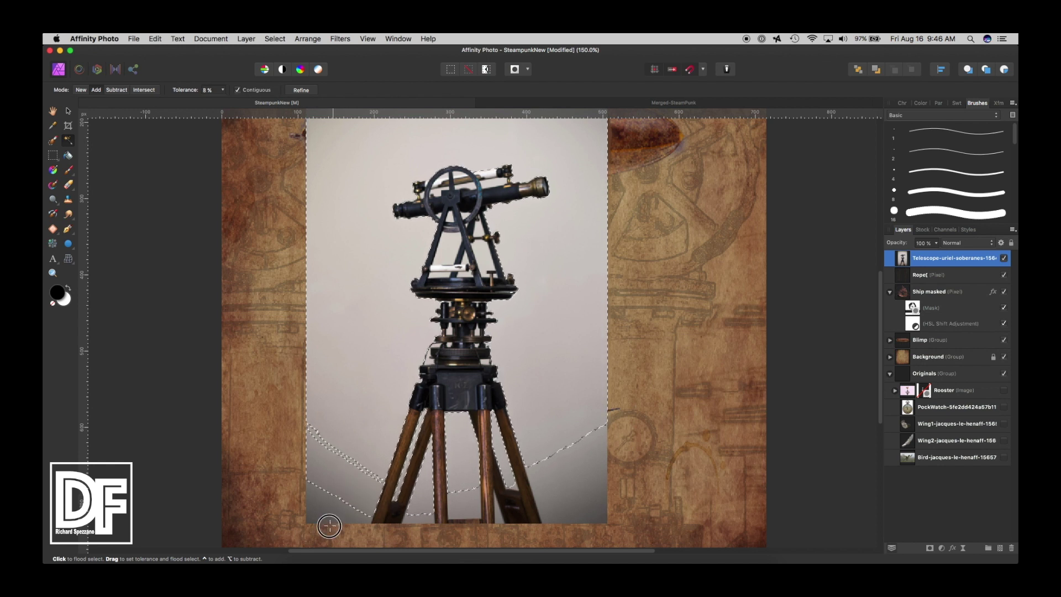
left_click_drag(308, 542, 243, 557)
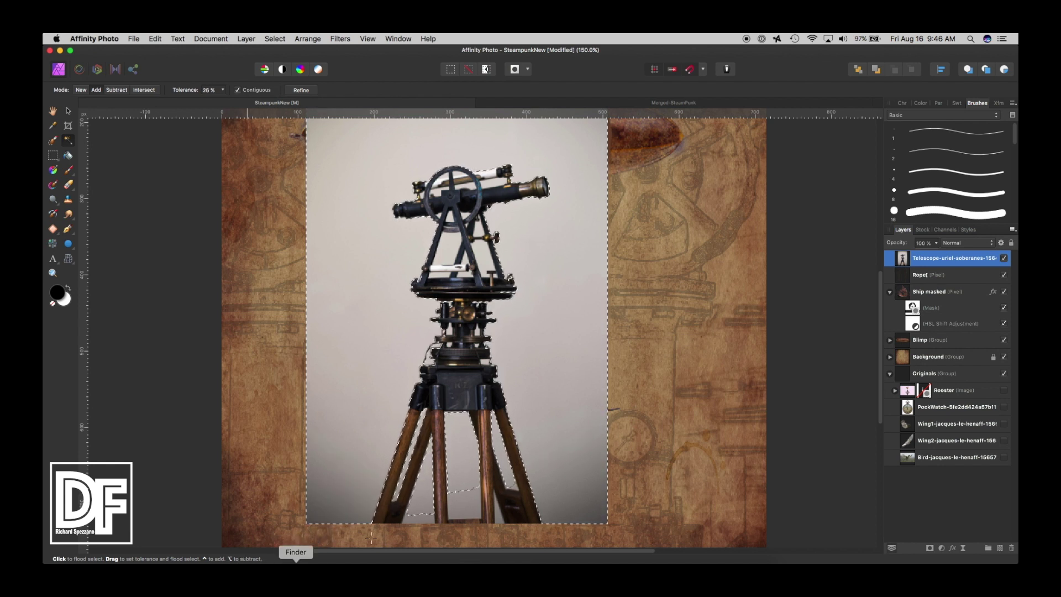
left_click_drag(416, 512, 414, 532)
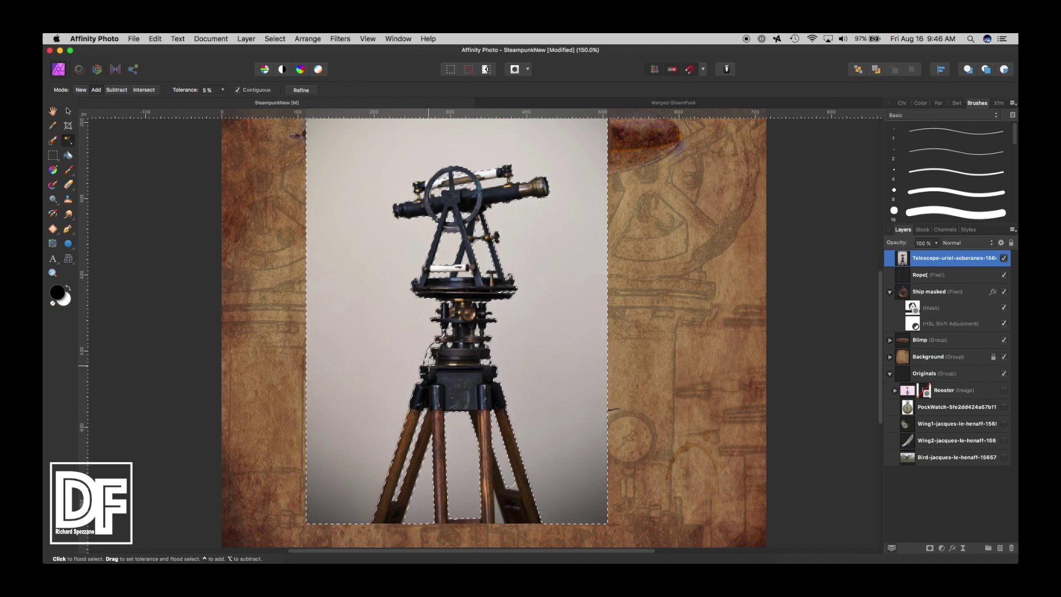
- Try to mask the Telescope layer with the backdrop selection and undo the mask
scroll(572, 357, "down", 2)
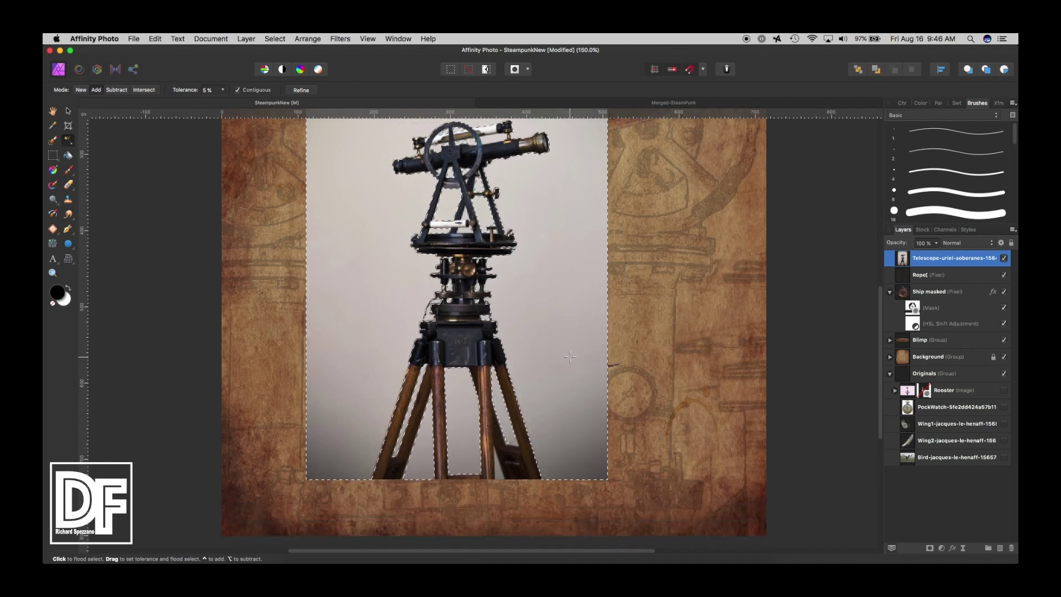
scroll(568, 354, "up", 5)
scroll(561, 354, "down", 3)
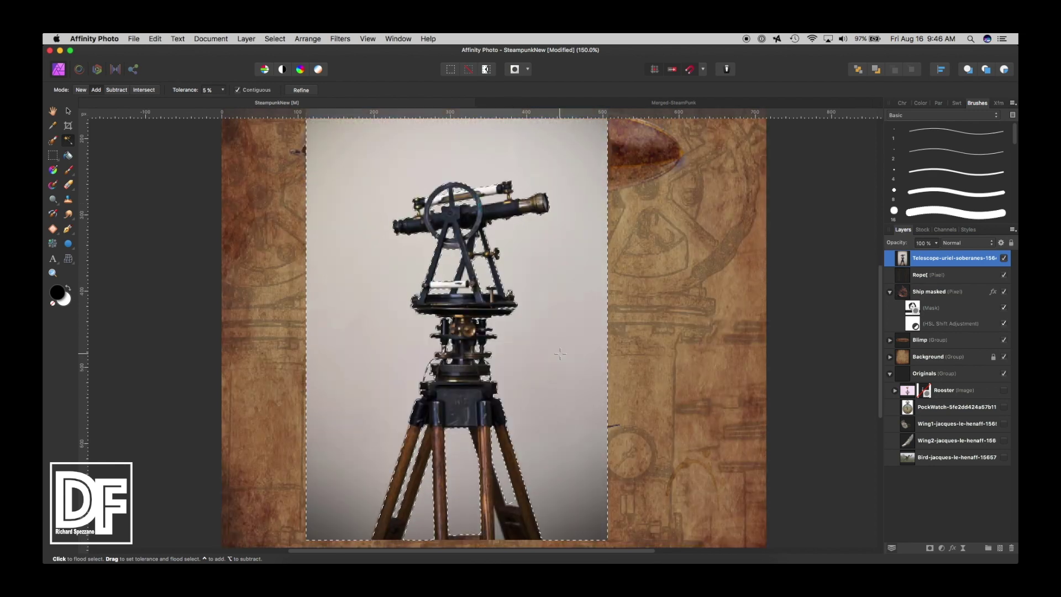
scroll(785, 311, "up", 1)
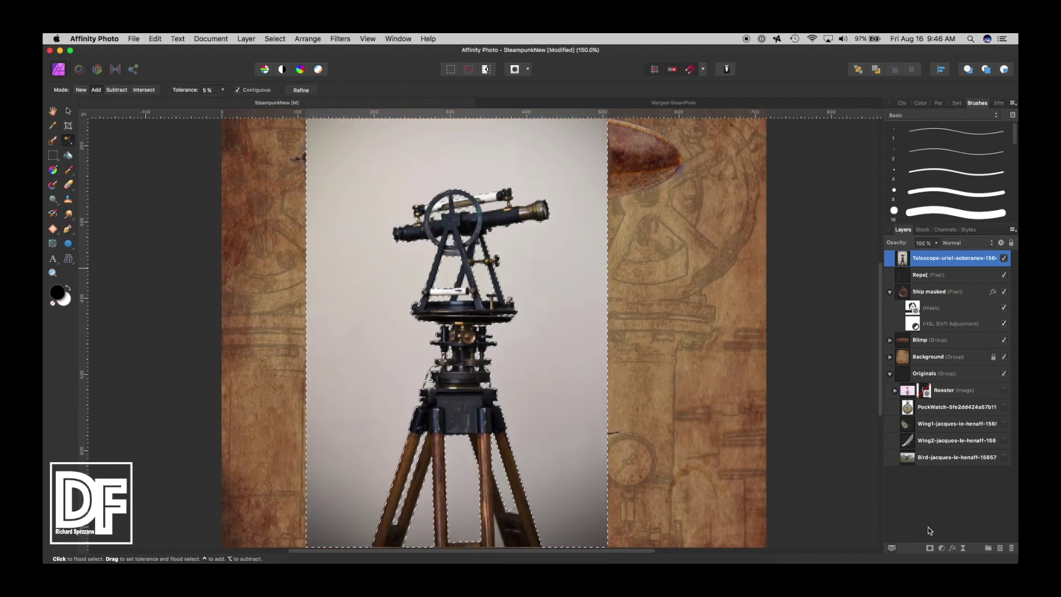
left_click(929, 546)
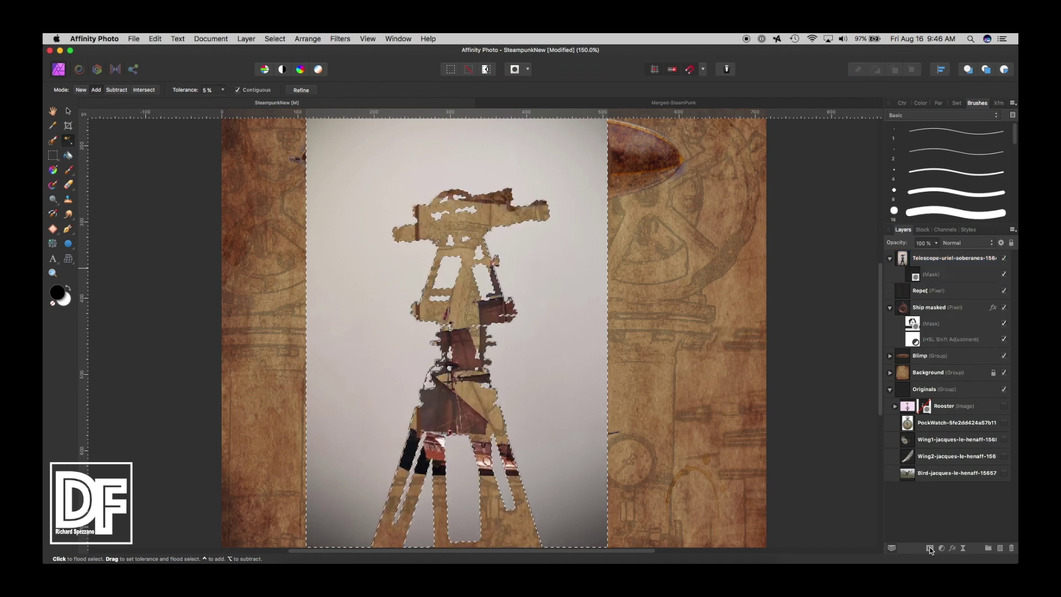
key("super+z")
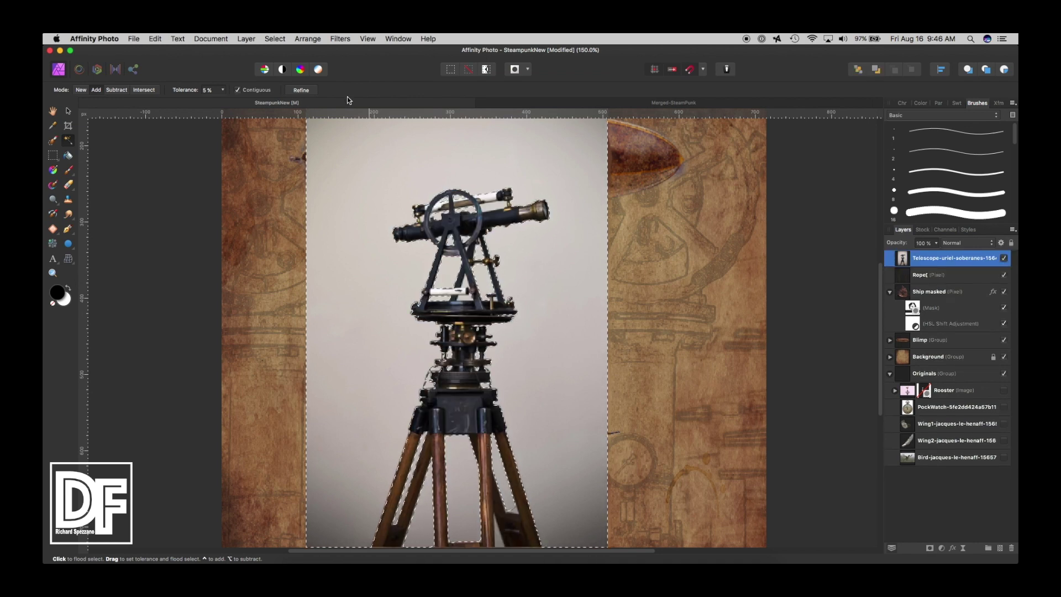
- Invert the pixel selection and add it as a mask that isolates the telescope and its tripod
left_click(274, 39)
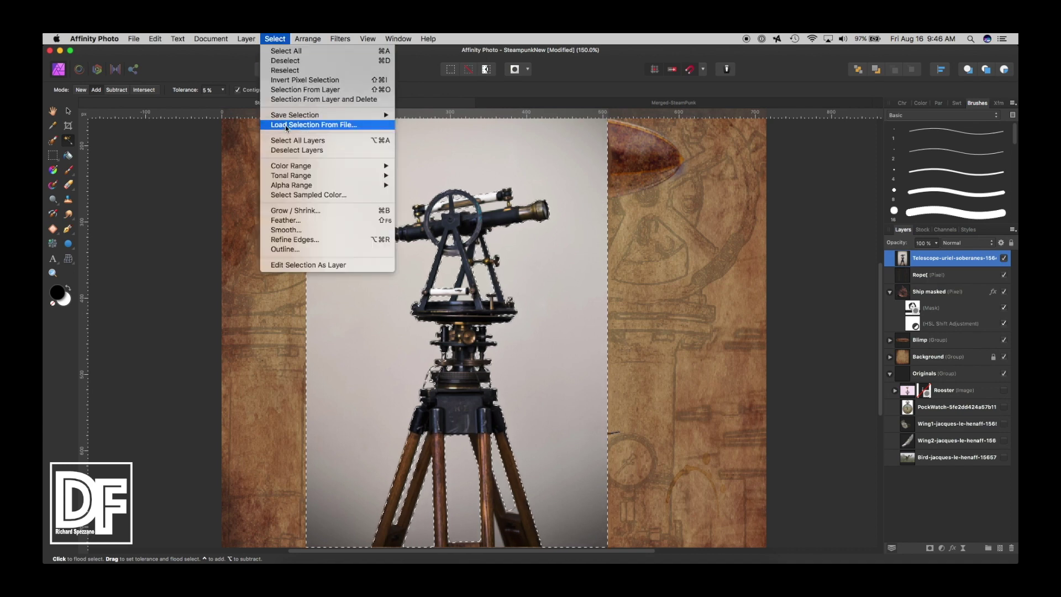
left_click(298, 81)
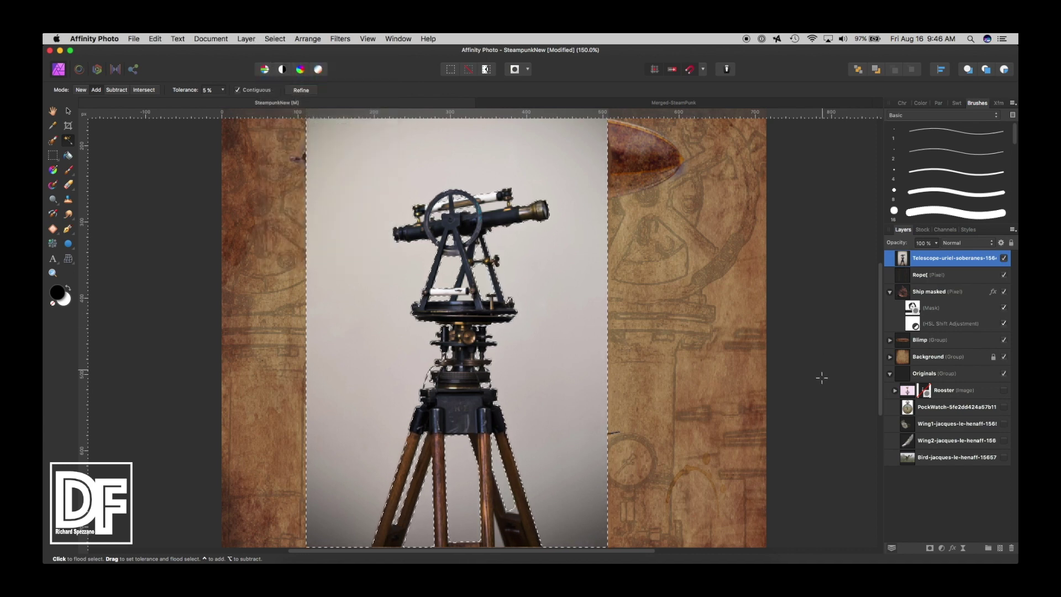
left_click(929, 550)
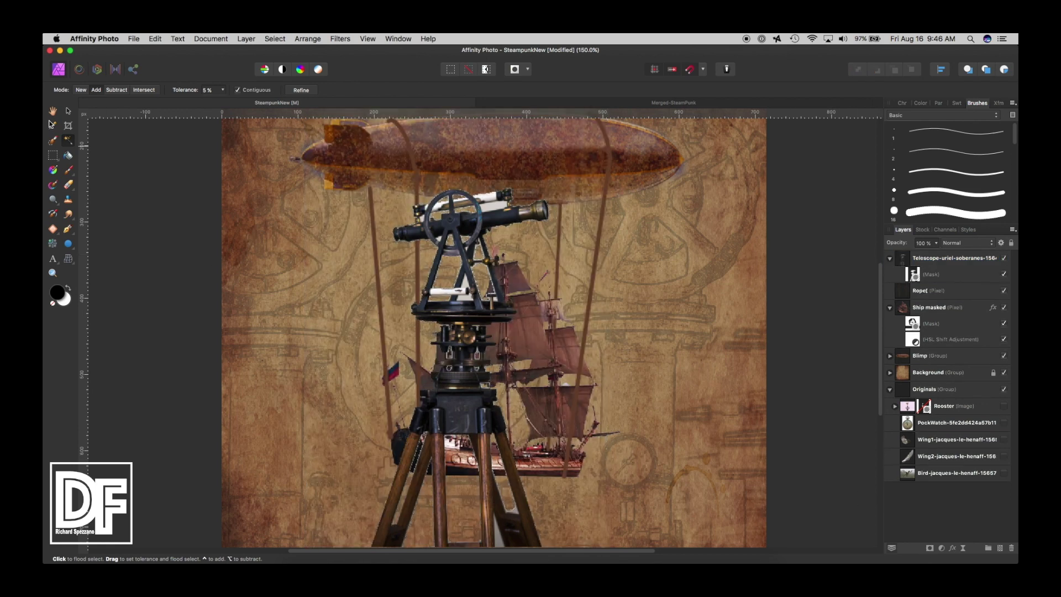
- Try to scale down the telescope with only its mask selected and undo the resize
left_click(68, 112)
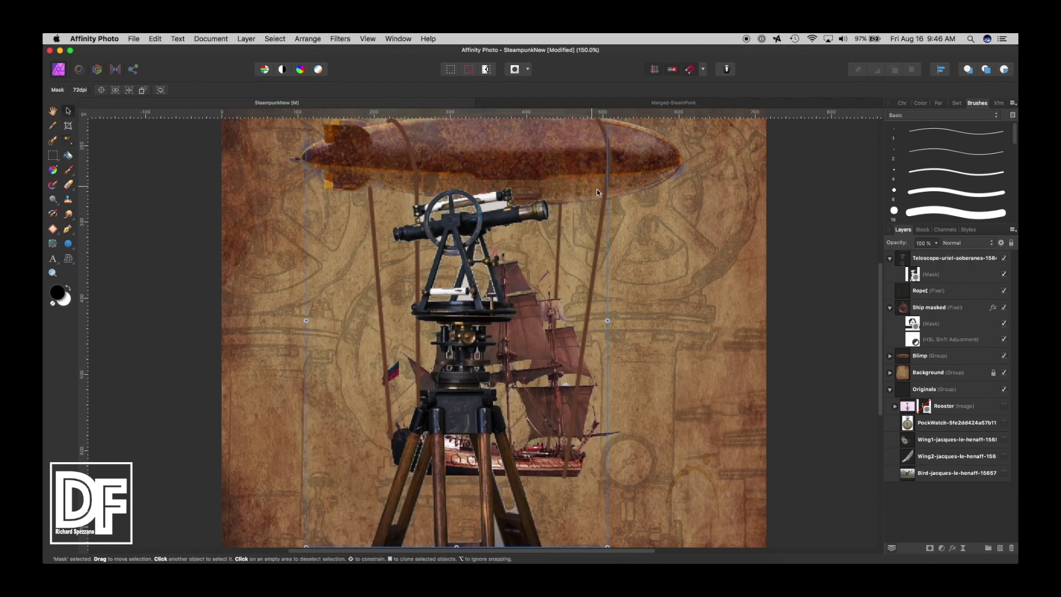
scroll(635, 303, "down", 5)
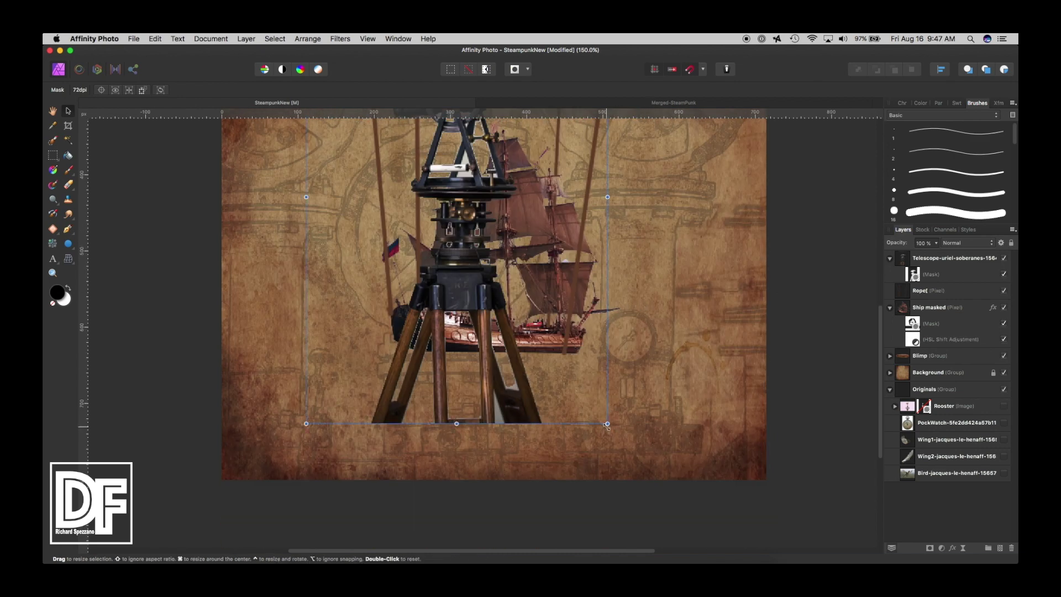
left_click_drag(607, 424, 586, 394)
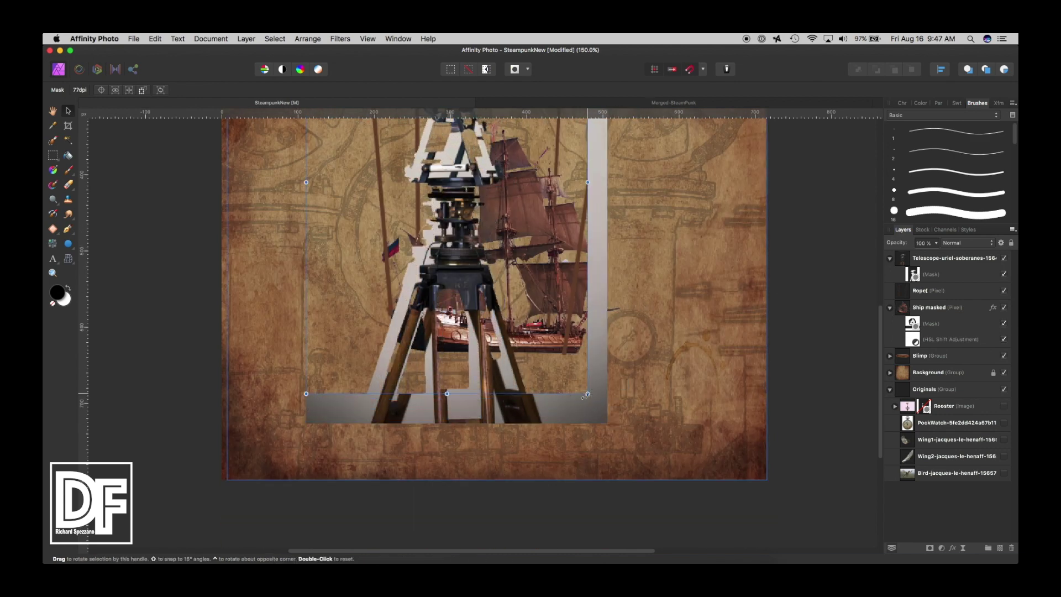
key("super+z")
- Select the whole Telescope layer, scale it down proportionally to about 60%, and move it over the blimp's middle
left_click(587, 419)
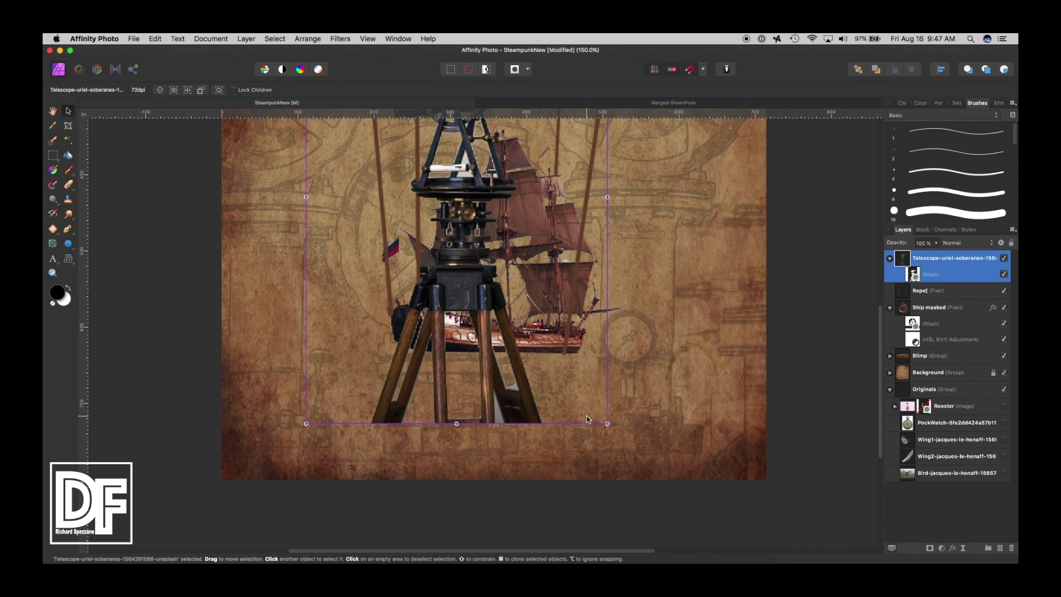
left_click_drag(607, 423, 481, 265)
scroll(462, 277, "up", 10)
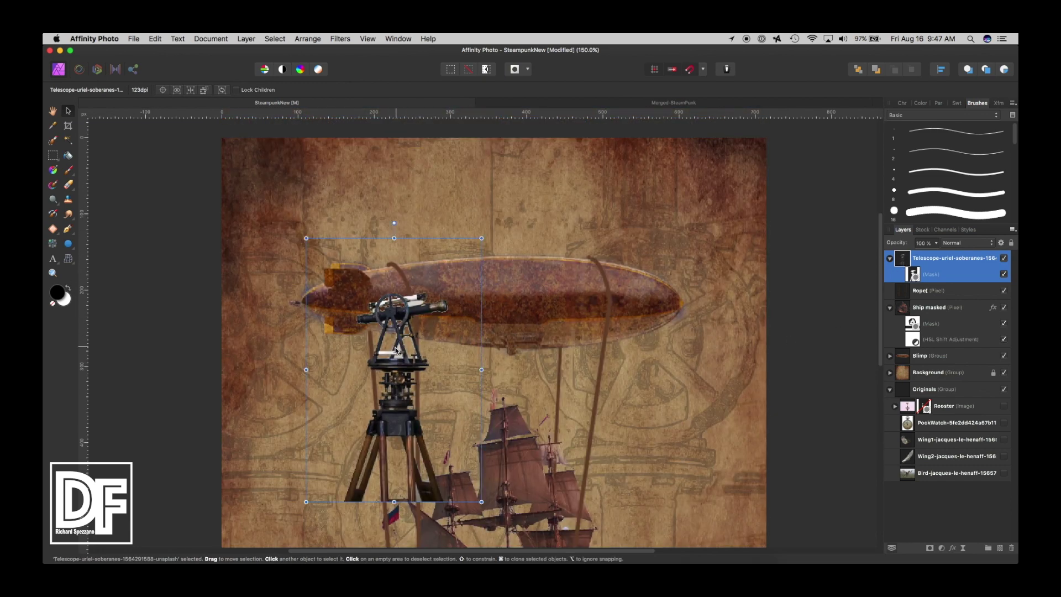
left_click_drag(396, 350, 492, 256)
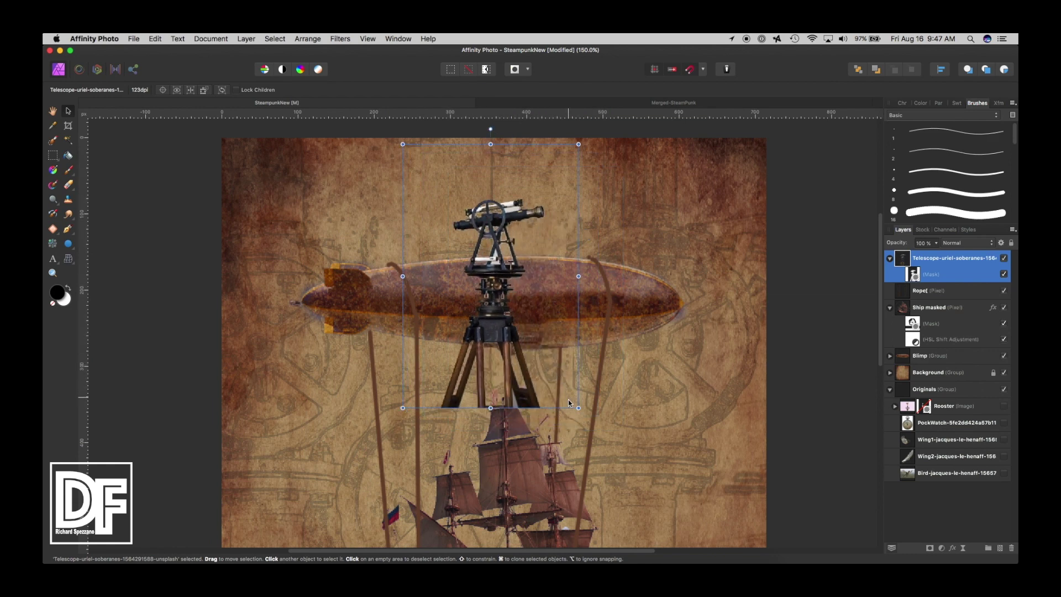
- Shrink the telescope further and stand its tripod on the blimp's nose, just ahead of the front rope
left_click_drag(577, 406, 500, 292)
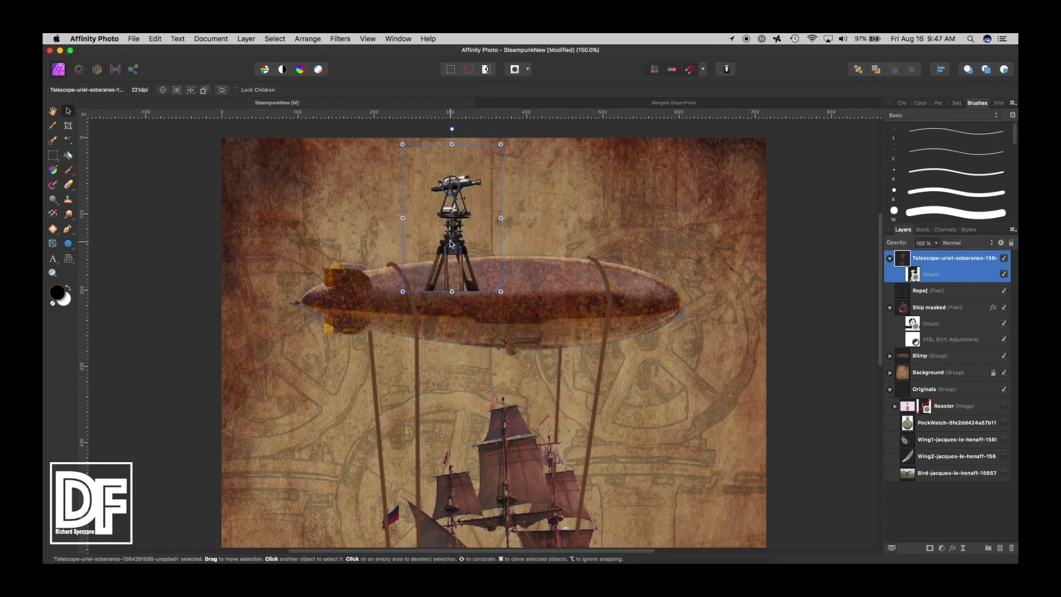
left_click_drag(449, 241, 644, 250)
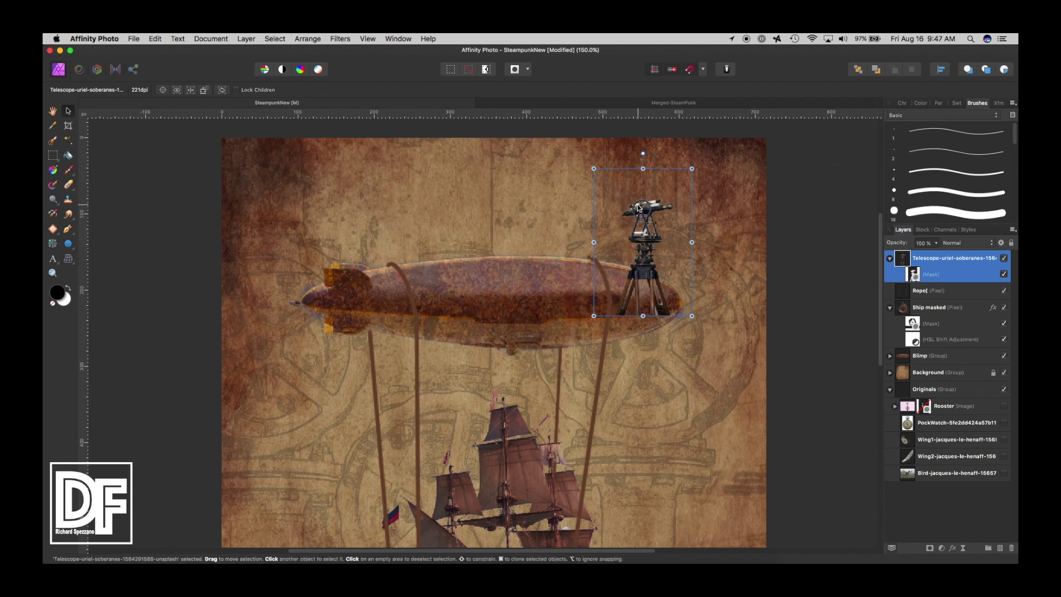
left_click_drag(638, 208, 639, 206)
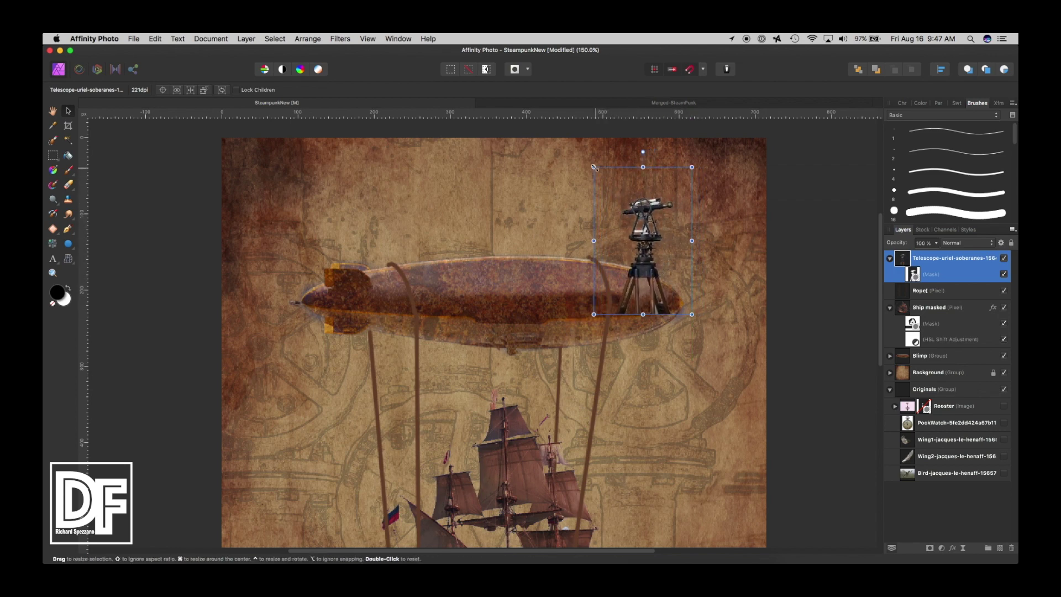
- Scale the telescope down slightly more and reposition its tripod on the blimp's nose
left_click_drag(594, 167, 598, 172)
left_click_drag(658, 224, 651, 220)
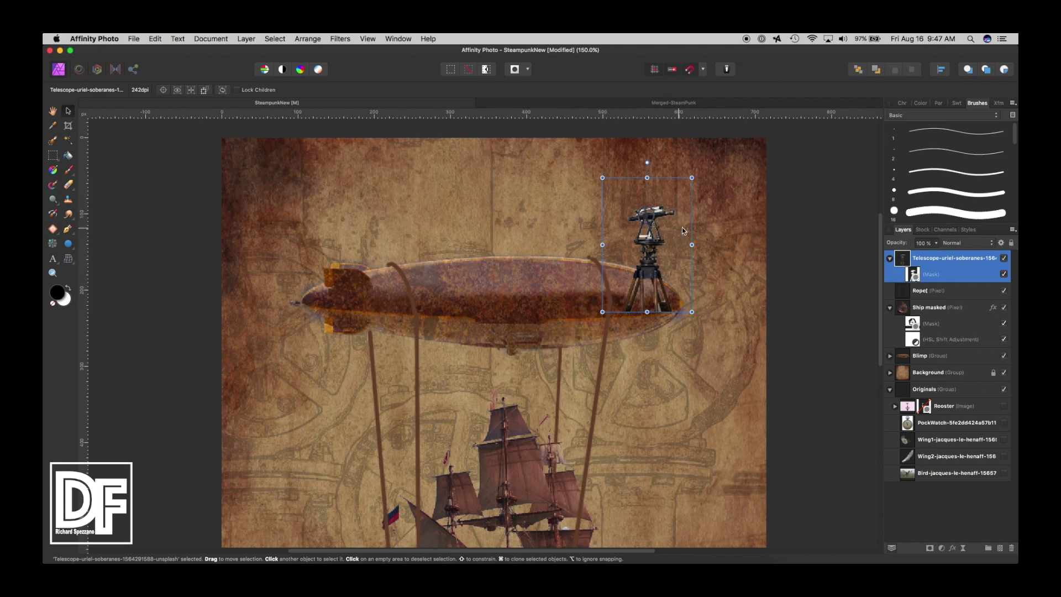
left_click(790, 231)
left_click(654, 230)
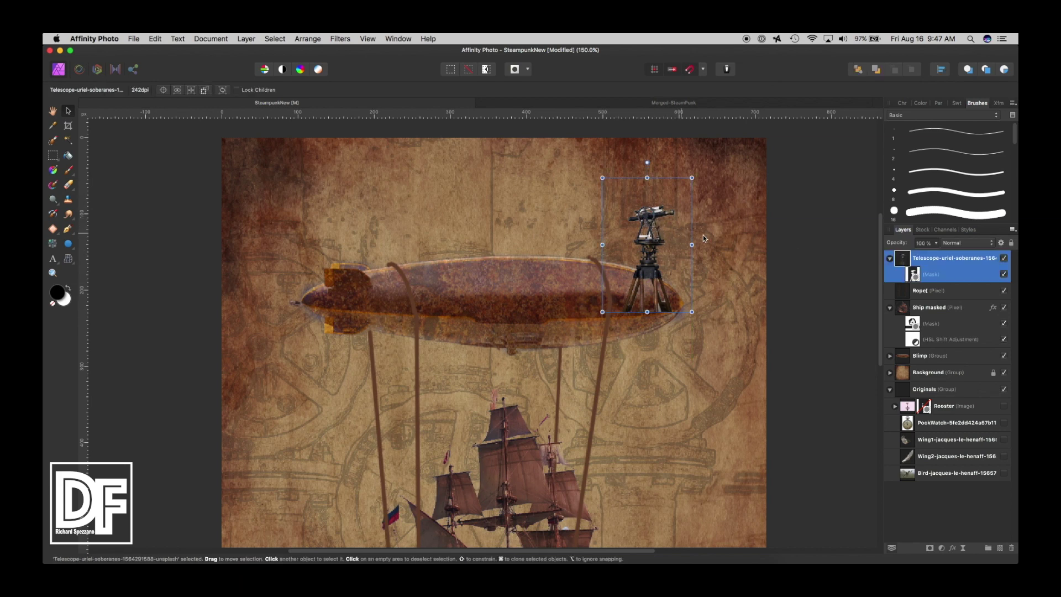
- Rasterize the Telescope layer, set its blend mode to Multiply, and nudge it slightly into place on the nose
right_click(912, 258)
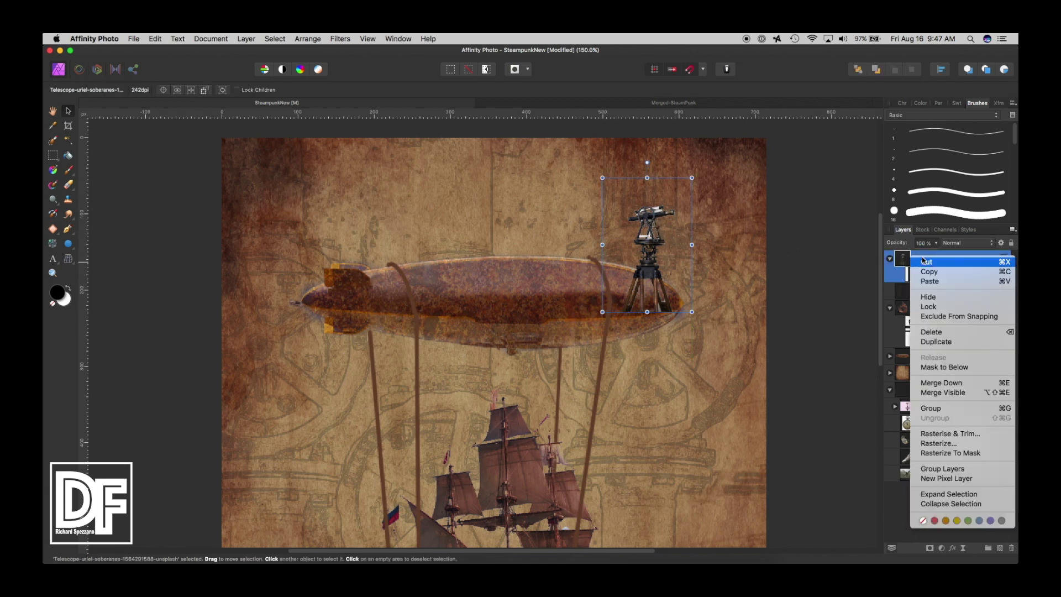
left_click(936, 443)
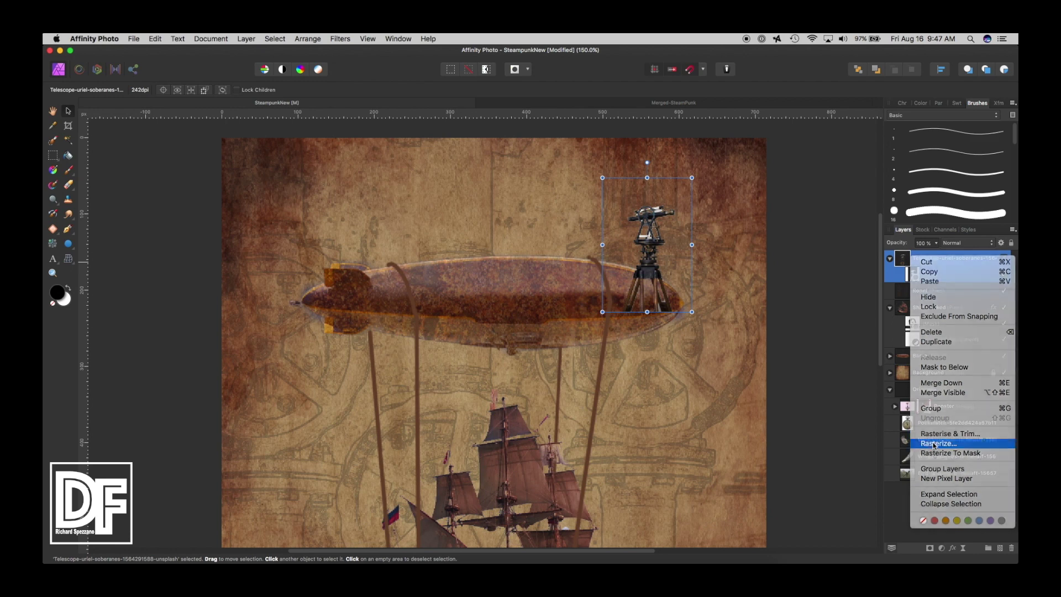
left_click(951, 245)
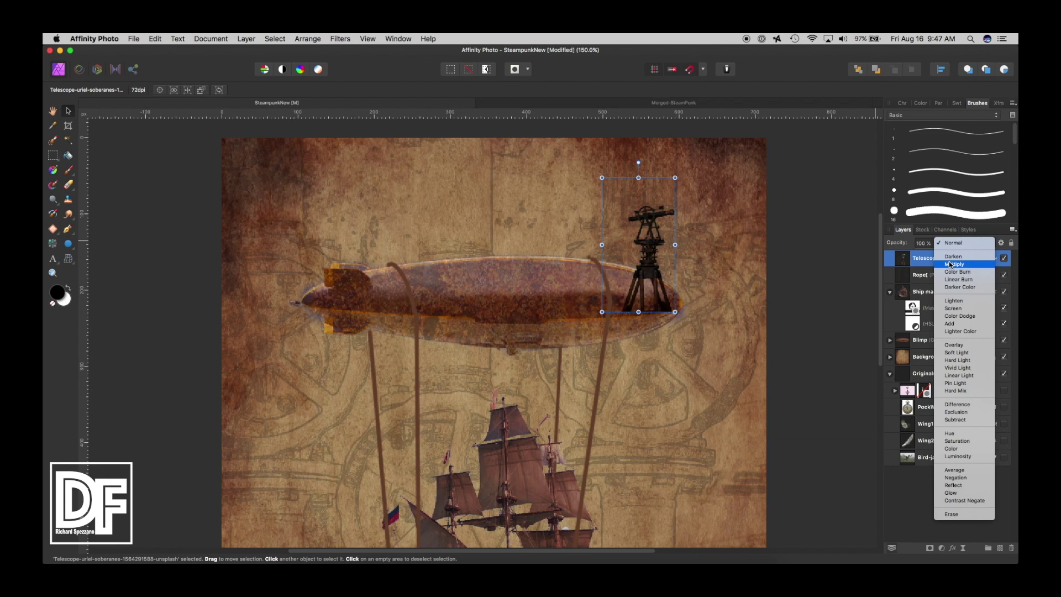
left_click(951, 265)
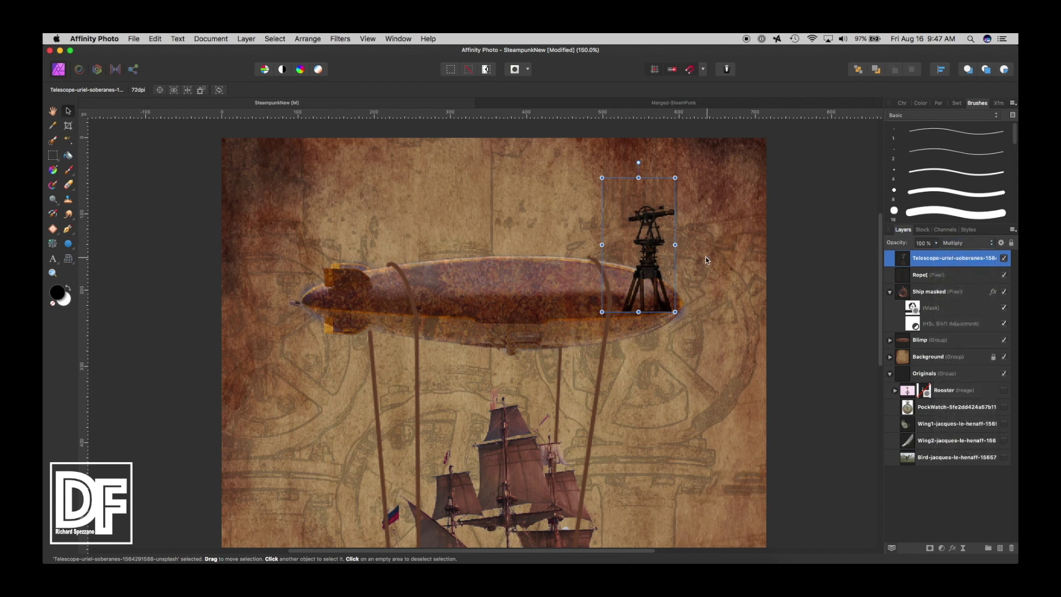
left_click_drag(651, 214, 650, 243)
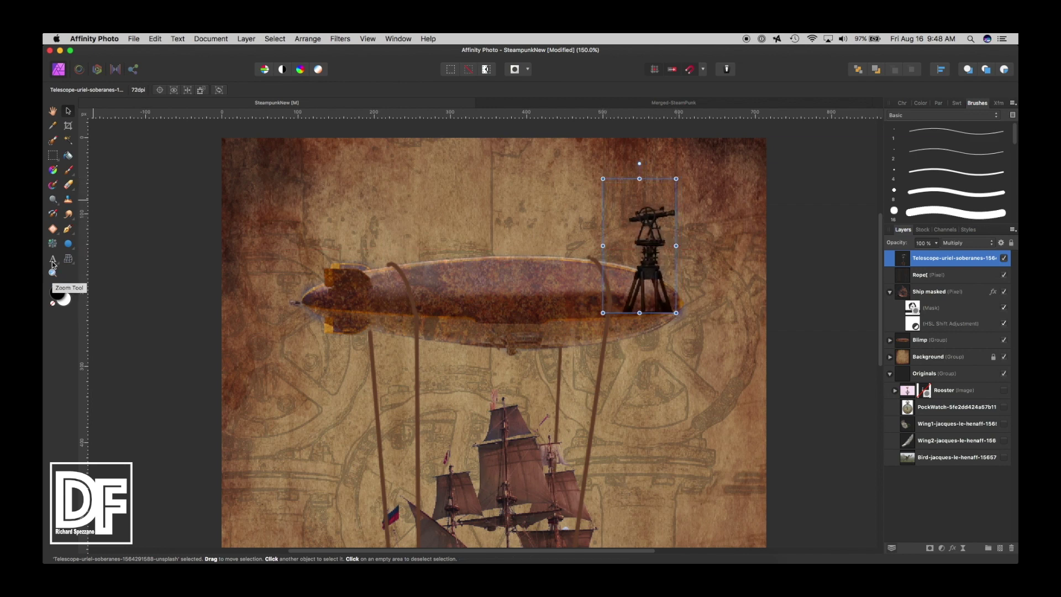
- Delete the telescope's tripod legs using a rectangular selection, and lower the remaining upper part onto the blimp's top edge
left_click(53, 273)
left_click(644, 264)
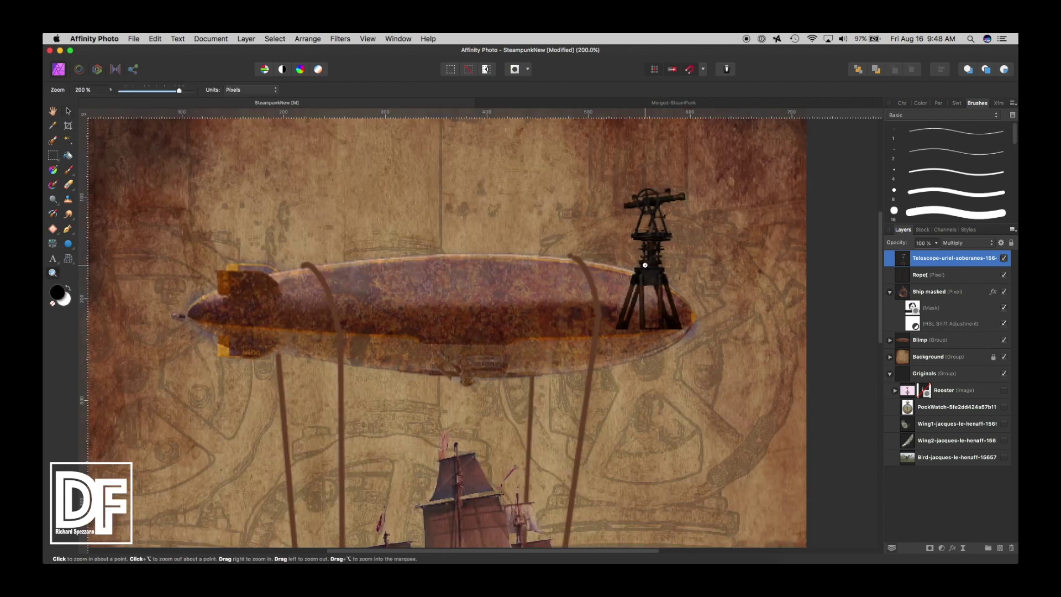
left_click(645, 267)
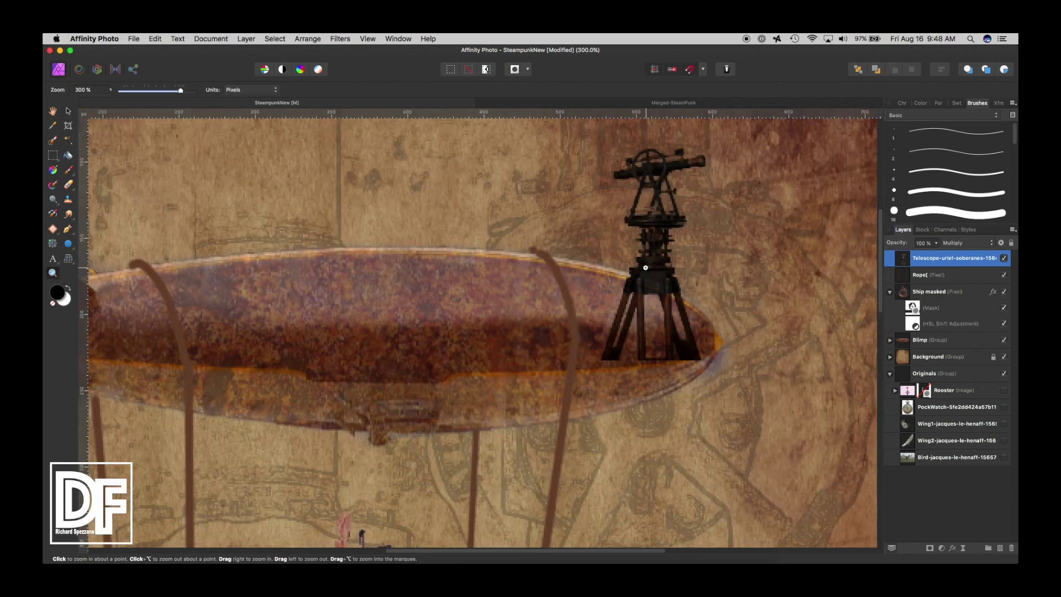
left_click(54, 155)
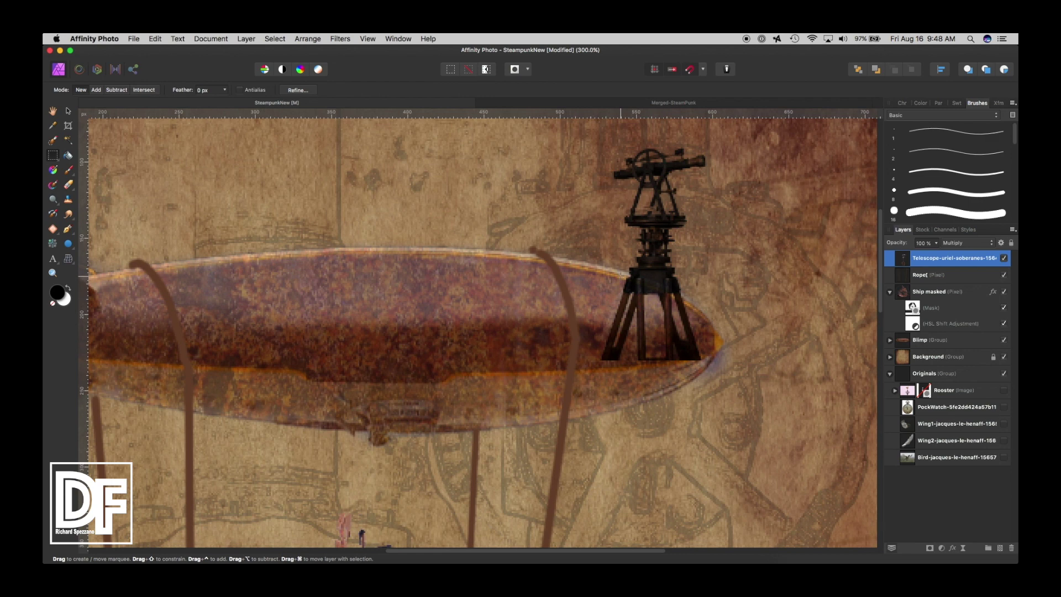
left_click_drag(597, 275, 719, 368)
key("BackSpace")
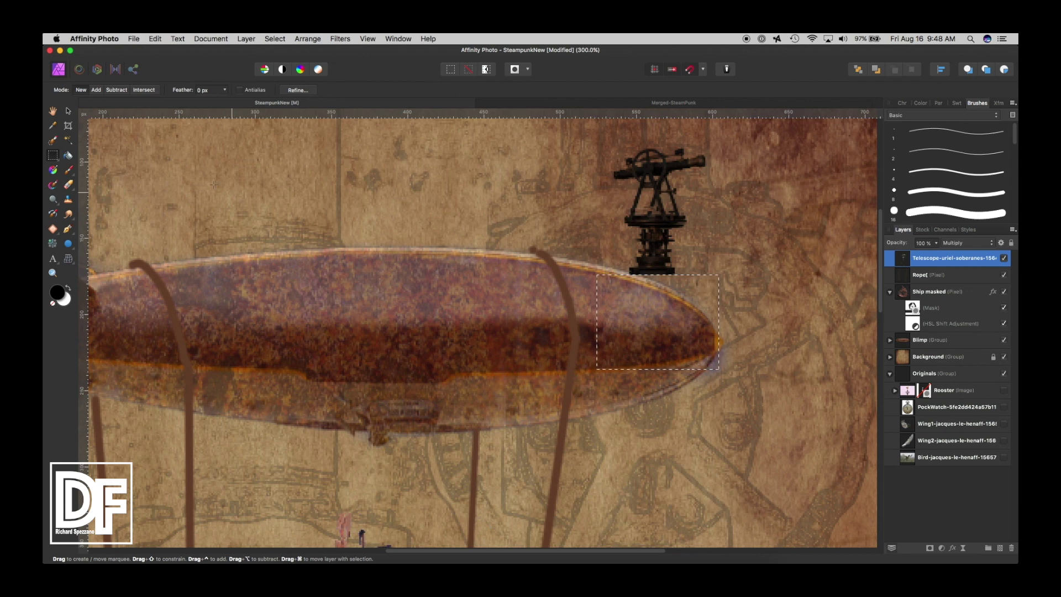
left_click(66, 112)
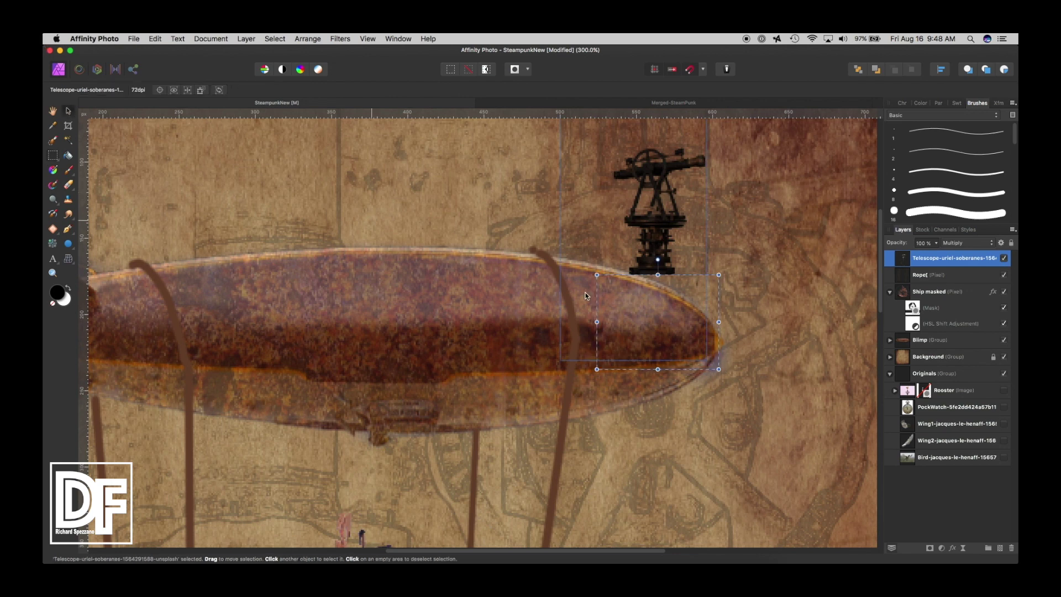
left_click_drag(655, 253, 660, 246)
- Mesh-warp the telescope's base so it follows the sloping upper edge of the blimp's nose, and apply the warp
left_click(68, 258)
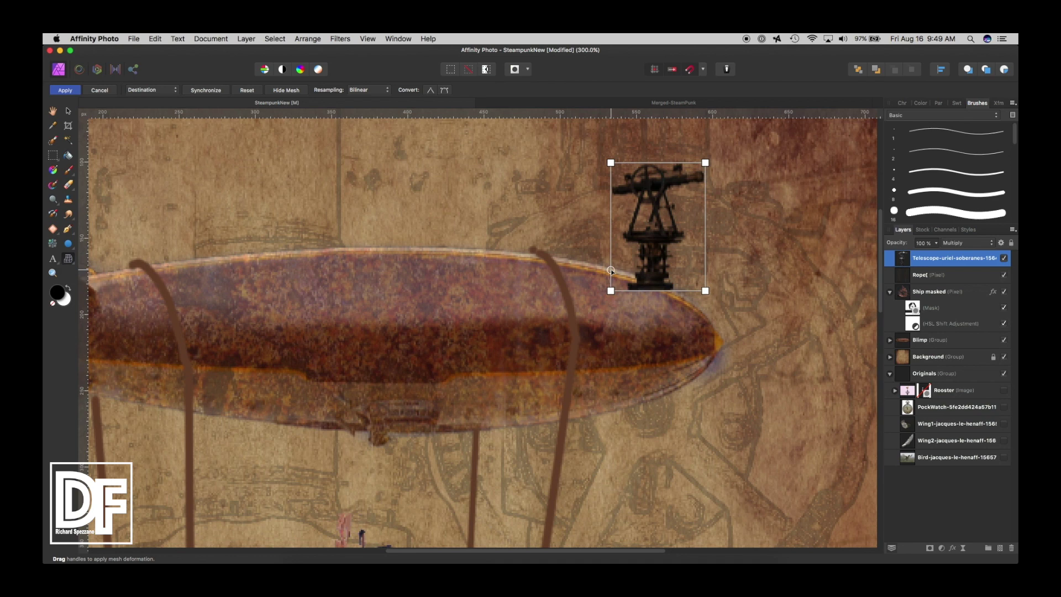
left_click(611, 270)
left_click_drag(705, 291, 700, 307)
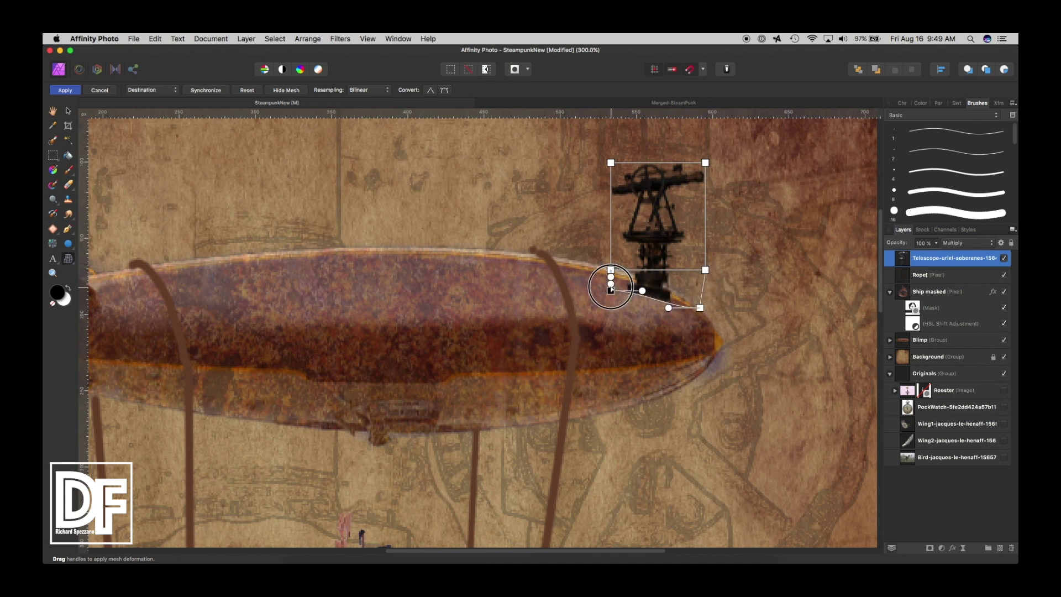
mouse_move(610, 290)
left_mouse_down()
mouse_move(669, 301)
mouse_move(641, 276)
mouse_move(612, 279)
left_mouse_up()
left_click(612, 279)
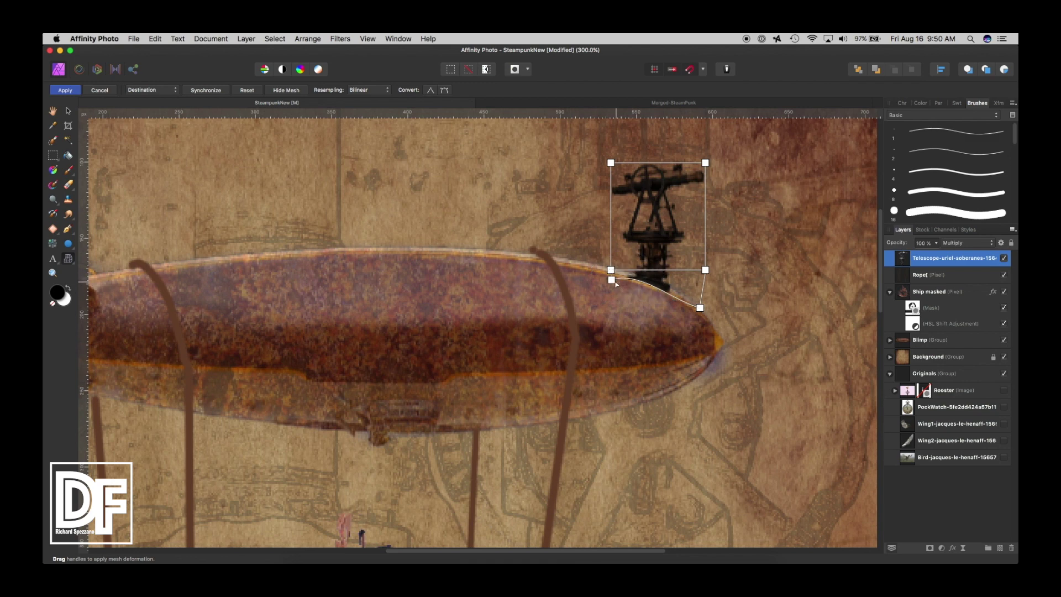
left_click(641, 276)
left_click_drag(641, 276, 639, 281)
left_click(64, 90)
left_click(67, 111)
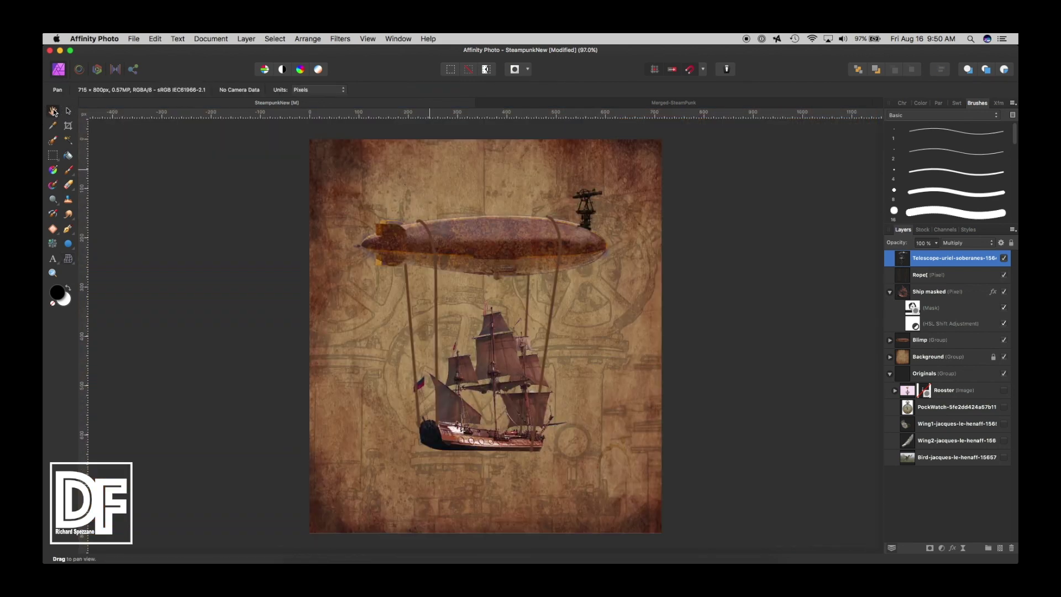
- Move the Bird layer out of the Originals group to the top of the stack, show it, and delete it
double_click(53, 111)
left_click(69, 111)
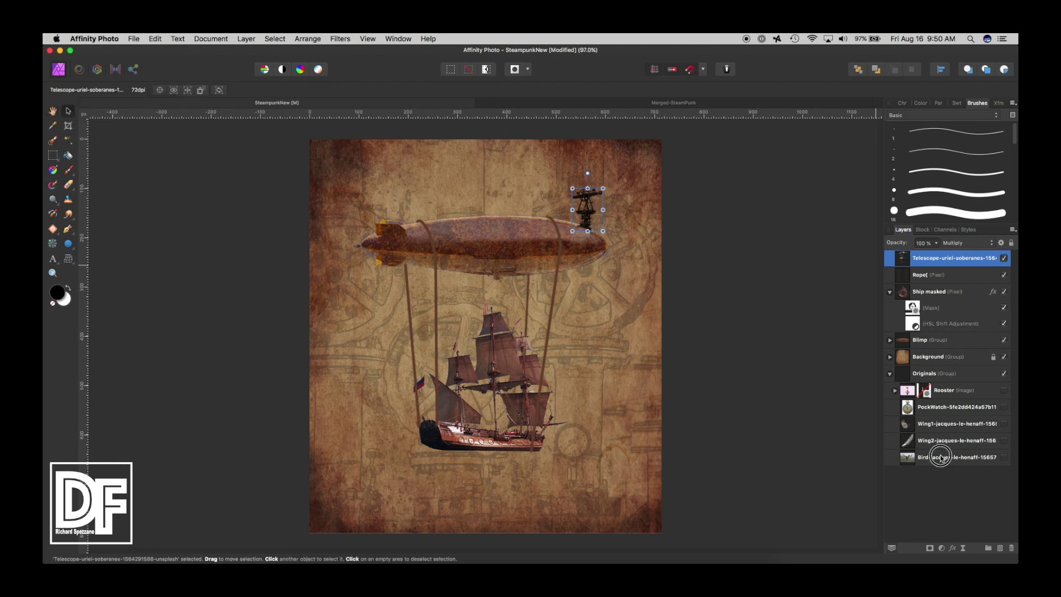
left_click(930, 256)
left_click_drag(929, 255, 930, 255)
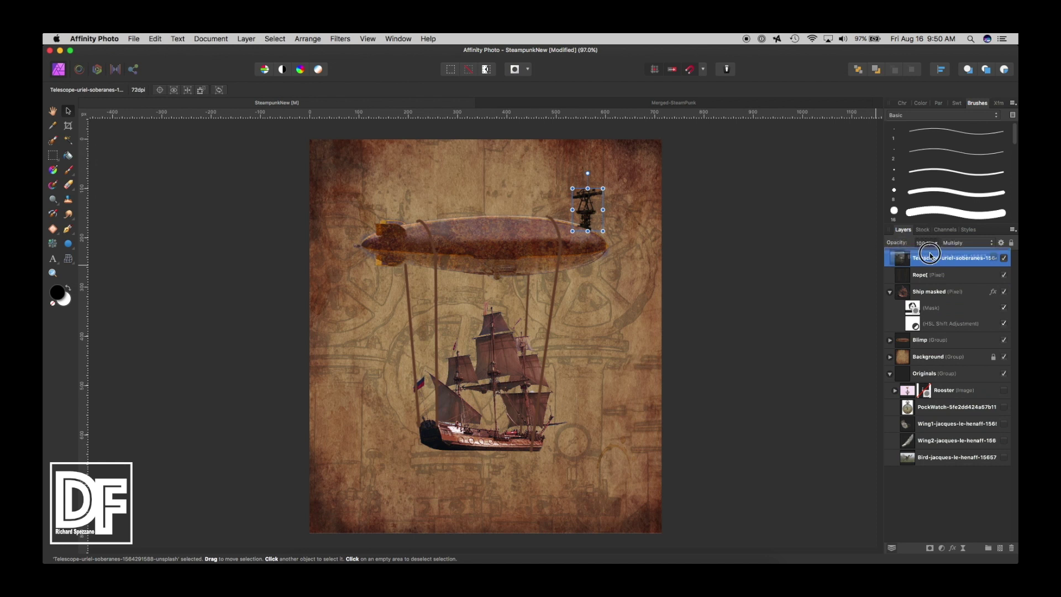
left_click(1003, 260)
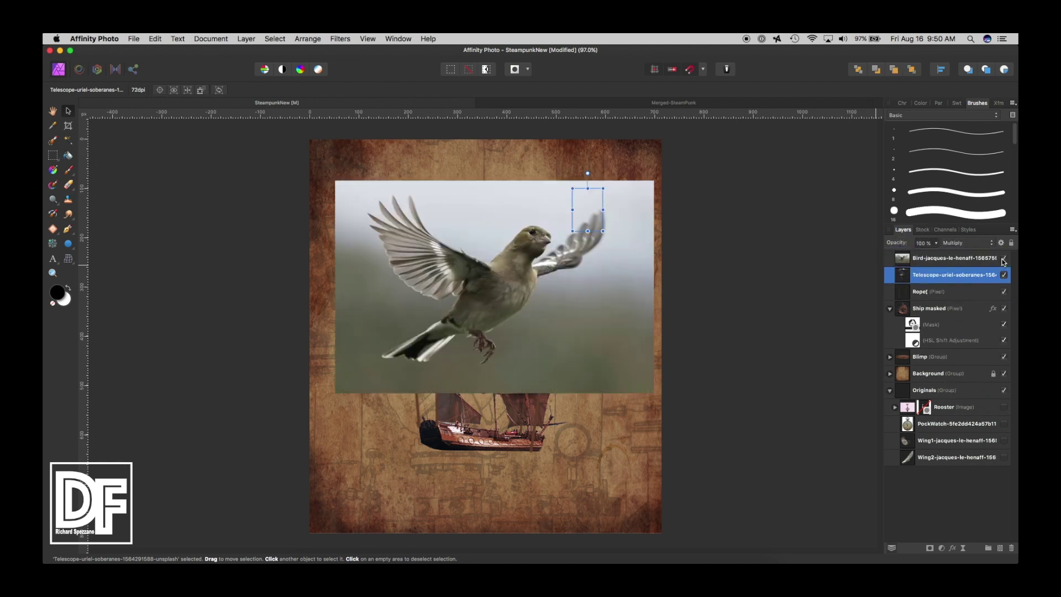
left_click(809, 295)
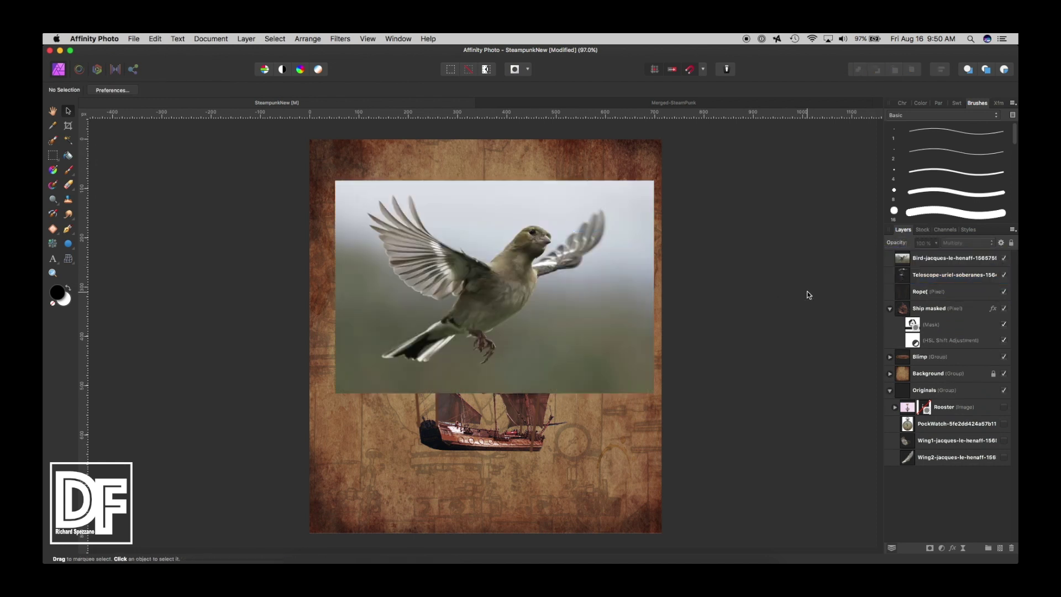
left_click(511, 258)
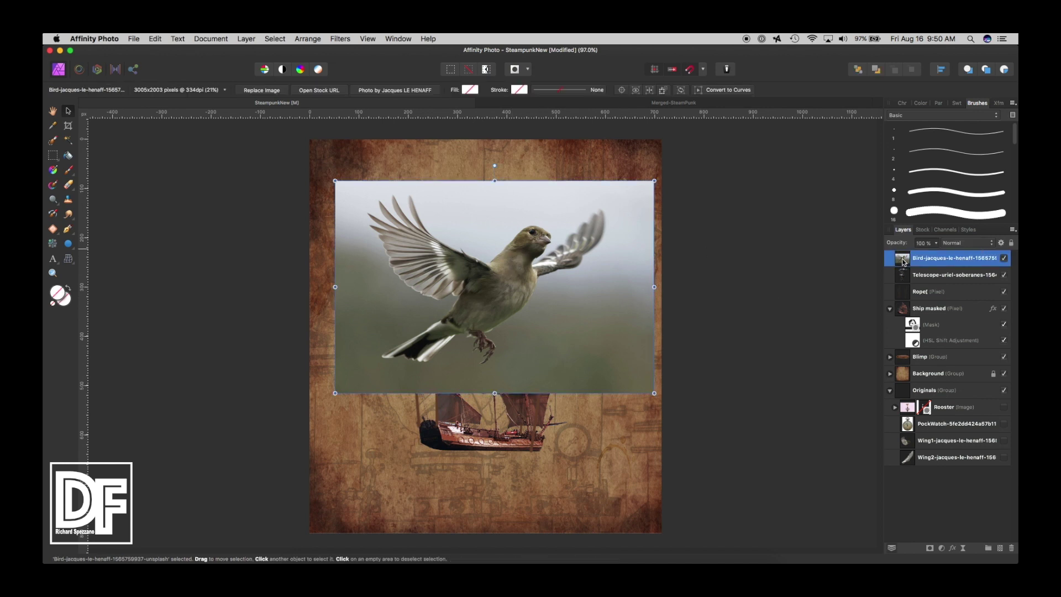
key("Delete")
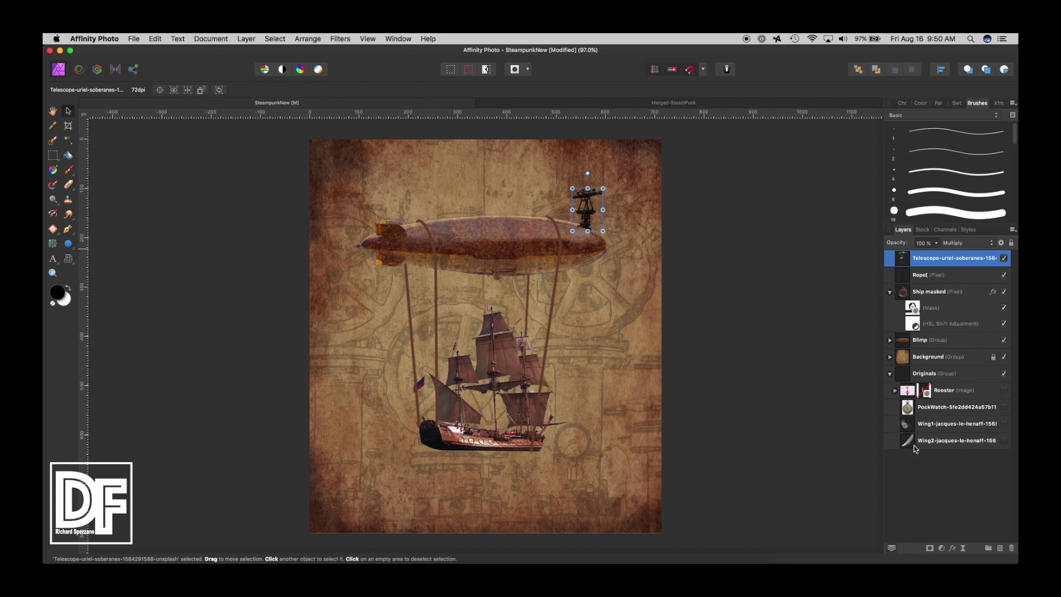
- Move the Wing2 and Wing1 layers from the Originals group to the top of the stack and make both visible
left_click_drag(911, 446, 910, 257)
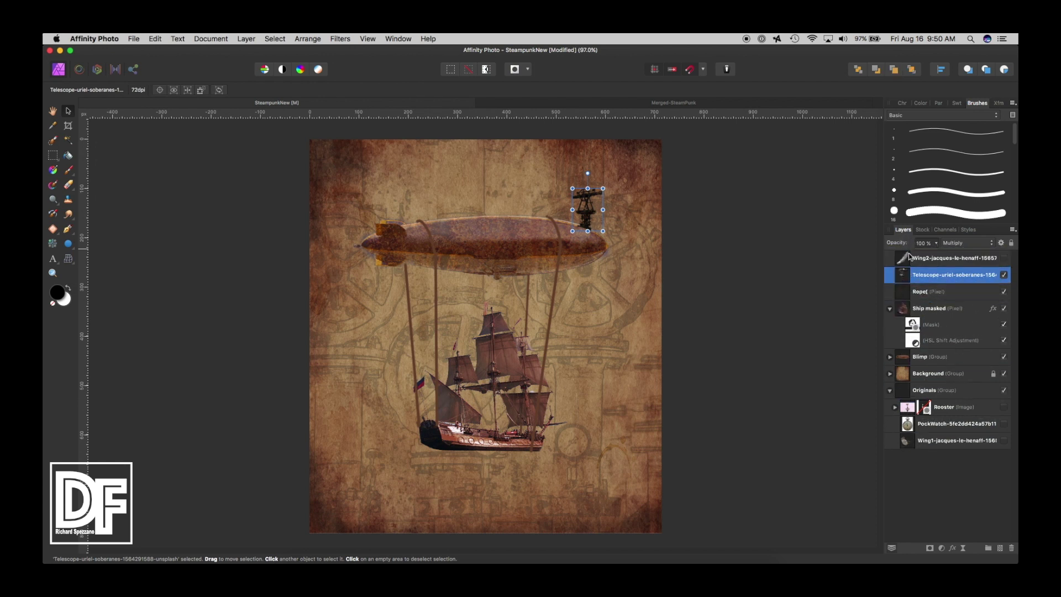
left_click(1005, 259)
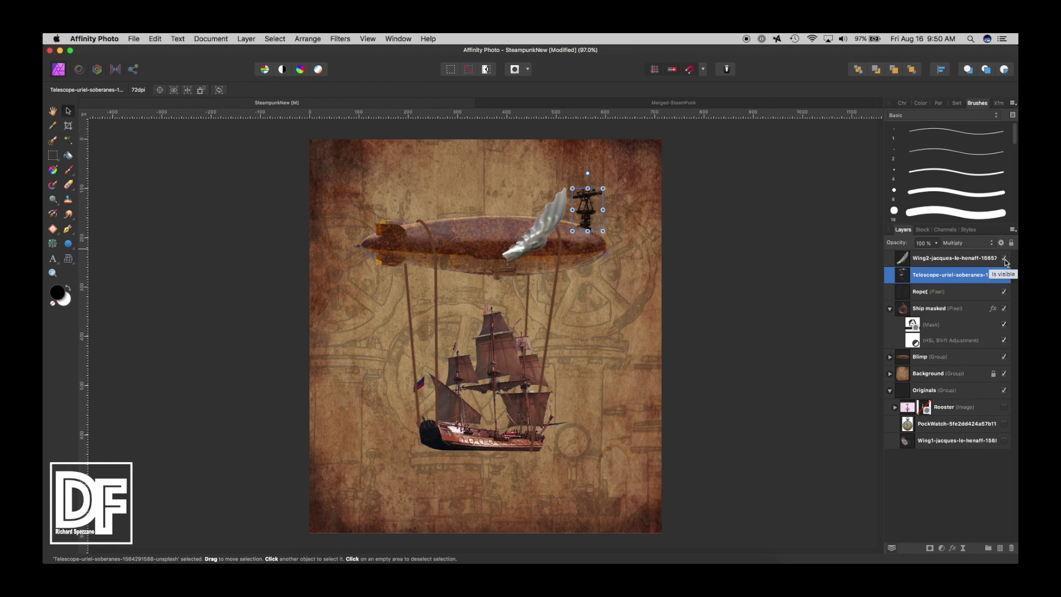
left_click(908, 444)
left_click(1004, 441)
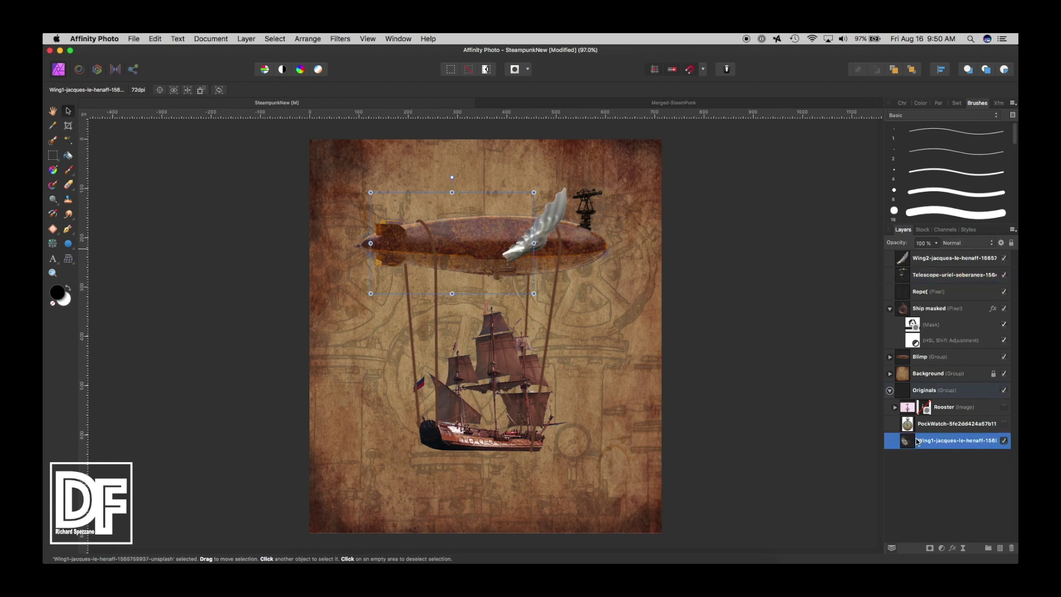
left_click_drag(917, 442, 898, 255)
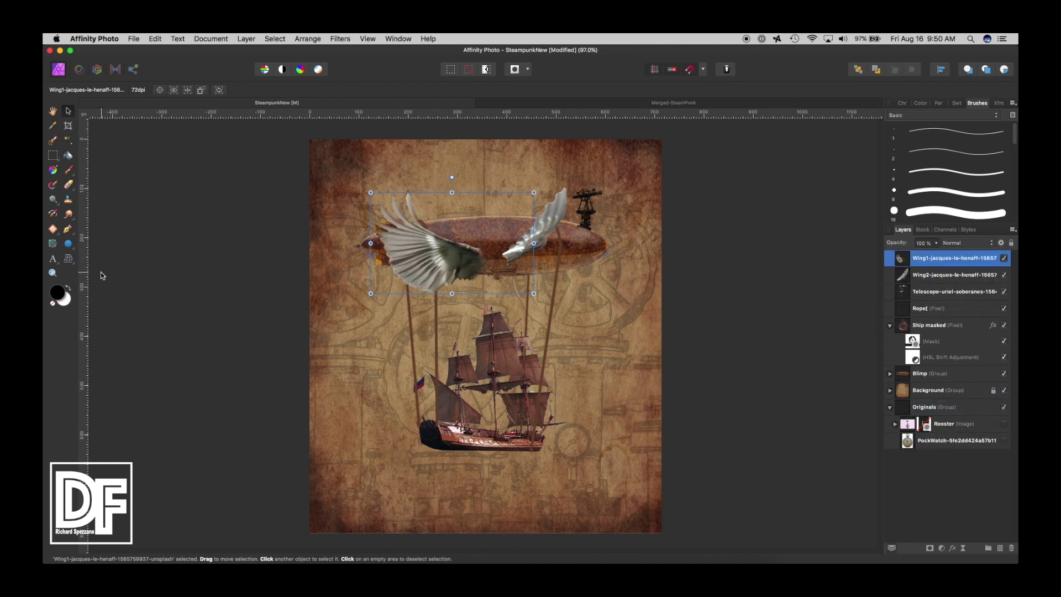
- Raise Wing1 over the rear half of the blimp and Wing2 so its root meets the blimp's upper front side
left_click(53, 272)
left_click(504, 202)
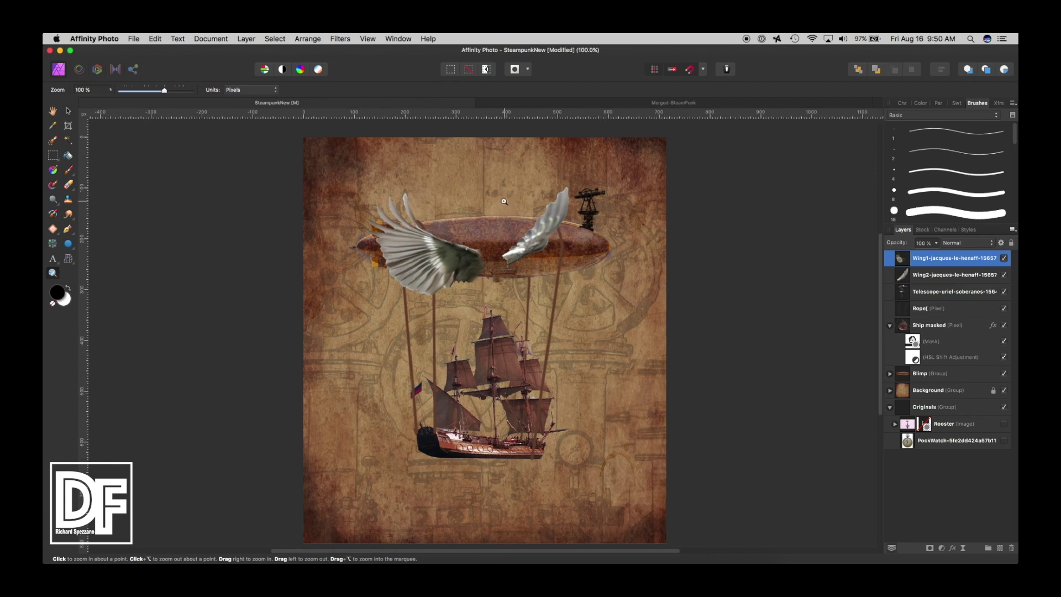
left_click(504, 202)
left_click(68, 111)
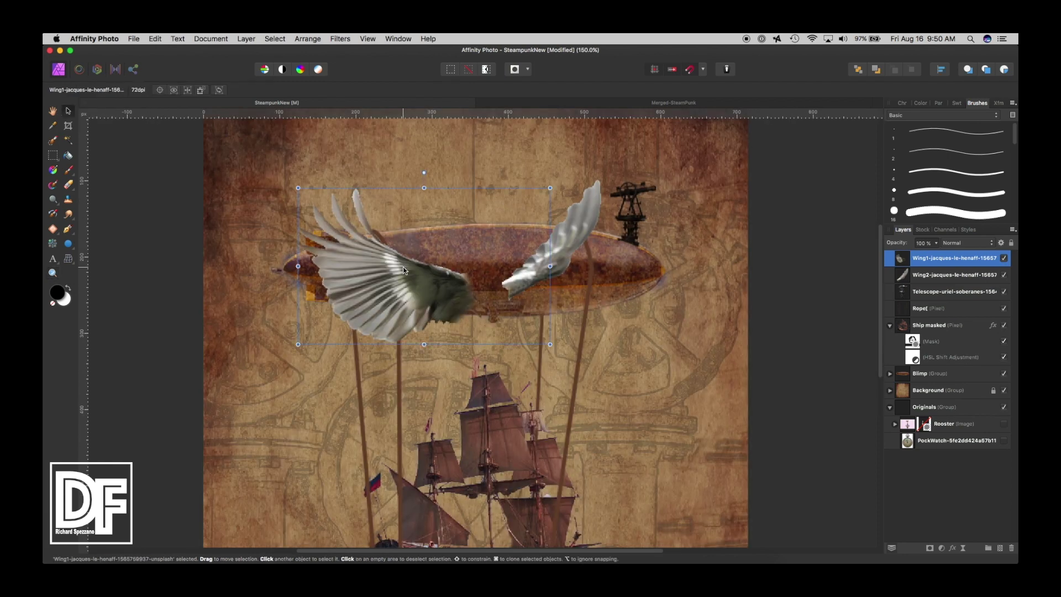
left_click_drag(327, 236, 327, 198)
left_click_drag(380, 247, 384, 243)
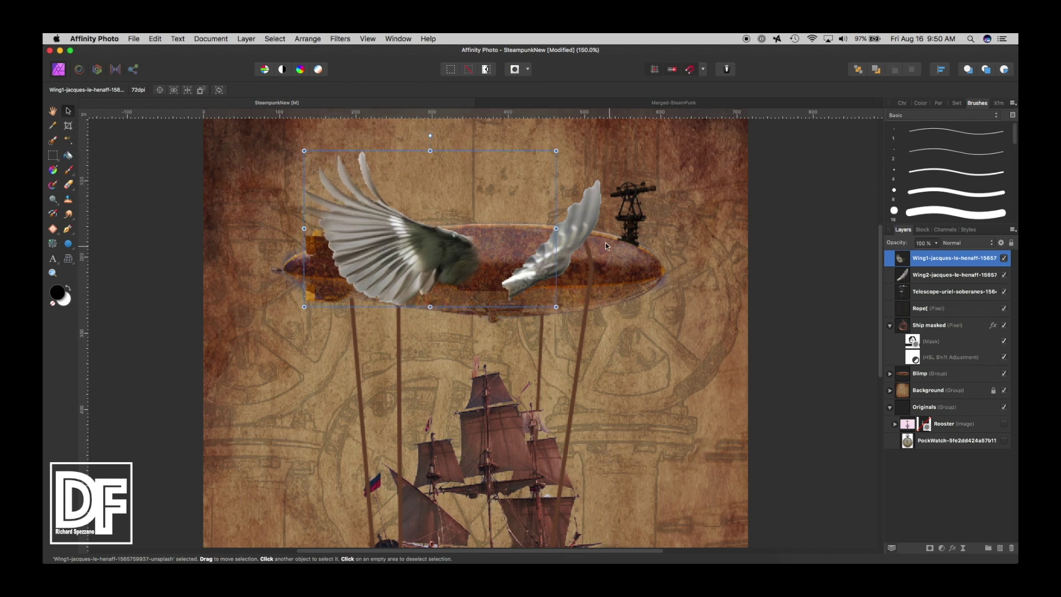
left_click(580, 223)
left_click_drag(581, 213, 575, 169)
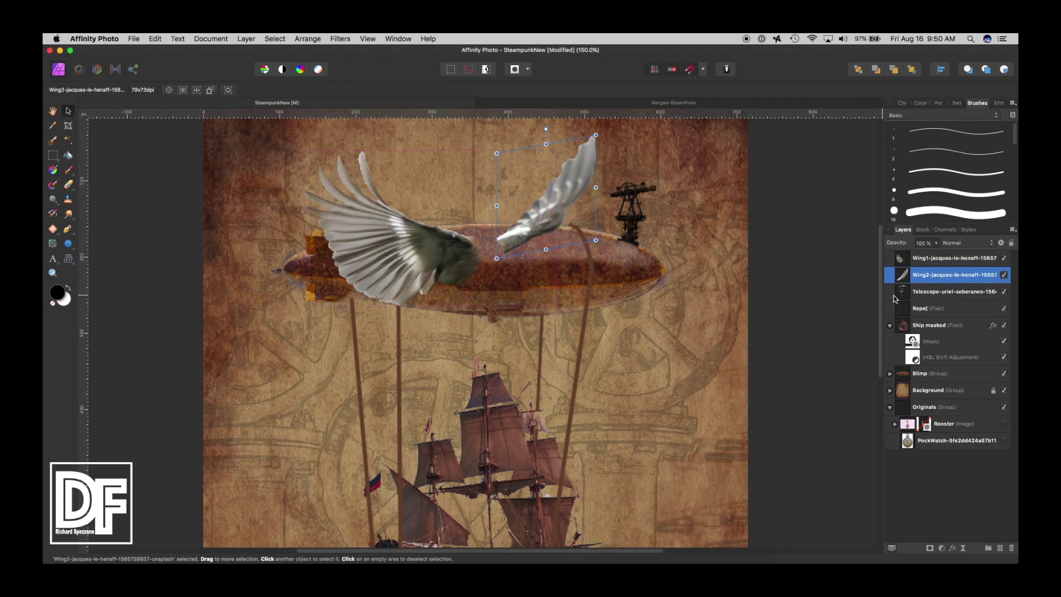
- Collapse the Ship masked layer, then try moving Wing1 beneath the Blimp group and undo the reordering
left_click(889, 325)
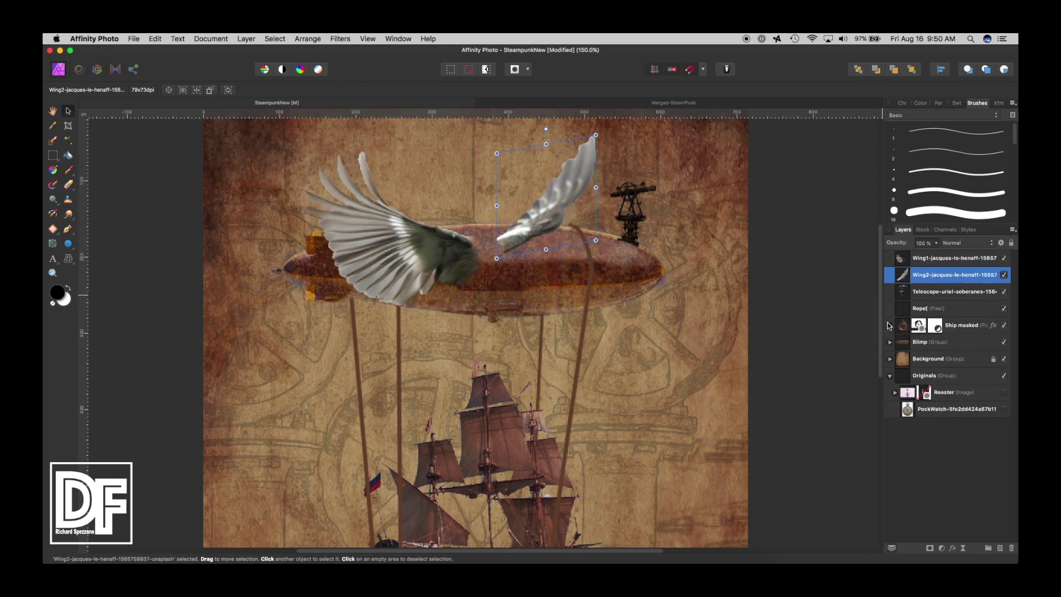
left_click_drag(904, 264, 901, 359)
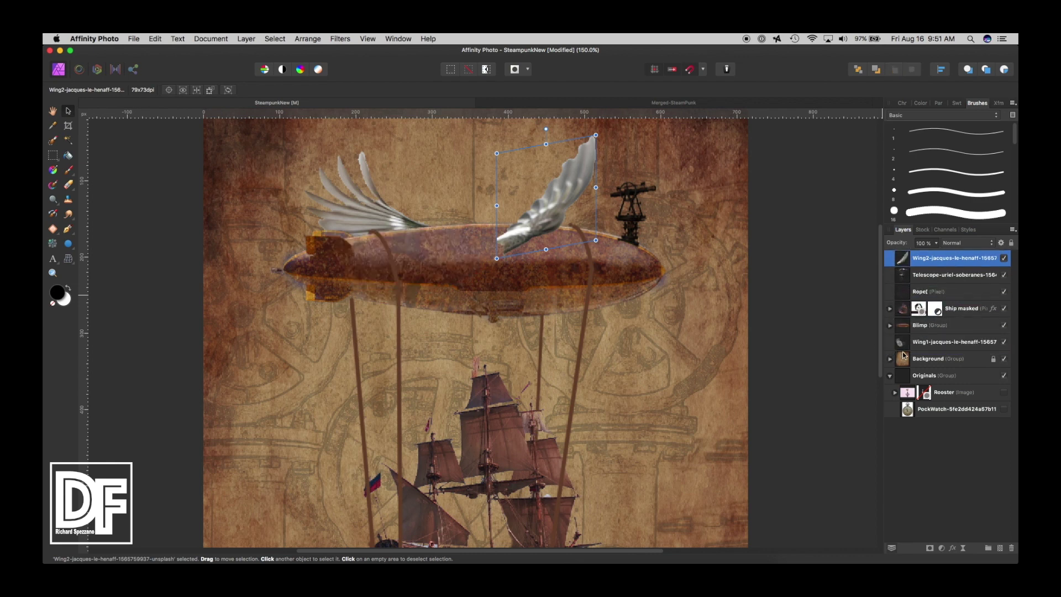
key("super+z")
key("super+bracketright")
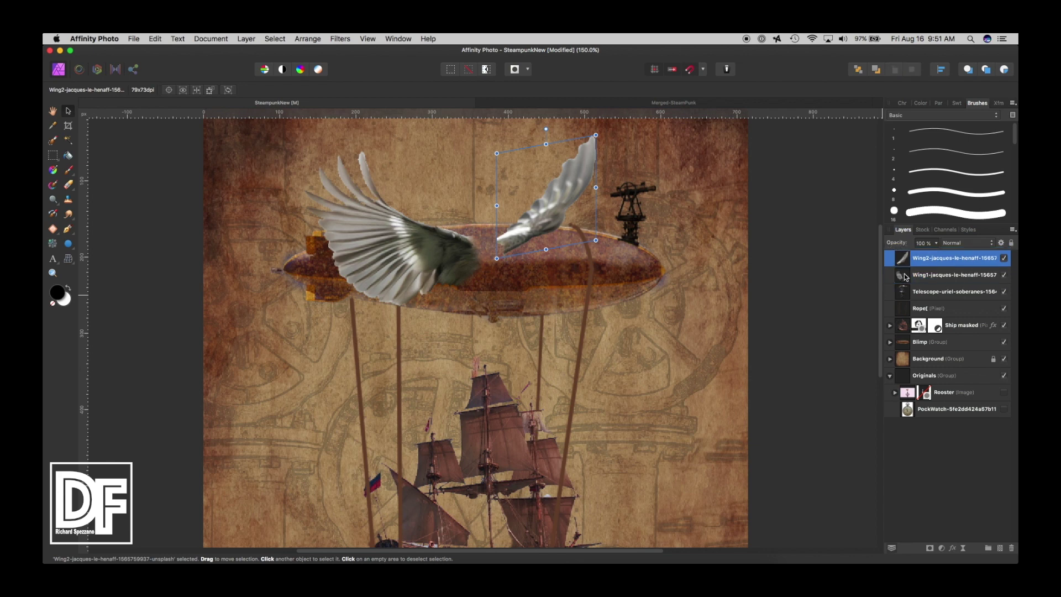
left_click_drag(903, 273, 898, 350)
key("super+z")
- Move the Wing2 layer between the Blimp and Background groups so that wing sits behind the blimp
left_click_drag(901, 276, 898, 350)
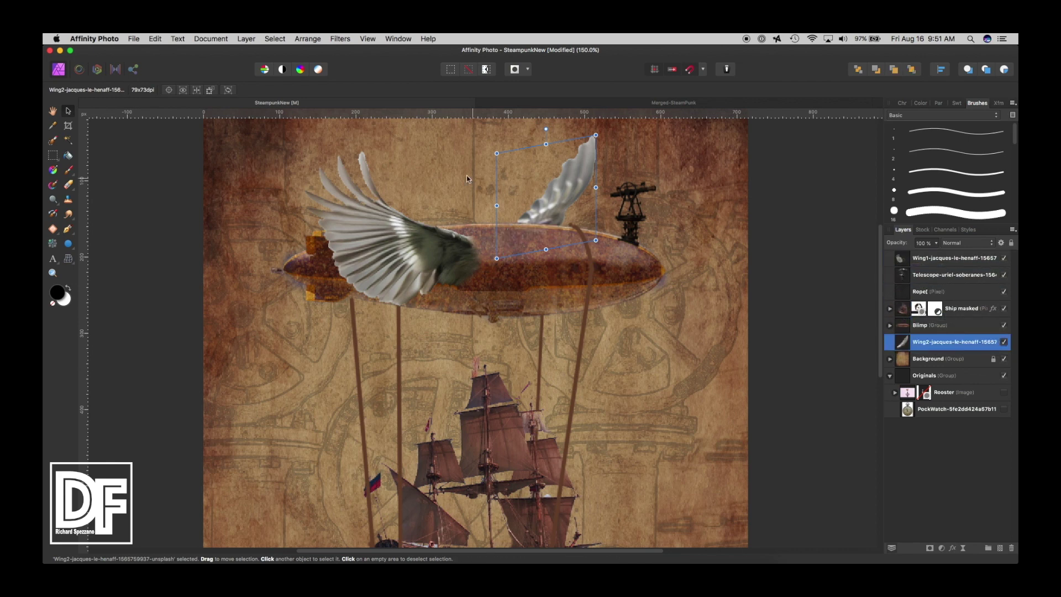
scroll(712, 222, "down", 5)
scroll(710, 221, "up", 7)
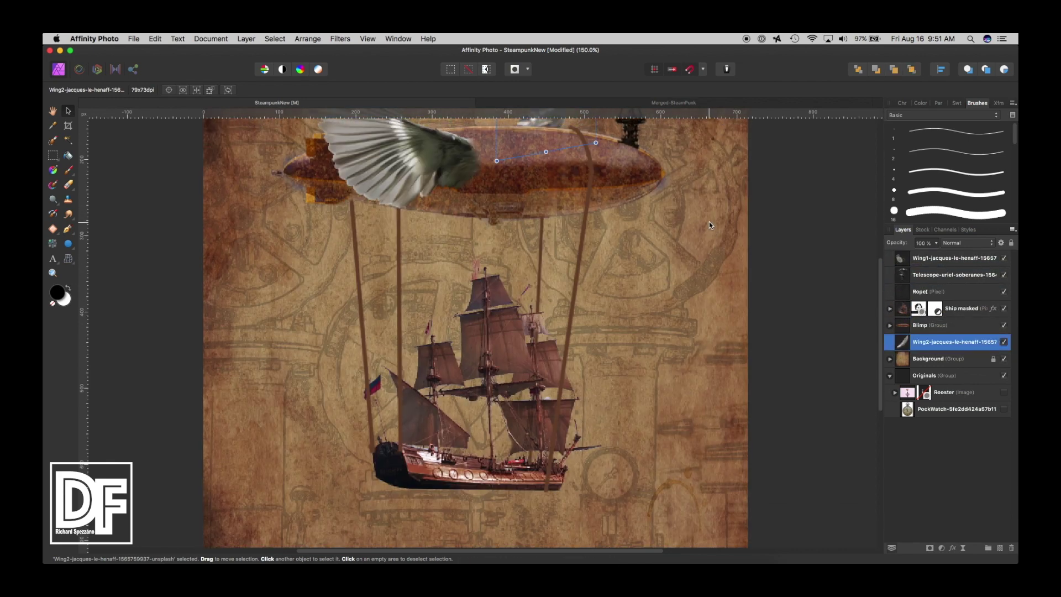
- Shift Wing1 forward to the middle of the blimp and move Wing2 forward and slightly down so it sits behind the telescope
key("super+minus")
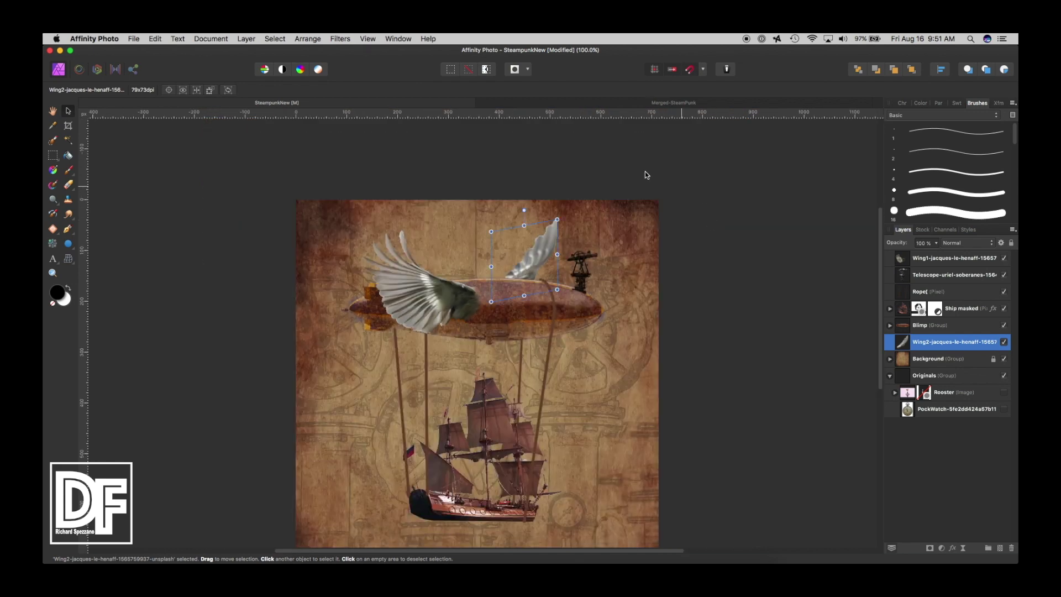
left_click(210, 217)
left_click_drag(410, 295, 450, 296)
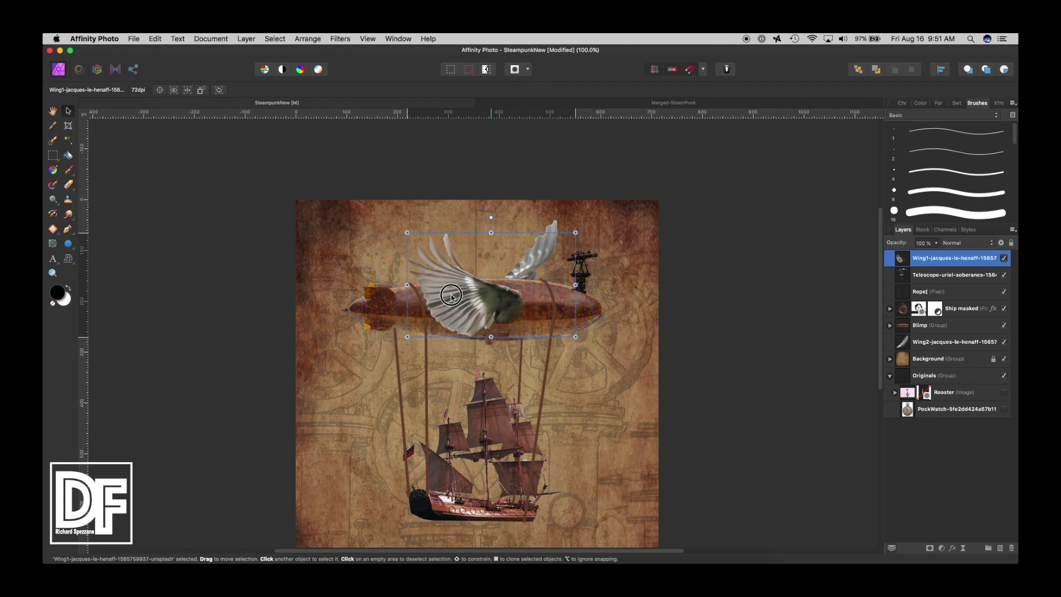
left_click_drag(538, 253, 563, 267)
left_click(725, 277)
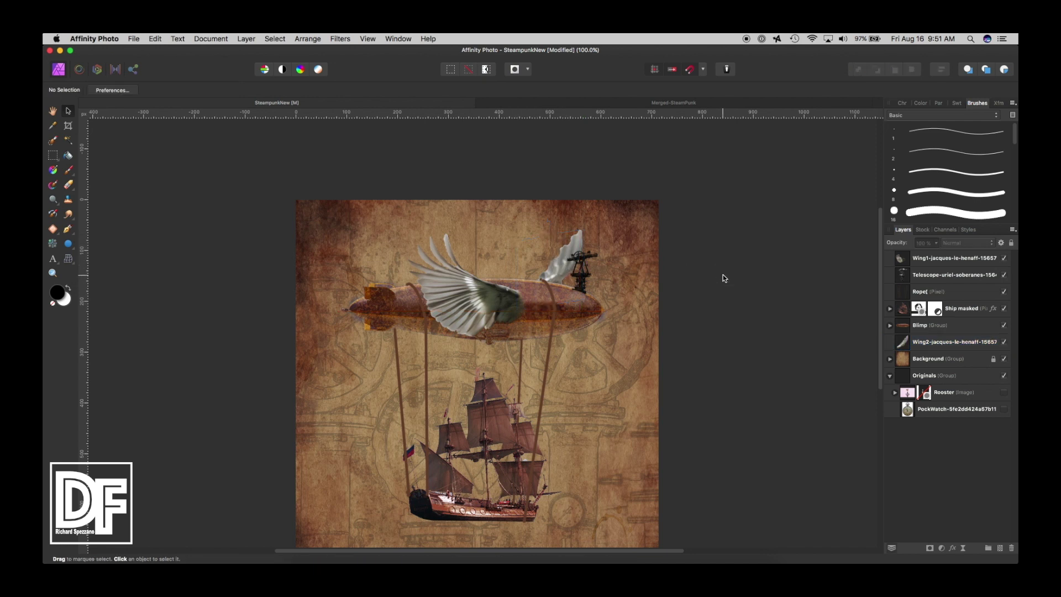
- Nudge Wing1 slightly upward on the blimp, and scale Wing2 down a little and lower it beside the telescope
left_click(460, 298)
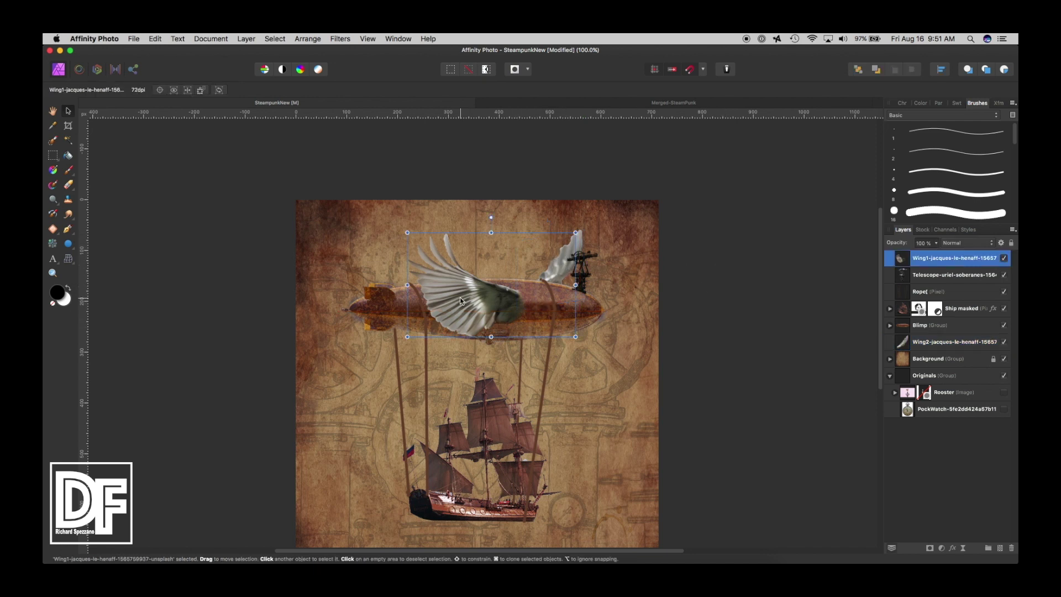
left_click_drag(482, 305, 482, 299)
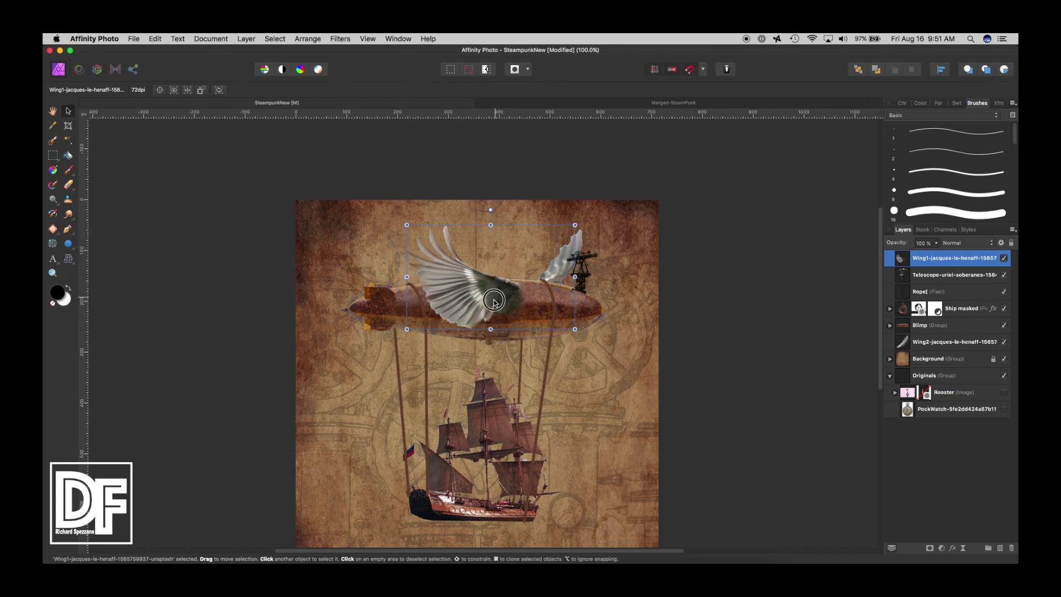
left_click(584, 245)
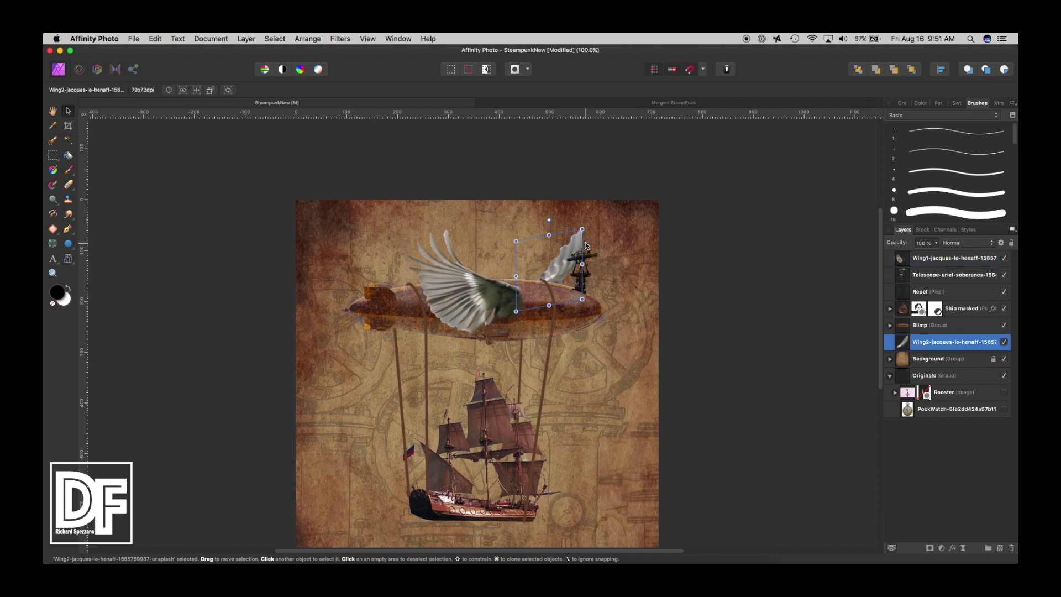
left_click_drag(582, 228, 556, 272)
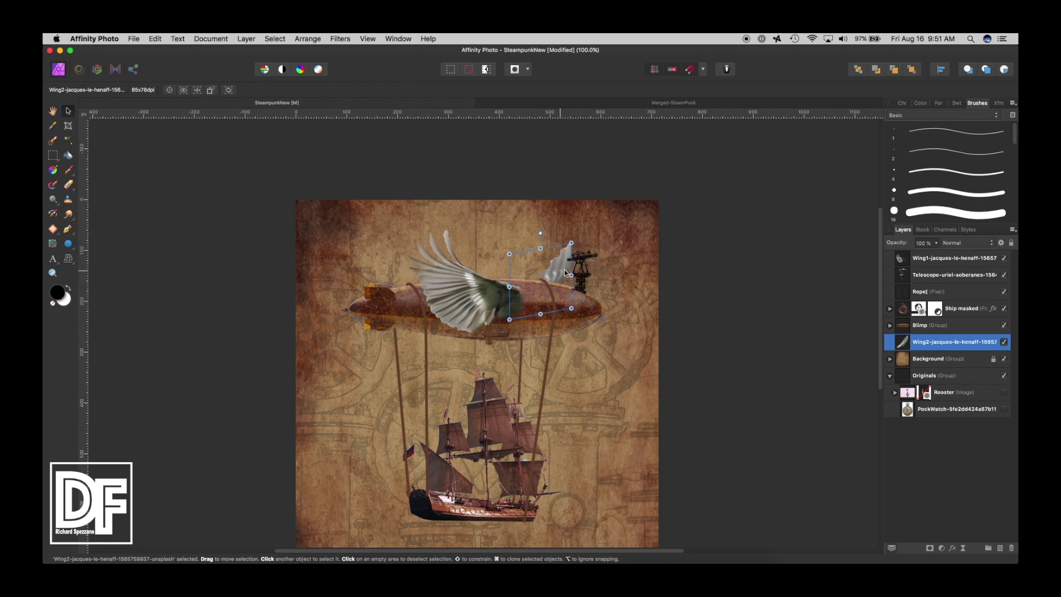
left_click(701, 247)
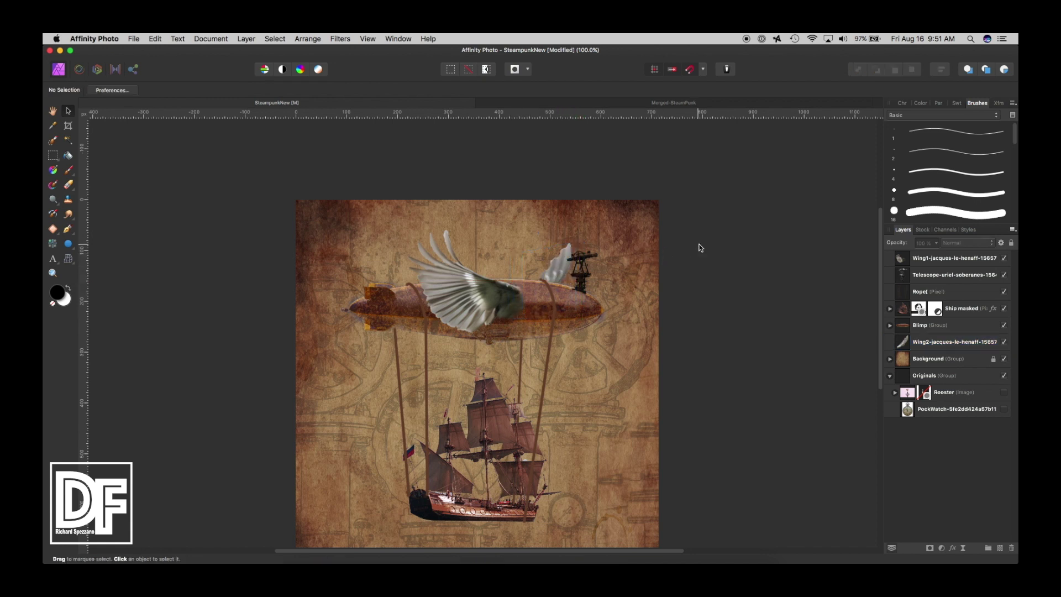
- Add a Color Overlay effect to Wing1 in a brown sampled from the parchment background, and open the overlay's blend mode choices
left_click(466, 284)
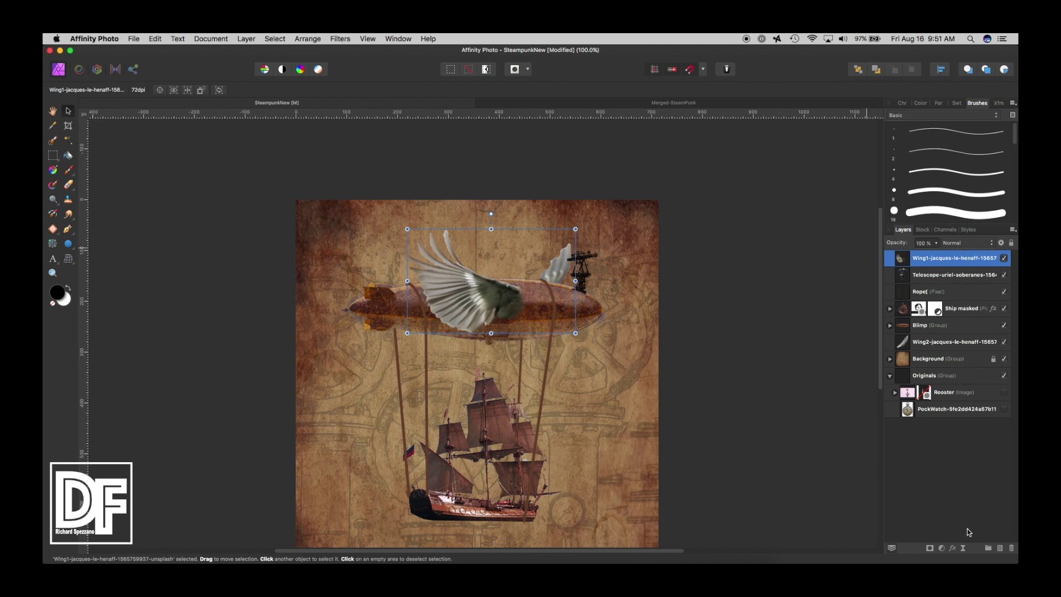
left_click(953, 549)
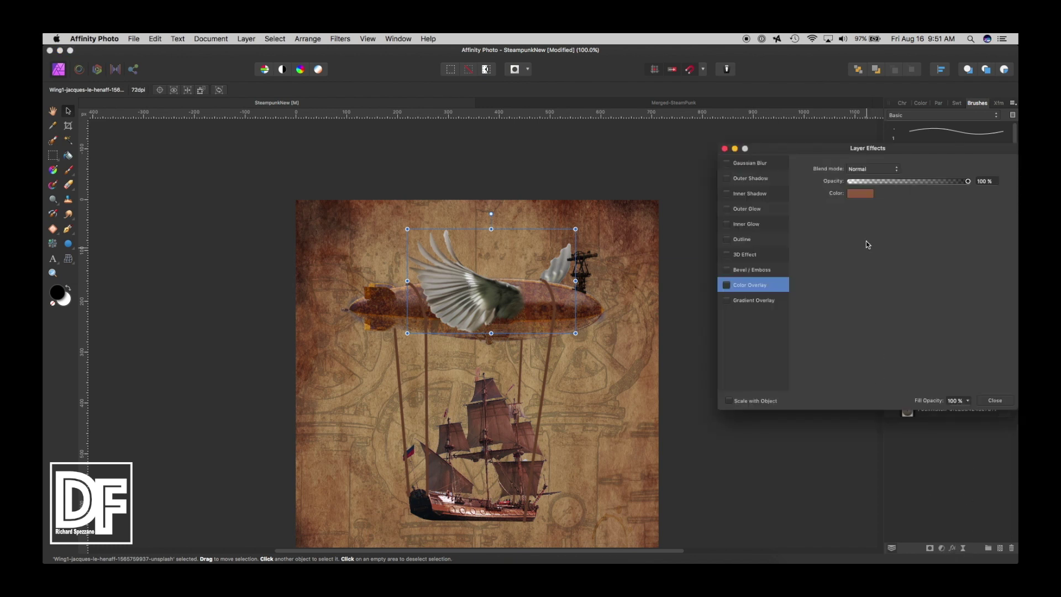
left_click(854, 196)
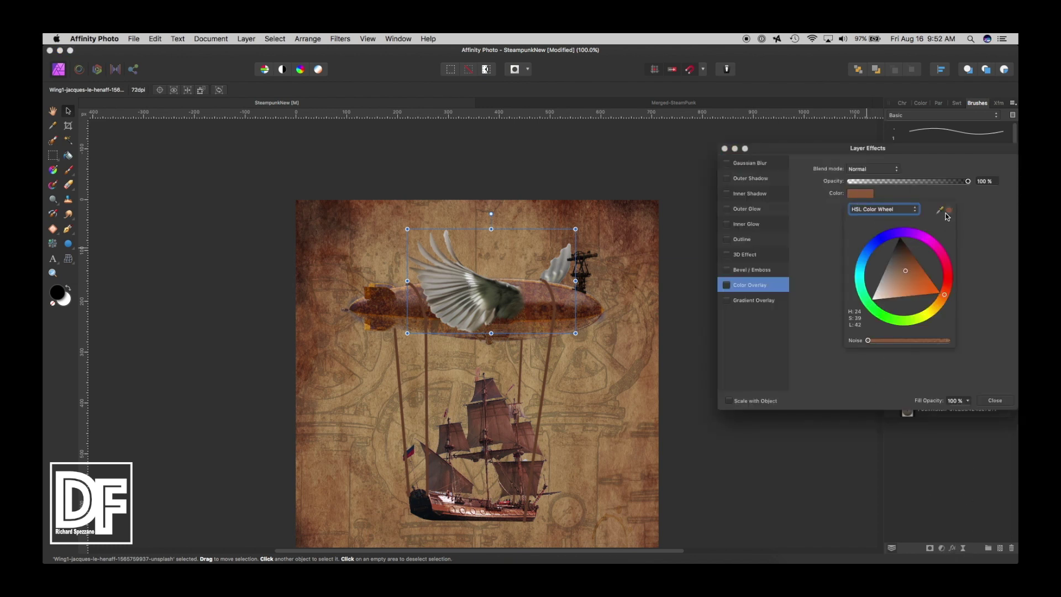
left_click_drag(949, 210, 549, 228)
left_click(885, 172)
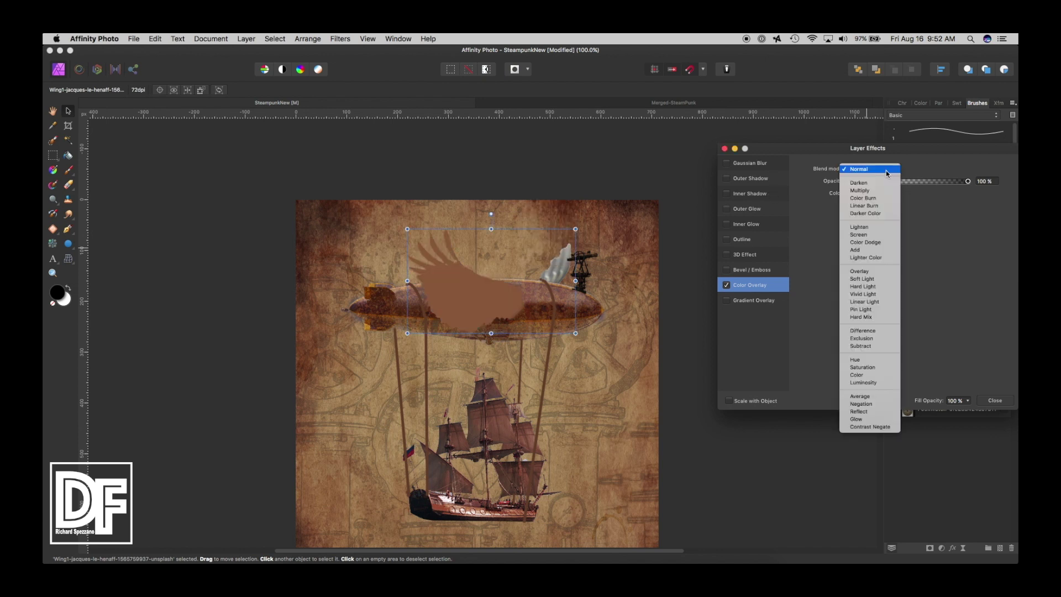
- Set the front wing's Color Overlay blend mode to Soft Light and close the layer effects
left_click(859, 183)
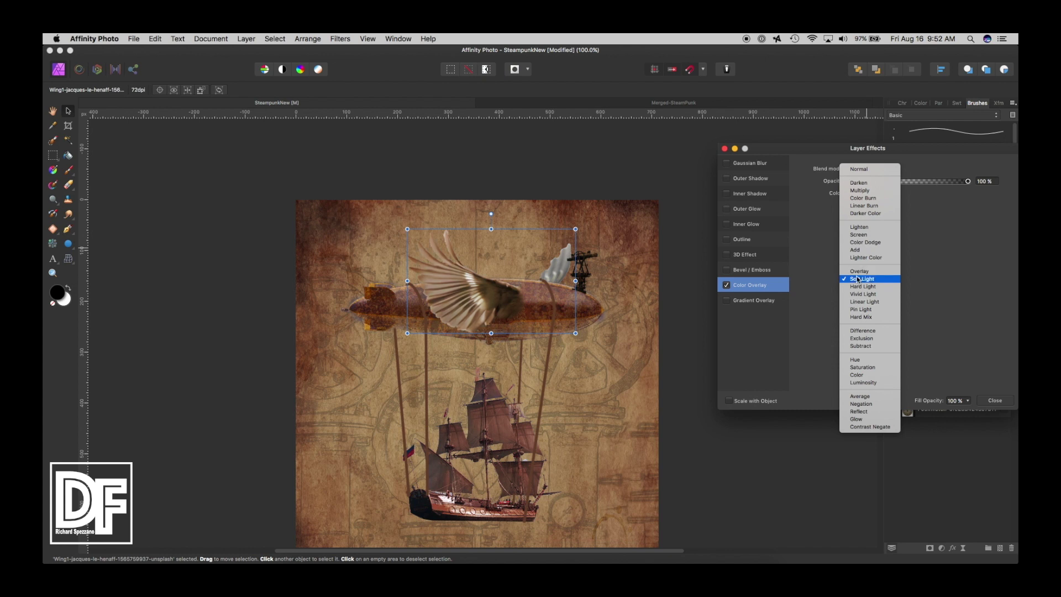
left_click(857, 279)
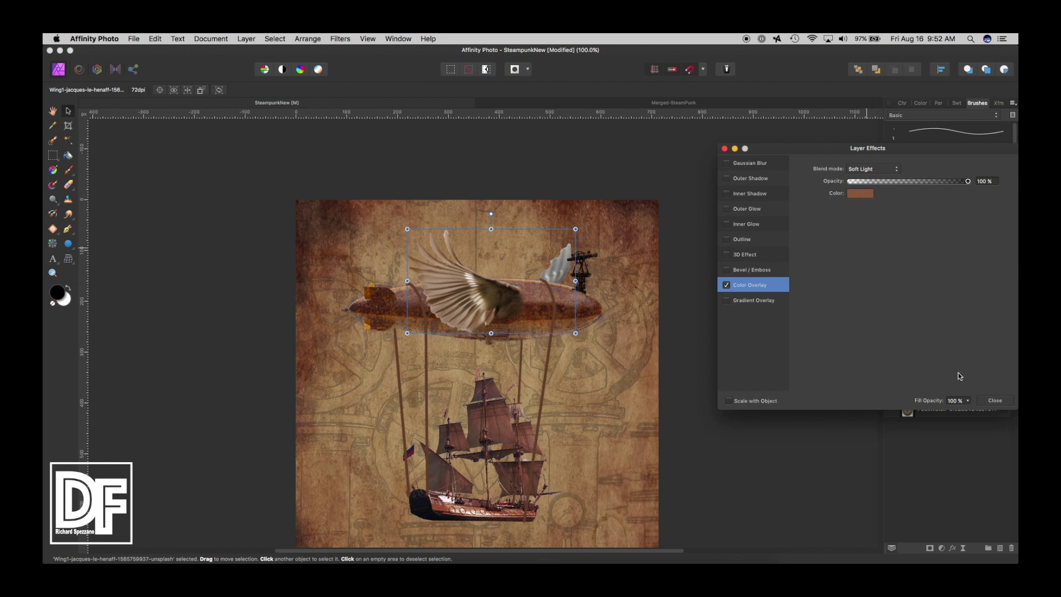
left_click(993, 402)
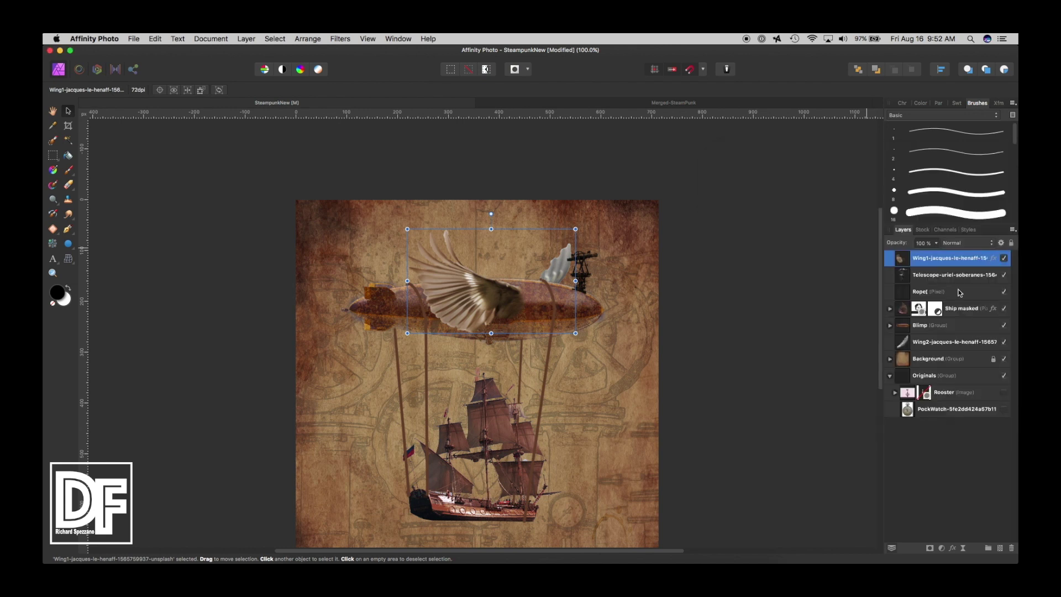
- Copy the Wing1 layer's color overlay effect and paste only the effect onto the Wing2 layer
left_click(901, 342)
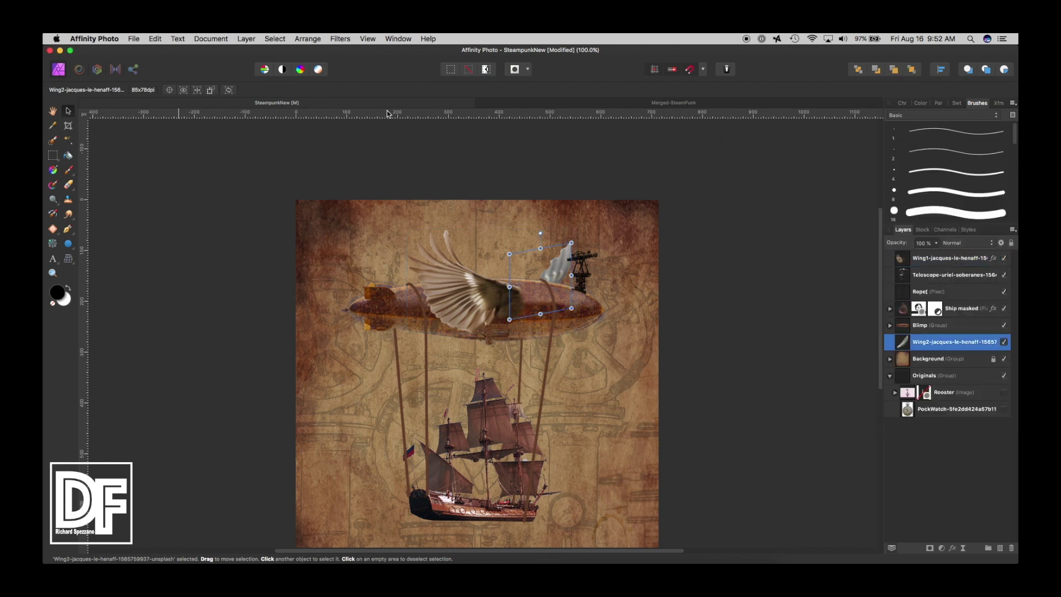
left_click(905, 262)
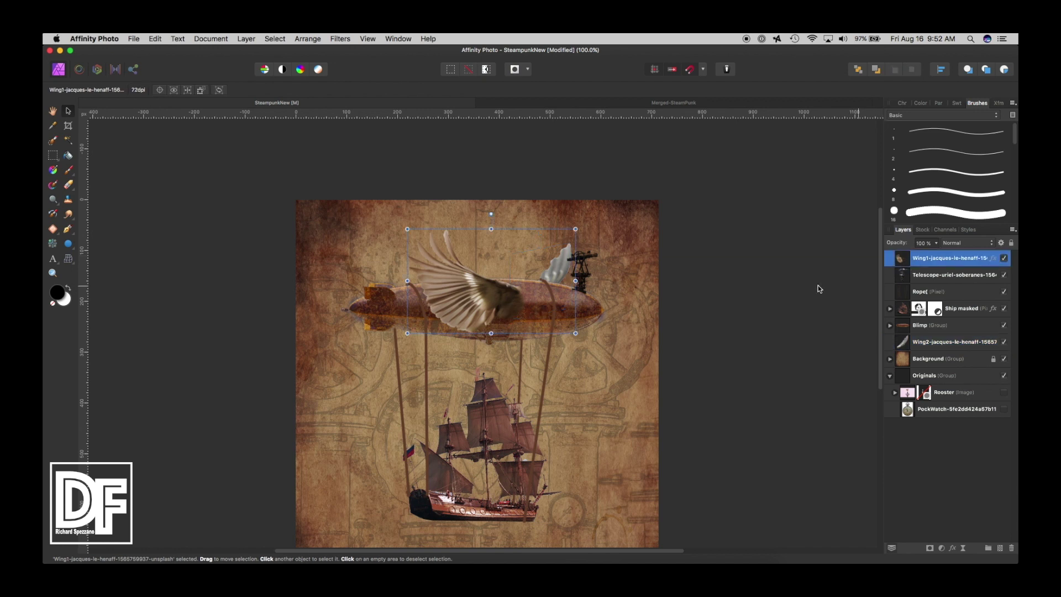
left_click(160, 39)
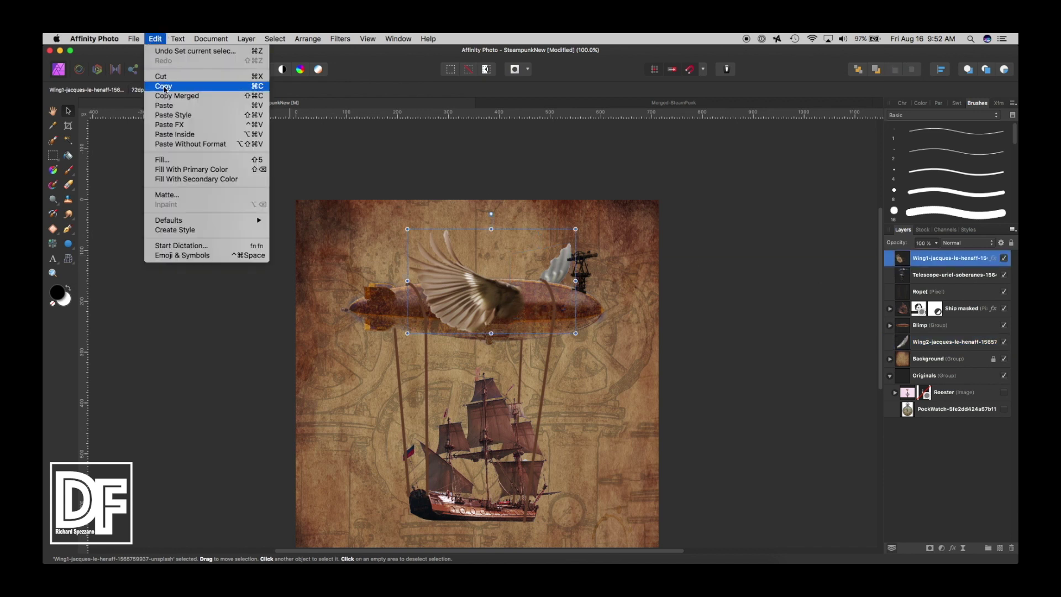
left_click(193, 90)
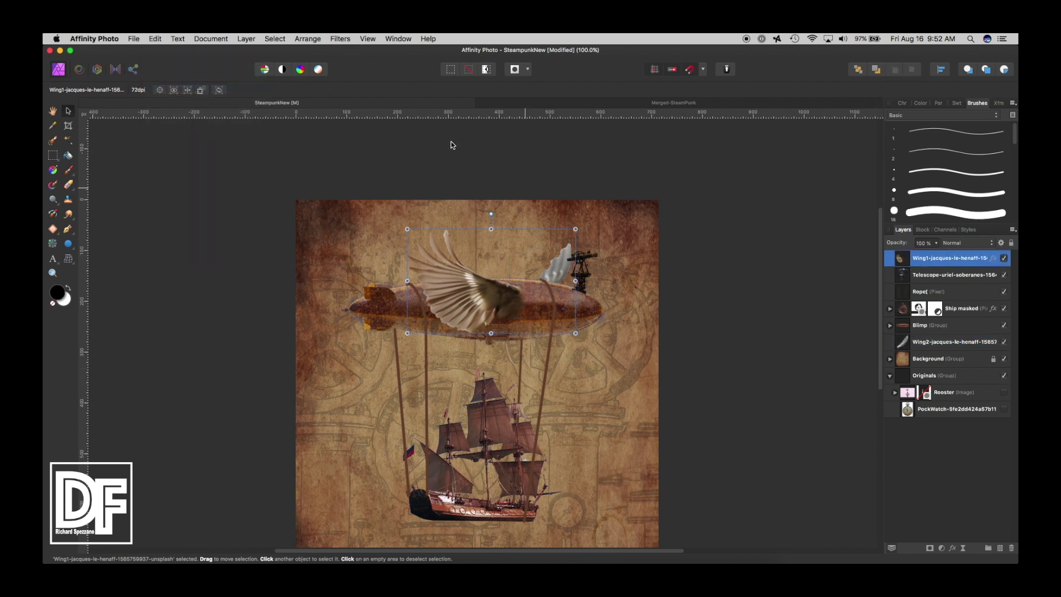
left_click(155, 38)
left_click(166, 127)
left_click(905, 341)
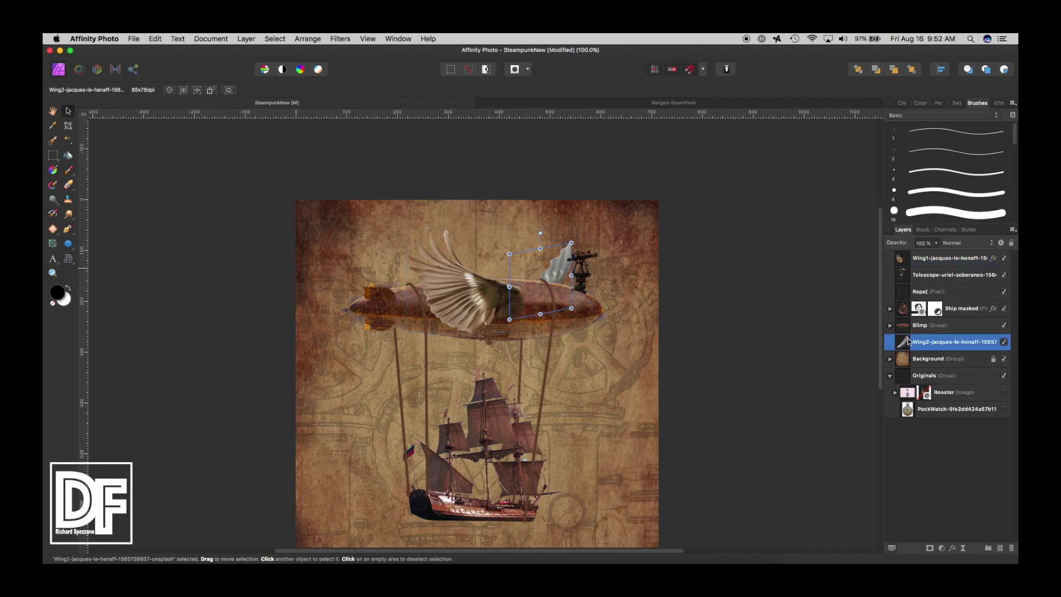
left_click(156, 39)
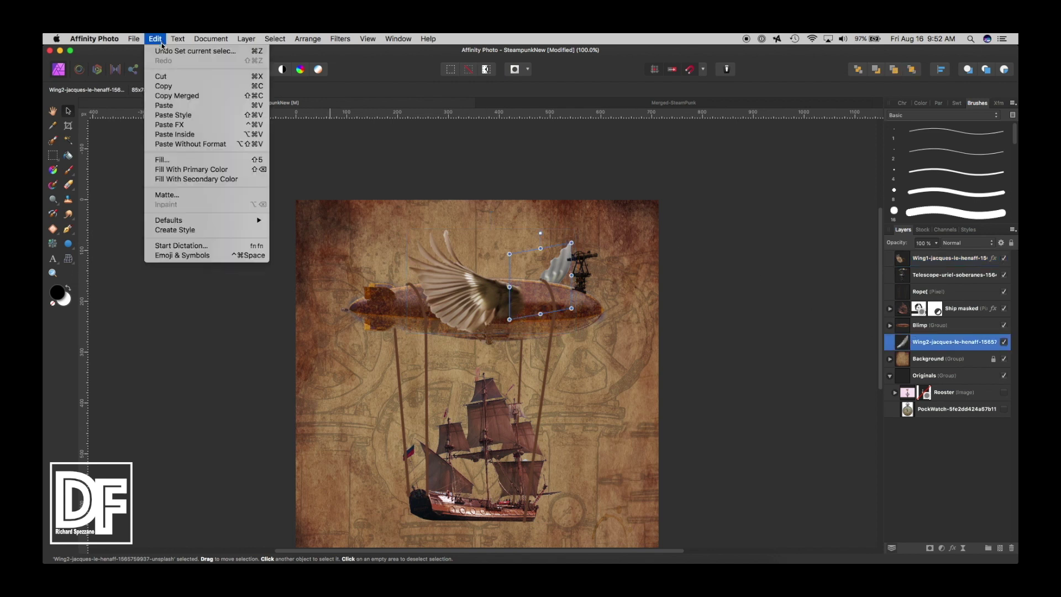
left_click(176, 124)
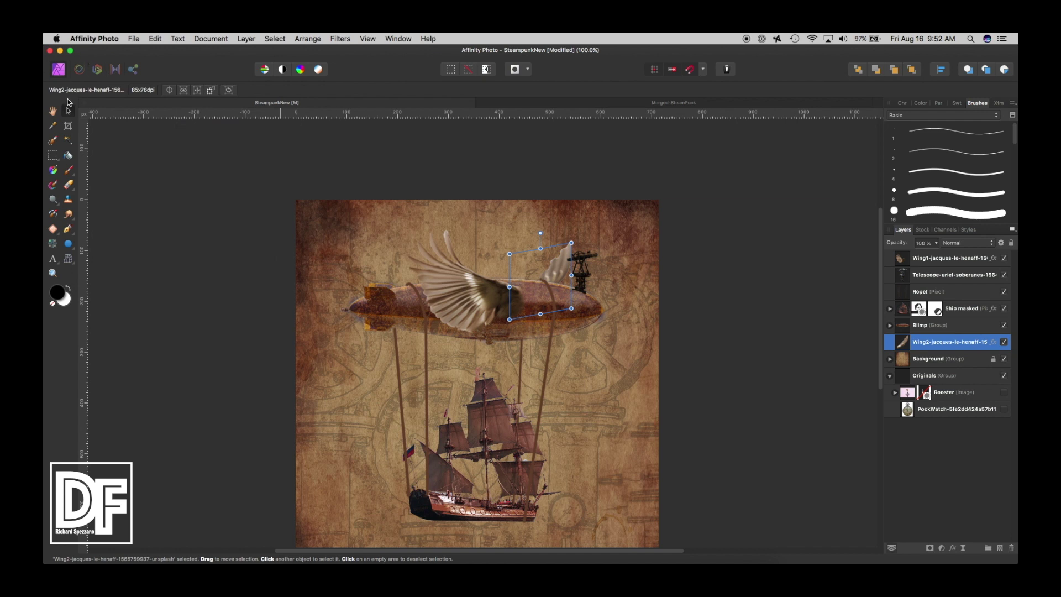
left_click(53, 111)
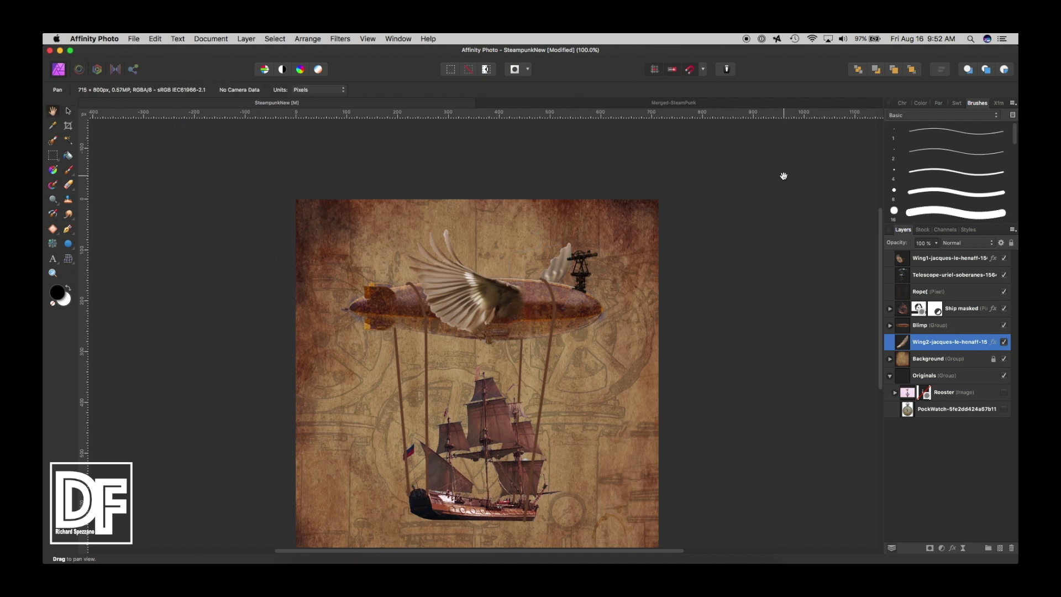
- Scale the front wing down slightly and shift both wings left along the blimp, toward its tail
left_click(69, 110)
left_click(449, 298)
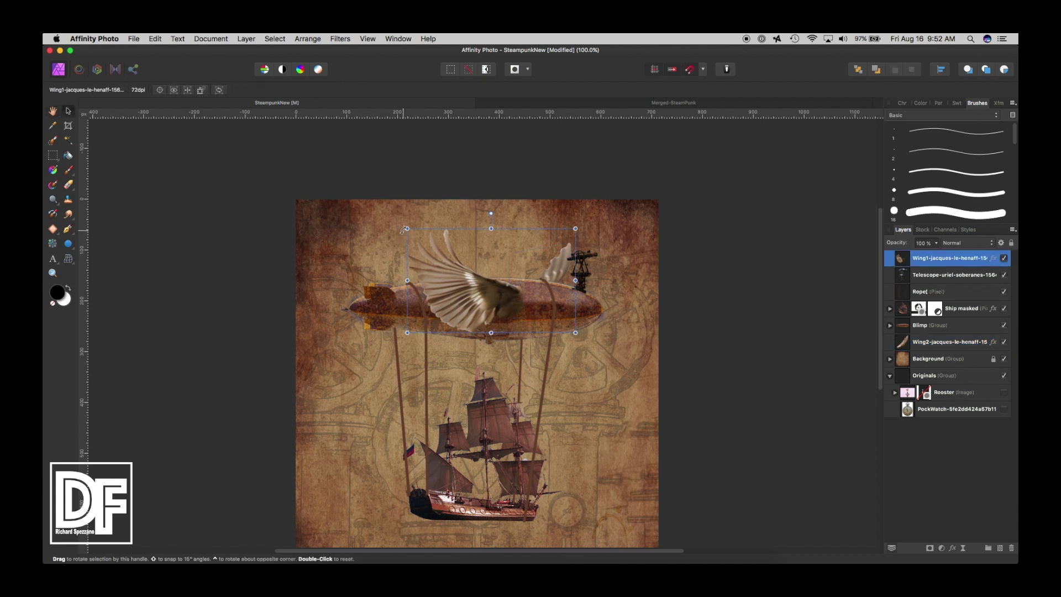
left_click_drag(404, 228, 415, 237)
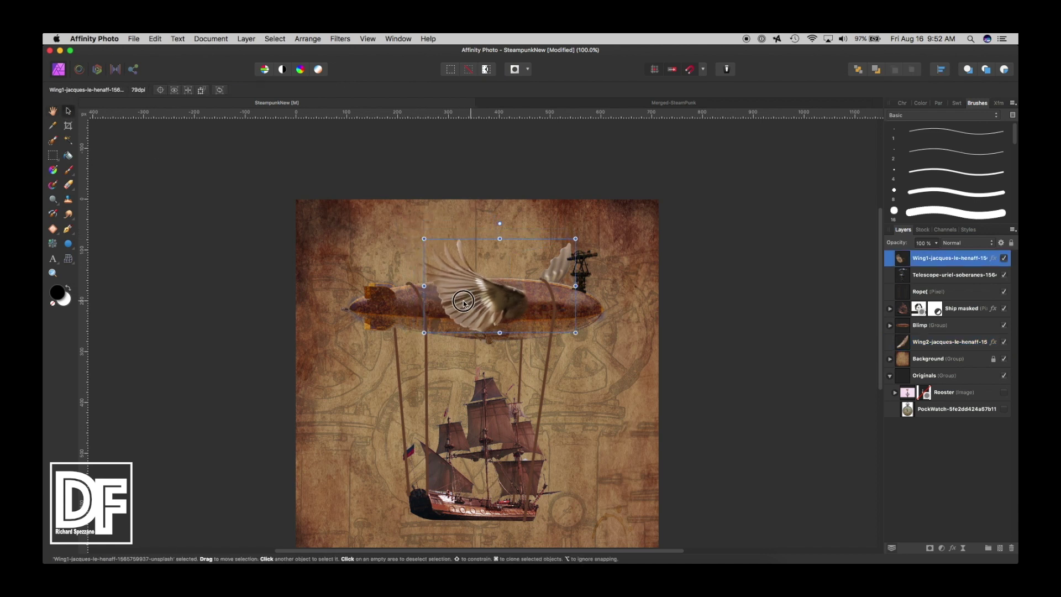
left_click_drag(459, 300, 443, 300)
left_click_drag(563, 253, 539, 253)
left_click(723, 271)
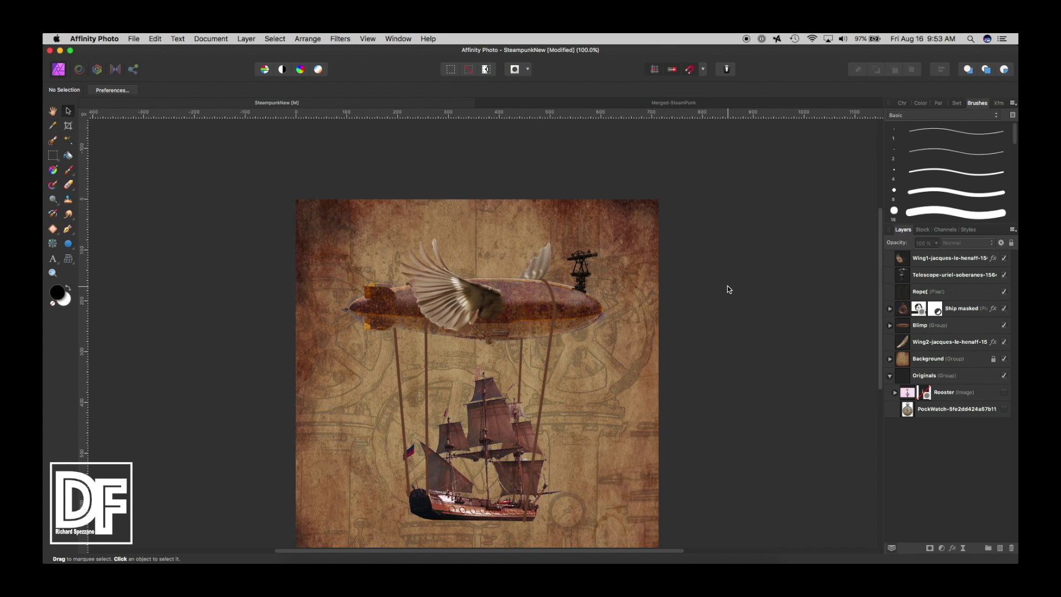
- Fine-tune the placement of the front and rear wings on the blimp, then deselect
left_click_drag(470, 300, 473, 298)
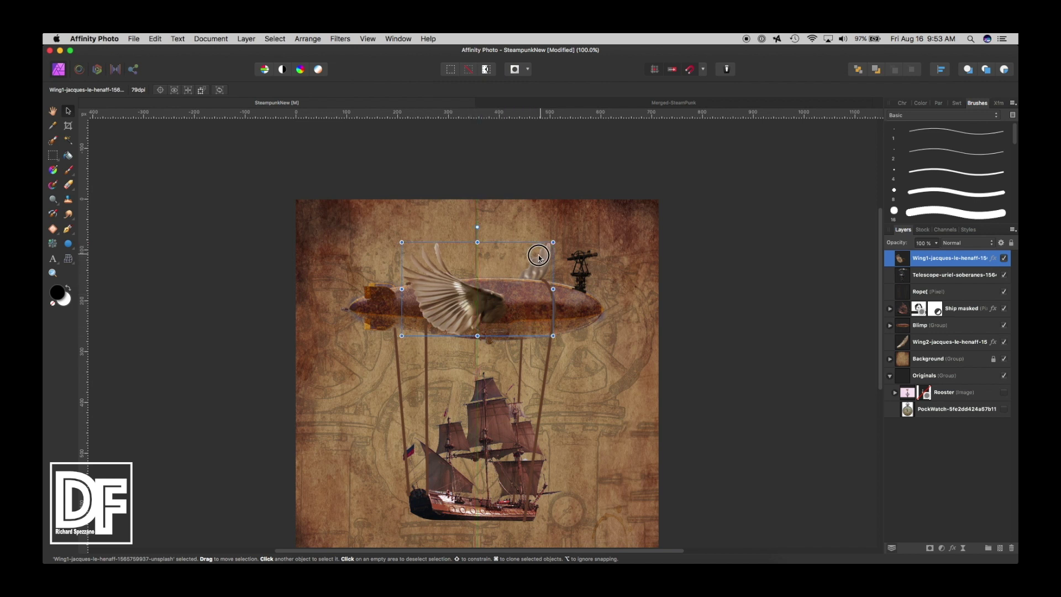
left_click(696, 253)
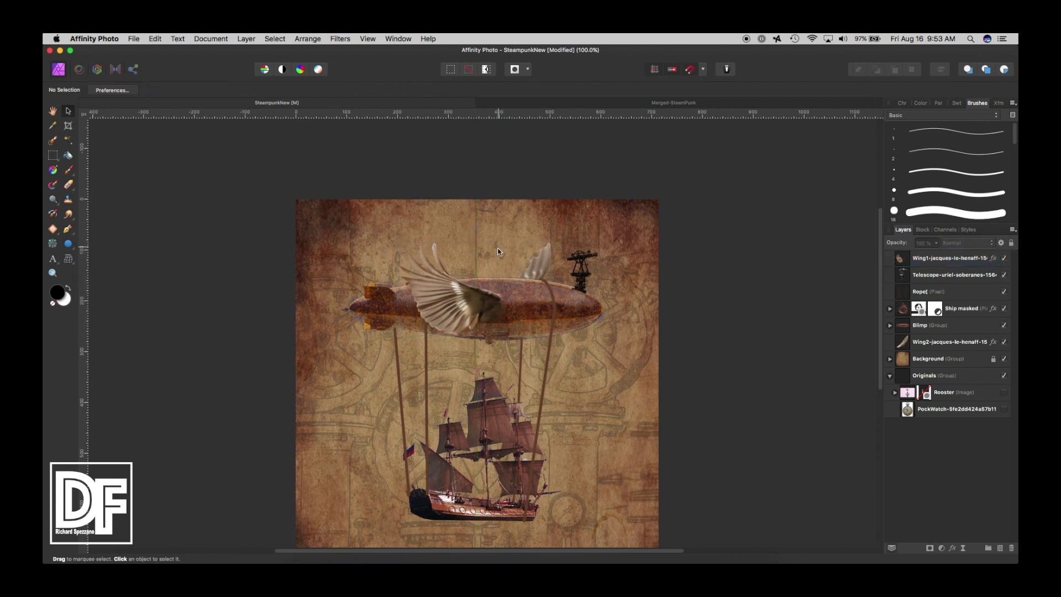
left_click(544, 260)
left_click_drag(544, 260, 544, 258)
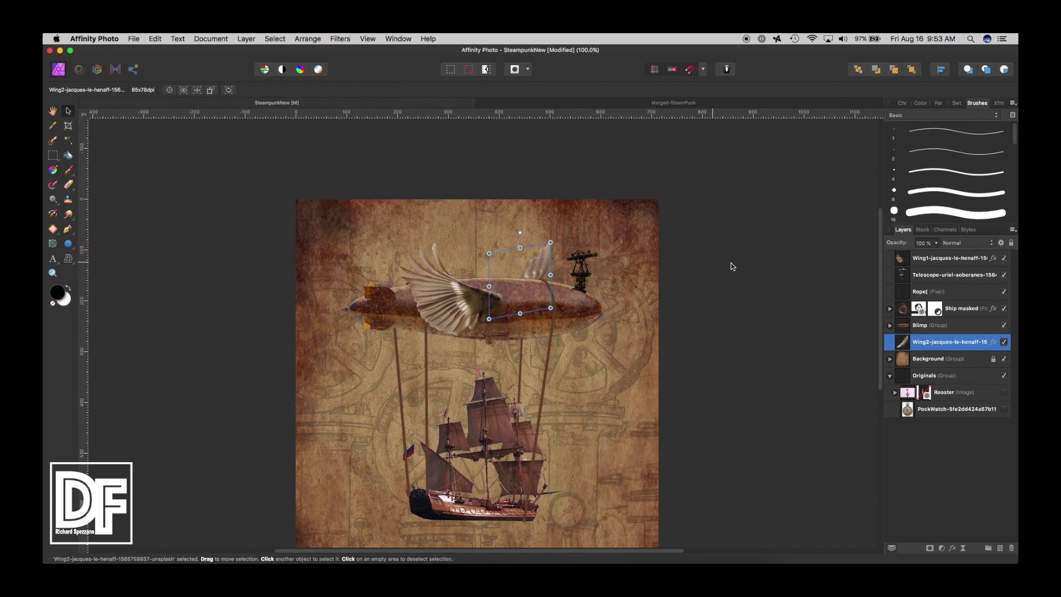
left_click(720, 268)
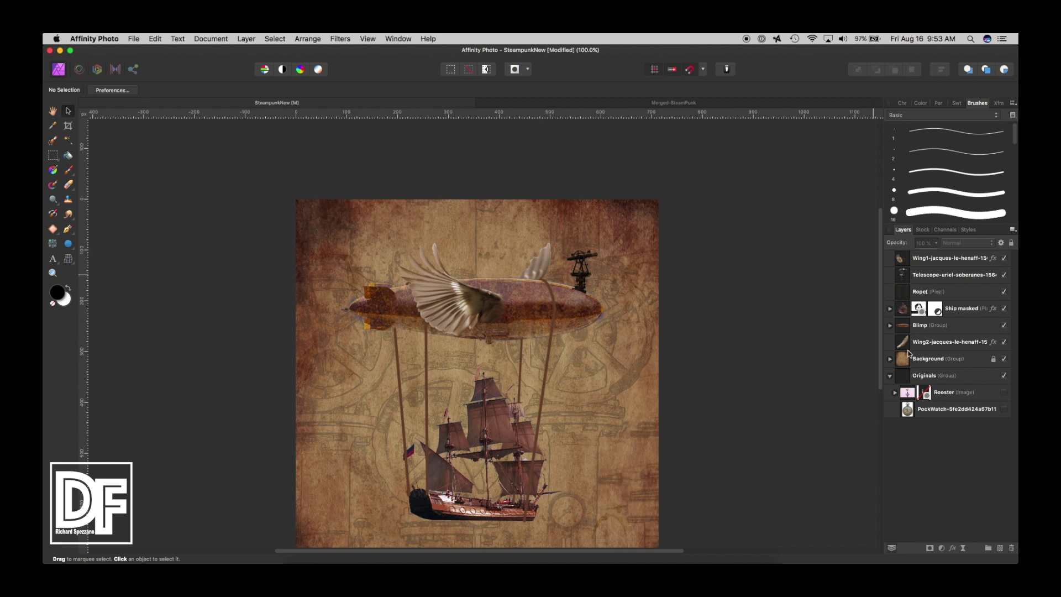
- Make the pocket watch layer visible and move it out of the Originals group to the top of the layer stack
left_click(925, 410)
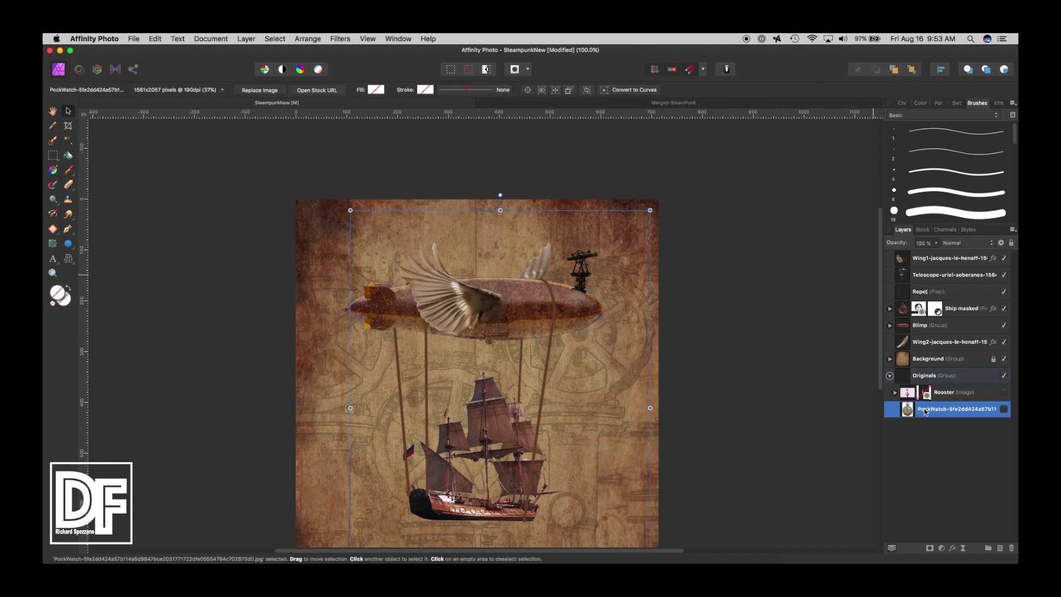
left_click(1003, 409)
left_click_drag(907, 409, 904, 256)
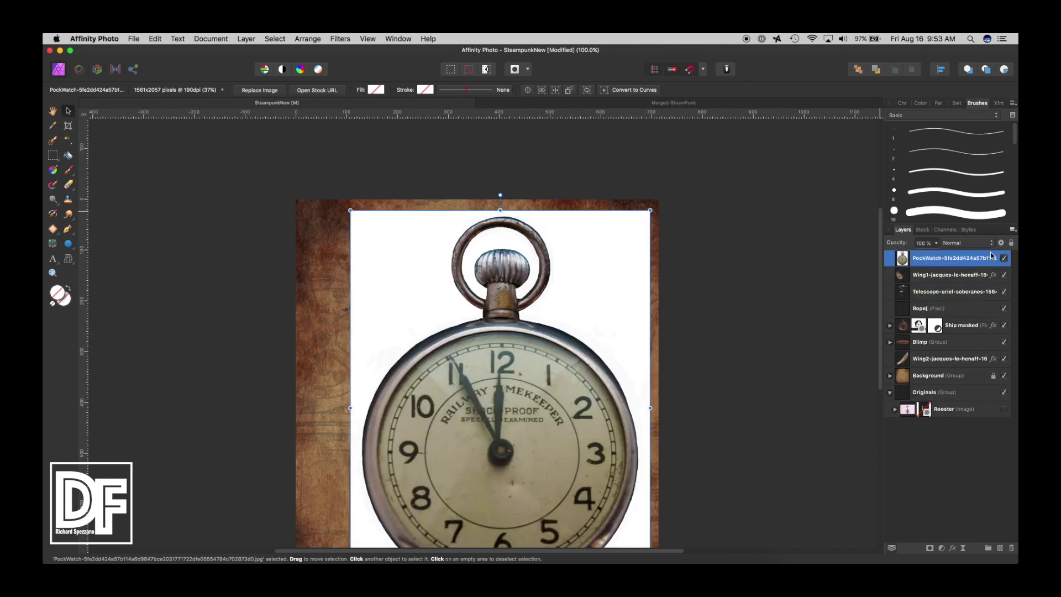
left_click(1003, 258)
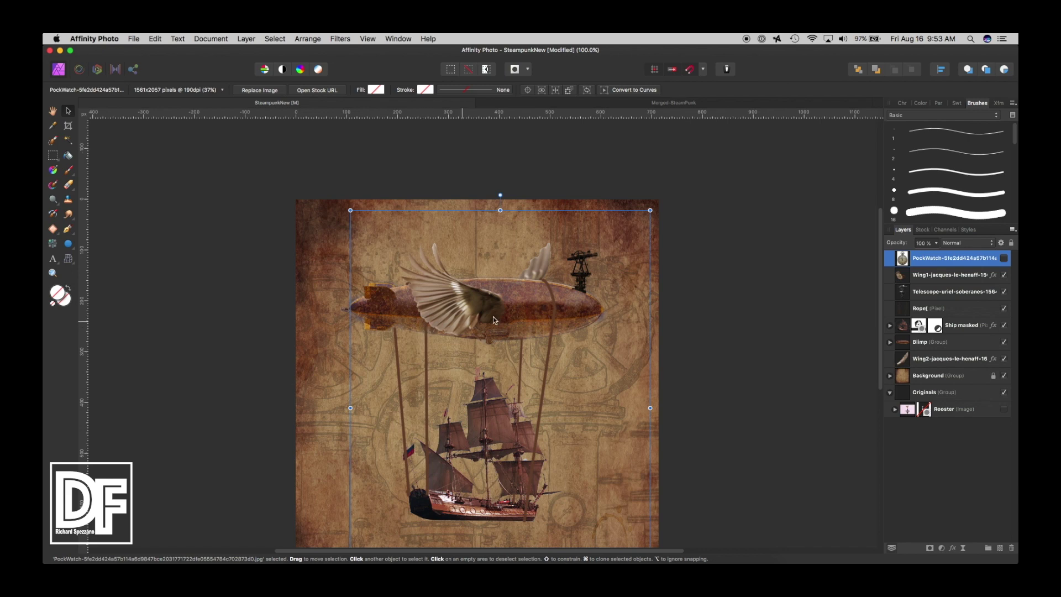
left_click(1003, 258)
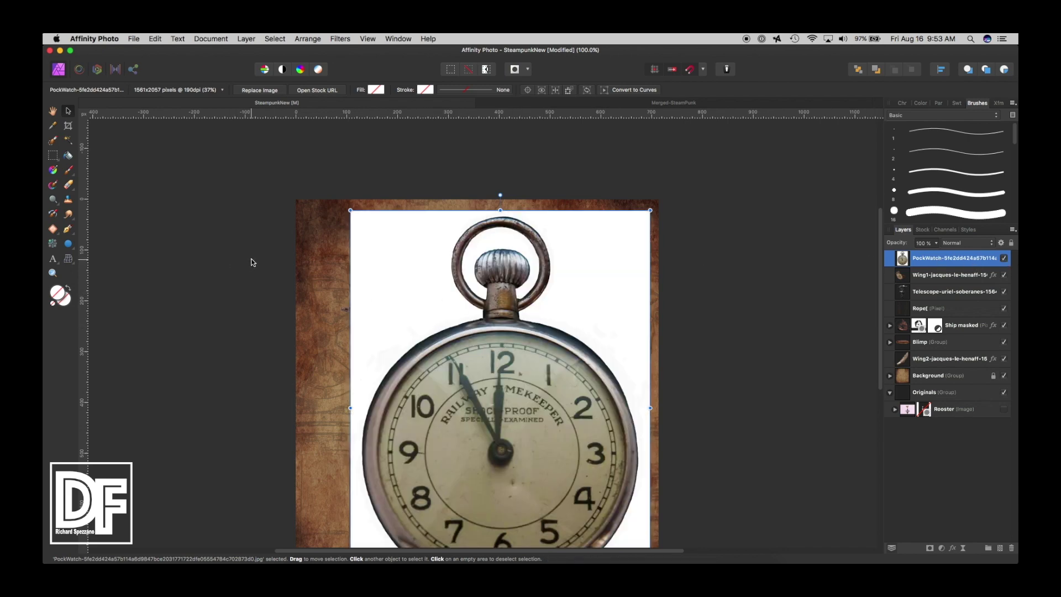
- Select the white background around the pocket watch with the Selection Brush
key("super+minus")
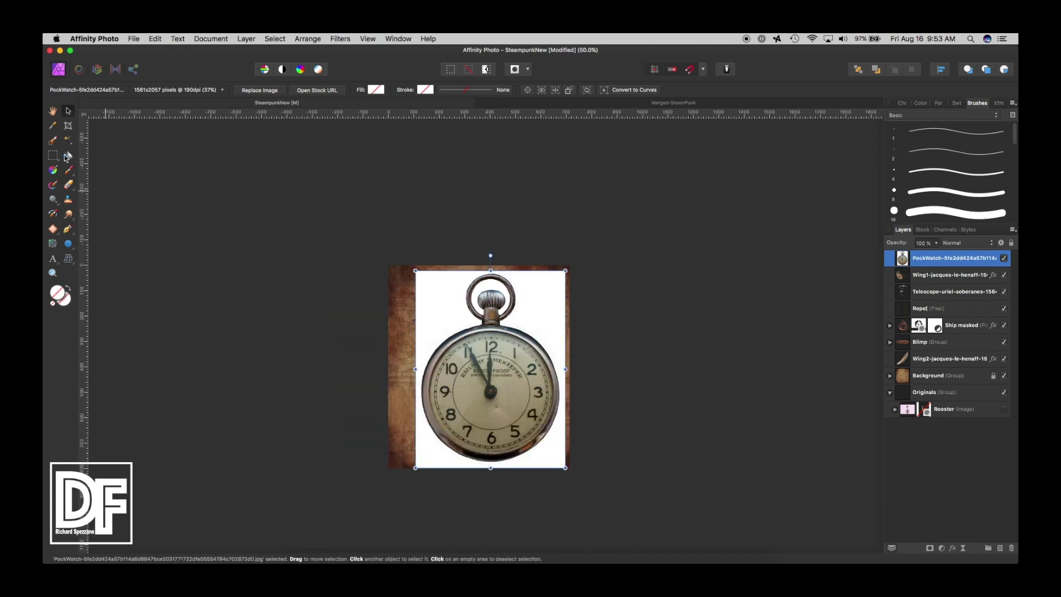
left_click(52, 140)
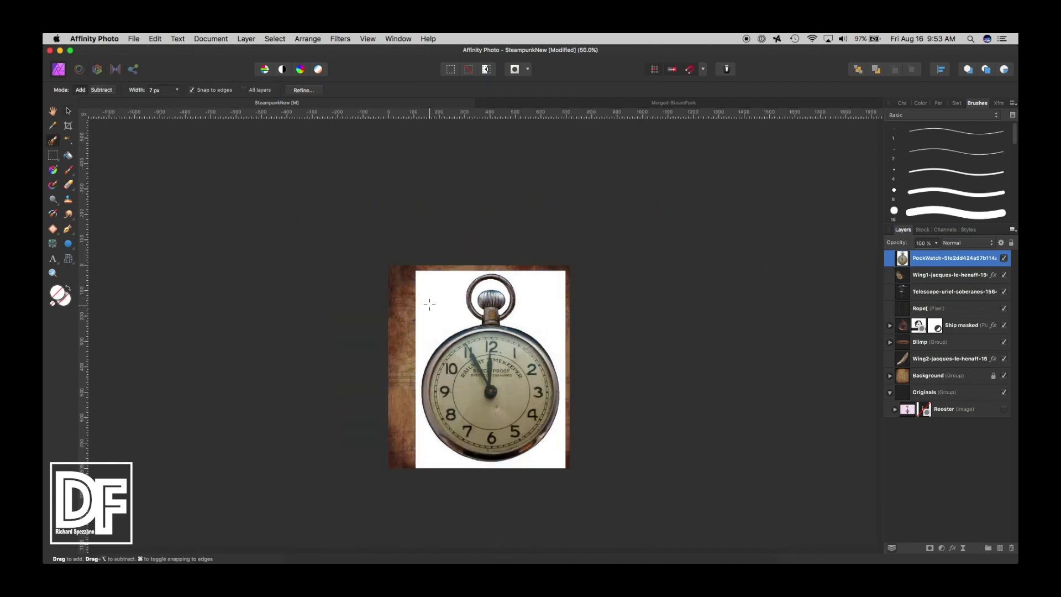
left_click_drag(429, 304, 420, 454)
mouse_move(432, 300)
left_mouse_down()
mouse_move(421, 348)
mouse_move(429, 343)
left_mouse_up()
- Invert the pixel selection, mask the pocket watch layer with it, and deselect
left_click(275, 39)
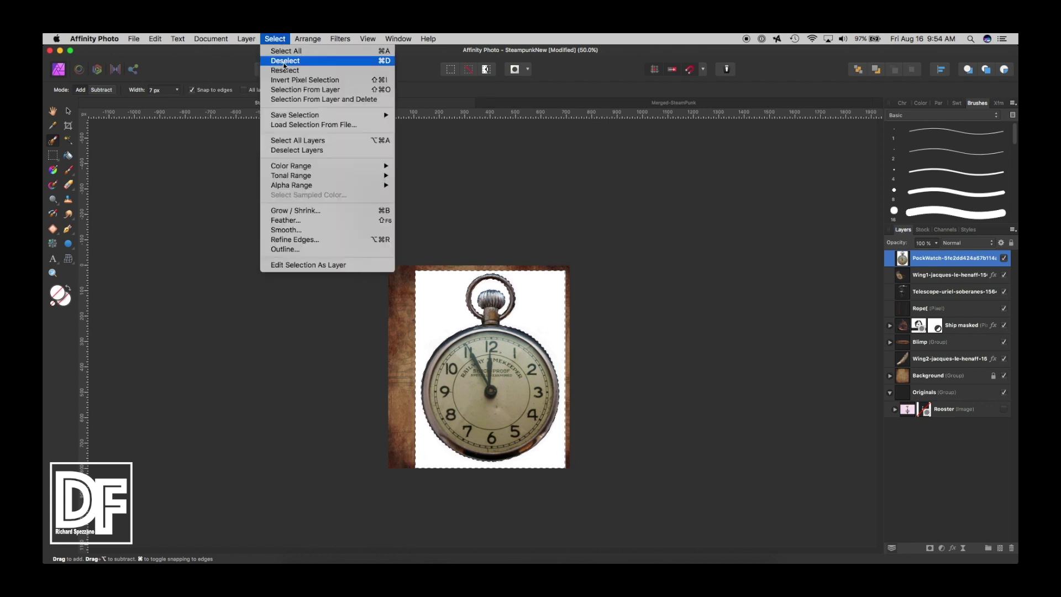
left_click(281, 80)
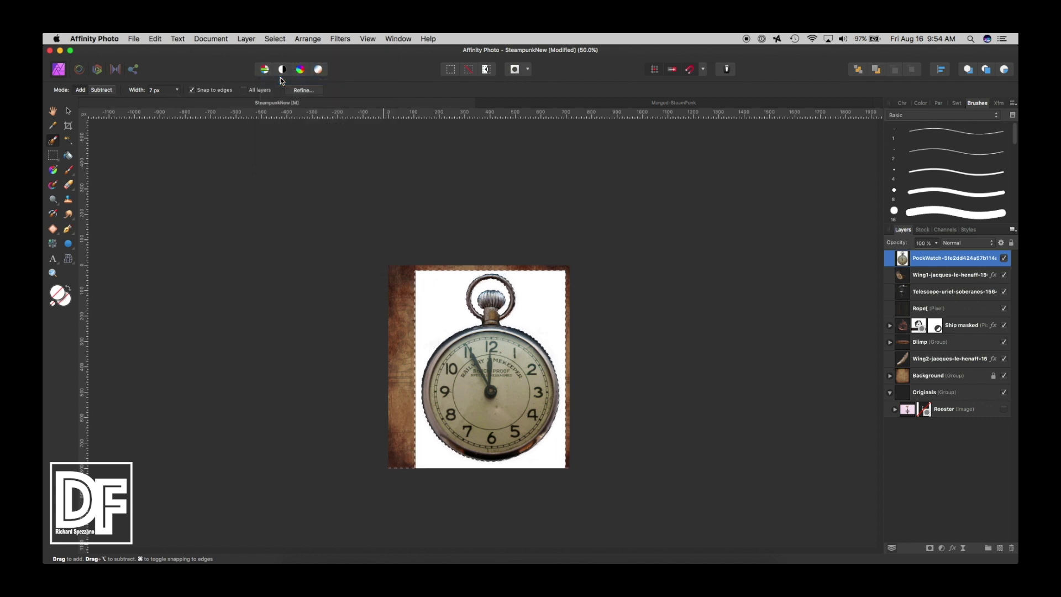
left_click(930, 549)
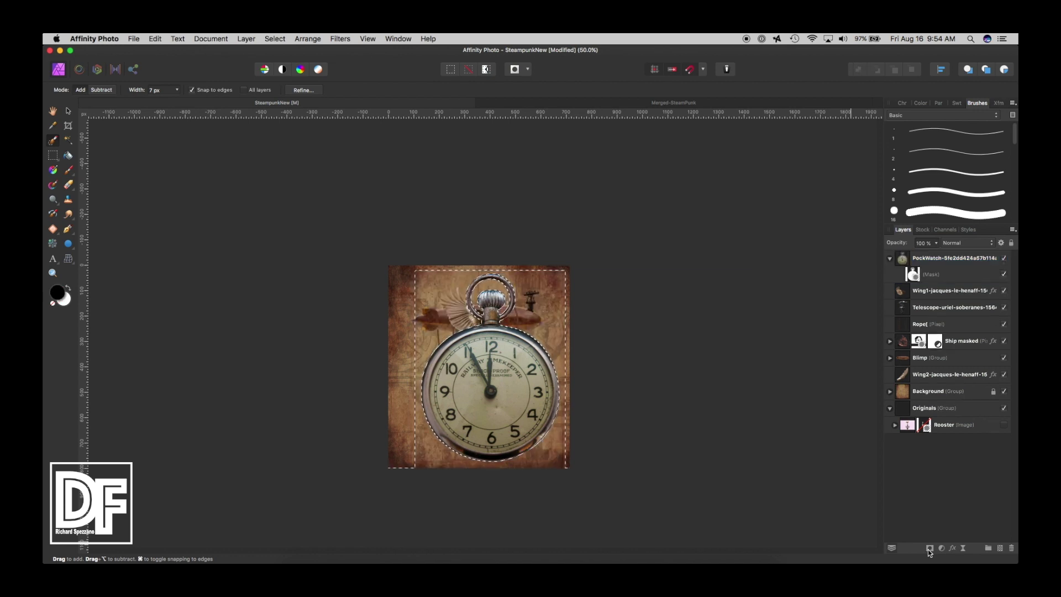
key("super+d")
- Scale the pocket watch down together with its mask and place it to the left of the ship
left_click(67, 112)
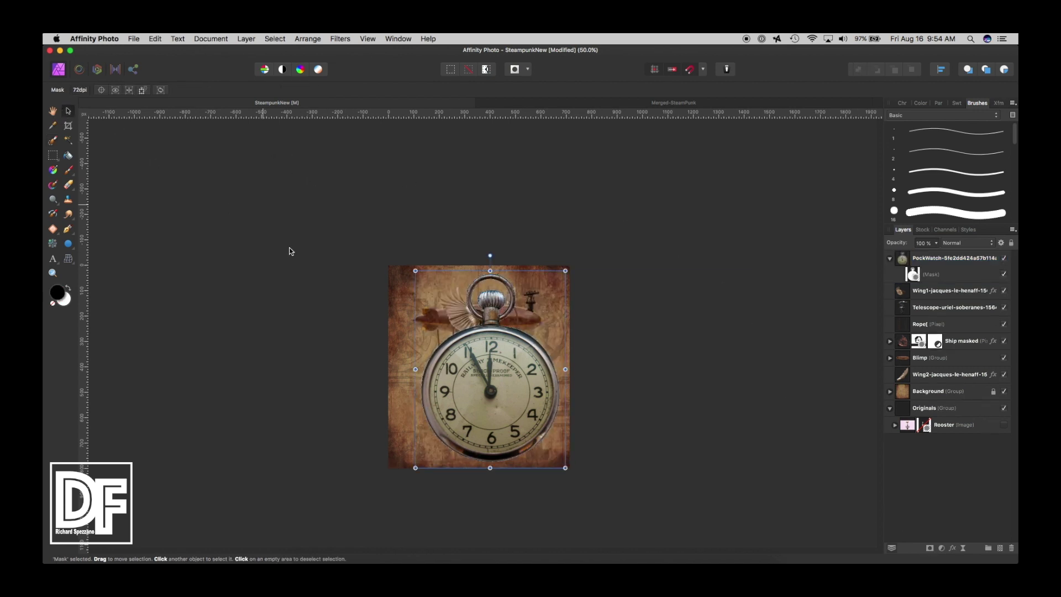
left_click_drag(569, 281, 548, 311)
key("super+z")
left_click(913, 266)
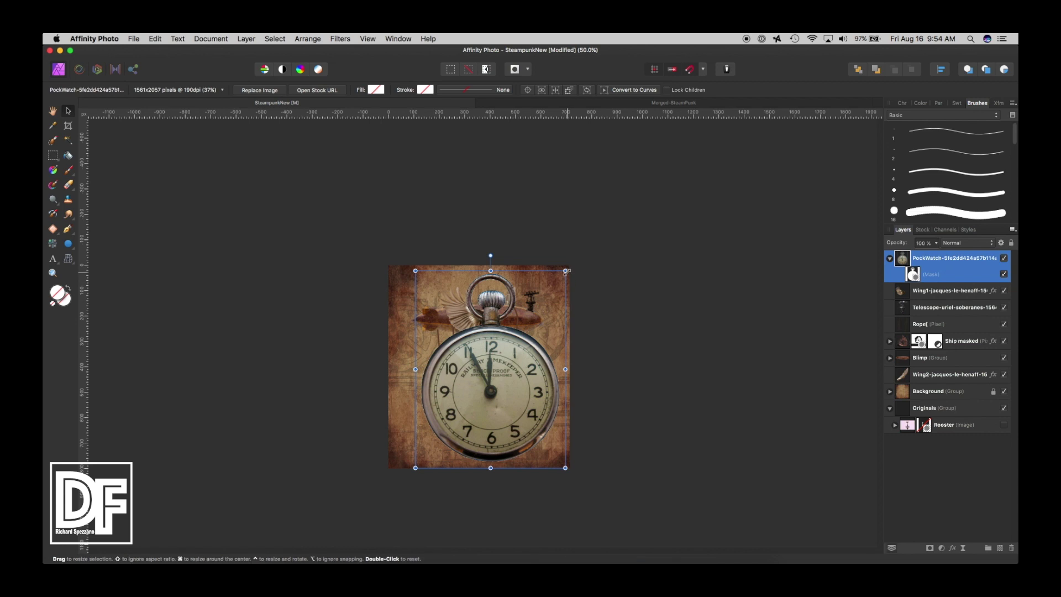
left_click_drag(565, 271, 453, 418)
left_click_drag(435, 464, 428, 395)
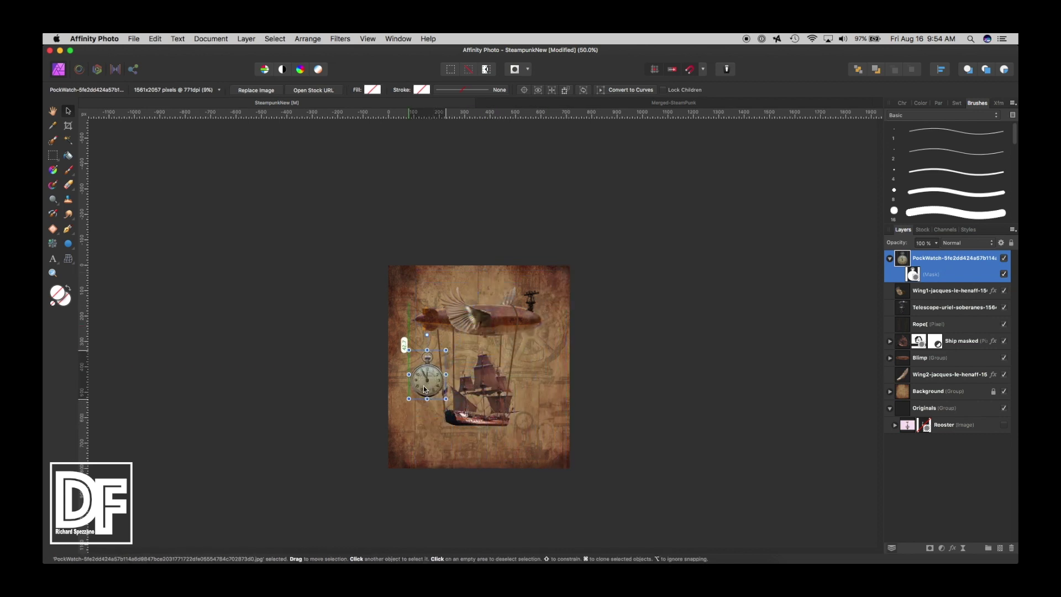
- Move the pocket watch slightly up and left so it sits below the blimp's tail, clear of the ropes
left_click(52, 275)
left_click(457, 319)
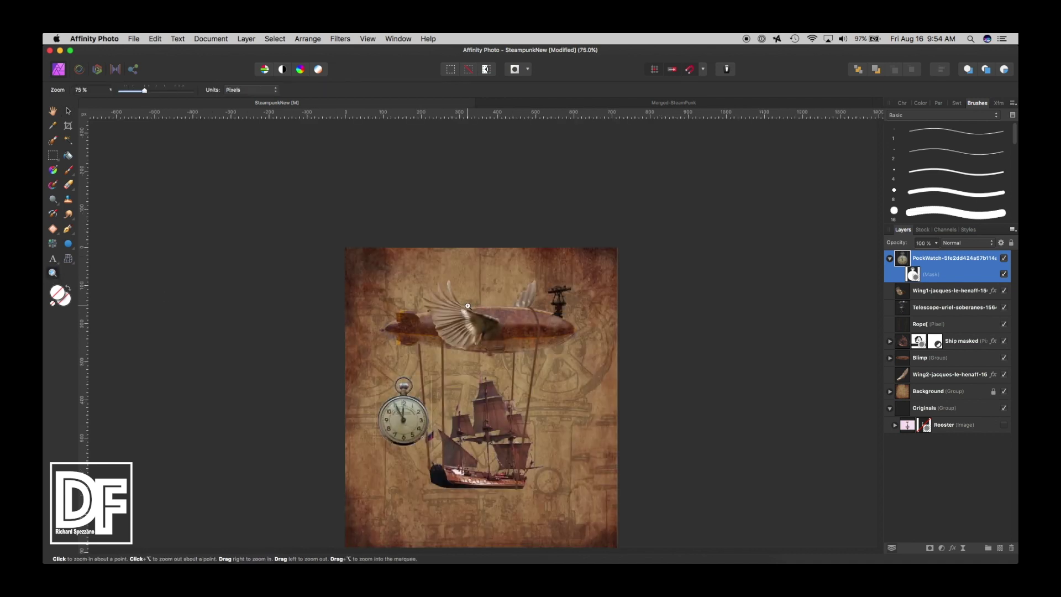
scroll(458, 319, "down", 2)
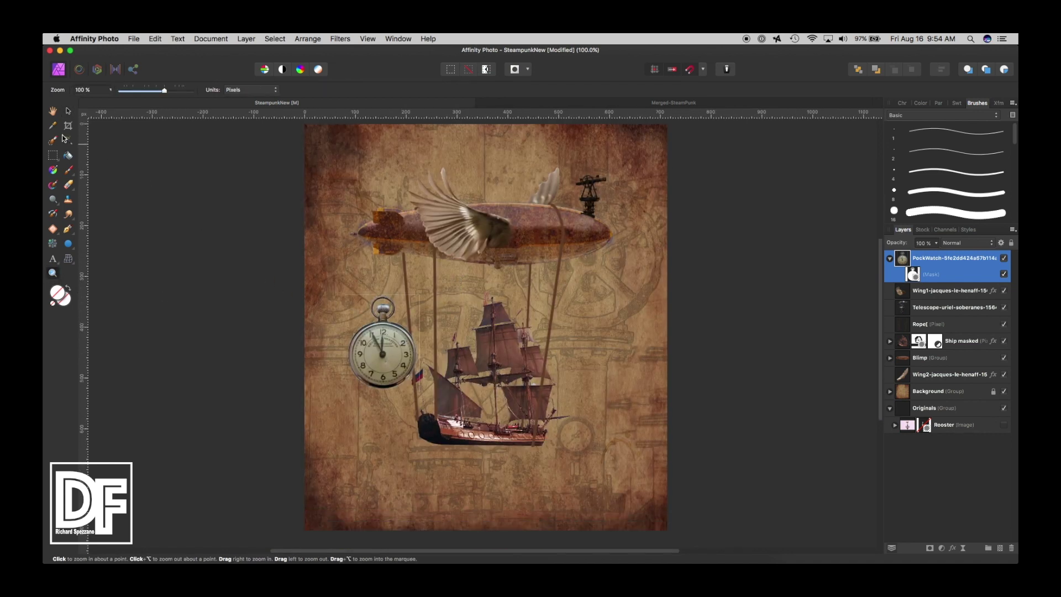
left_click(68, 111)
left_click_drag(381, 349, 362, 328)
left_click(248, 321)
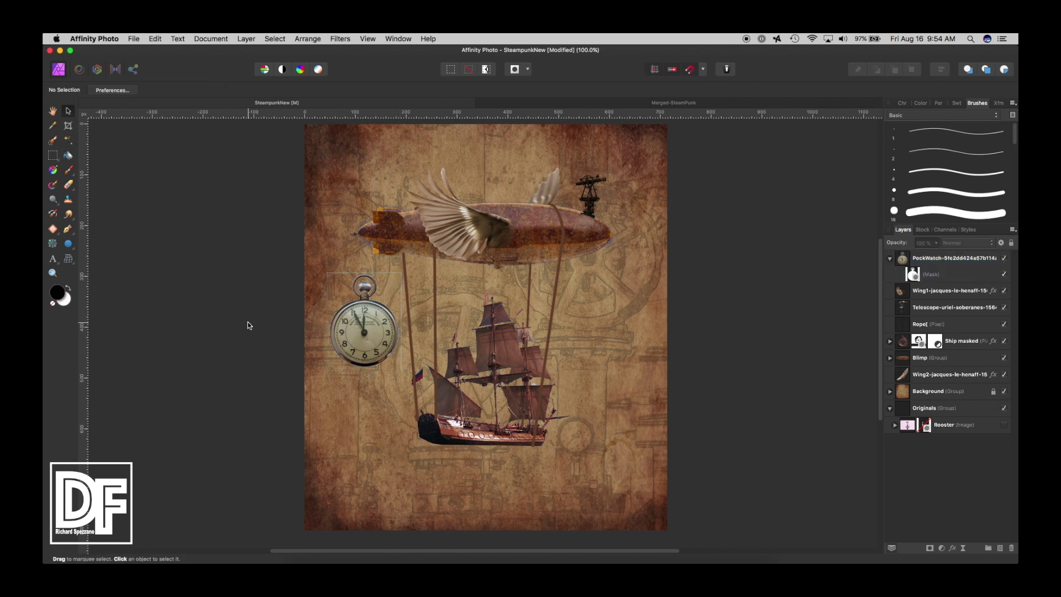
- Paint black on the pocket watch's mask around the watch to hide the stray edge remnants
left_click(379, 331)
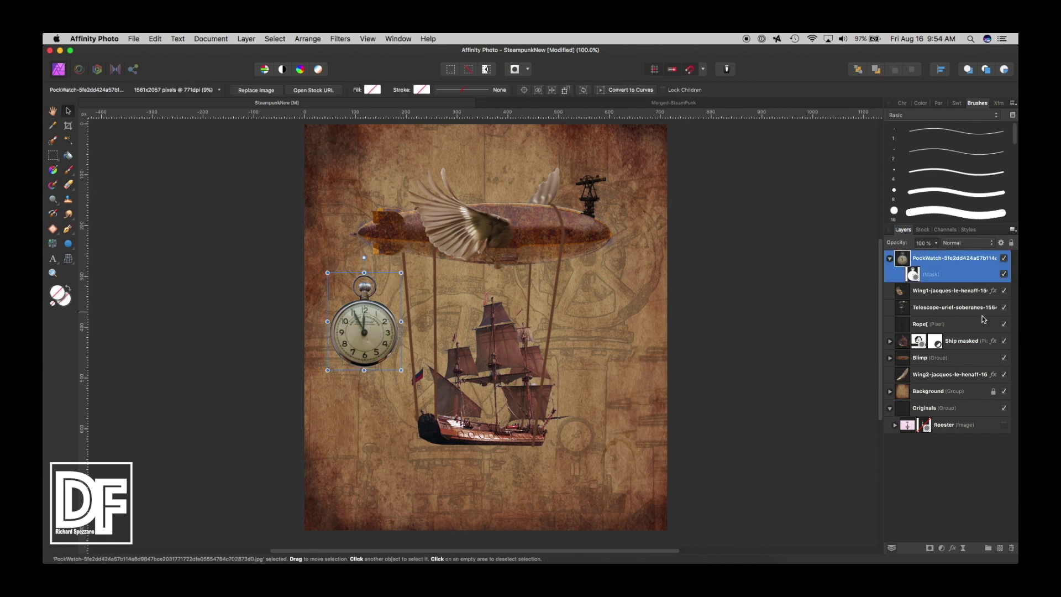
left_click(918, 275)
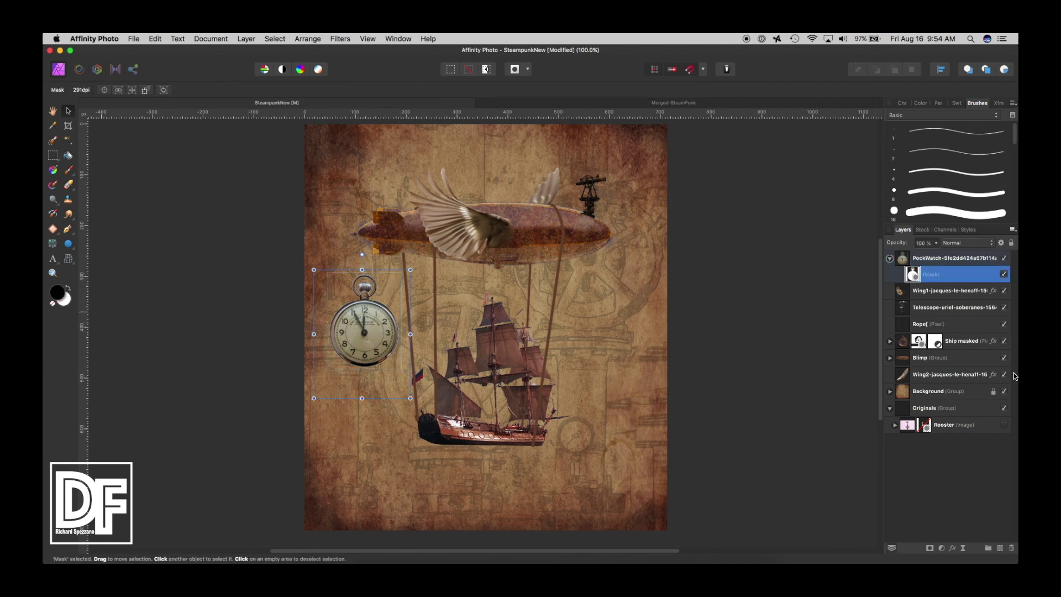
left_click(69, 171)
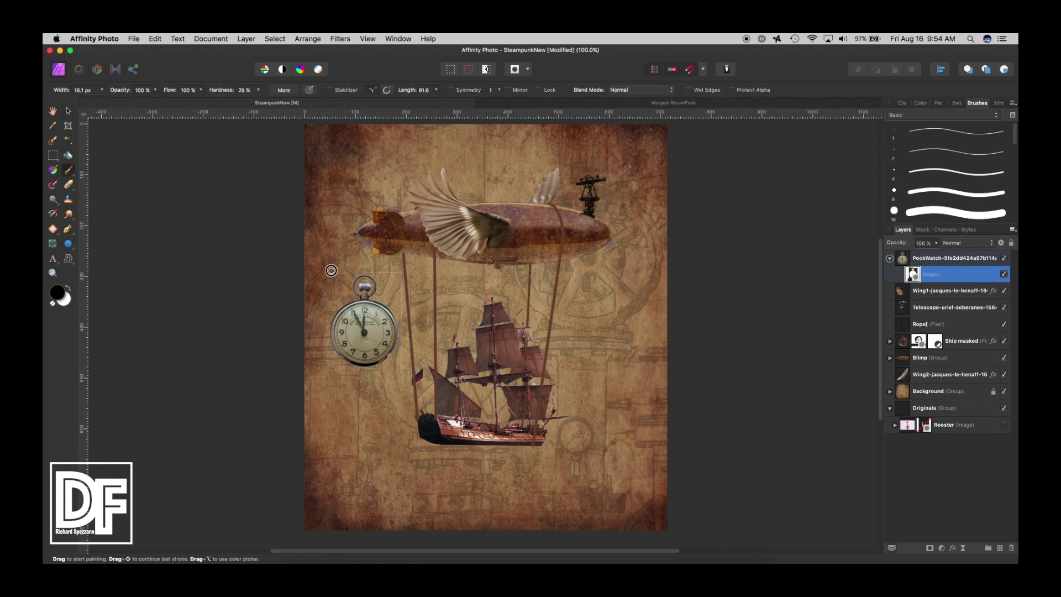
mouse_move(355, 271)
left_mouse_down()
mouse_move(400, 274)
mouse_move(398, 375)
mouse_move(334, 368)
left_mouse_up()
left_click(67, 113)
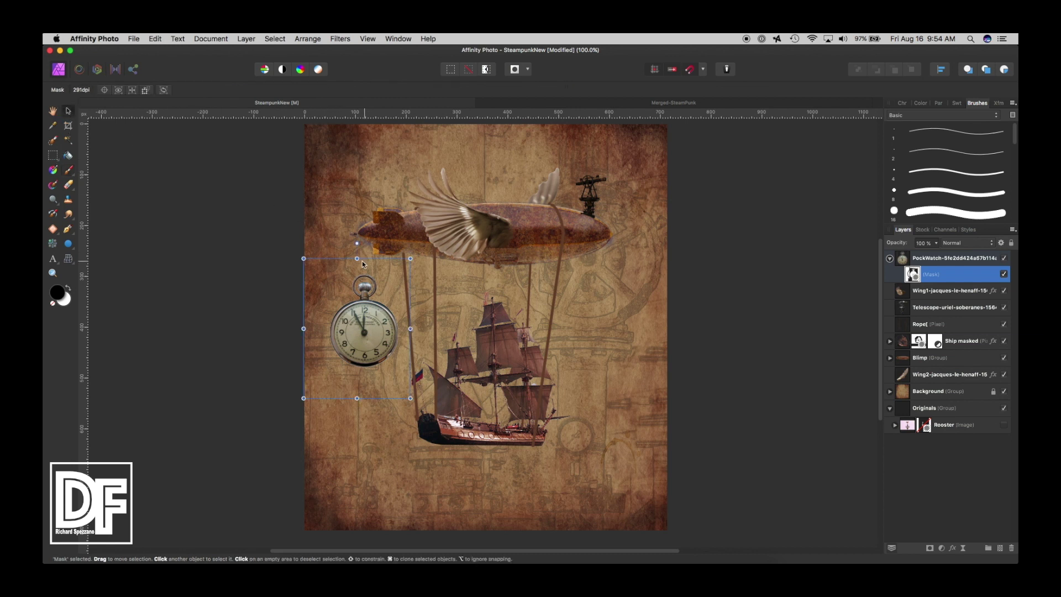
- Scale the pocket watch down together with its mask, tilt it clockwise and place it left of the ship's ropes
left_click_drag(411, 258, 428, 256)
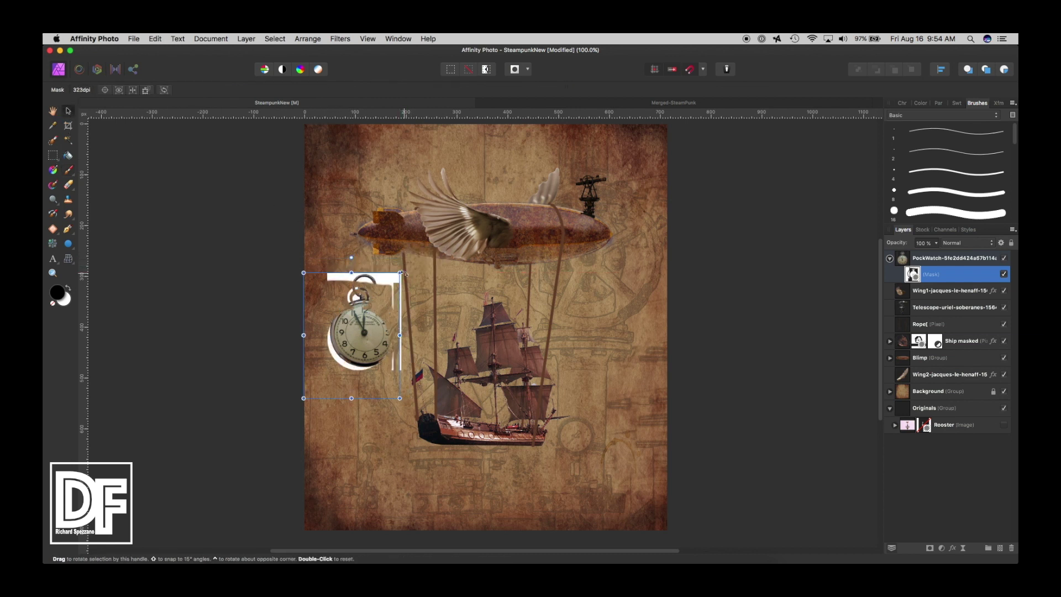
key("super+z")
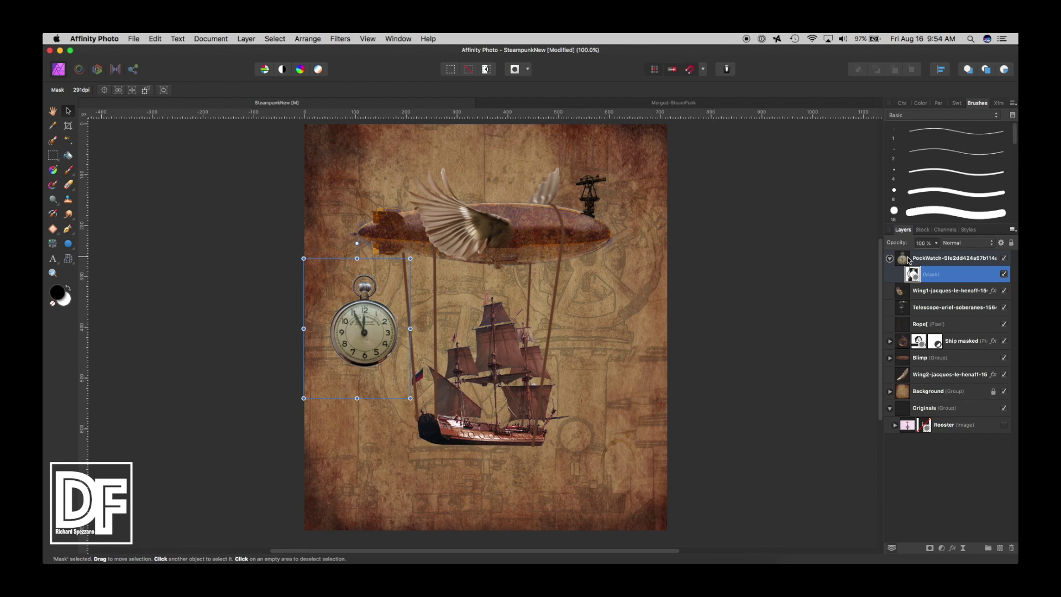
left_click(912, 258)
mouse_move(402, 273)
left_mouse_down()
mouse_move(392, 286)
mouse_move(406, 264)
mouse_move(396, 291)
left_mouse_up()
left_click_drag(356, 334, 363, 333)
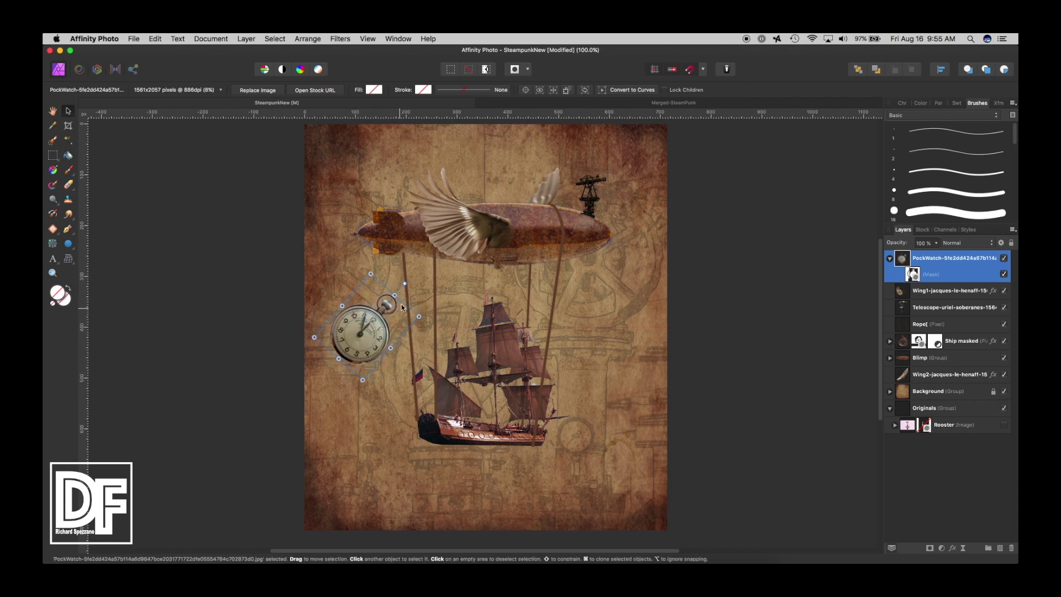
left_click_drag(405, 283, 410, 290)
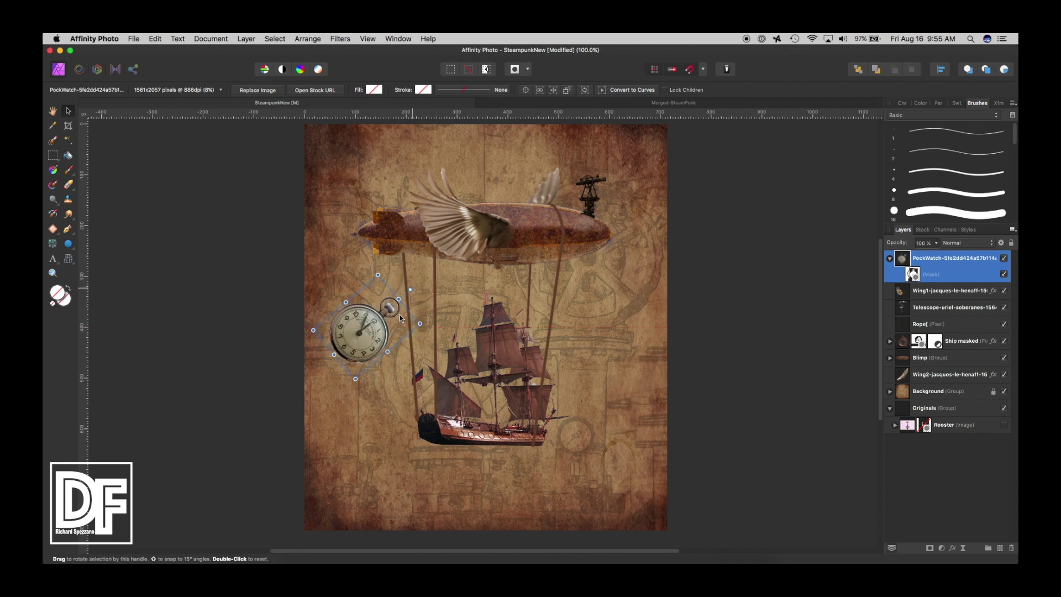
left_click_drag(358, 326, 360, 338)
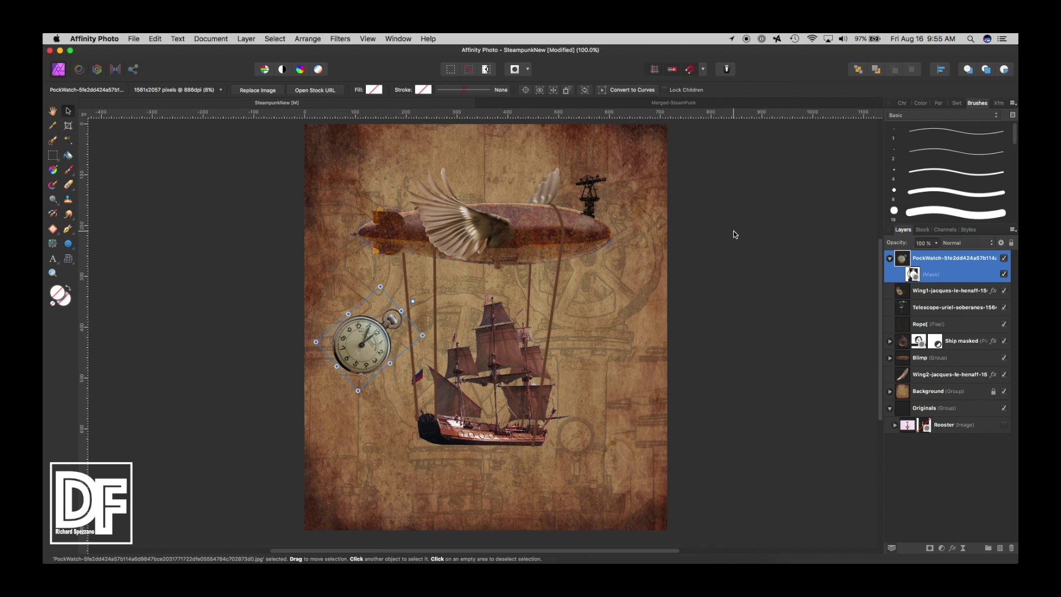
- Fine-tune the pocket watch's tilt and move it slightly down and left, level with the ship's upper sails
left_click_drag(355, 337, 353, 335)
left_click_drag(412, 305, 410, 310)
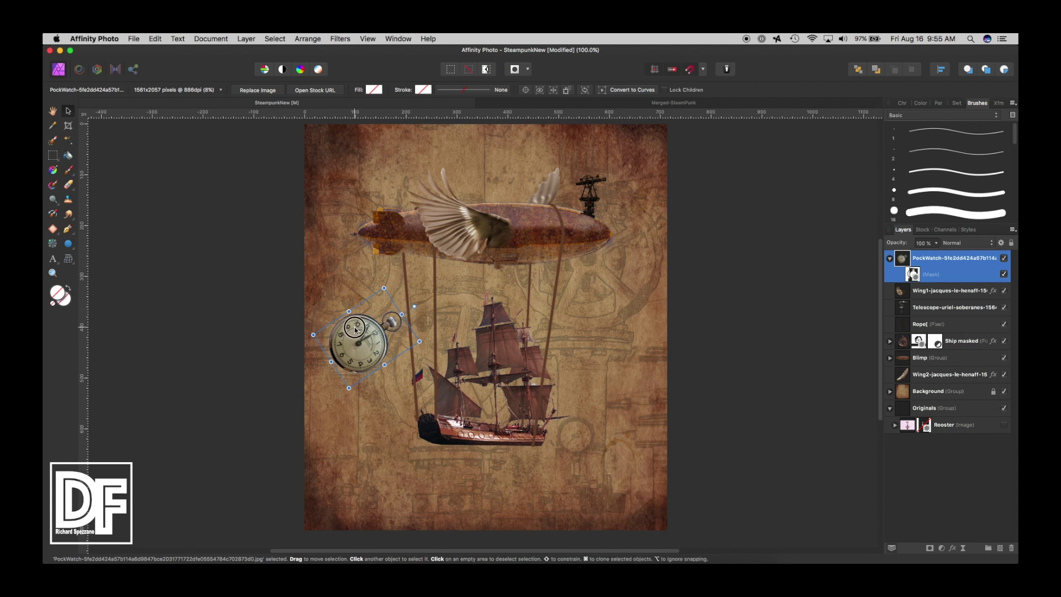
left_click_drag(373, 341, 371, 342)
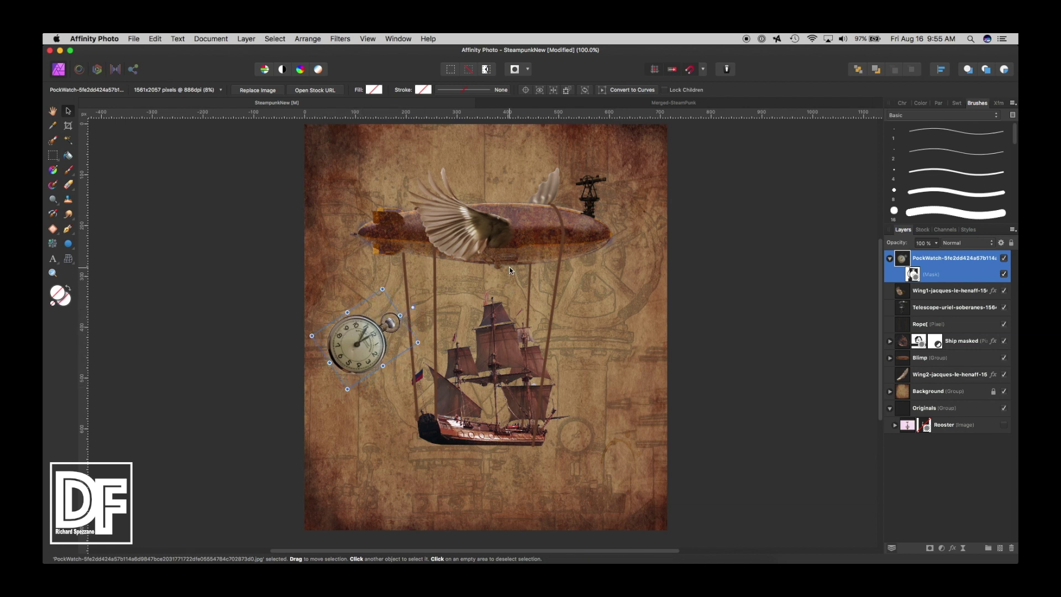
left_click_drag(370, 346, 371, 354)
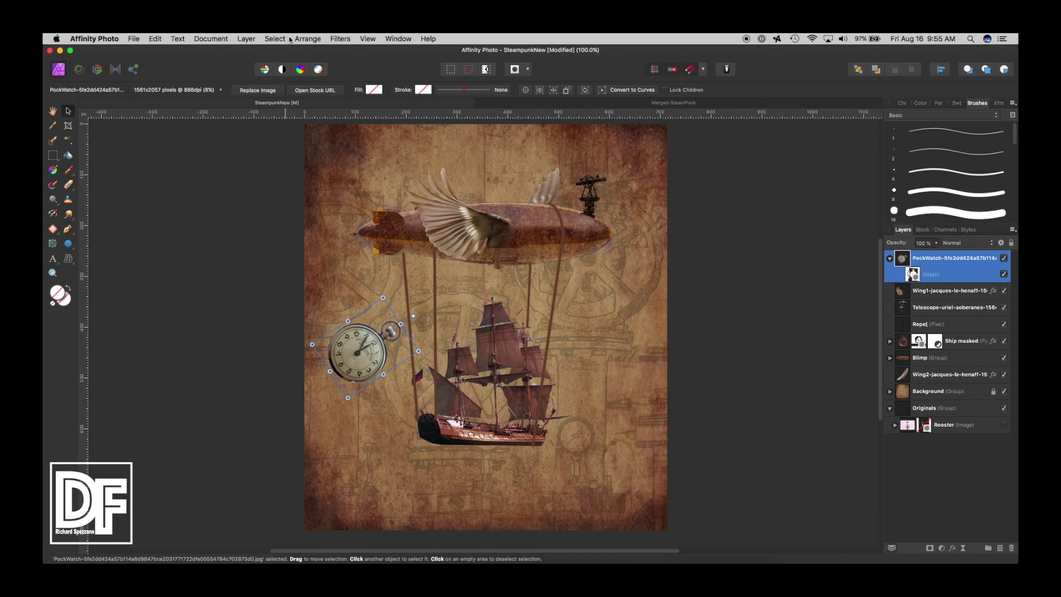
- Add a live Perspective filter to the pocket watch and shift its four corners to narrow the watch face
left_click(246, 39)
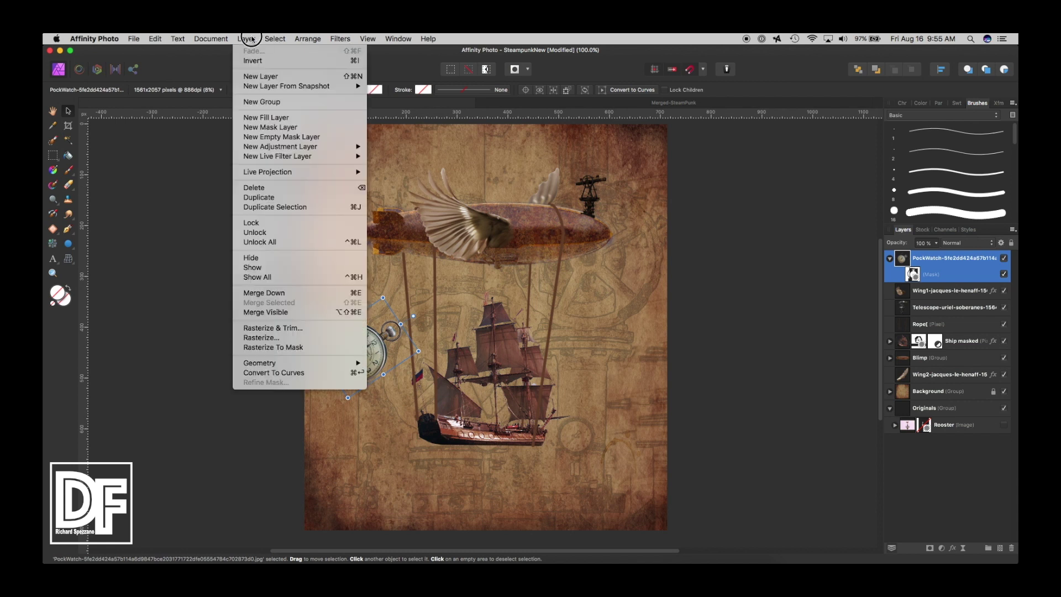
mouse_move(260, 158)
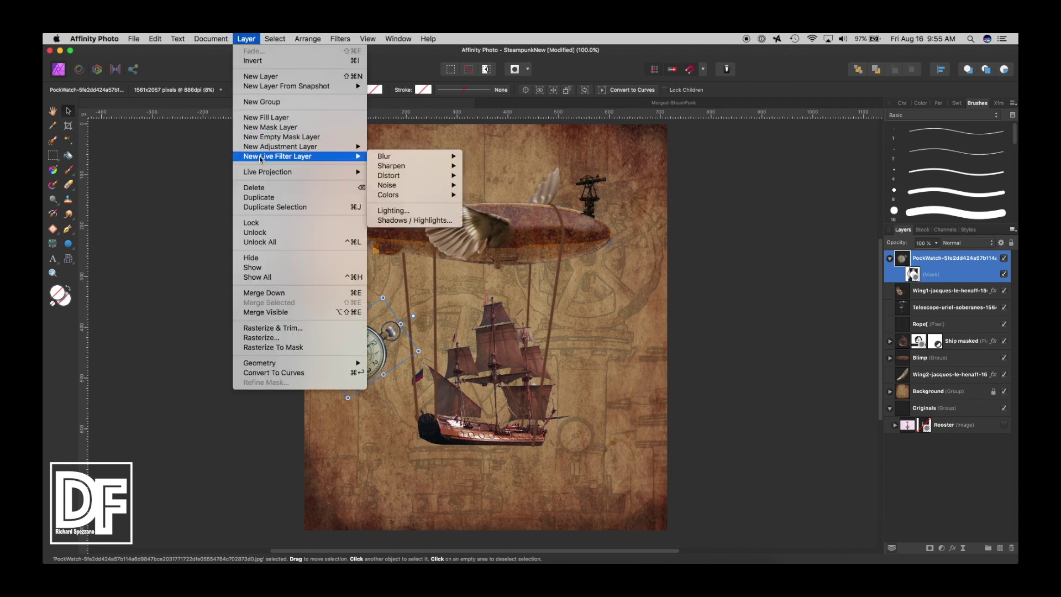
mouse_move(427, 175)
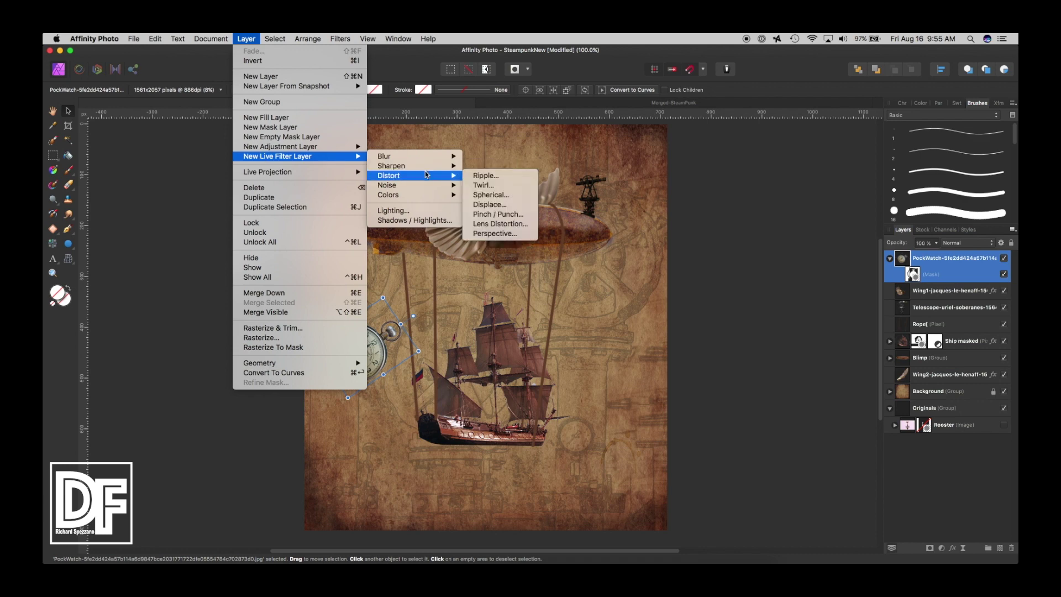
left_click(495, 233)
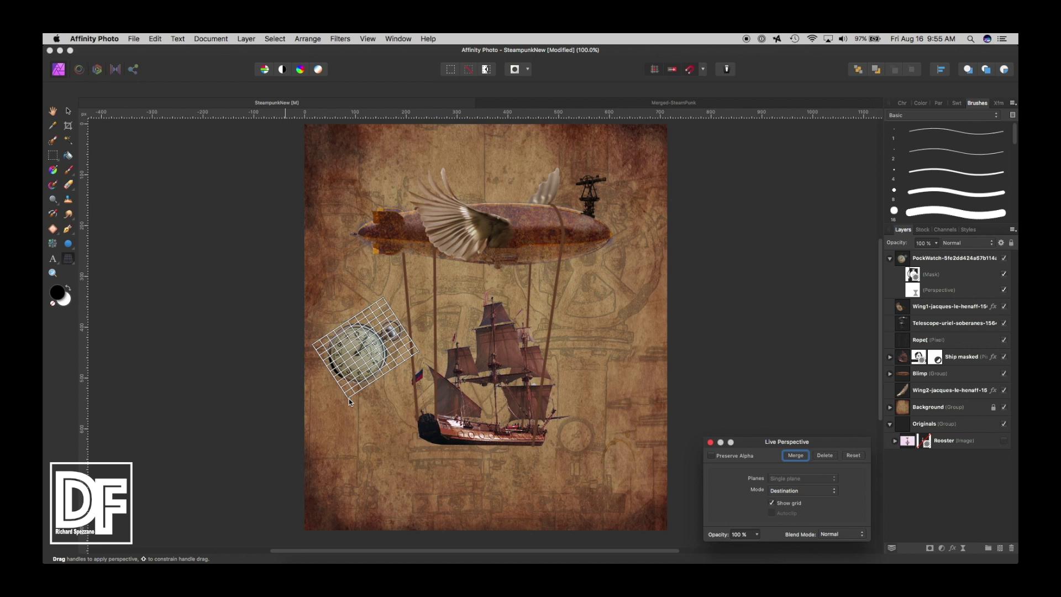
left_click_drag(349, 399, 344, 397)
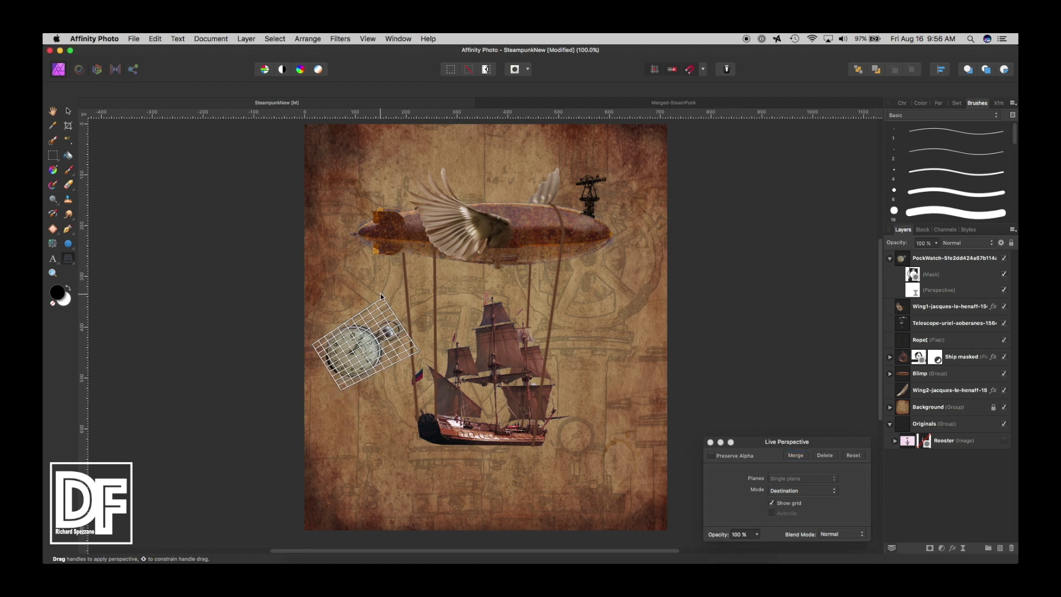
left_click_drag(384, 297, 386, 301)
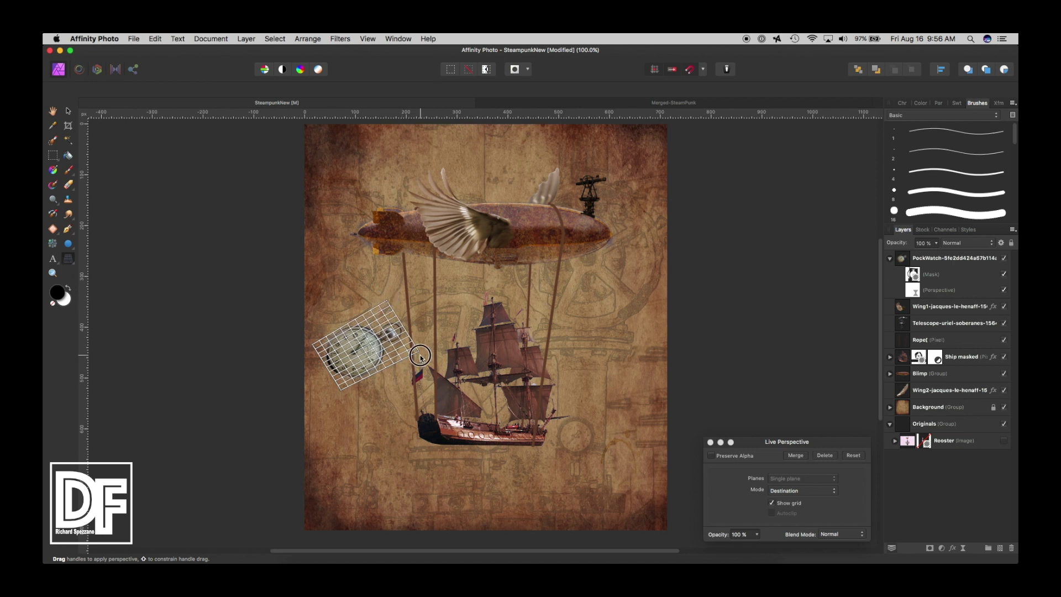
left_click_drag(420, 352, 421, 359)
left_click_drag(314, 345, 329, 343)
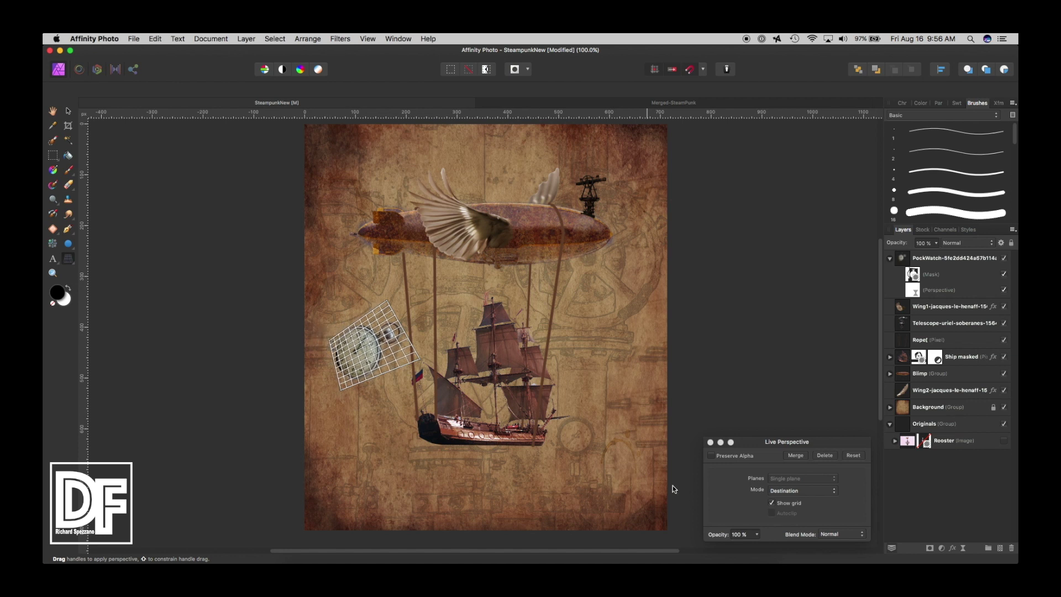
- Move the leftmost perspective corner slightly outward, hide the grid and close the Live Perspective settings
left_click(773, 504)
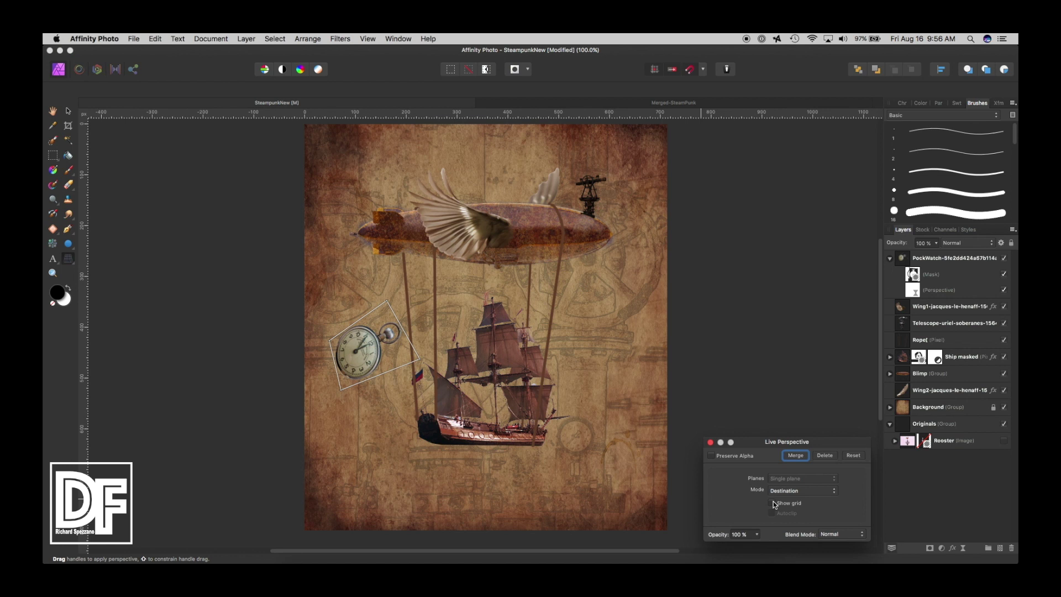
left_click(773, 503)
left_click_drag(332, 344, 327, 343)
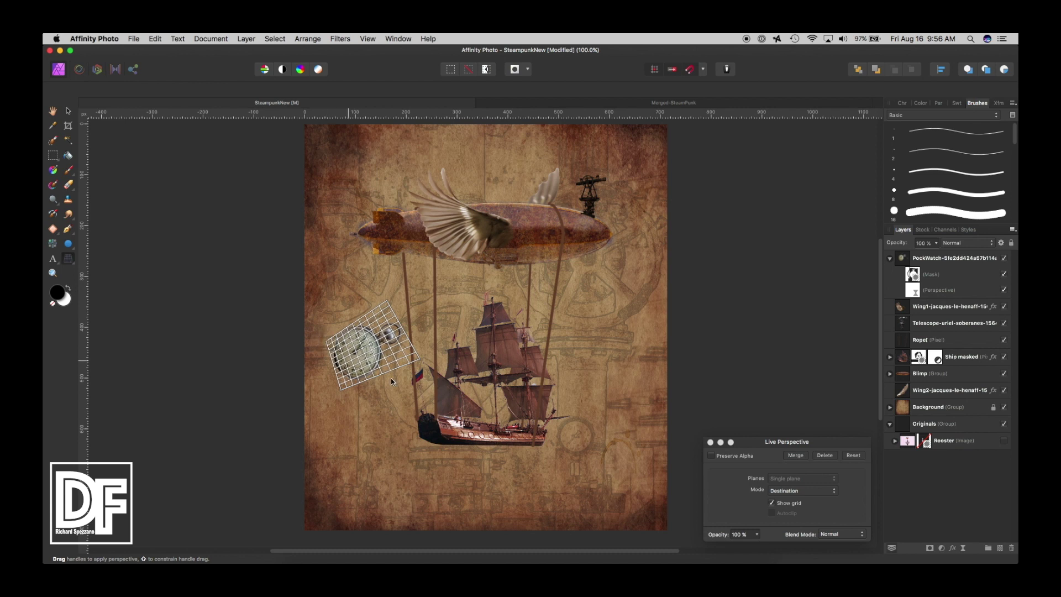
left_click(773, 504)
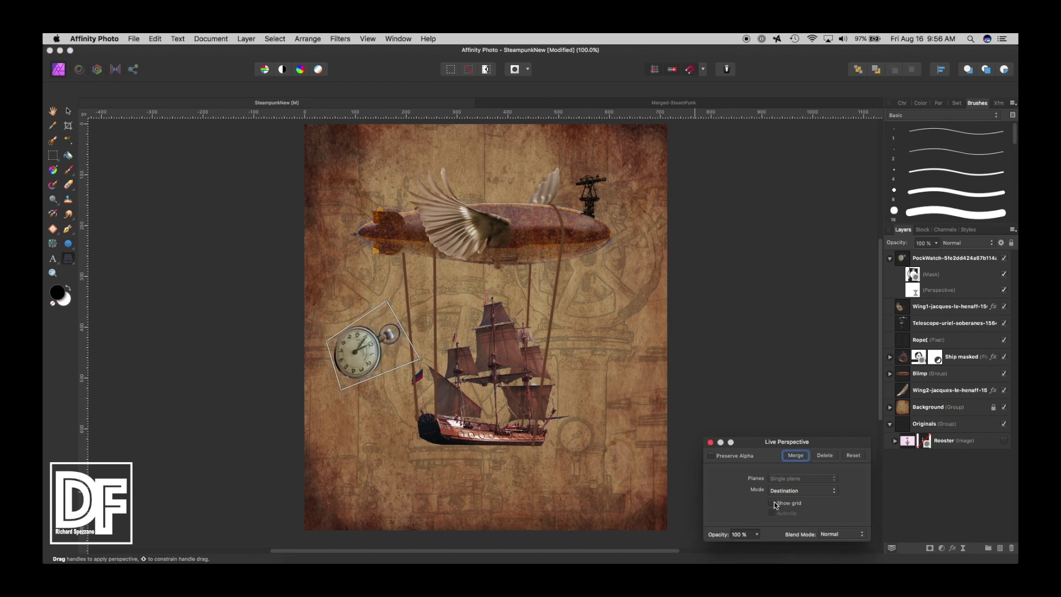
left_click(710, 442)
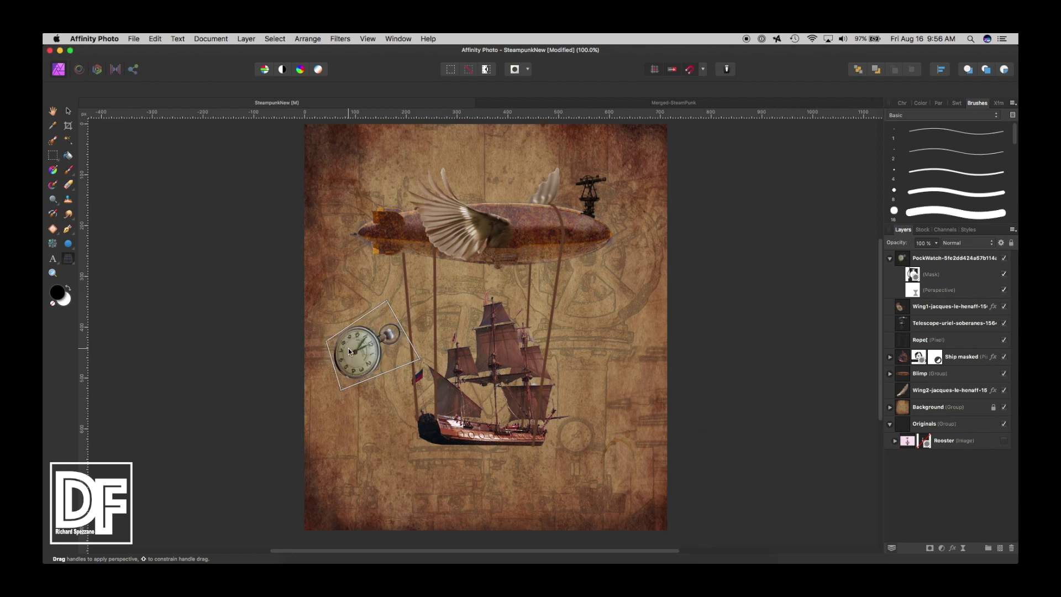
- Rasterize the pocket watch layer together with its mask and perspective filter
left_click(902, 257)
right_click(924, 260)
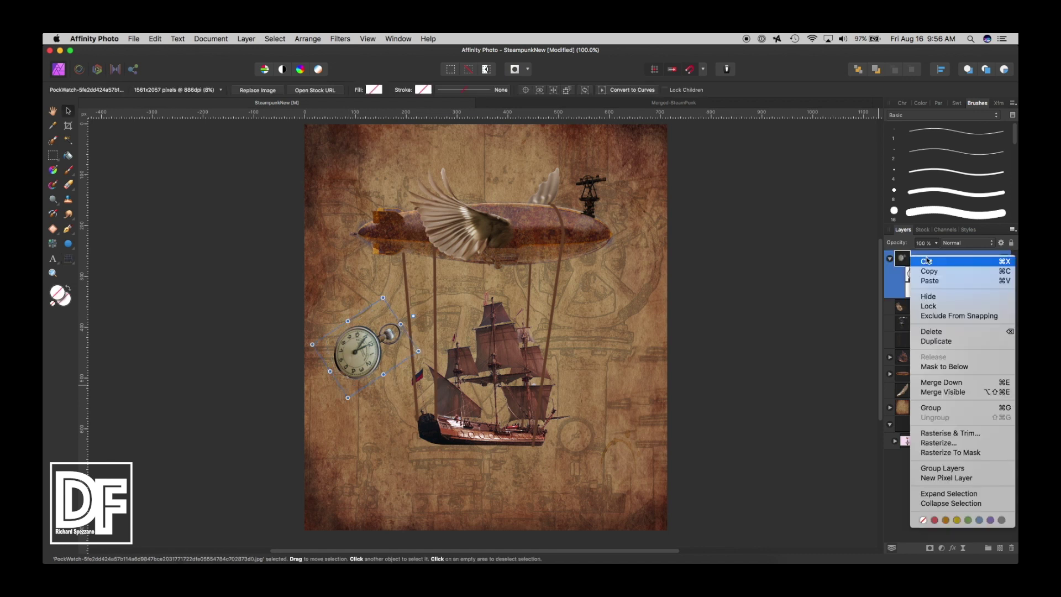
left_click(949, 443)
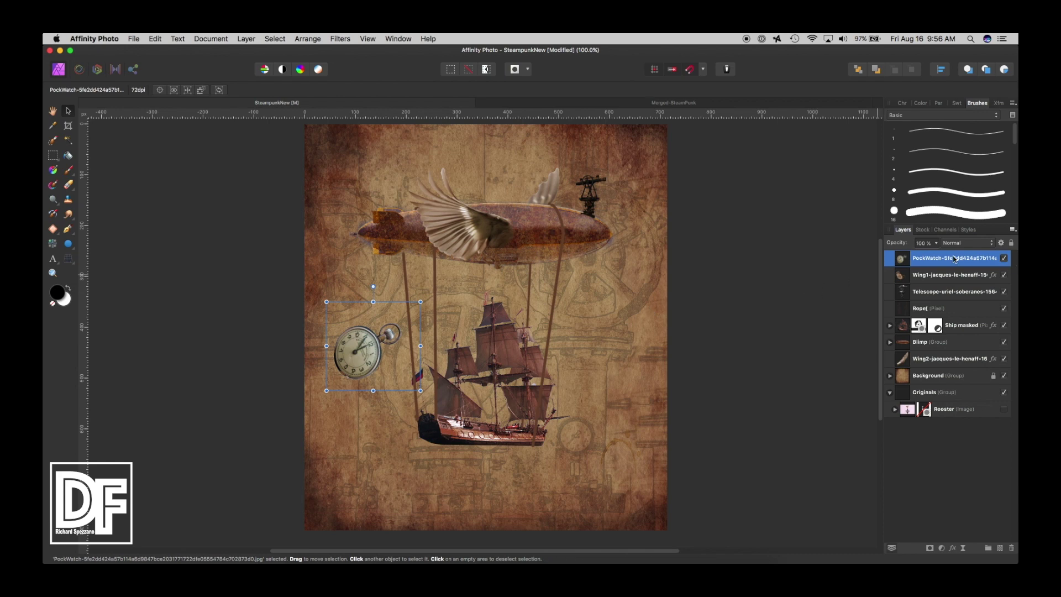
- Add a Color Overlay effect to the pocket watch layer and apply a sampled brown as its colour
left_click(956, 551)
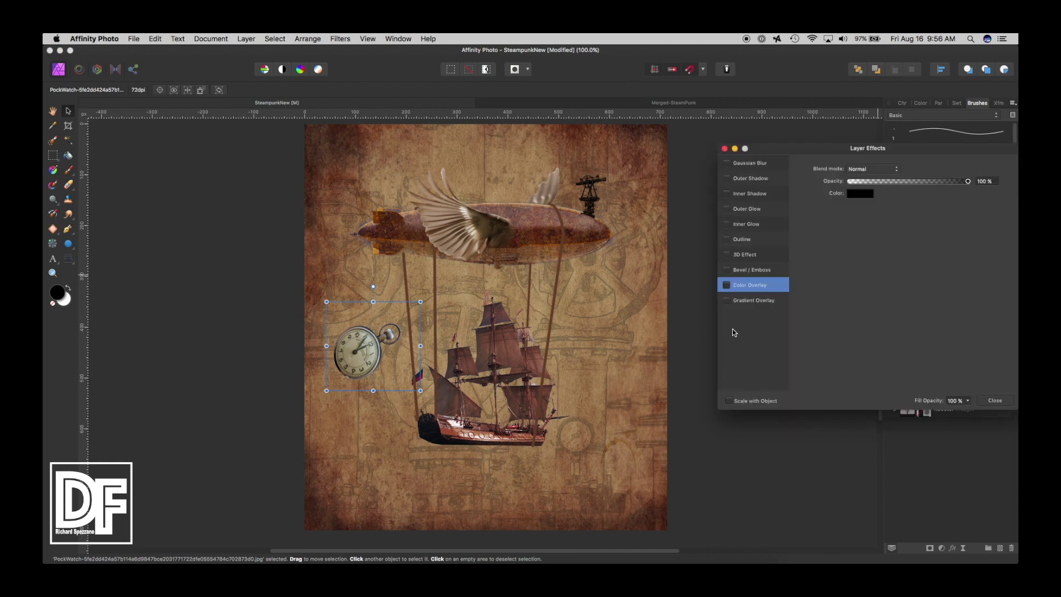
left_click(726, 285)
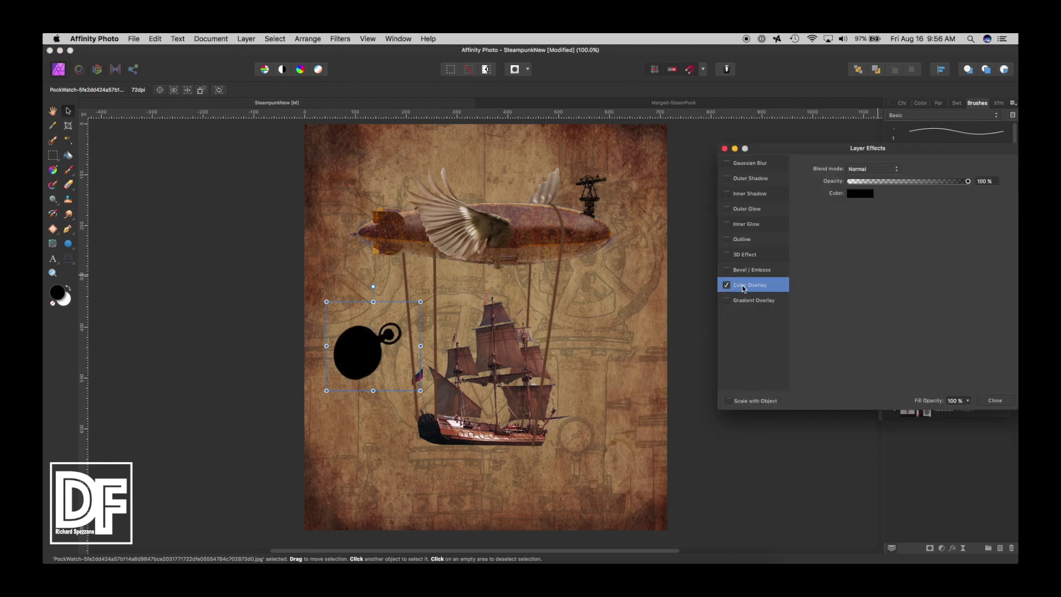
left_click(869, 194)
left_click_drag(941, 212, 731, 489)
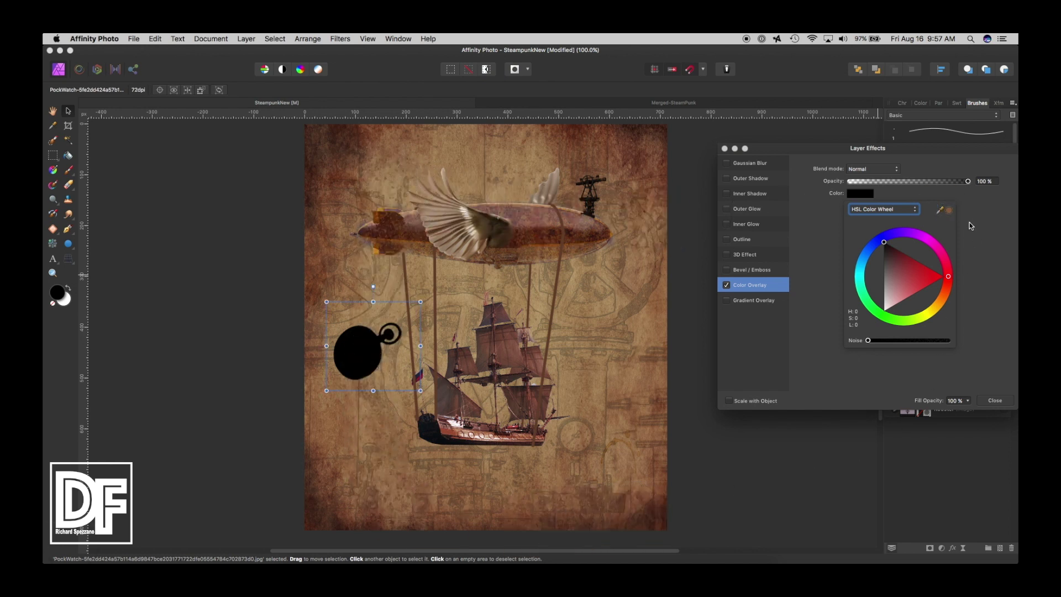
left_click(949, 210)
- Preview the blend modes for the pocket watch's Color Overlay and set it to Soft Light
left_click(873, 168)
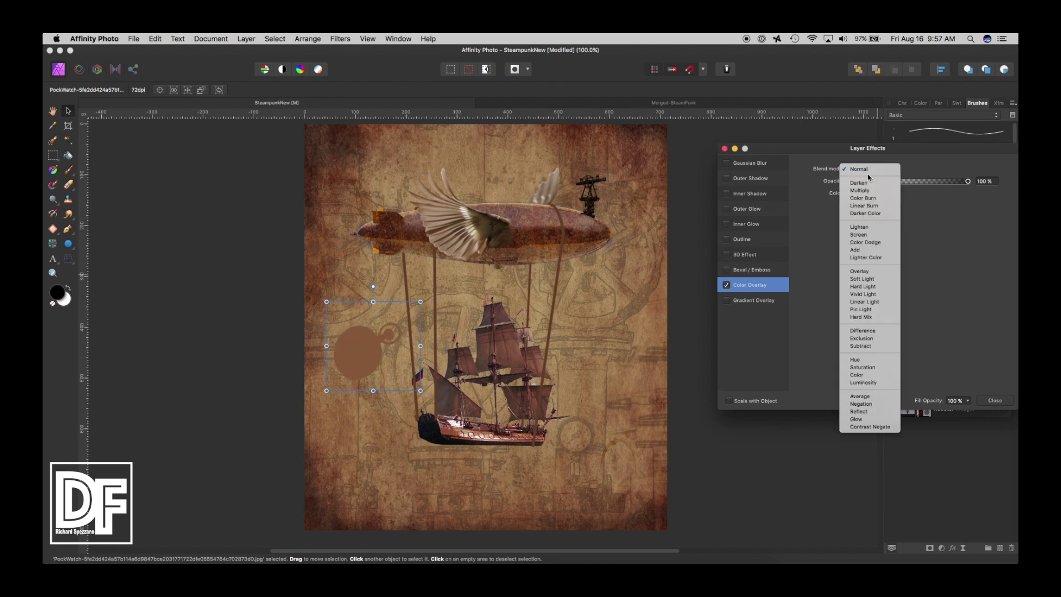
key("Down")
key("Down")
key("Down")
key("Down")
key("Down")
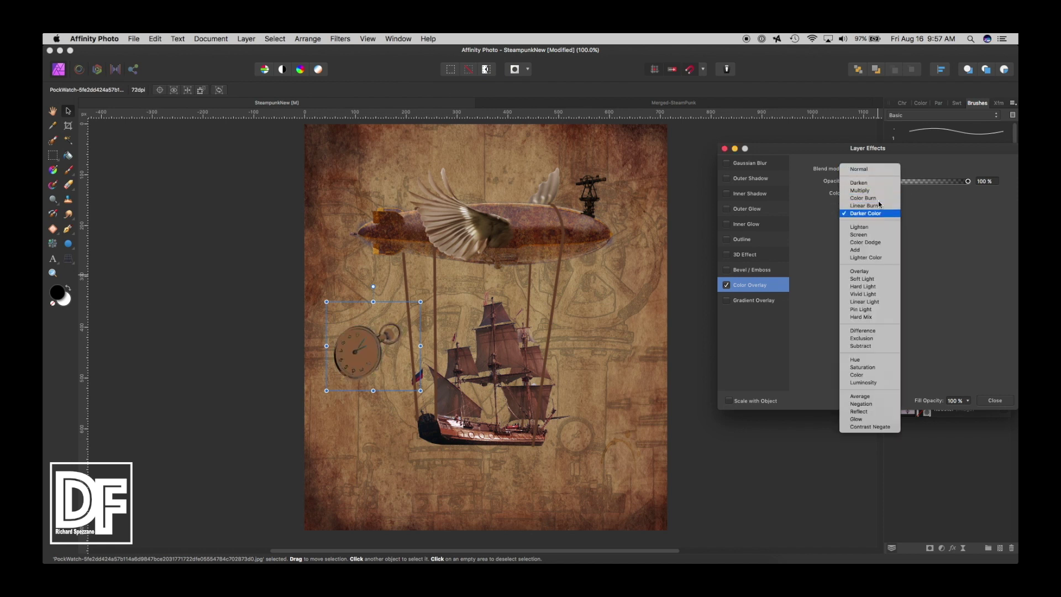
key("Down")
key("Down")
key("Down")
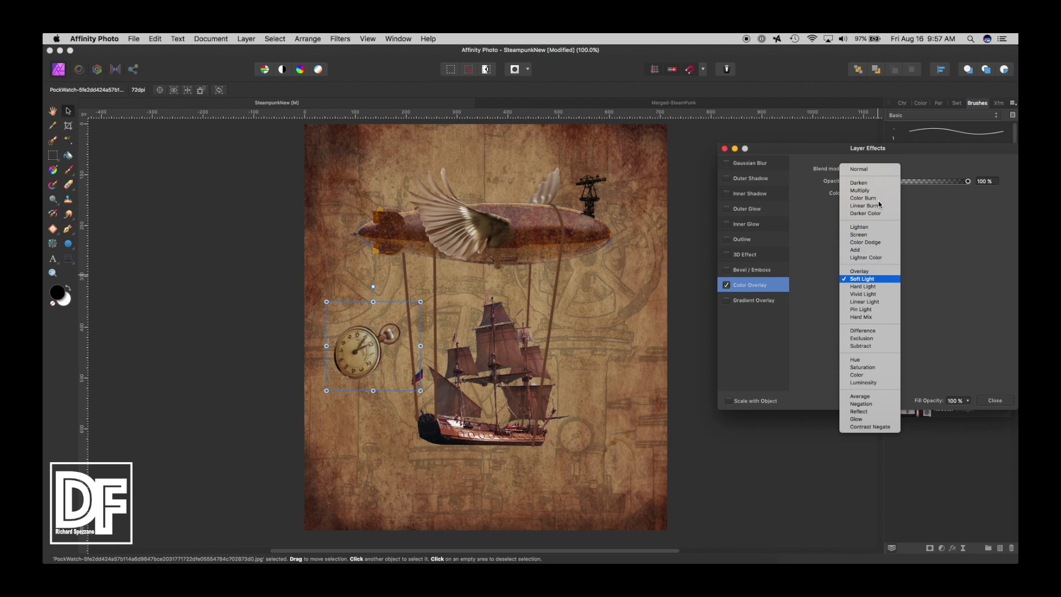
key("Down")
key("Up")
key("Down")
key("Down")
key("Down")
key("Down")
key("Down")
key("Down")
key("Down")
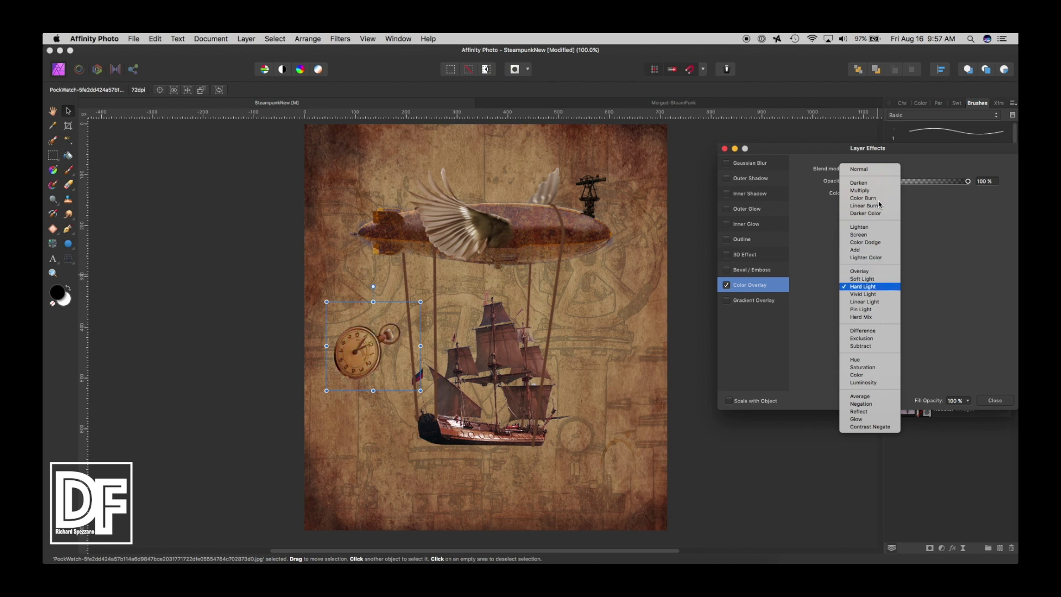
key("Down")
key("Down")
key("Down")
key("Down")
key("Down")
key("Down")
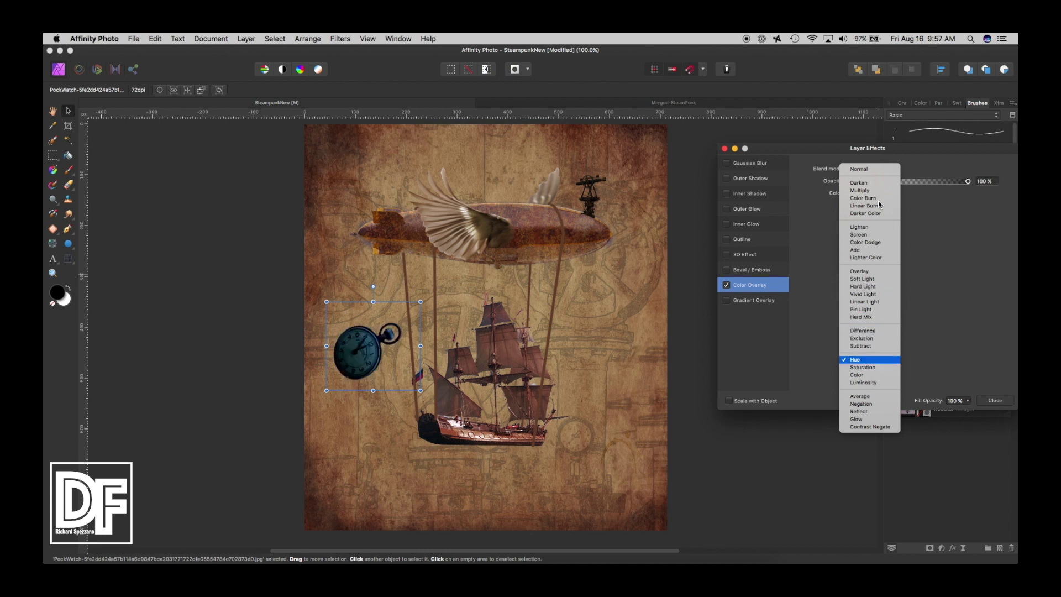
key("Down")
key("Down")
key("Down")
key("Down")
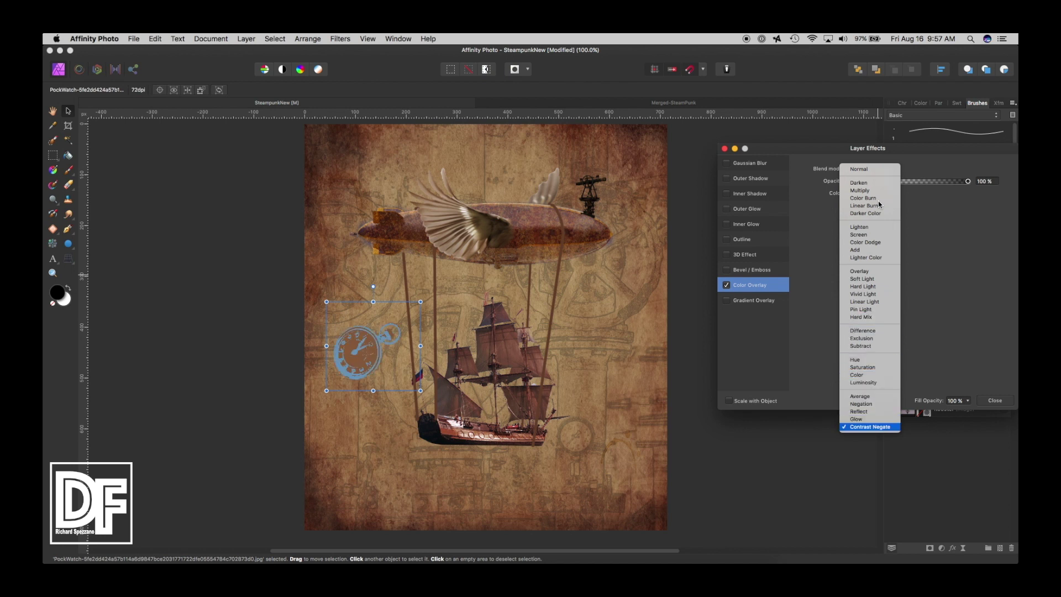
left_click(863, 280)
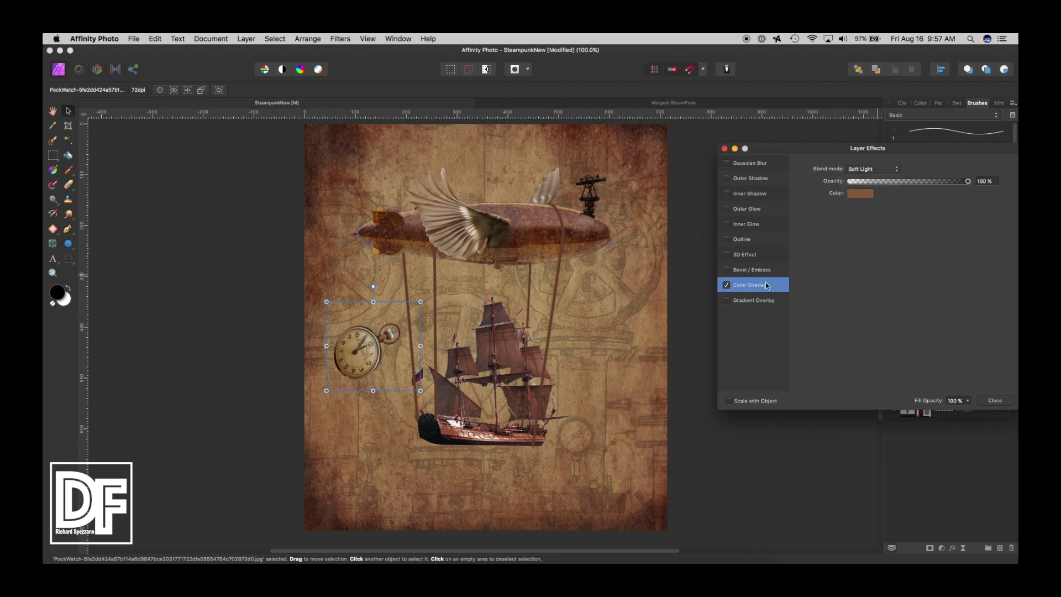
- Compare the pocket watch with and without its Color Overlay, keep the effect on, close the layer effects and deselect the watch
left_click(726, 285)
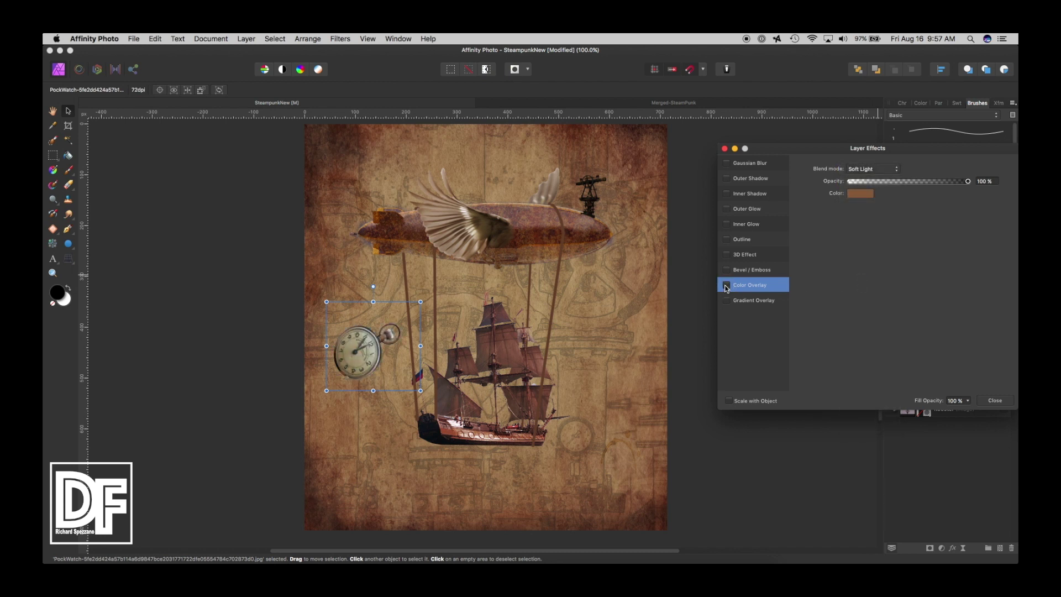
left_click(726, 285)
left_click(727, 285)
left_click(726, 286)
left_click(724, 149)
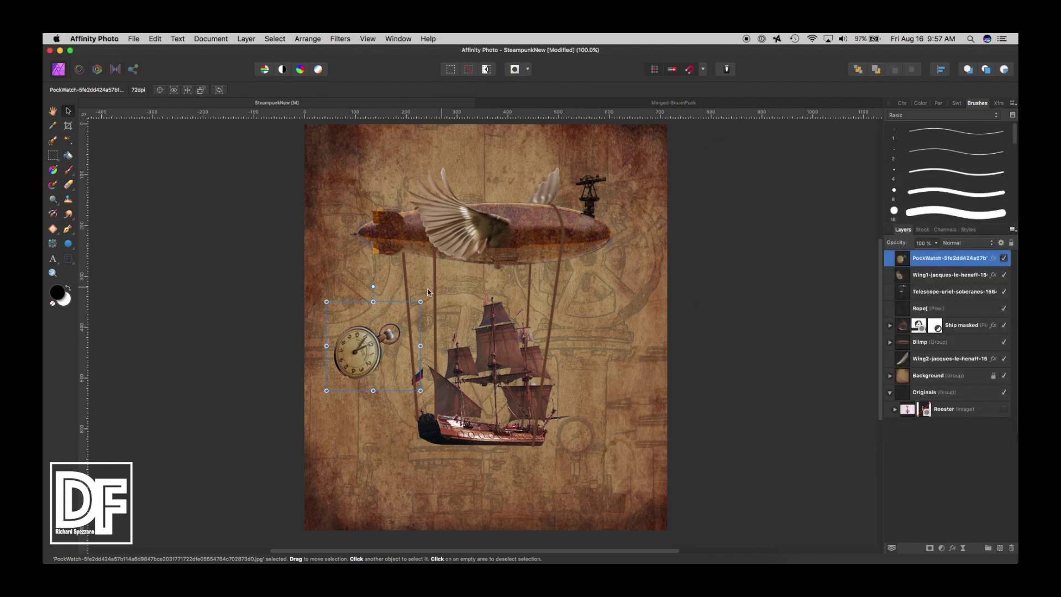
left_click(243, 309)
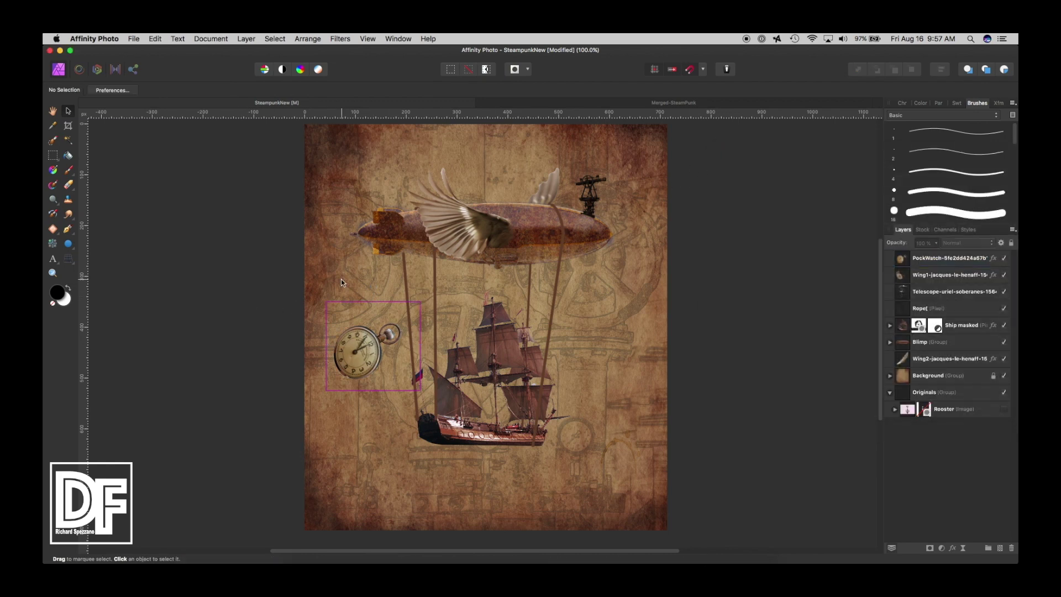
- Draw a curved Pen tool path that loops at the pocket watch's ring and runs past the ship's masthead to the blimp's underside
left_click(53, 273)
left_click(457, 268)
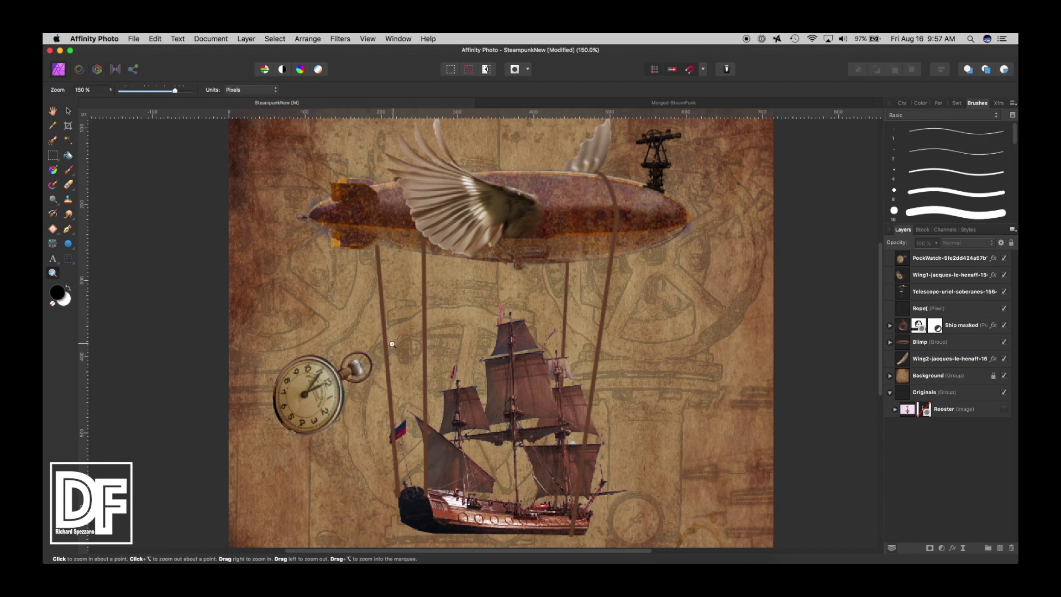
left_click(67, 229)
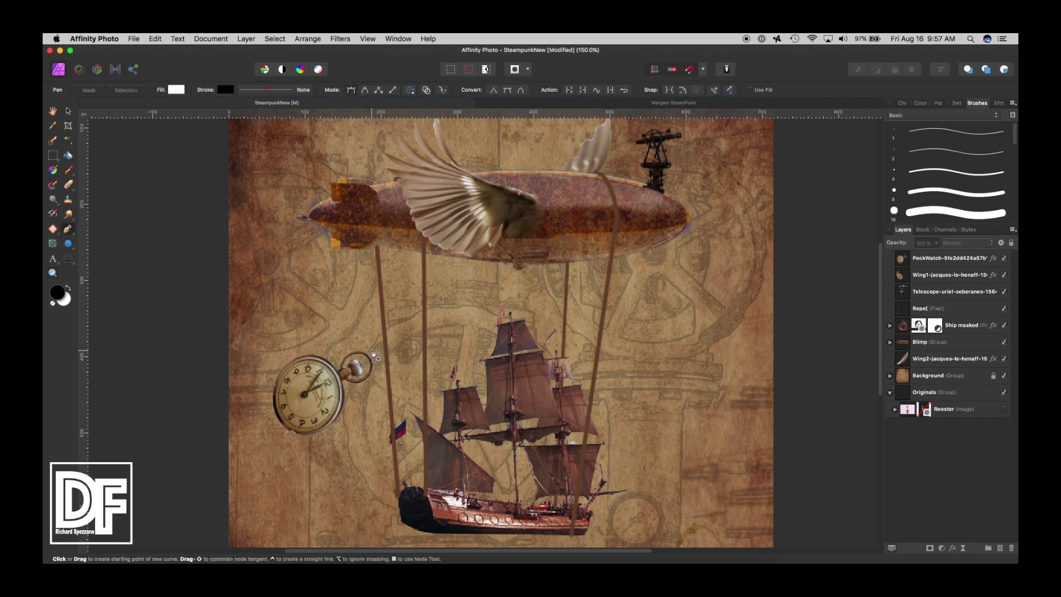
left_click(376, 354)
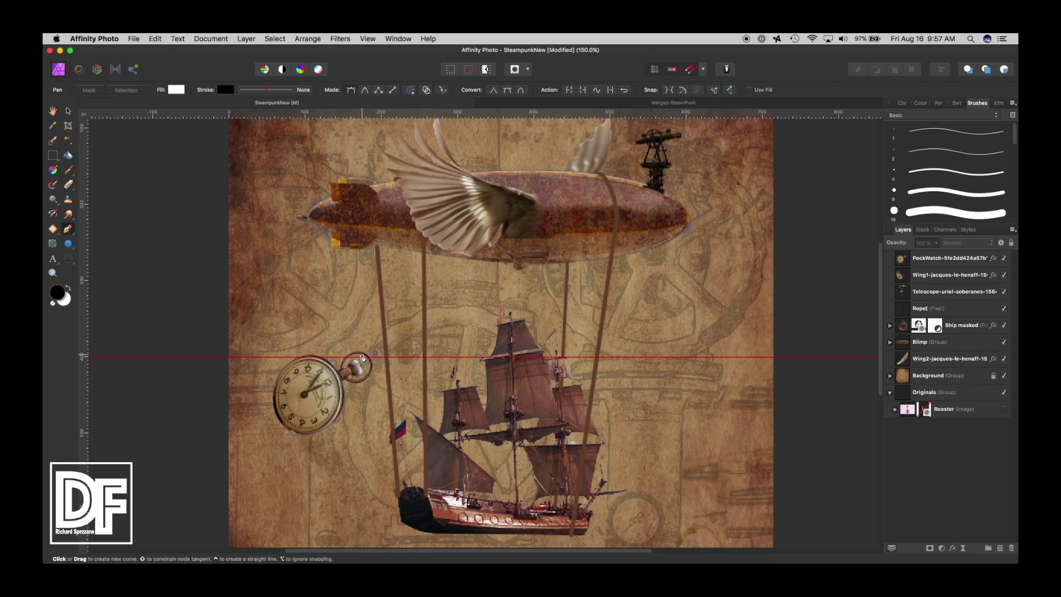
left_click(362, 357)
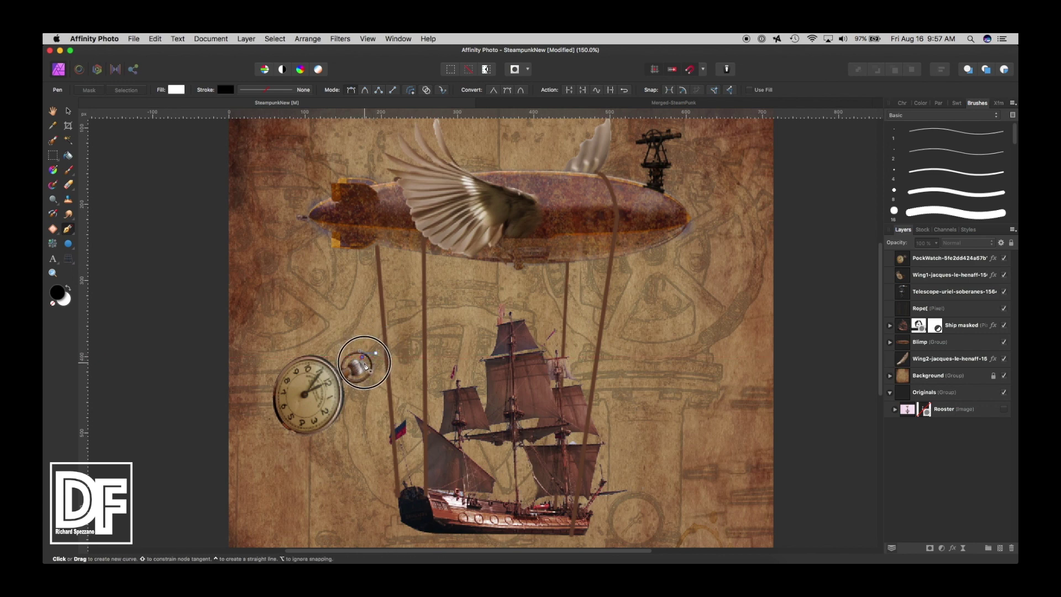
left_click_drag(365, 365, 369, 361)
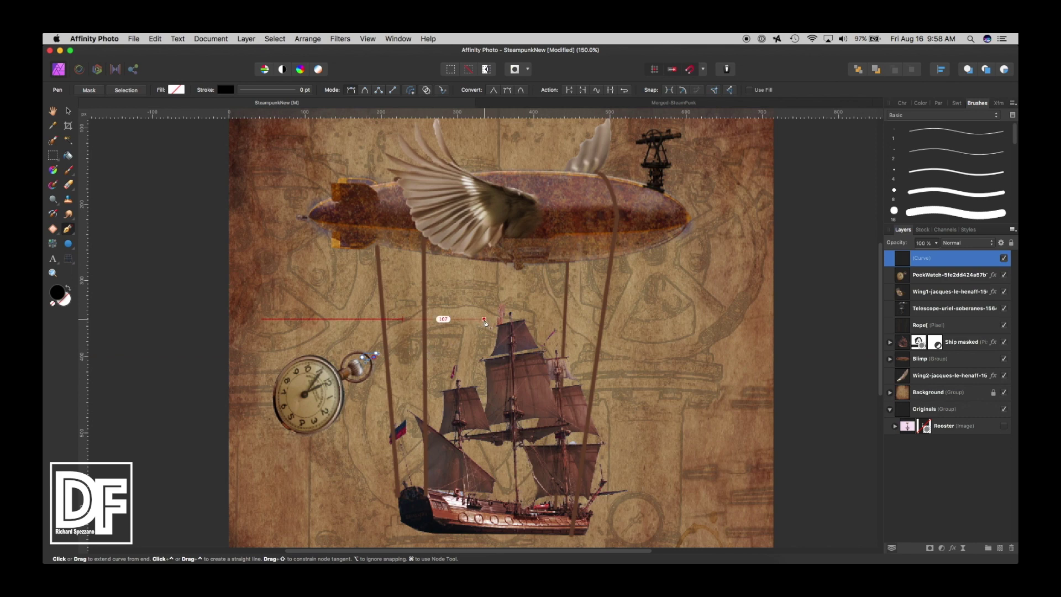
left_click_drag(505, 311, 520, 247)
- Give the new curve a solid stroke 3 pt wide
left_click(262, 93)
left_click(257, 107)
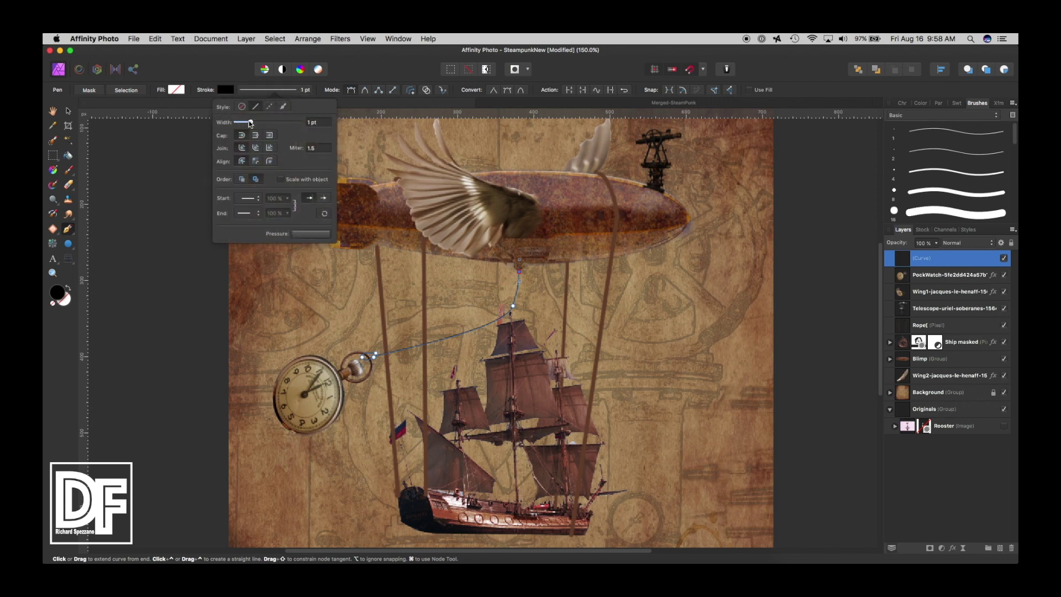
mouse_move(250, 124)
left_mouse_down()
mouse_move(263, 122)
mouse_move(254, 125)
left_mouse_up()
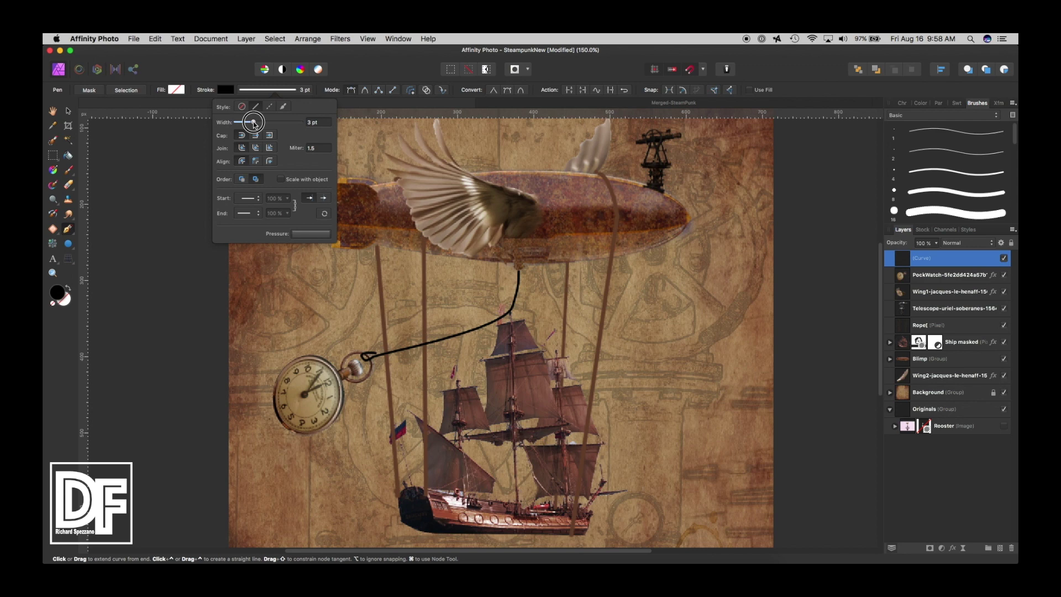
left_click_drag(254, 122, 254, 123)
- Colour the curve's stroke with the sampled brown and finish drawing the path
left_click(225, 89)
left_click_drag(343, 101, 357, 229)
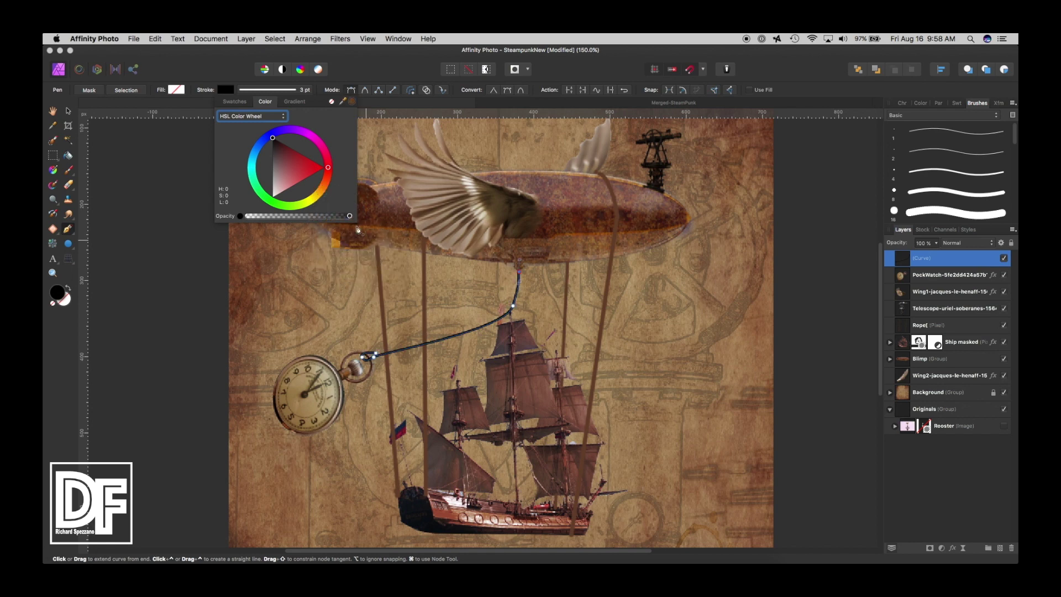
left_click(352, 102)
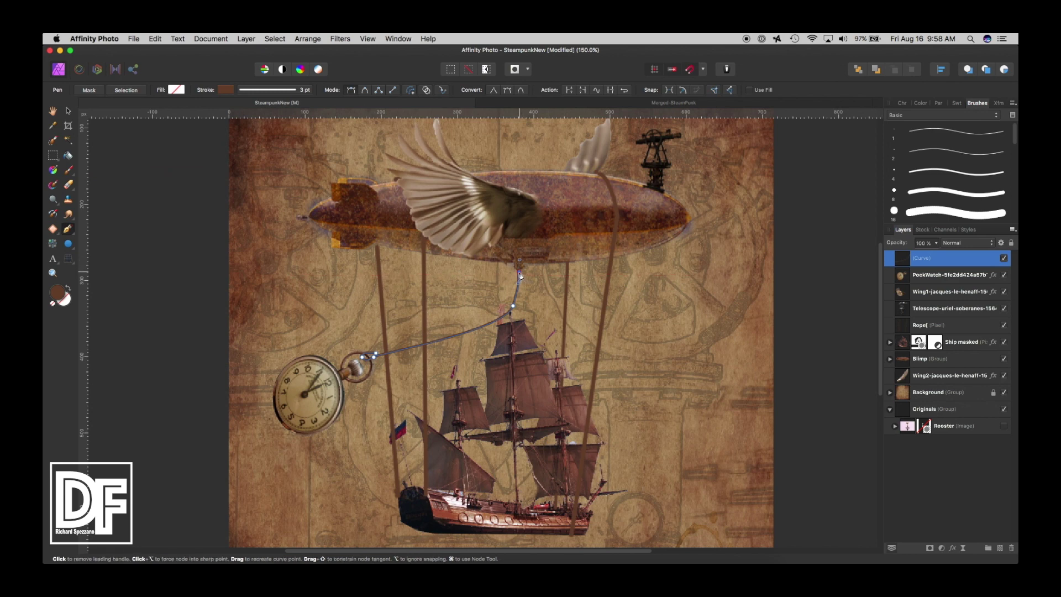
key("Escape")
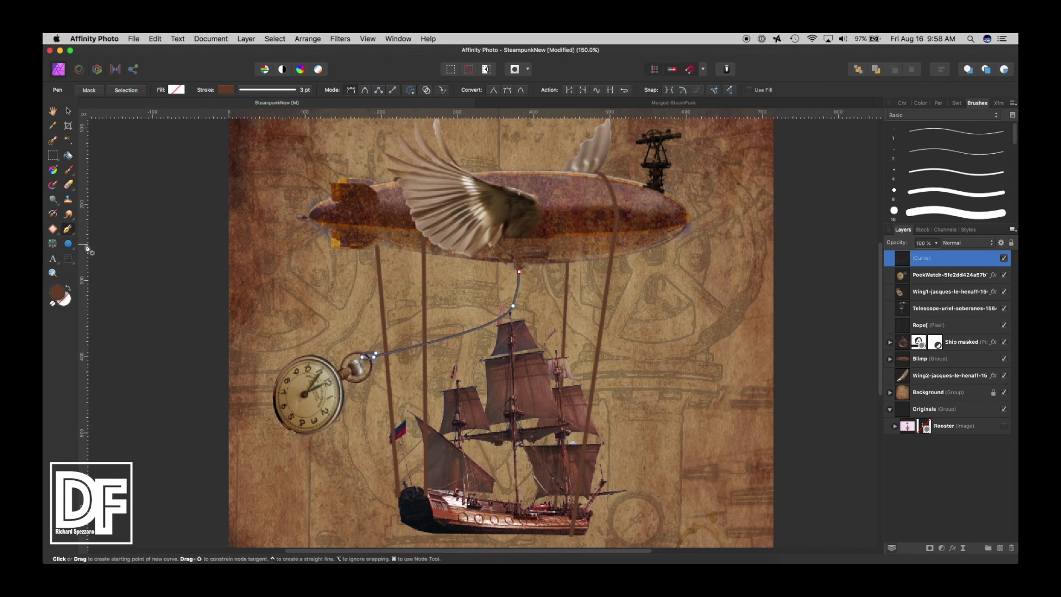
- Move the curve's node above the ship's mast with the Node tool so the watch rope bends more gently towards the blimp
left_click_drag(68, 228, 89, 247)
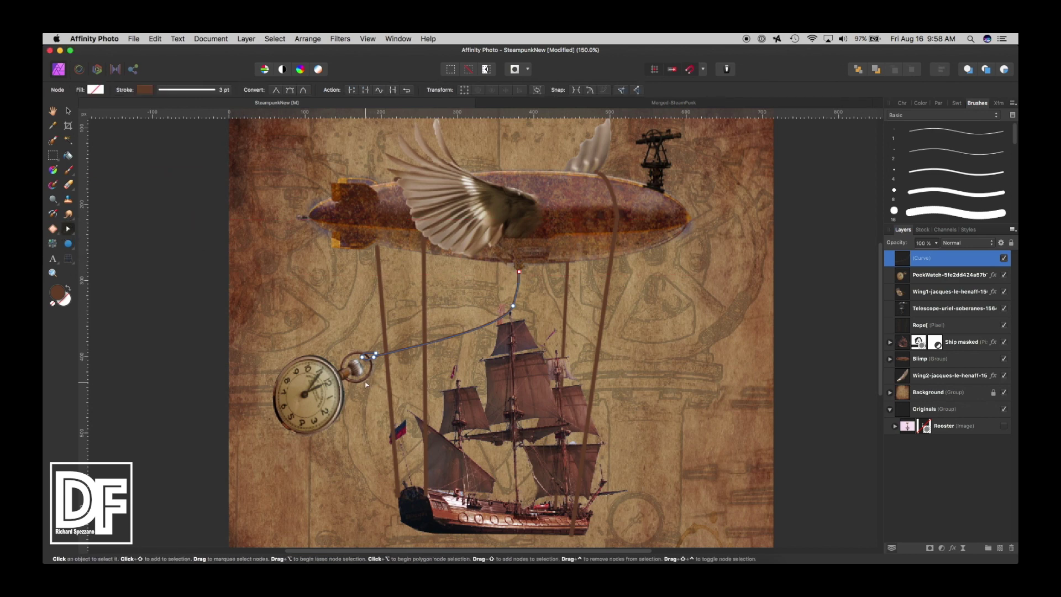
left_click(53, 273)
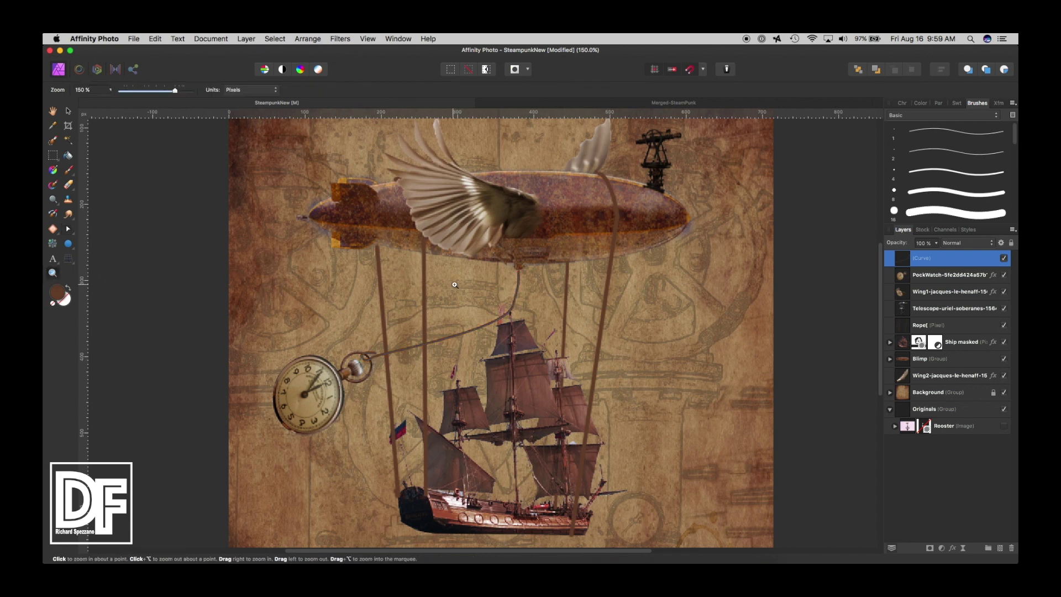
left_click(508, 287)
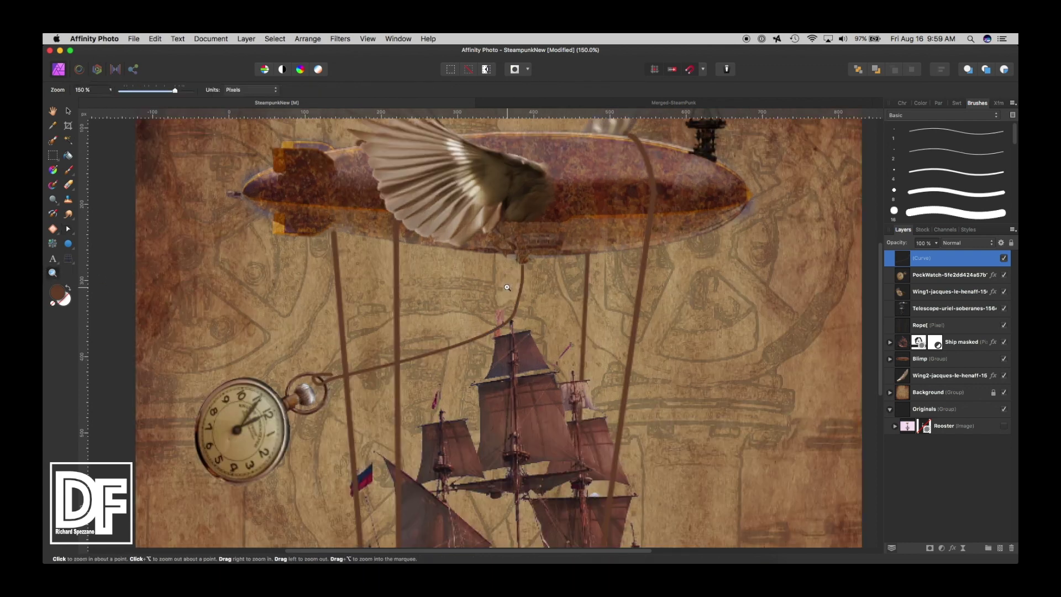
left_click(72, 229)
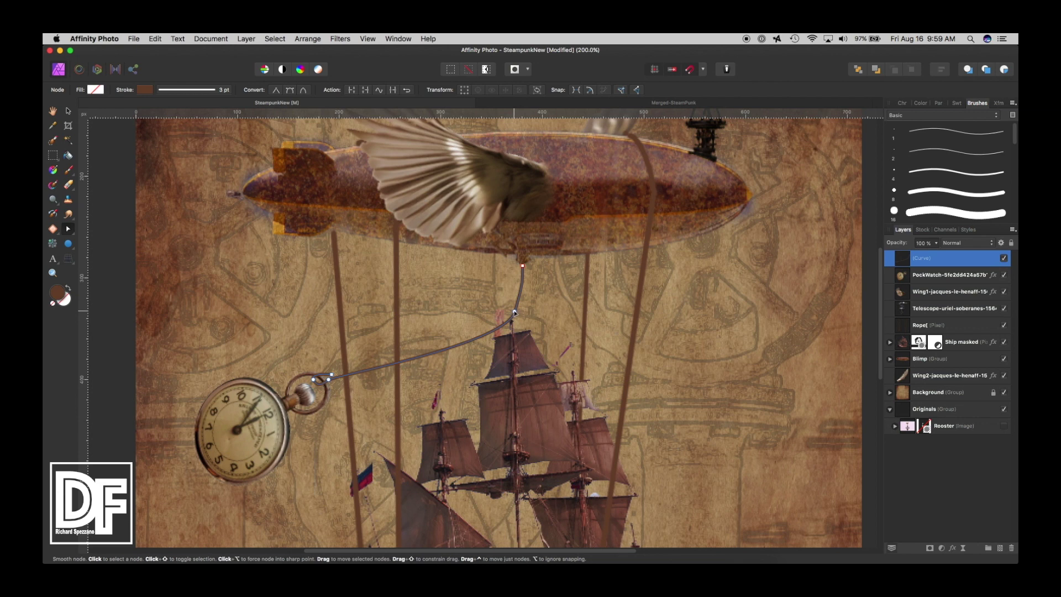
mouse_move(516, 313)
left_mouse_down()
mouse_move(503, 305)
mouse_move(508, 281)
mouse_move(515, 297)
left_mouse_up()
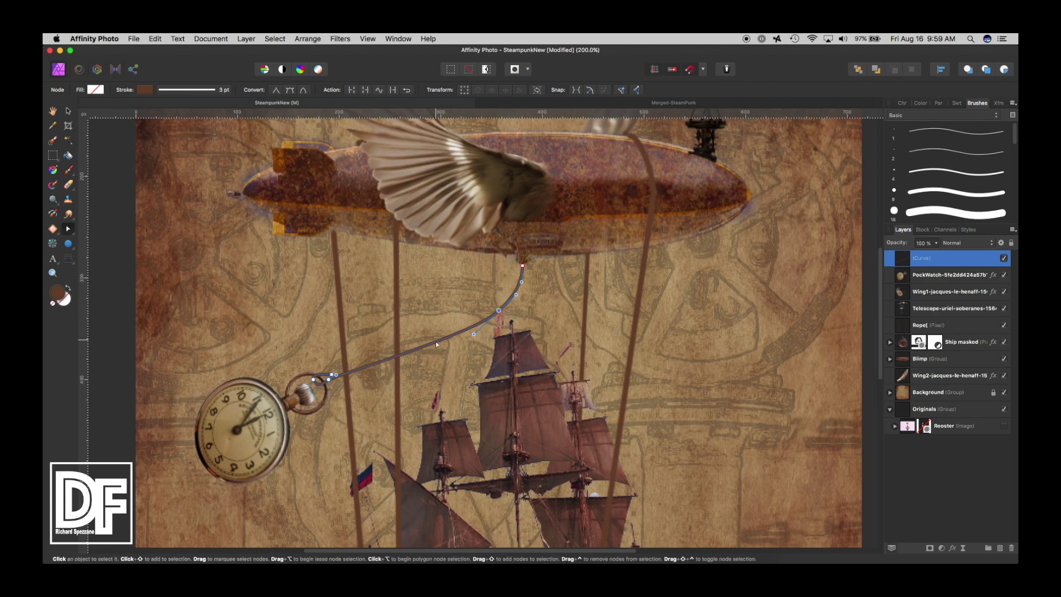
- Add a node midway between the ship's mast and the watch, raise it and adjust its handle to give the rope a wave
left_click(466, 335)
key("super+z")
left_click(415, 351)
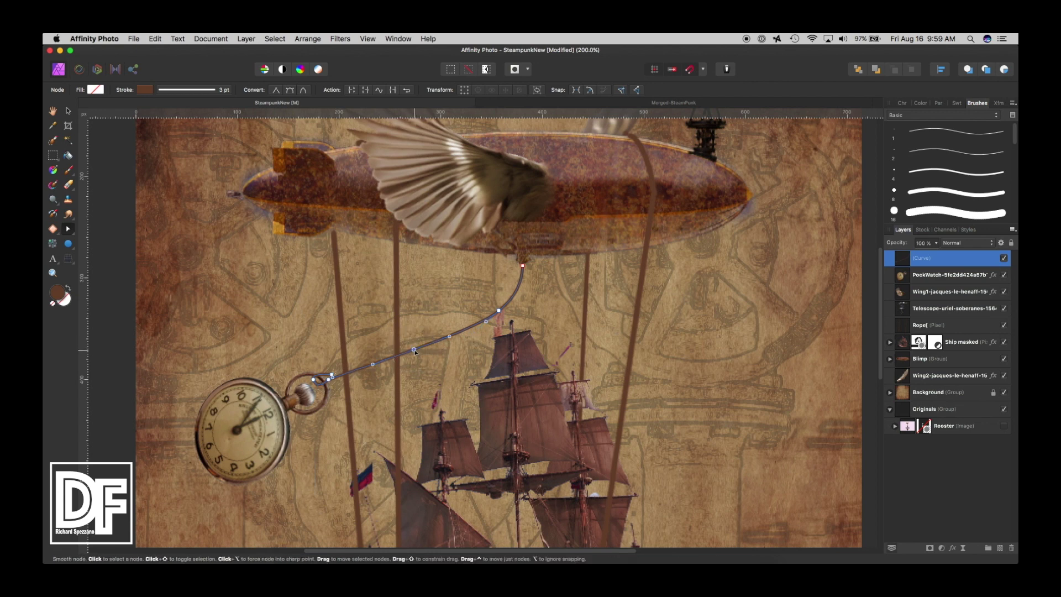
left_click_drag(416, 352, 438, 333)
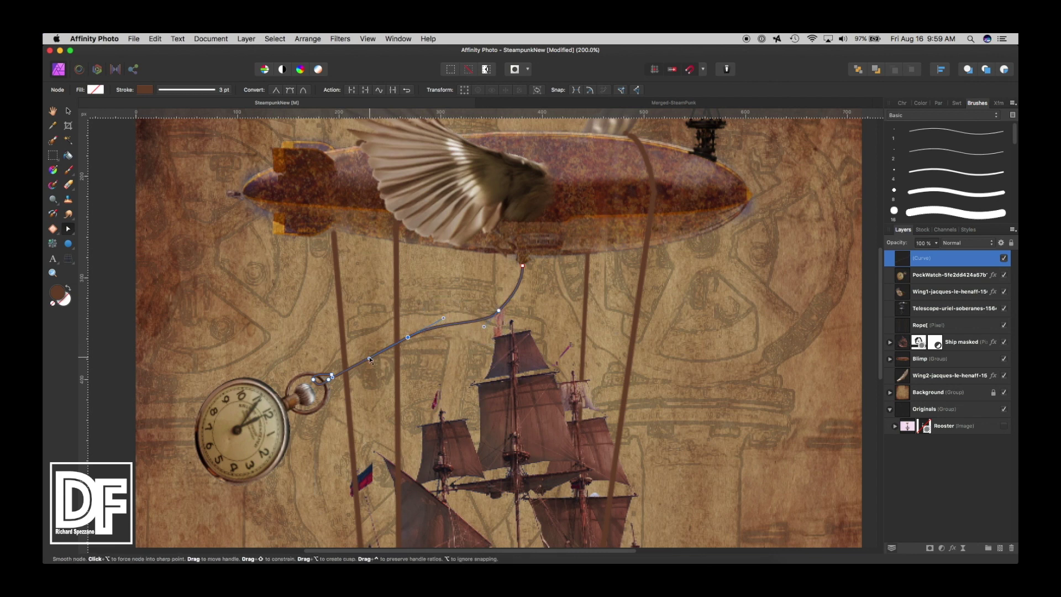
left_click_drag(369, 358, 362, 368)
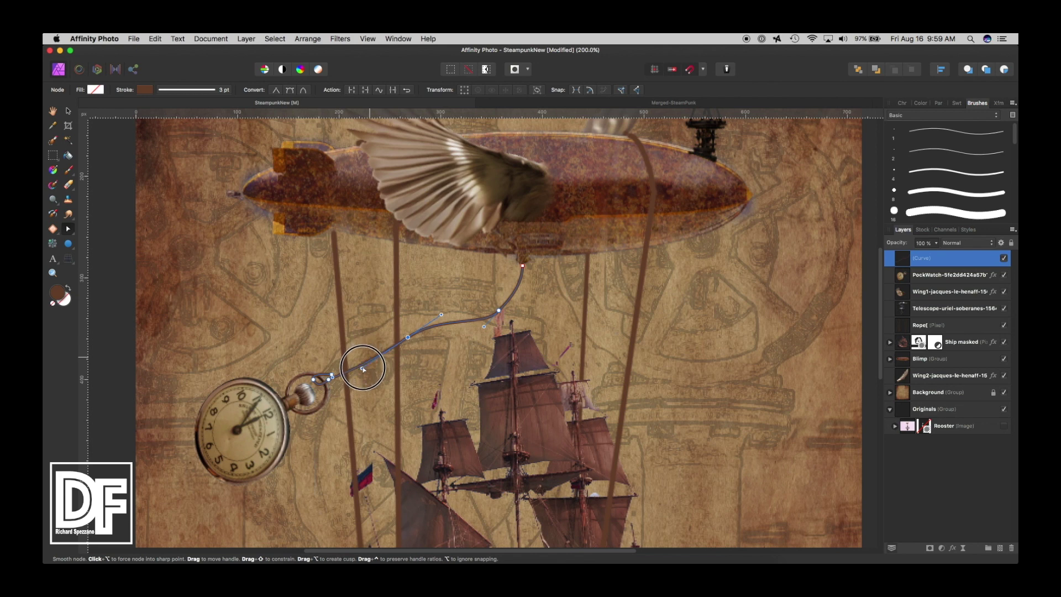
- Adjust the nodes of the rope's small loop so it wraps neatly around the pocket watch's ring
left_click(327, 376)
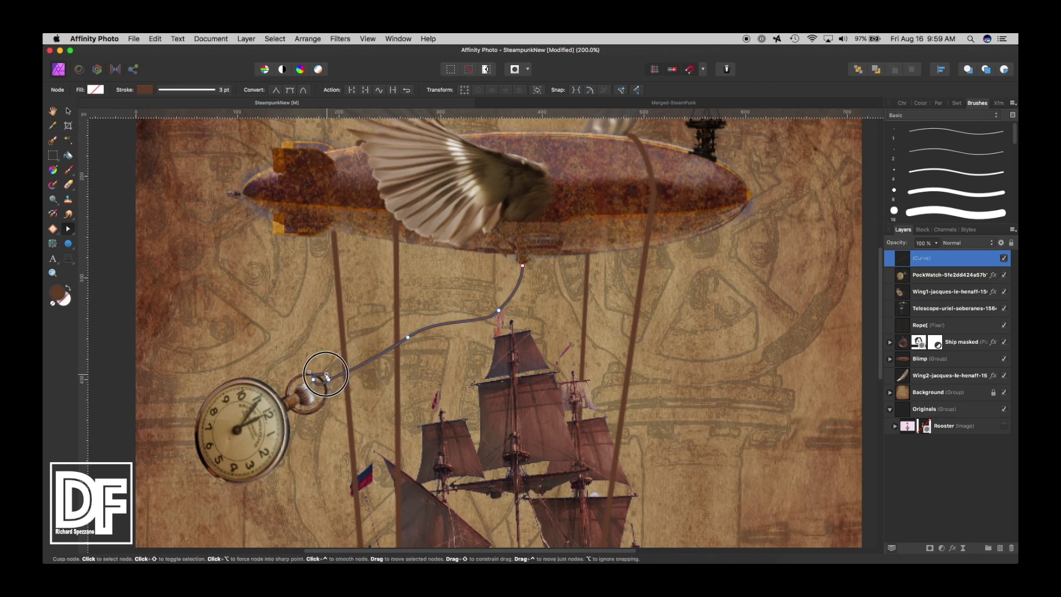
mouse_move(327, 376)
left_mouse_down()
mouse_move(318, 378)
mouse_move(336, 374)
left_mouse_up()
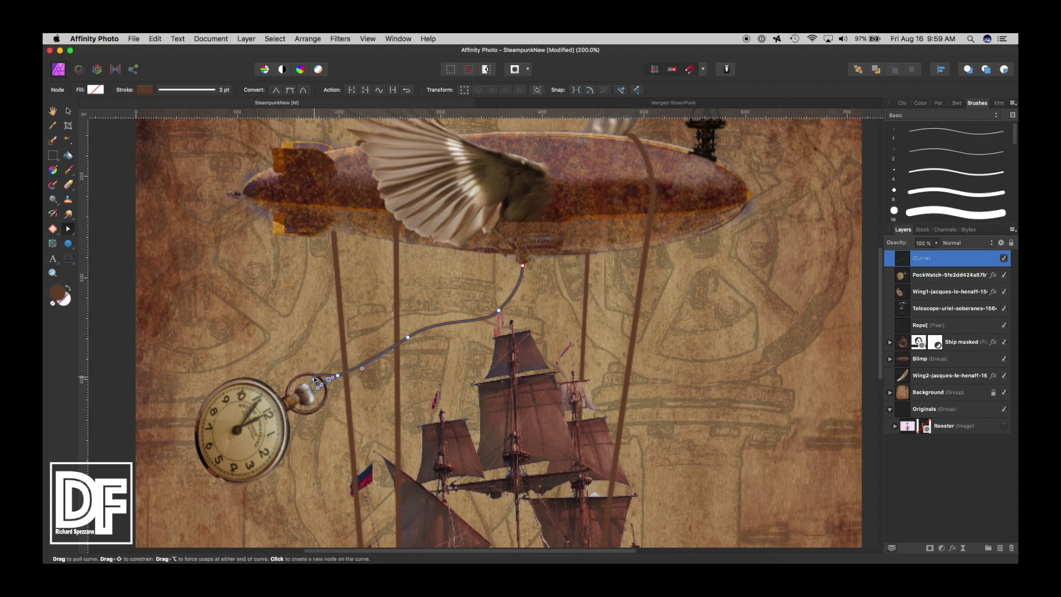
left_click(314, 380)
left_click_drag(314, 380, 327, 386)
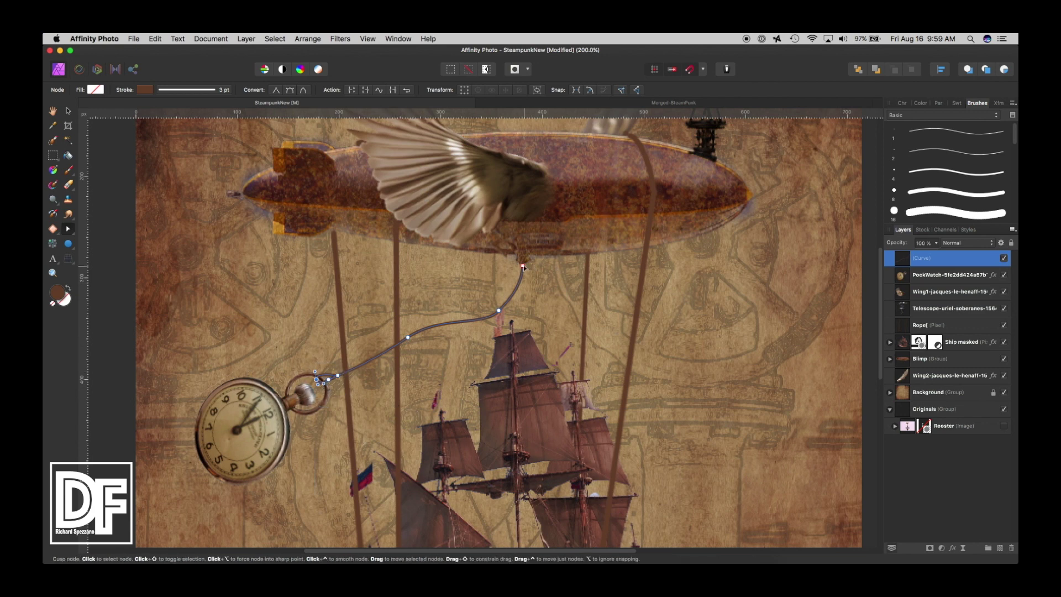
- Move the rope's upper end node onto the fitting beneath the blimp and deselect the curve
mouse_move(523, 265)
left_mouse_down()
mouse_move(525, 274)
mouse_move(531, 261)
left_mouse_up()
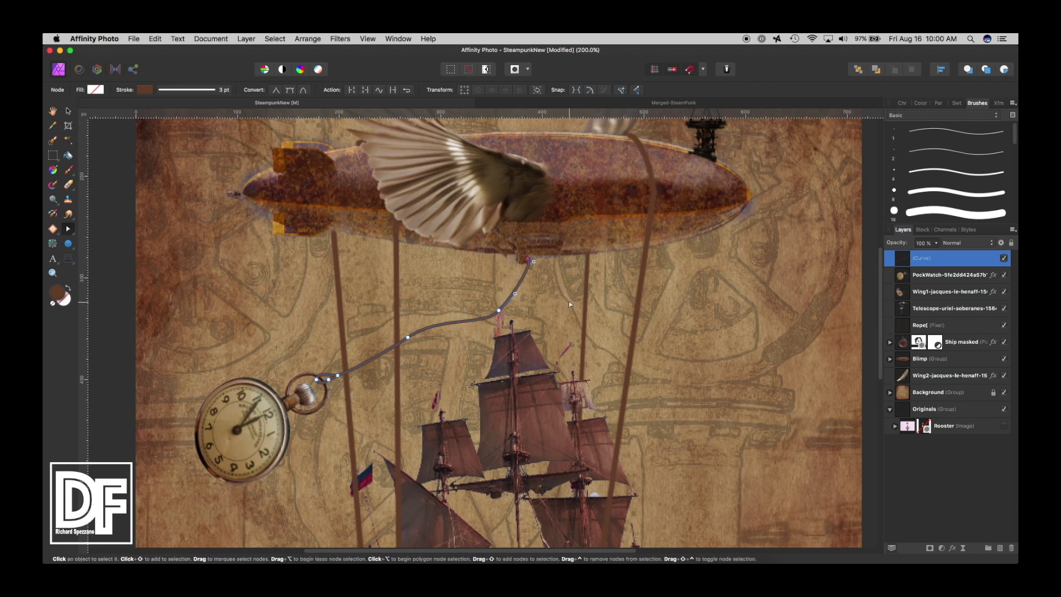
left_click(68, 111)
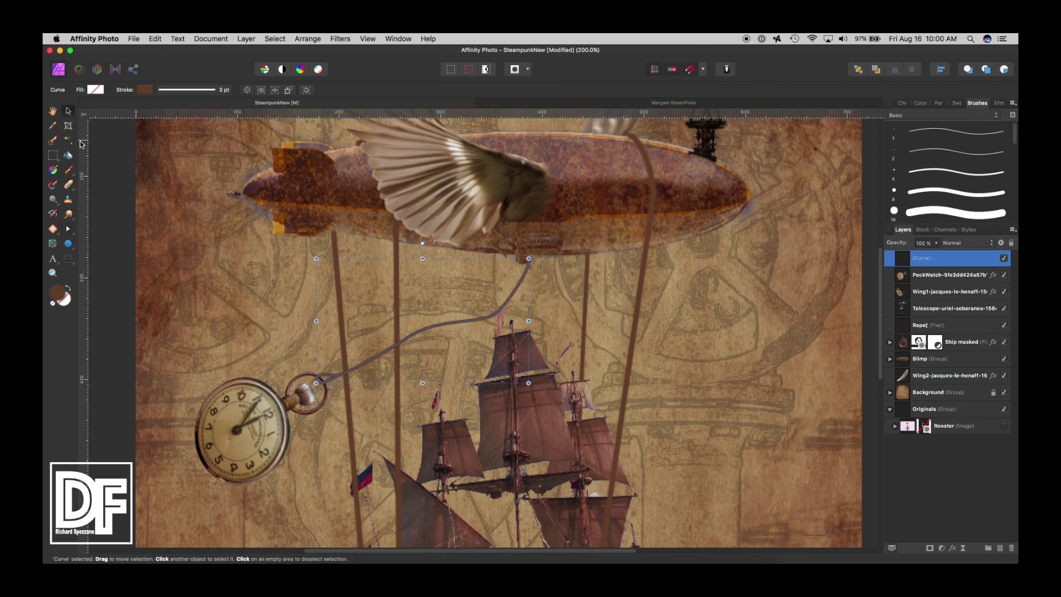
left_click(100, 158)
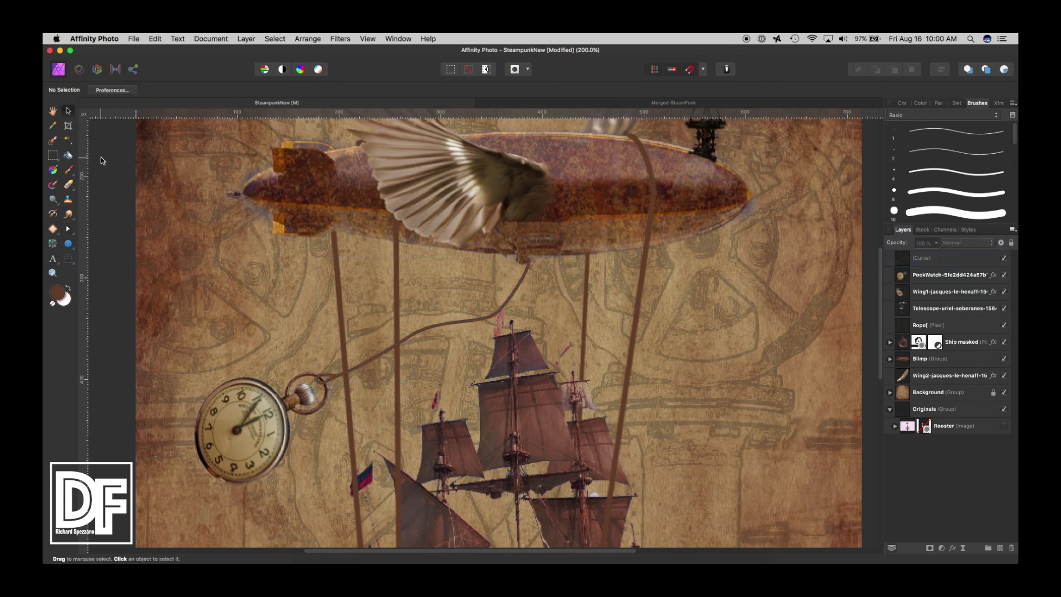
- Rename the curve layer as Rope and deselect it
left_click(56, 273)
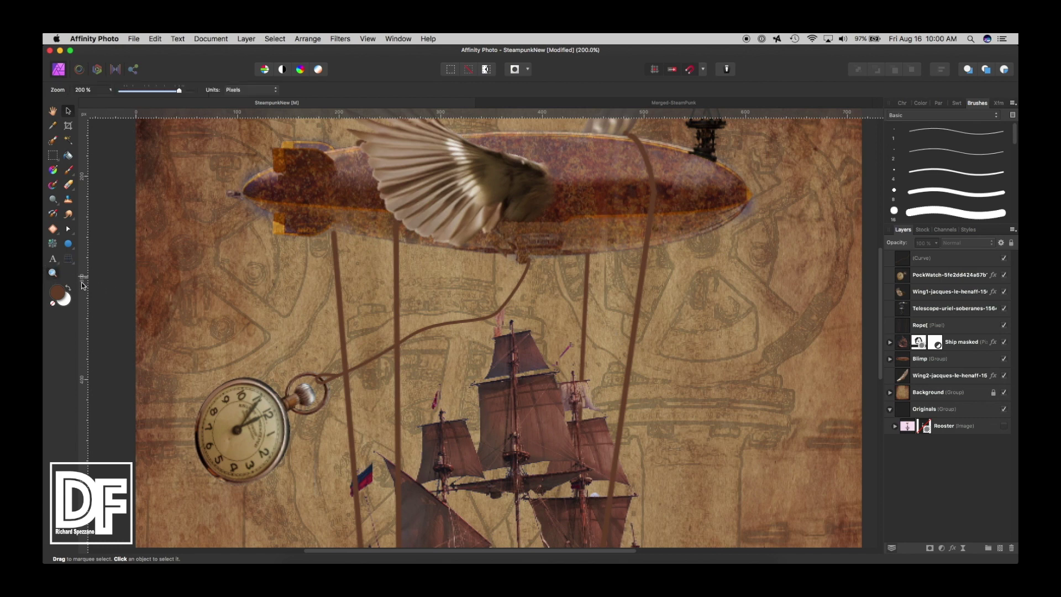
left_click(318, 378)
left_click(318, 378)
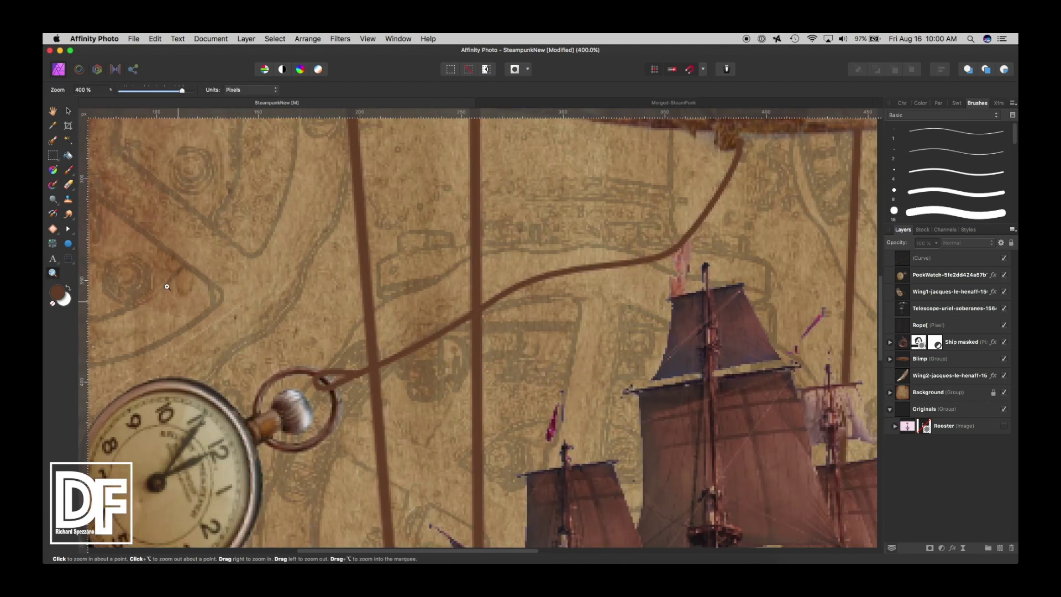
left_click(68, 112)
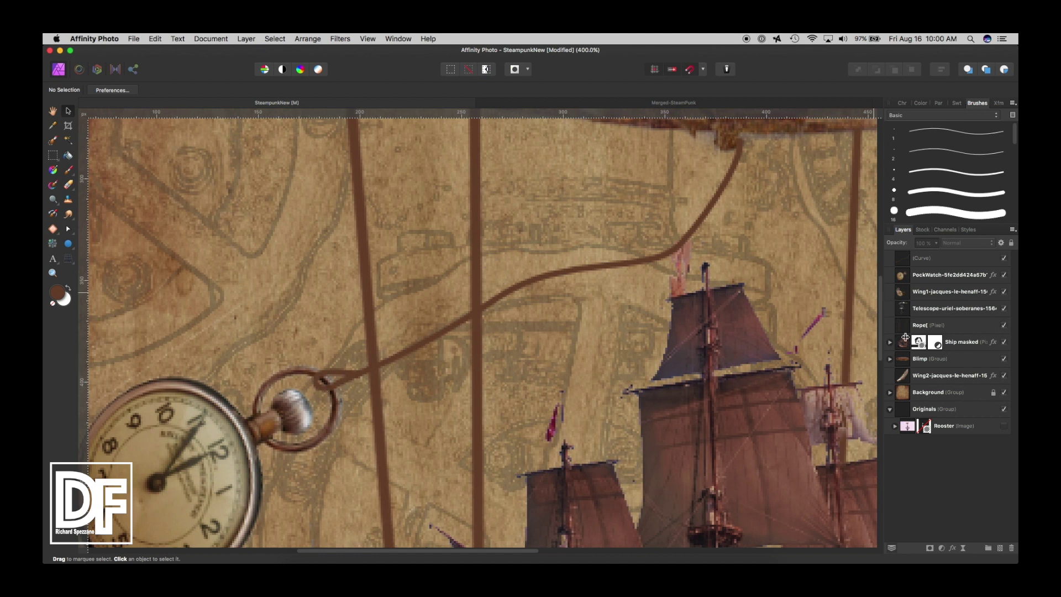
double_click(920, 258)
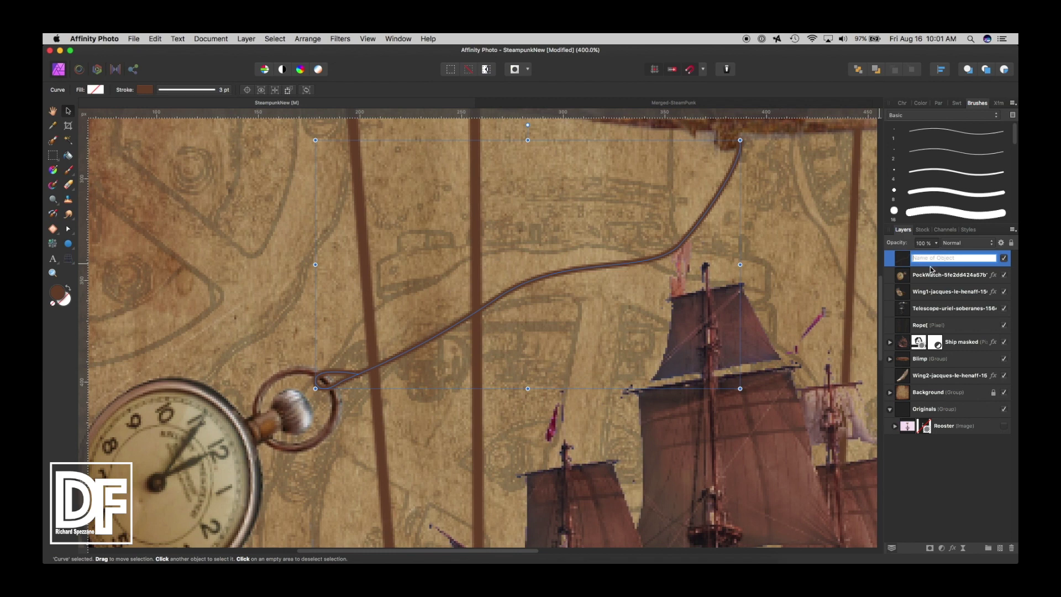
type("Rope")
left_click(950, 487)
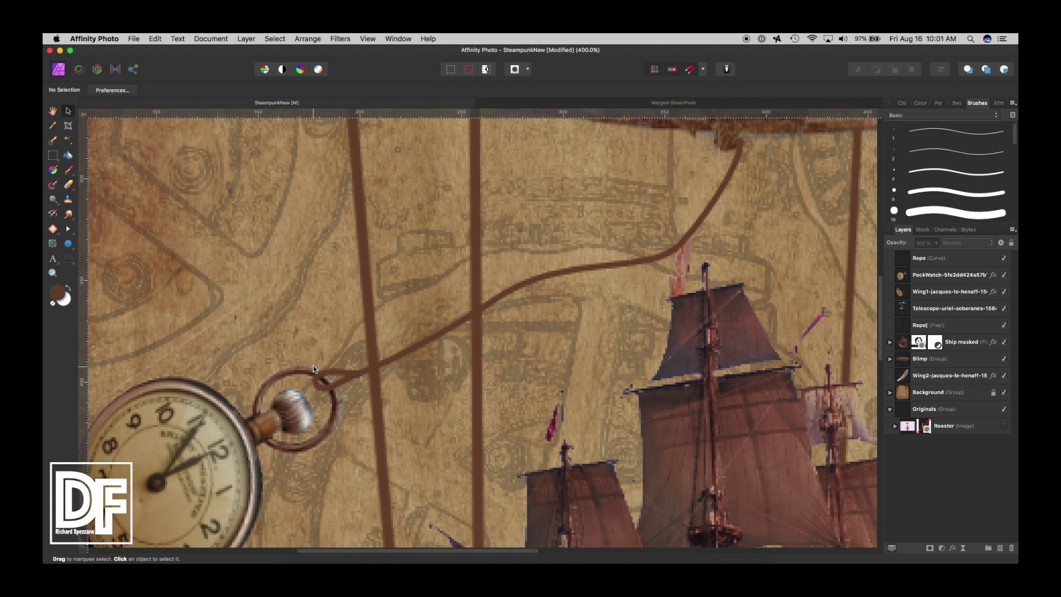
- Load the pocket watch's outline as a selection and erase the part of the Rope curve that overlaps the watch's ring
left_click(902, 277, "super")
left_click(903, 258)
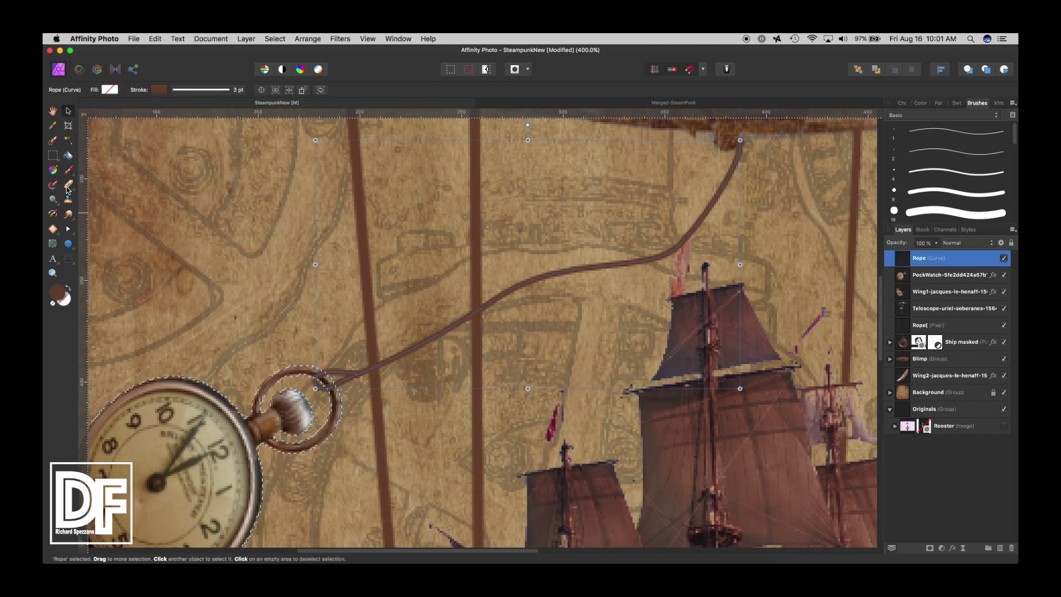
key("e")
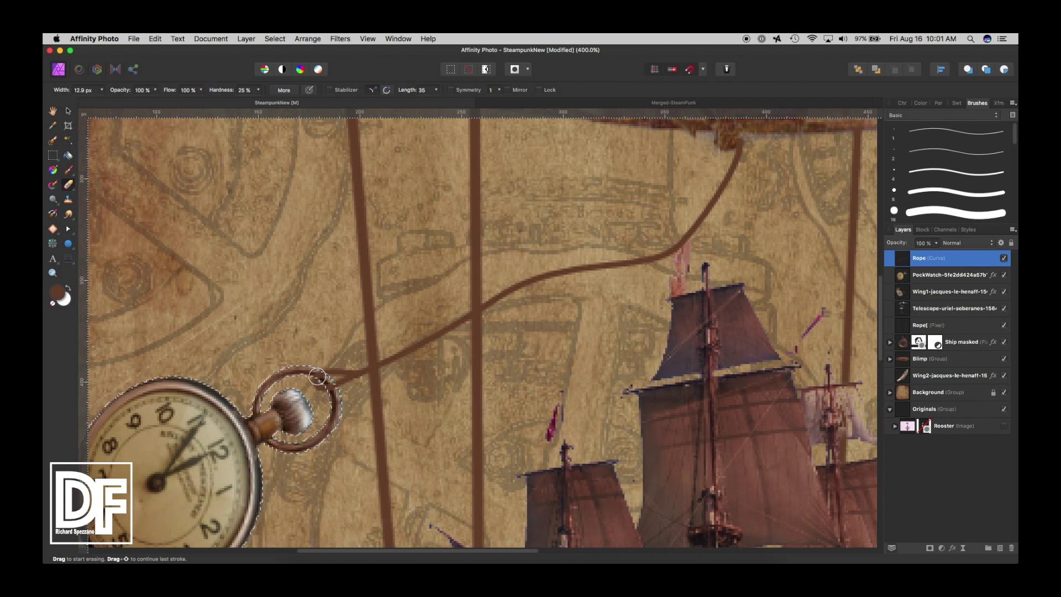
left_click_drag(312, 373, 328, 380)
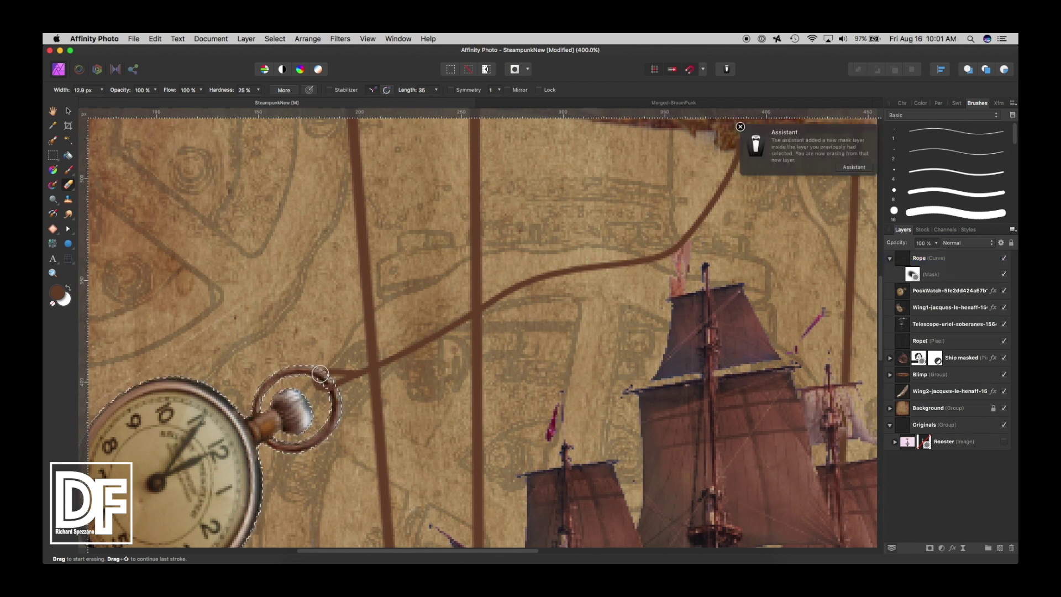
- Examine the whole composite, focusing on the pocket watch and the ropes between the blimp and the ship
left_click(68, 111)
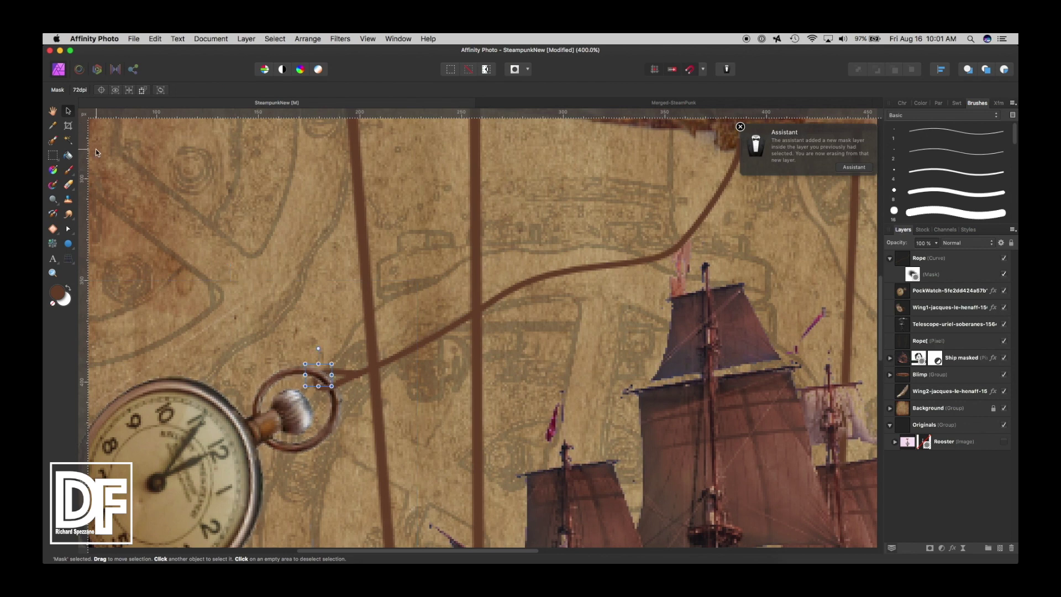
double_click(53, 110)
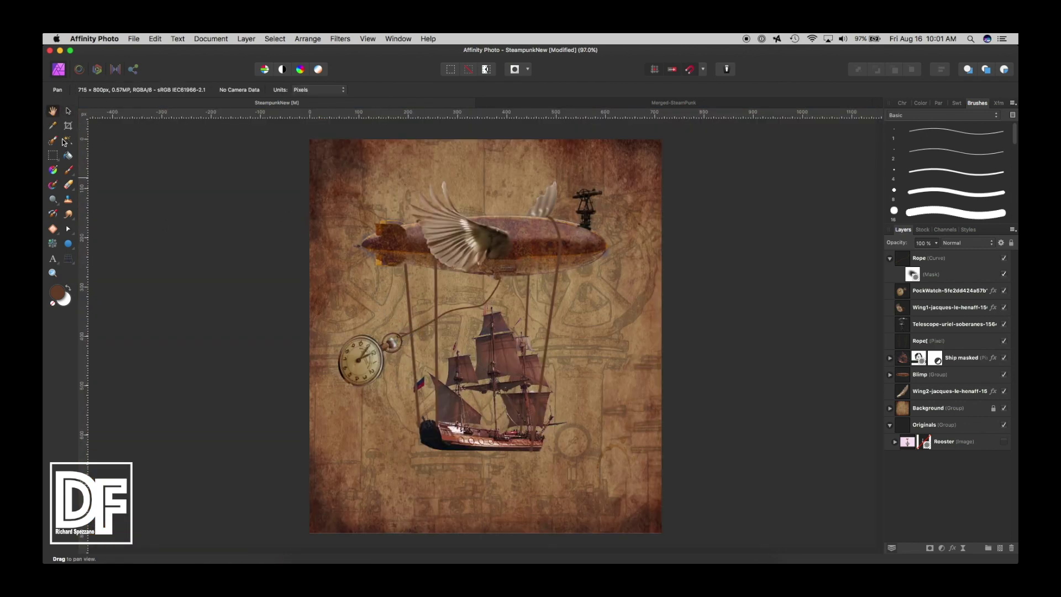
left_click(68, 111)
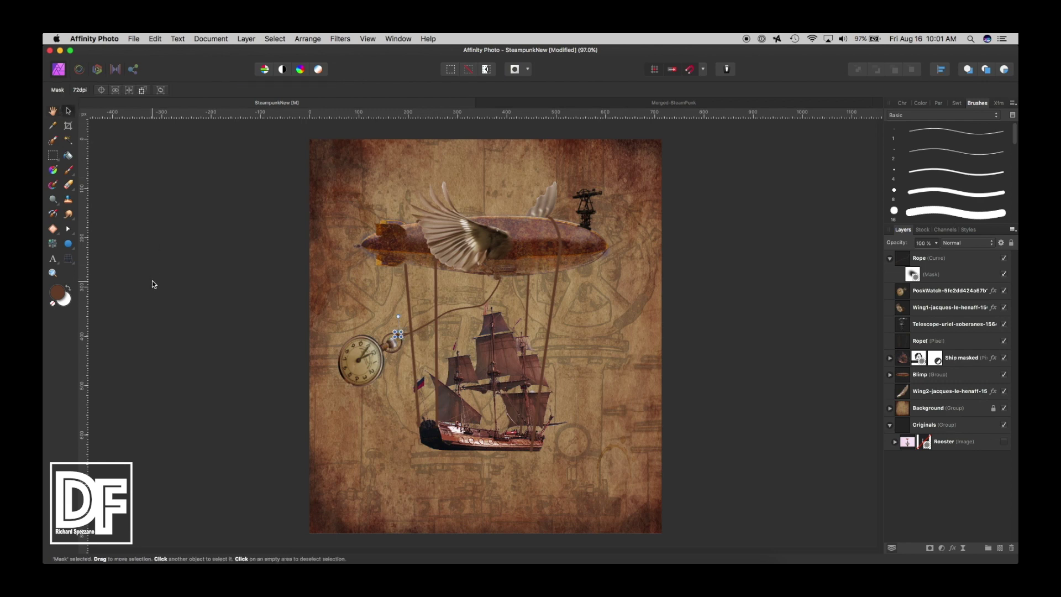
left_click(52, 273)
left_click(443, 329)
left_click(442, 329)
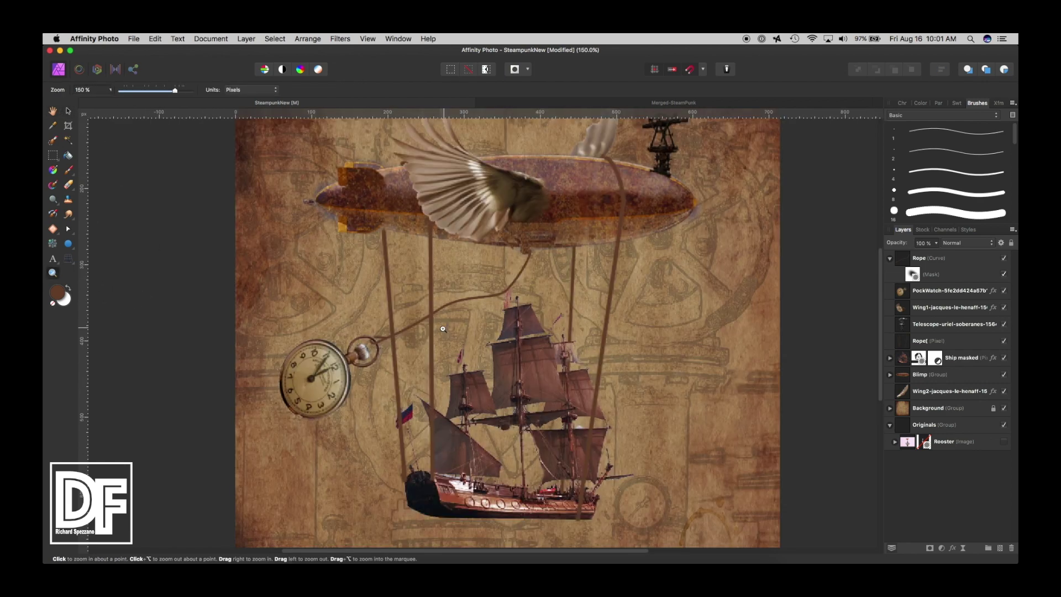
scroll(425, 332, "down", 5)
scroll(409, 339, "up", 1)
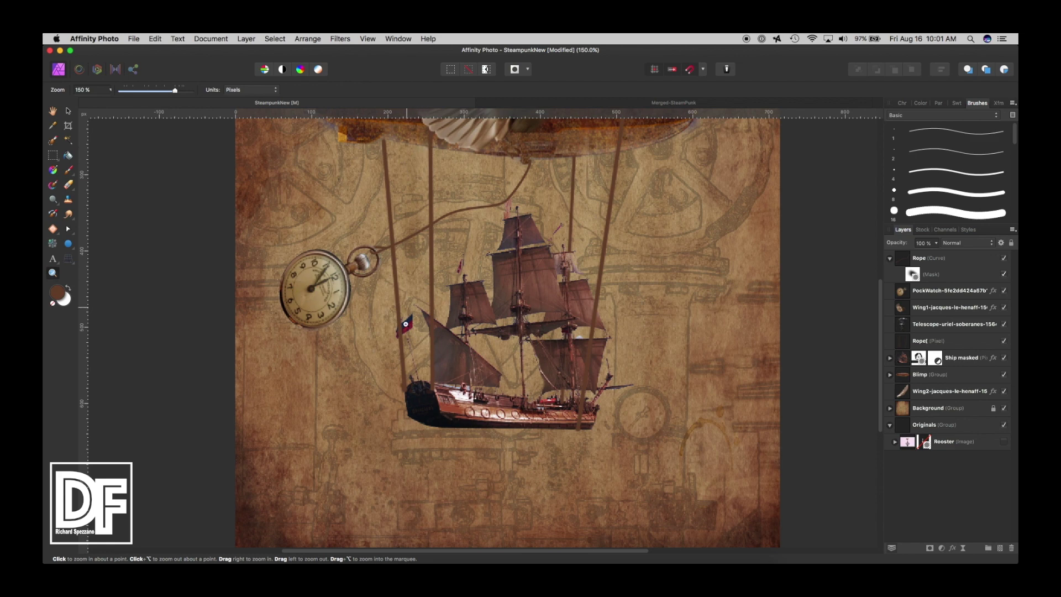
scroll(326, 188, "up", 3)
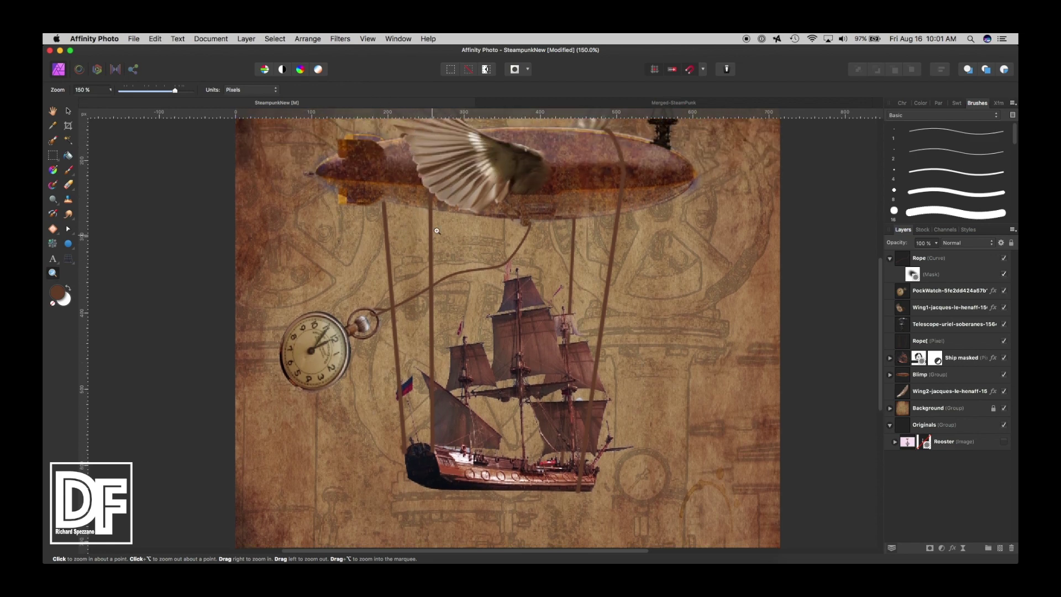
- Delete the two ropes near the ship's stern from the pixel rope layer with a rectangular selection, and clear the selection
left_click(68, 112)
left_click(430, 270)
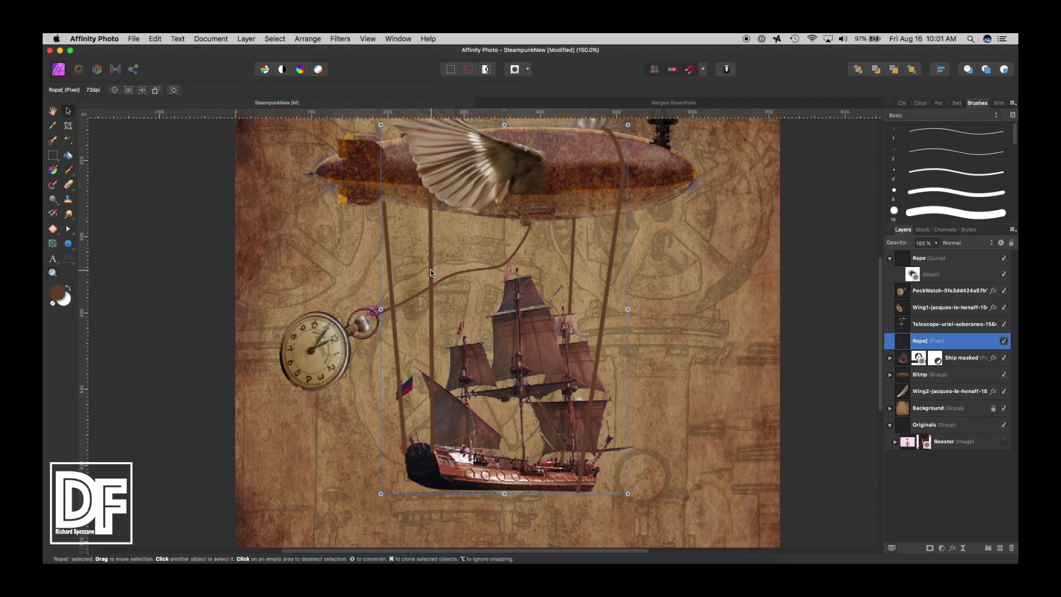
left_click(1004, 341)
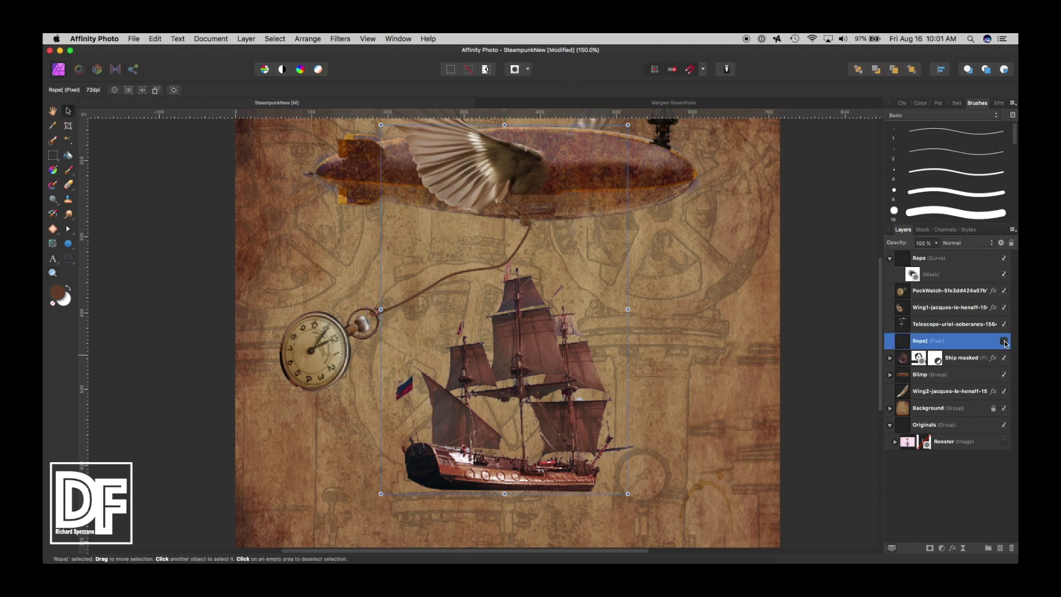
left_click(1004, 340)
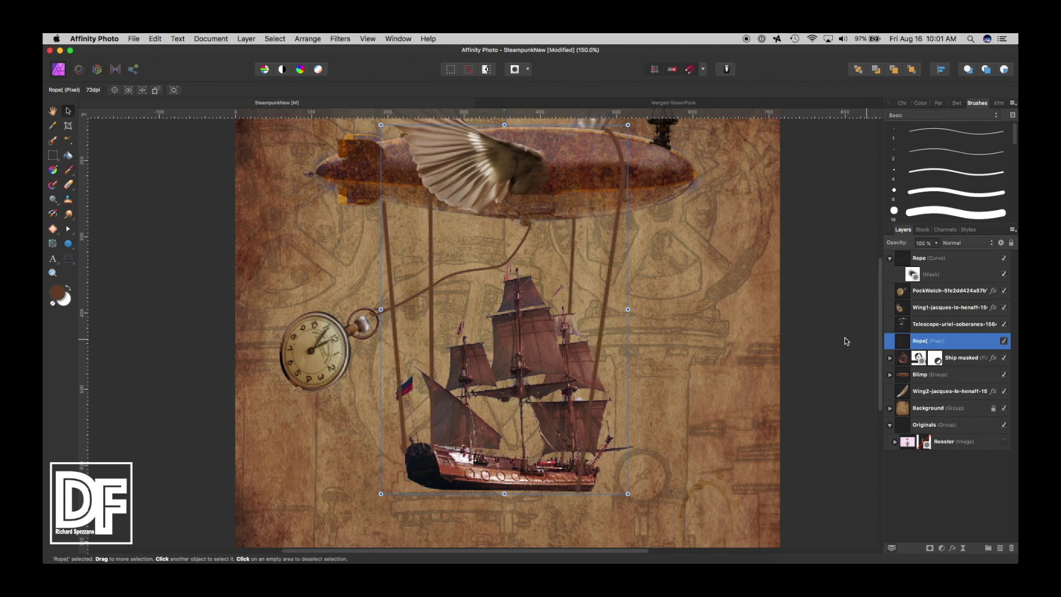
left_click(53, 155)
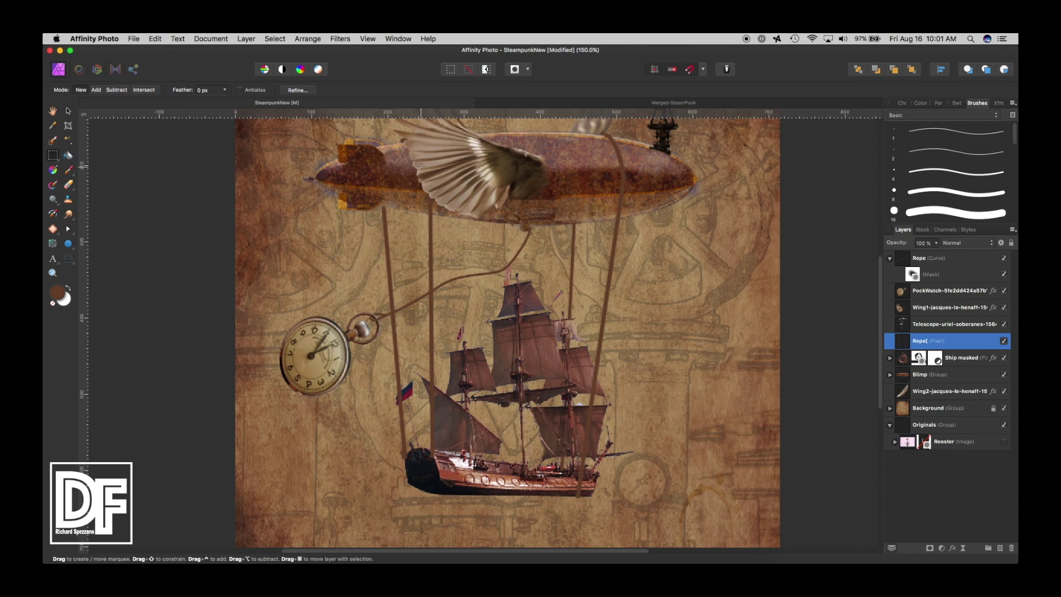
left_click_drag(309, 122, 448, 506)
key("Delete")
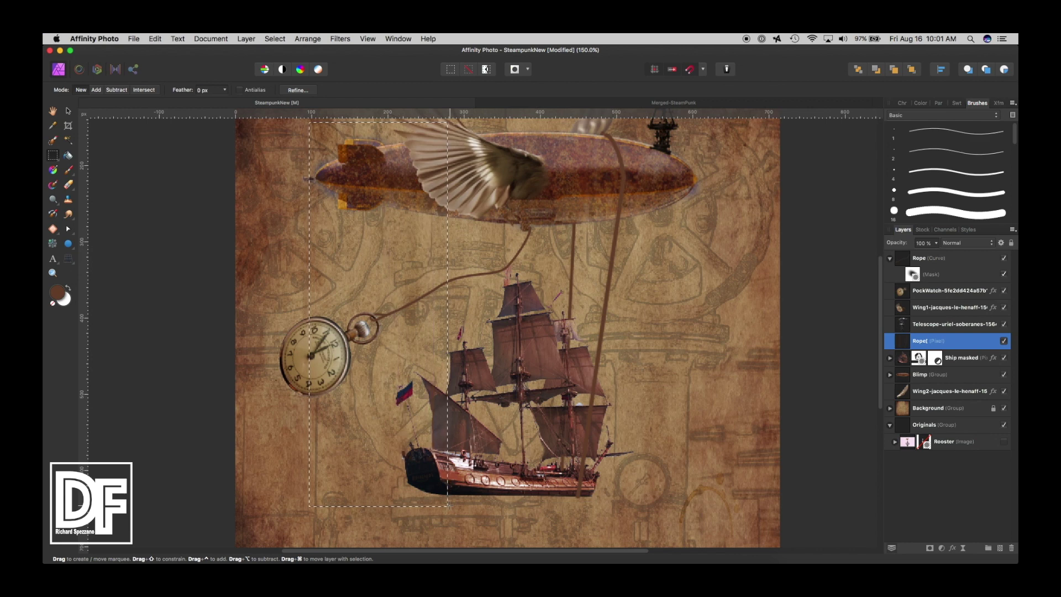
left_click(67, 111)
left_click(72, 172)
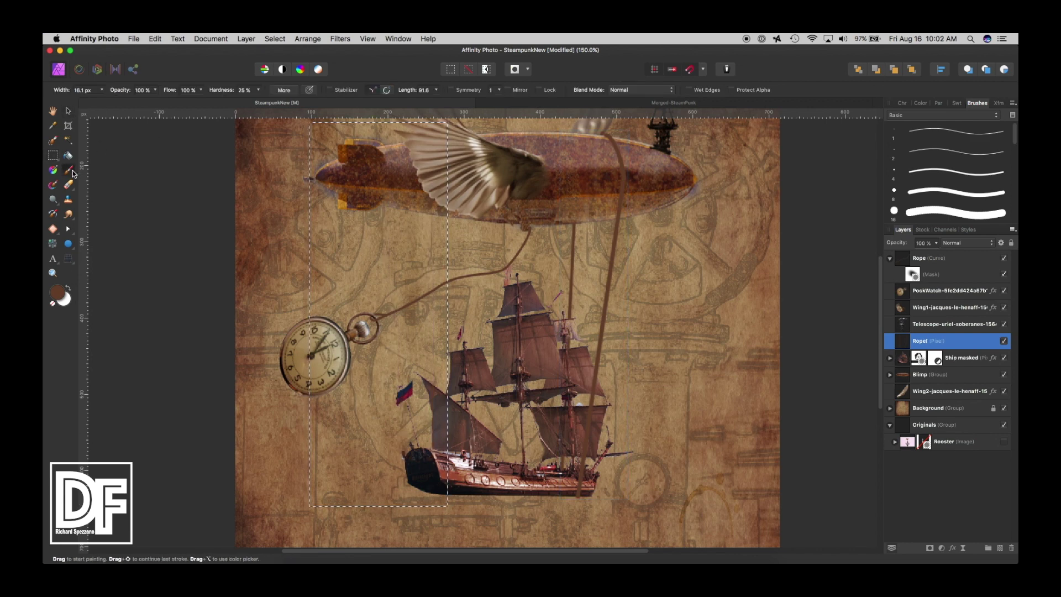
key("super+d")
- Draw a rope curve with the Pen tool from beneath the ship's stern, around the hull and up over the blimp's tail end
left_click(71, 229)
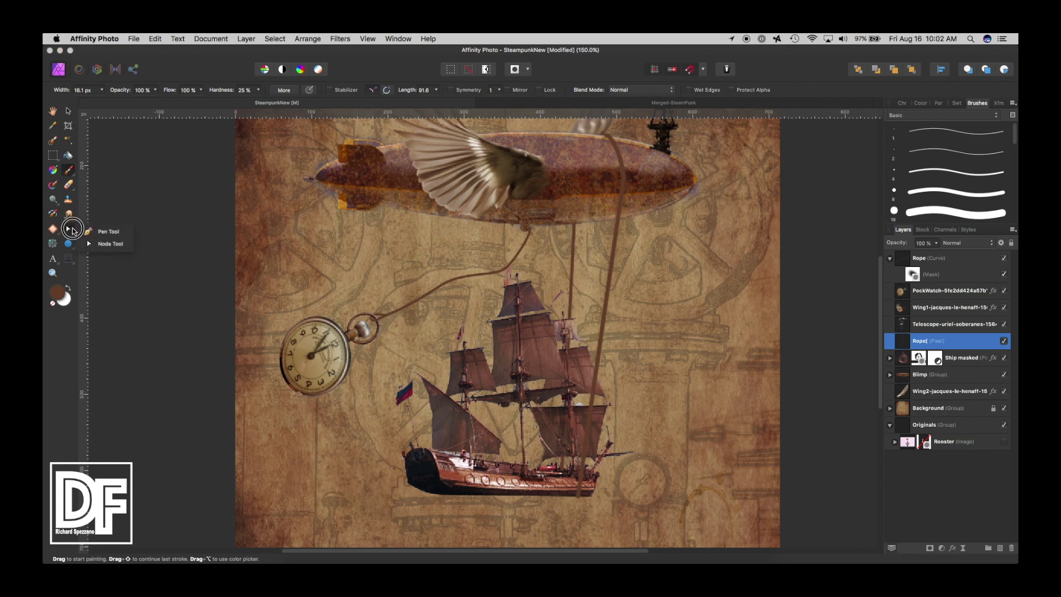
left_click(107, 231)
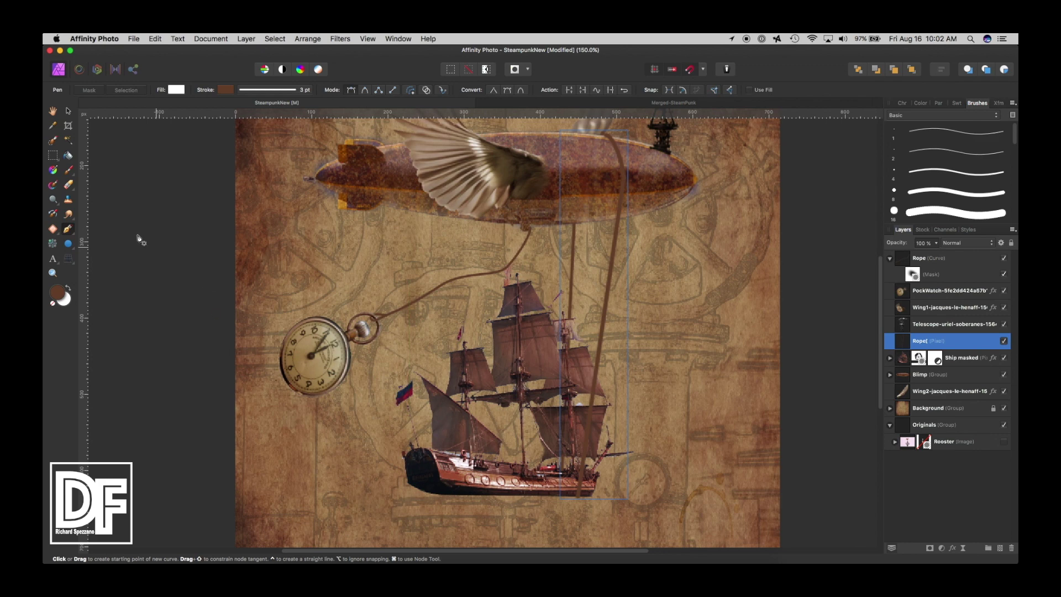
left_click(429, 494)
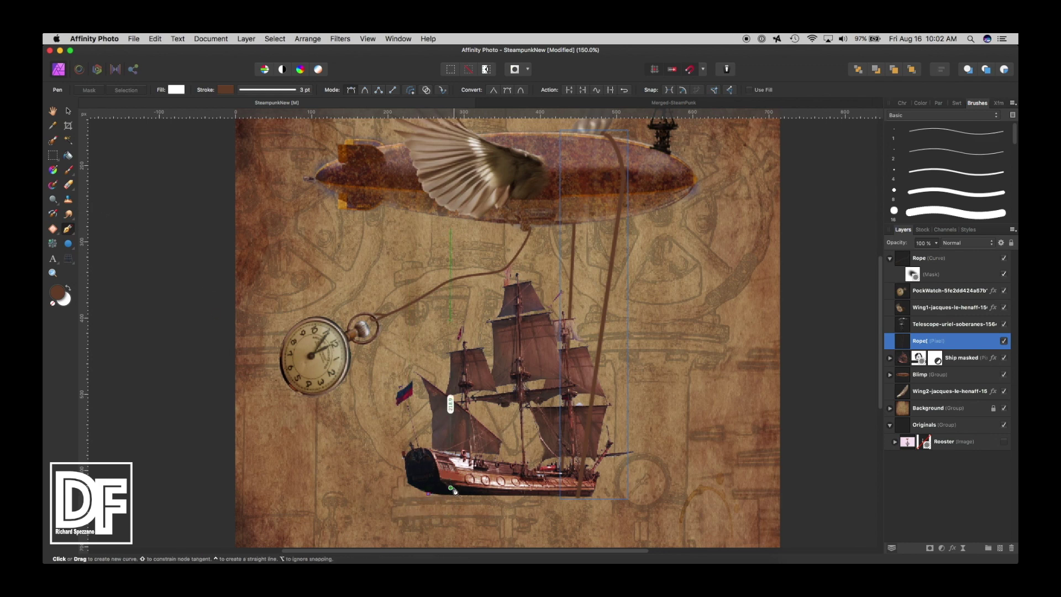
left_click(457, 488)
left_click_drag(457, 489, 462, 473)
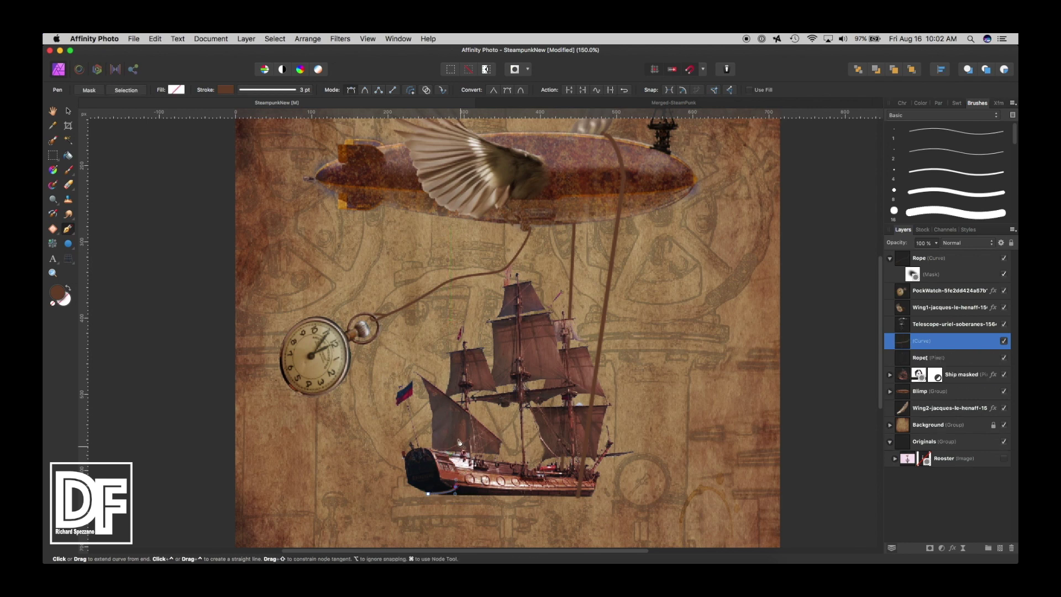
left_click(411, 178)
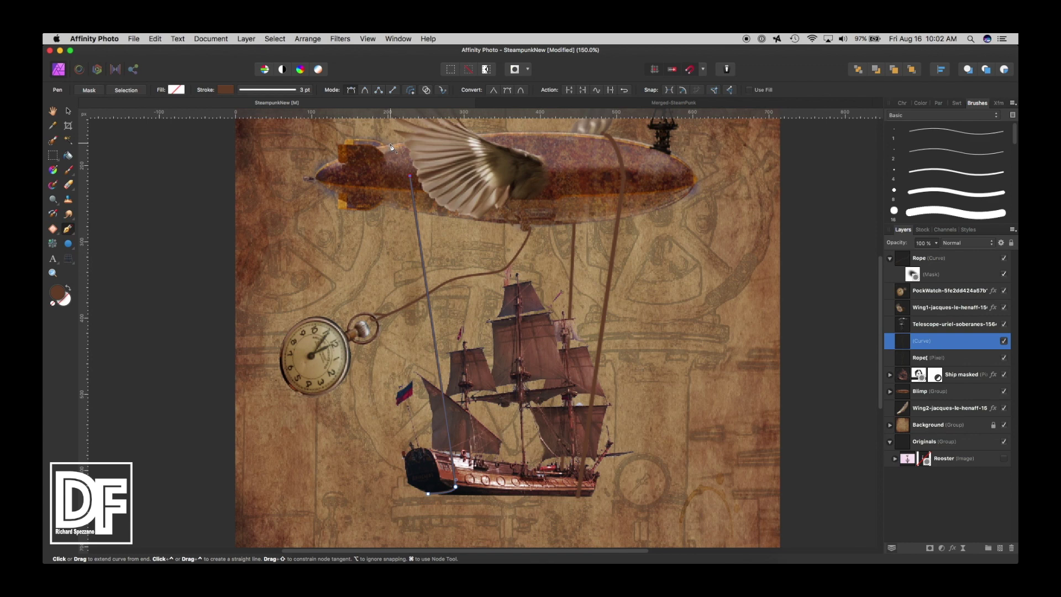
left_click_drag(391, 144, 384, 163)
left_click(69, 112)
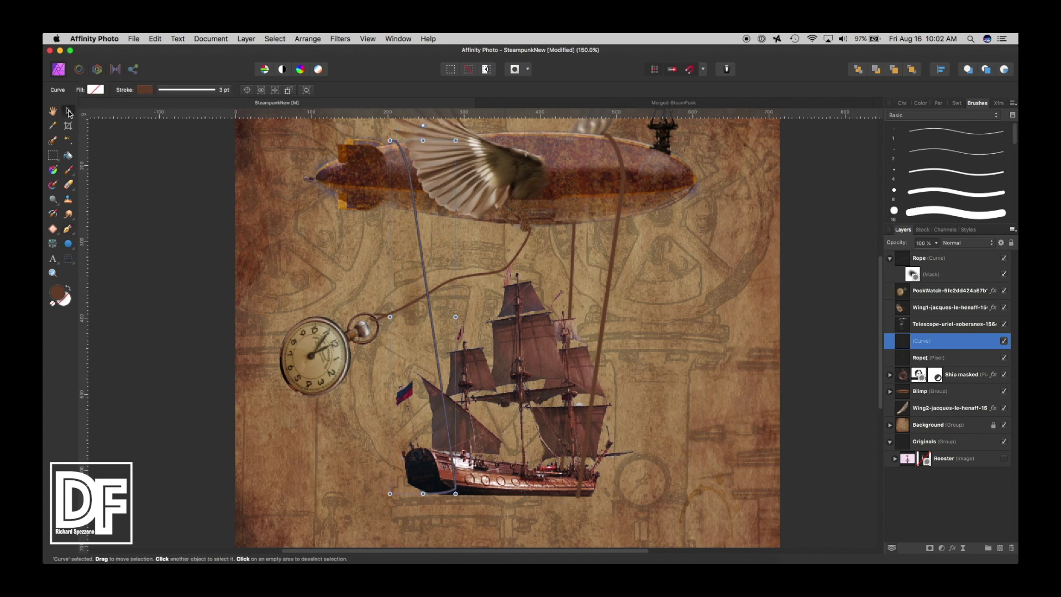
left_click(53, 111)
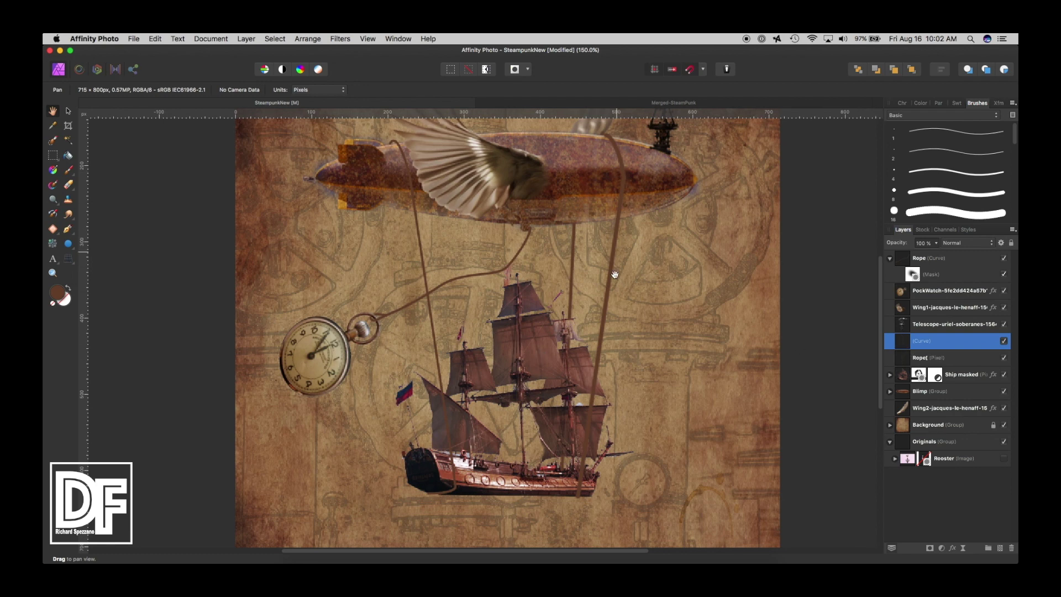
- Set the new rope curve's stroke width to 4.5 pt
left_click(65, 112)
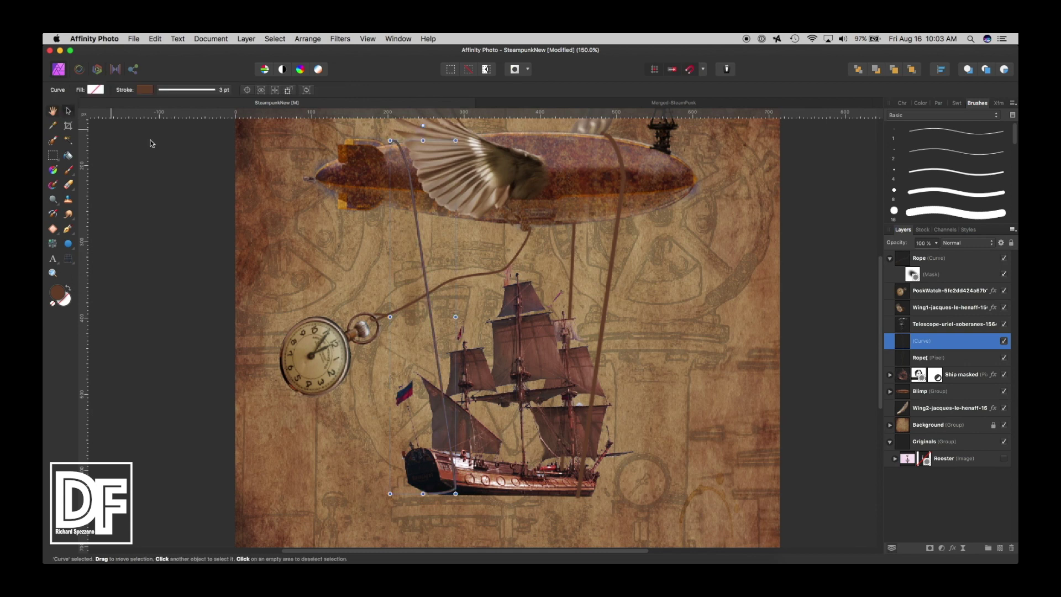
left_click(209, 91)
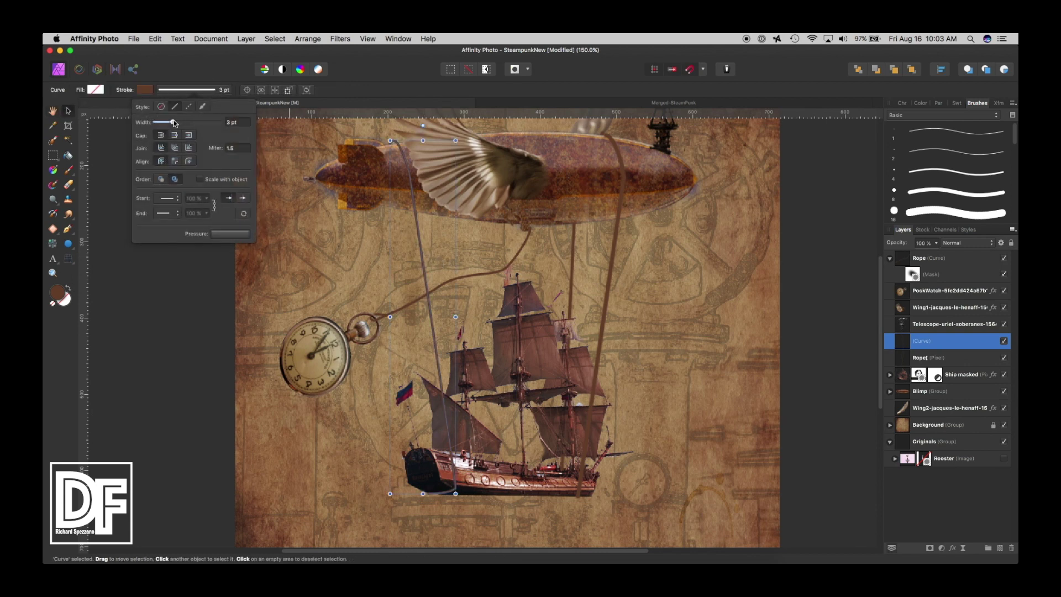
left_click_drag(174, 123, 176, 123)
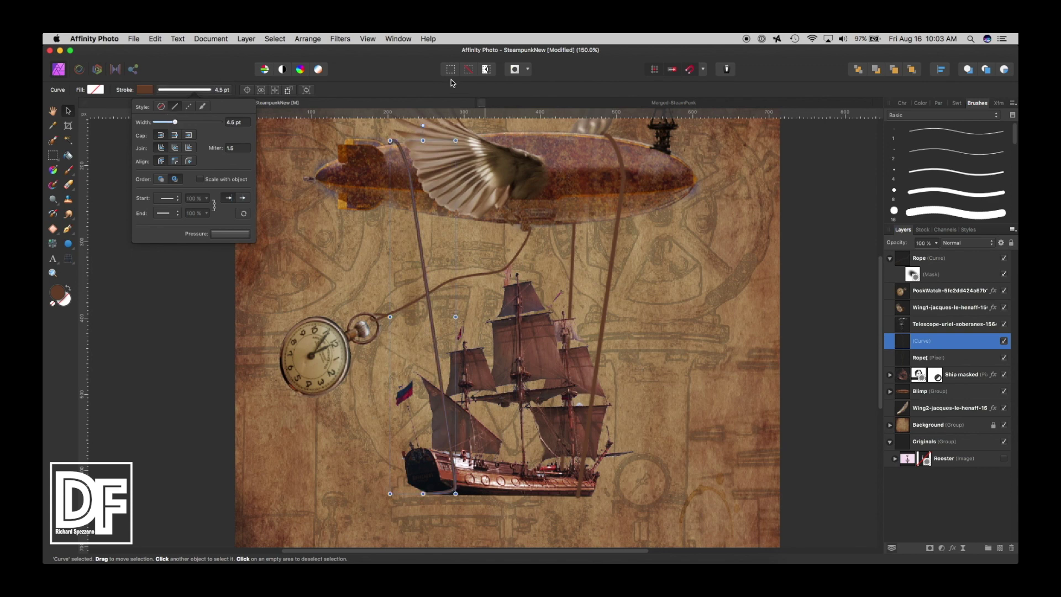
left_click(54, 112)
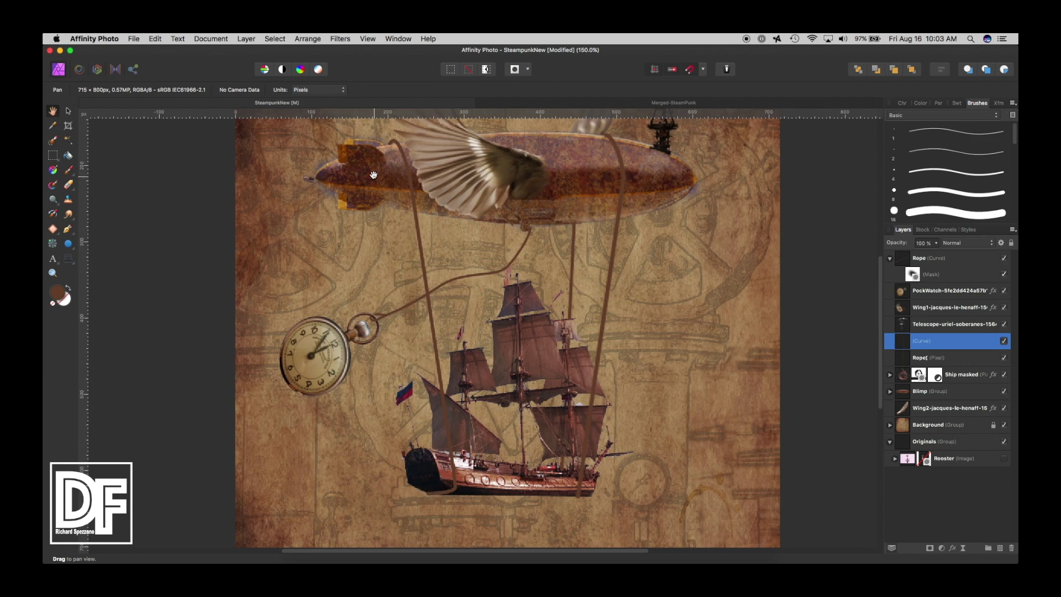
- Deselect the curve and draw a separate straight rope with the Pen tool between the ship's stern deck and the blimp's underside
left_click(67, 229)
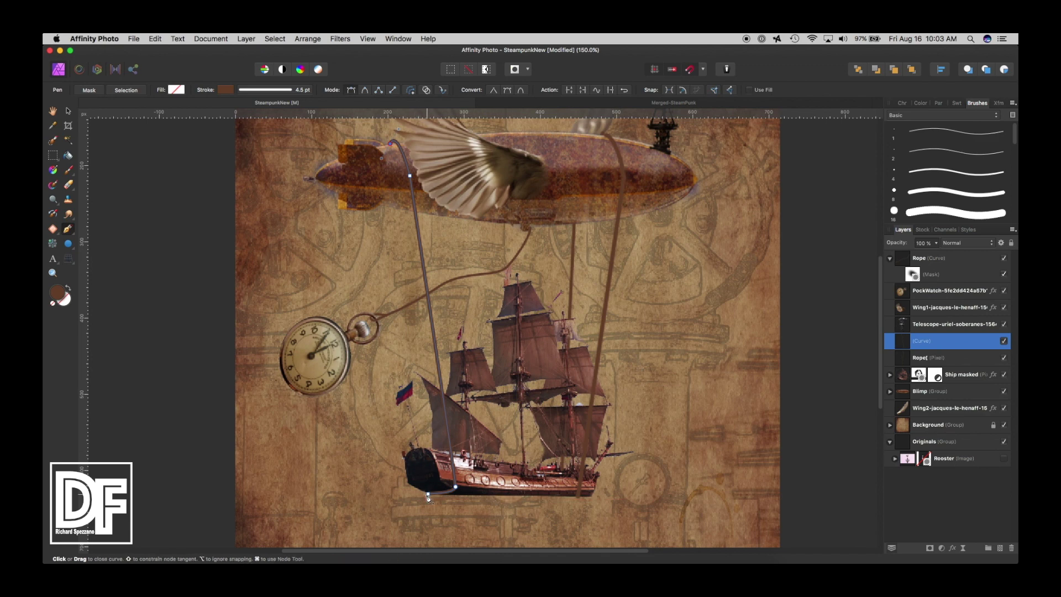
key("super+d")
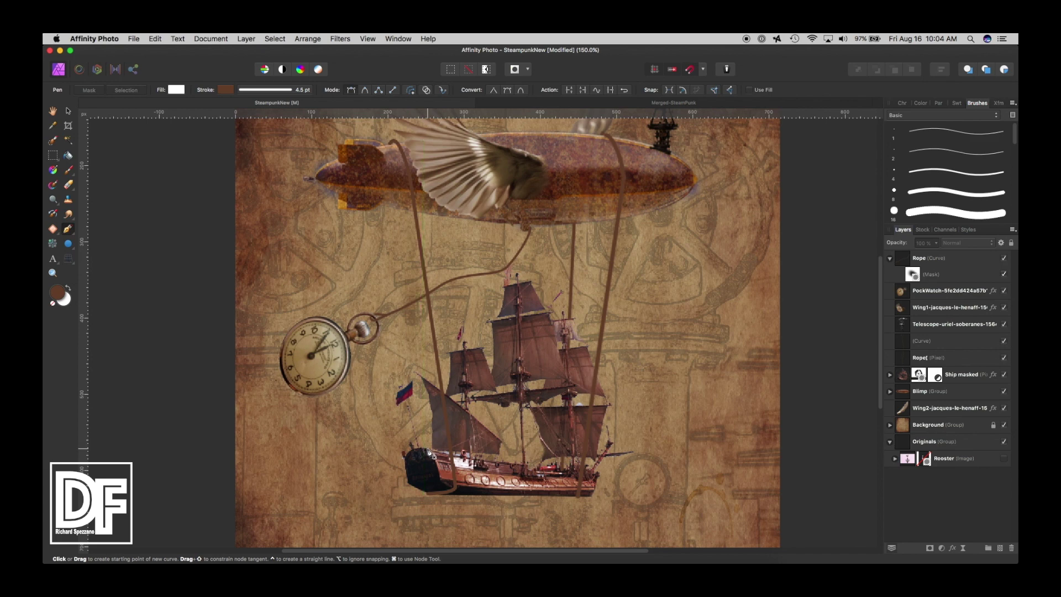
left_click(398, 209)
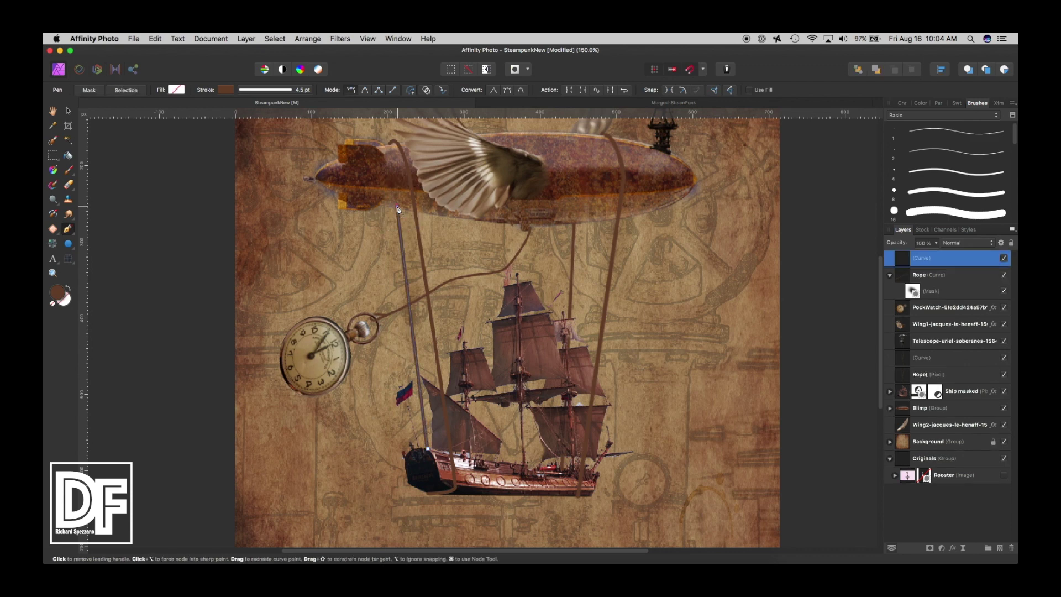
left_click(69, 112)
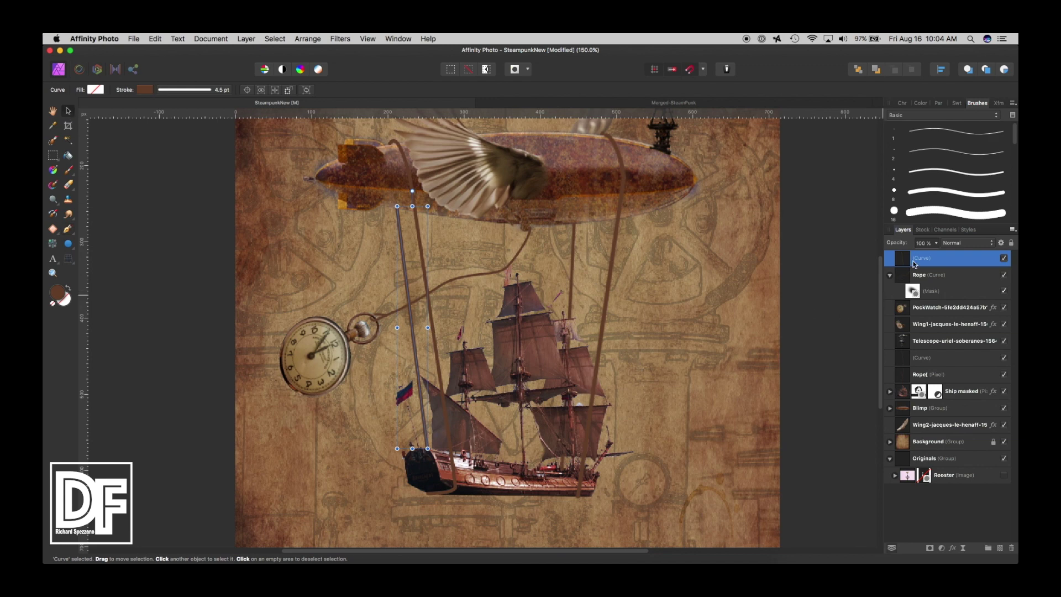
- Rename the straight rope's curve layer as Rope and deselect it
double_click(924, 261)
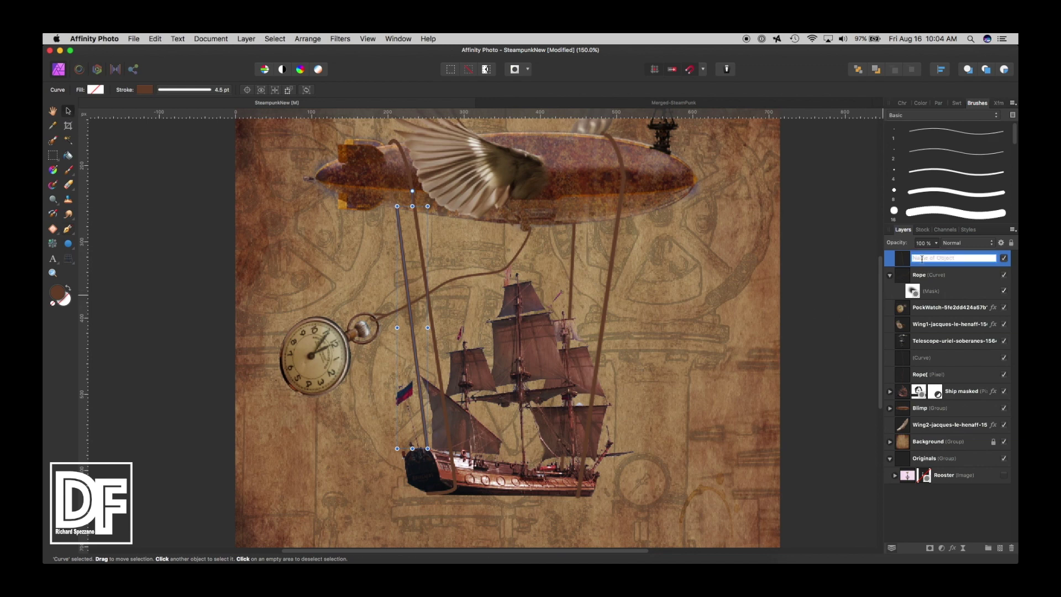
type("Rope")
key("Return")
key("super+d")
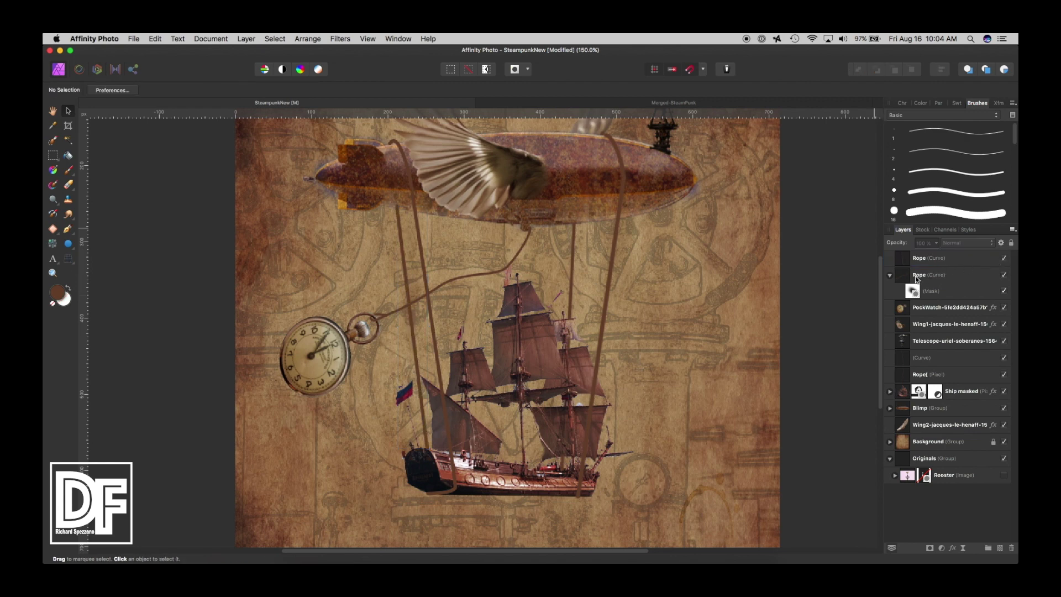
- Collapse the masked watch Rope layer, move the straight Rope curve directly below the Blimp group, and deselect it
left_click(888, 278)
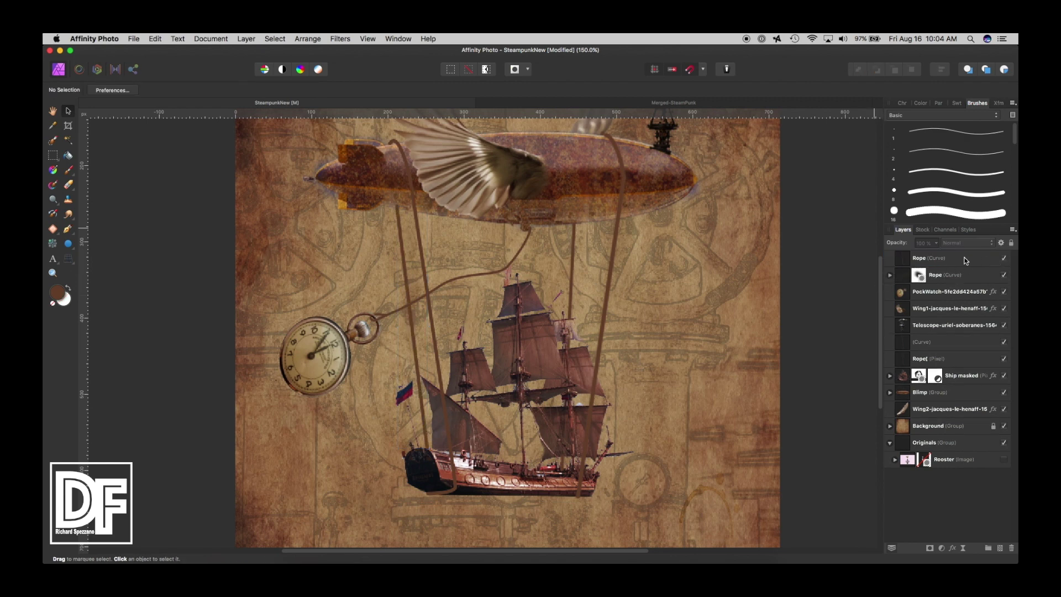
left_click(909, 258)
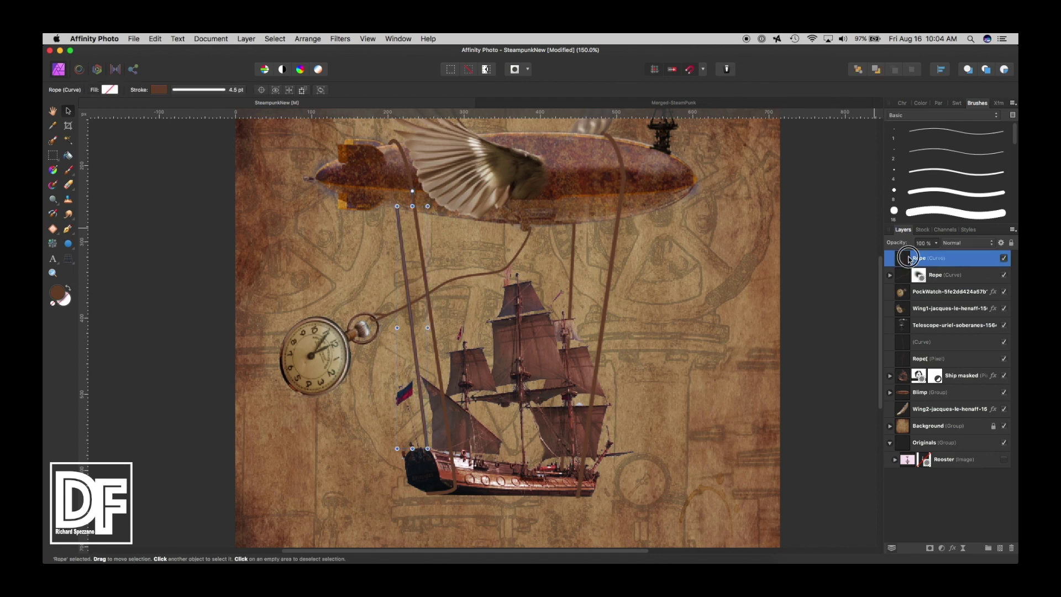
left_click_drag(909, 260, 897, 402)
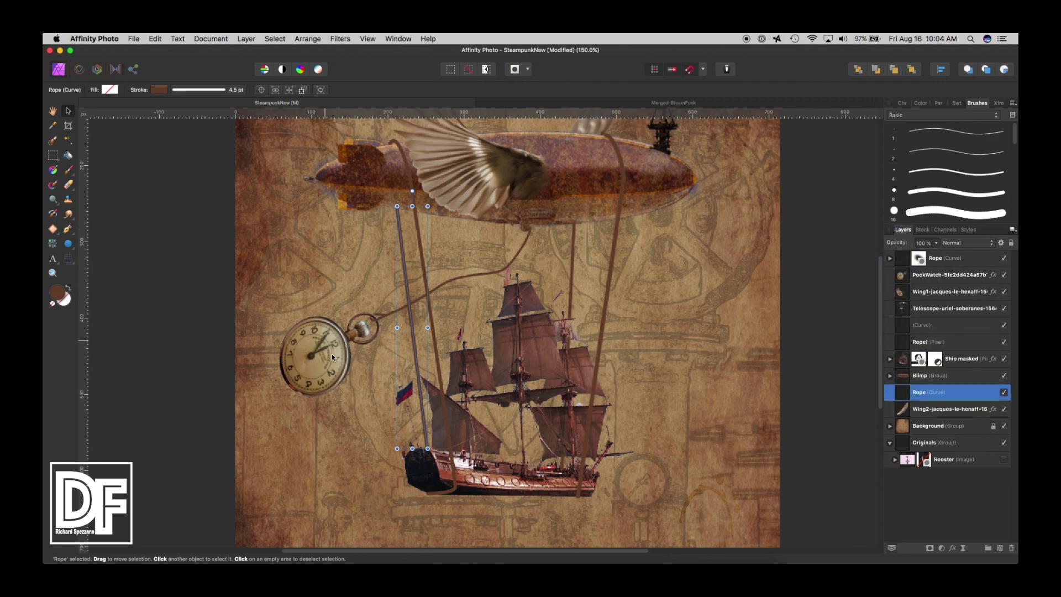
key("super+d")
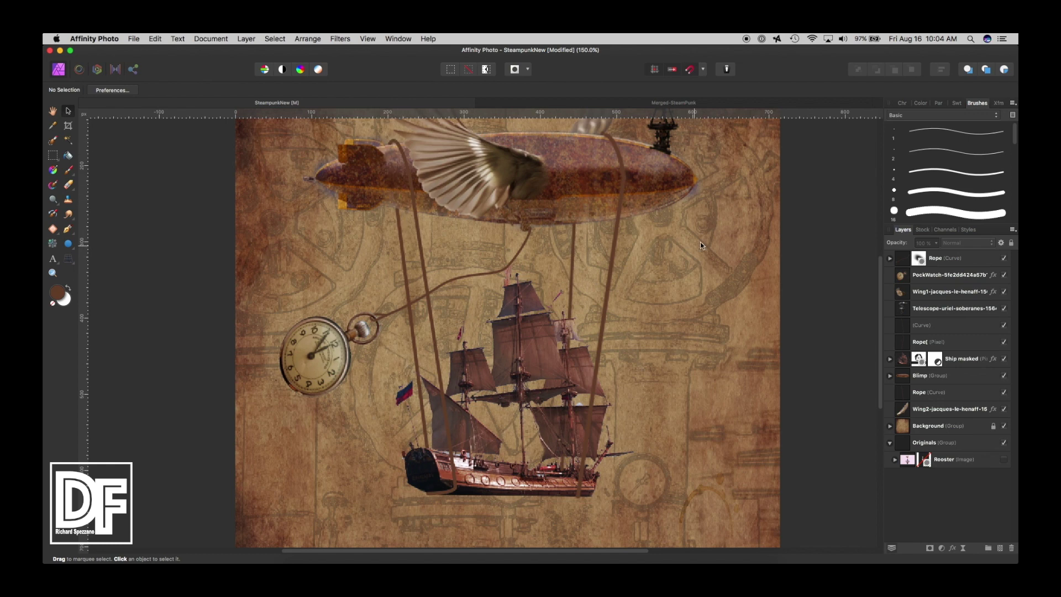
- Duplicate the front bow rope's pixel layer and rename the lower copy RopeShadow
left_click(623, 161)
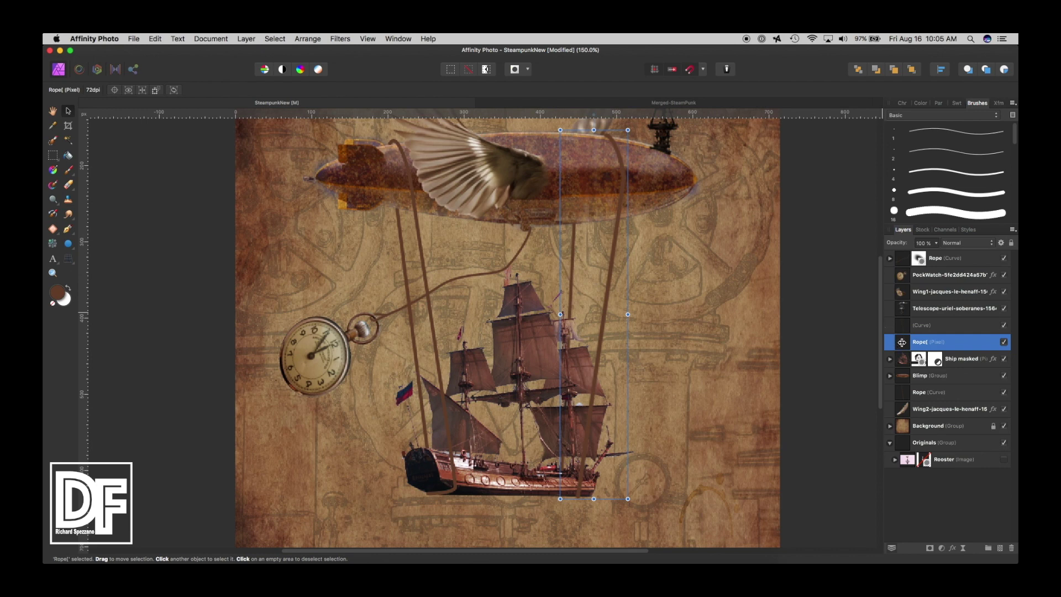
key("super+j")
double_click(924, 359)
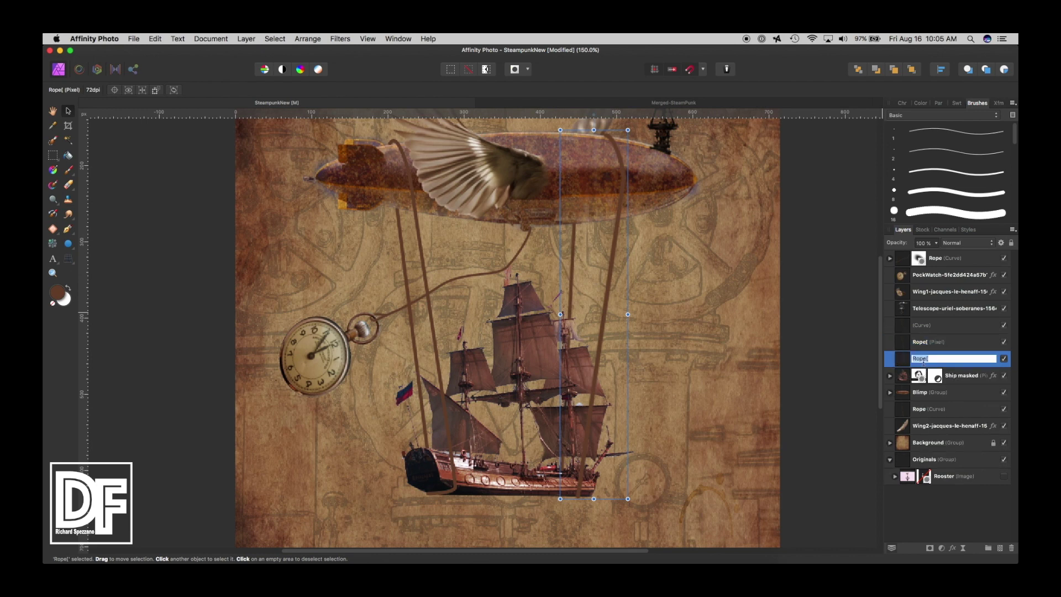
type("RopeShadow")
key("Return")
left_click(904, 360)
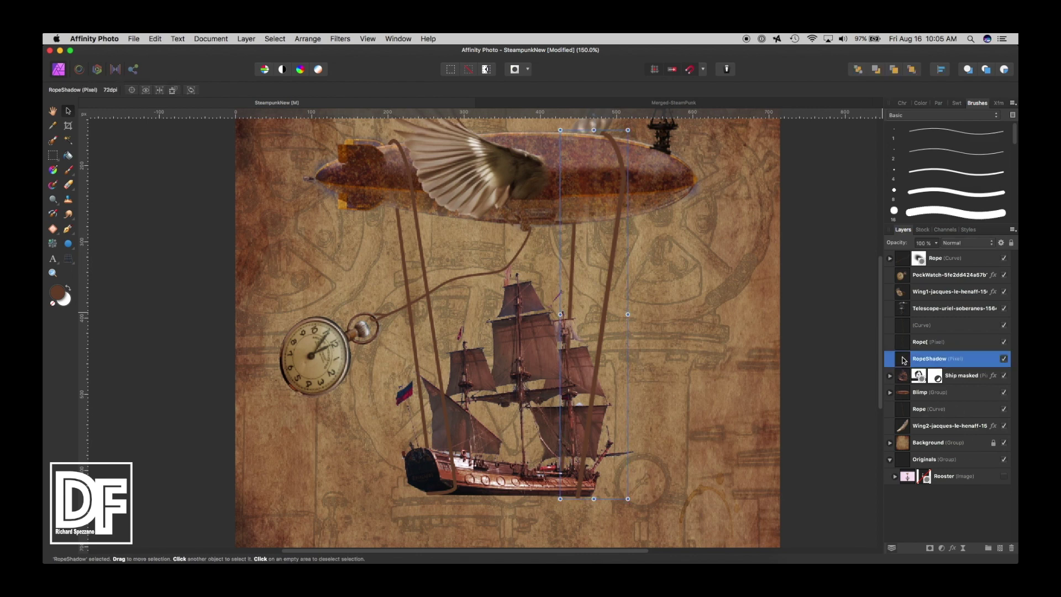
- Give RopeShadow an Outer Shadow effect with 86% opacity, radius about 5 px, 2.6 px offset and a 225° angle
left_click(952, 548)
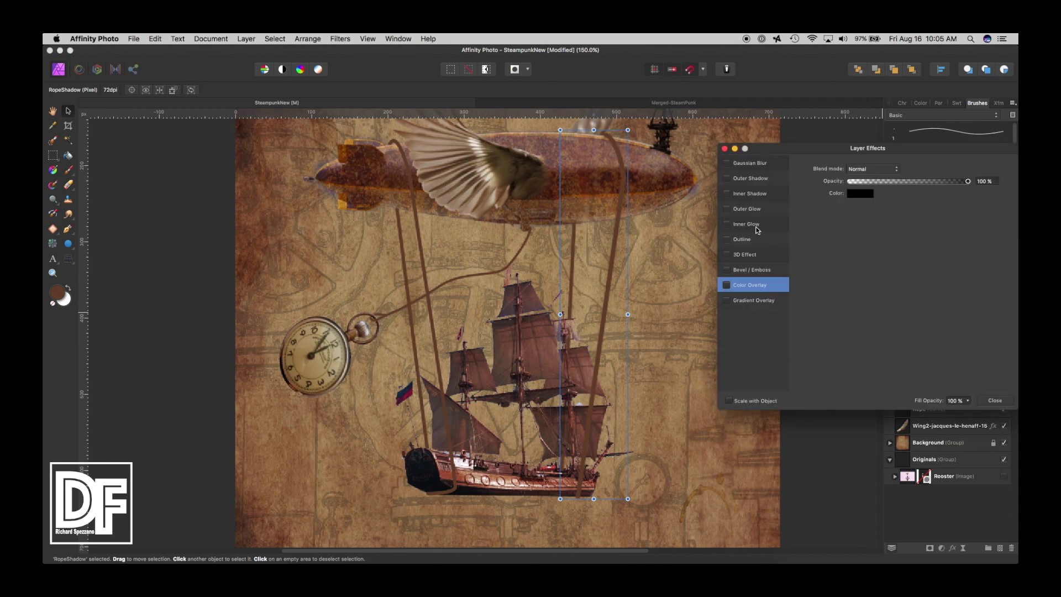
left_click(727, 178)
left_click(738, 179)
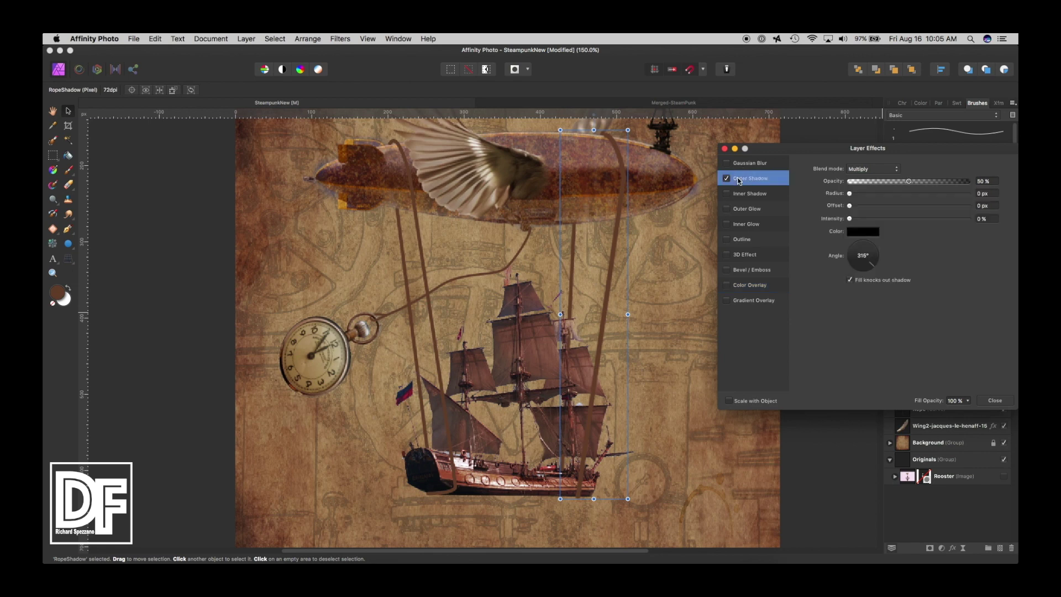
left_click_drag(851, 193, 886, 210)
left_click(856, 270)
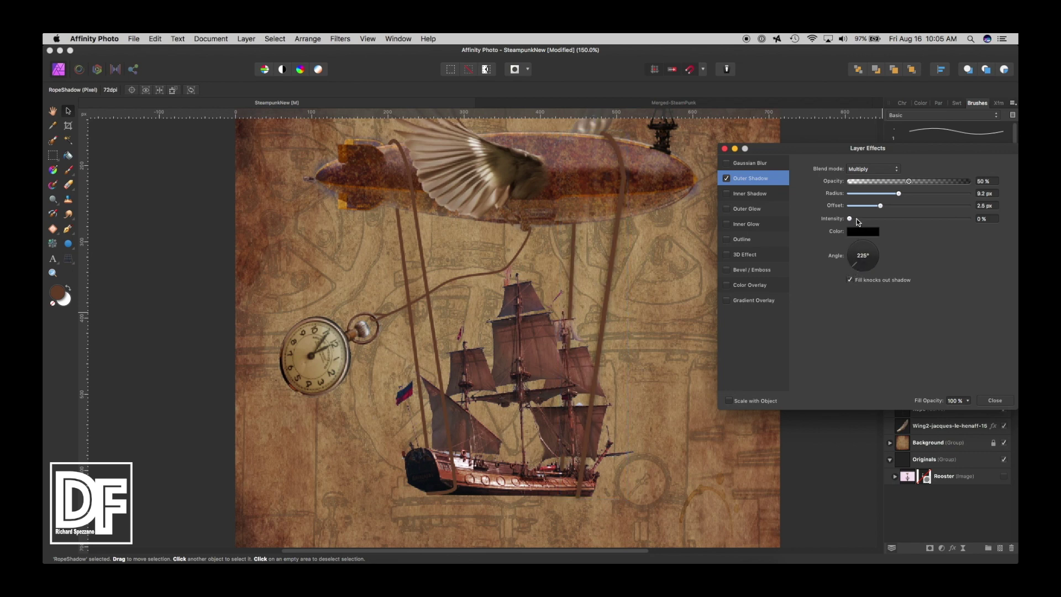
mouse_move(905, 185)
left_mouse_down()
mouse_move(954, 187)
mouse_move(890, 193)
left_mouse_up()
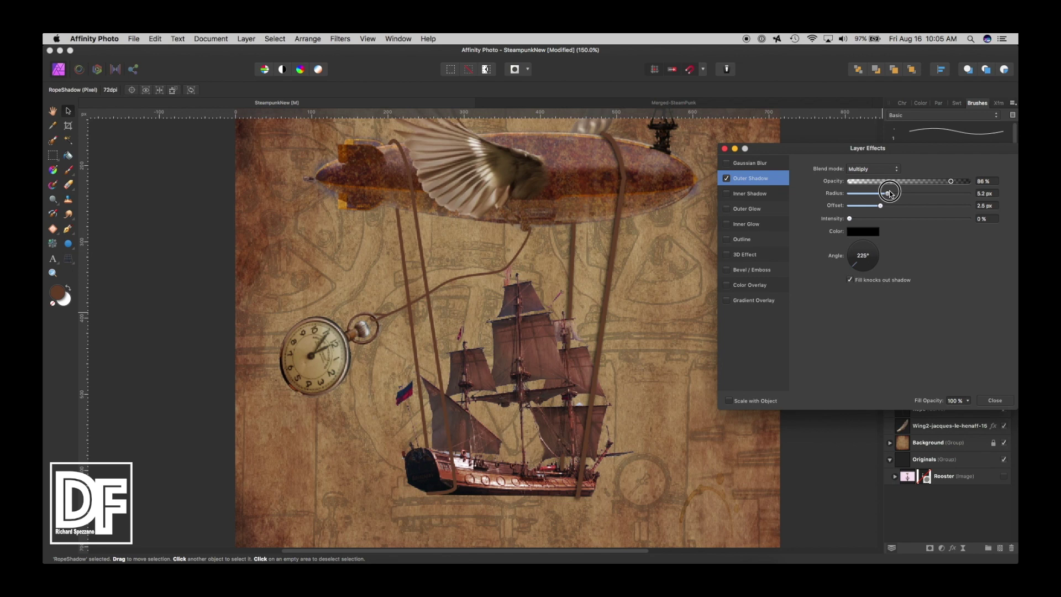
left_click_drag(889, 193, 891, 194)
left_click(992, 401)
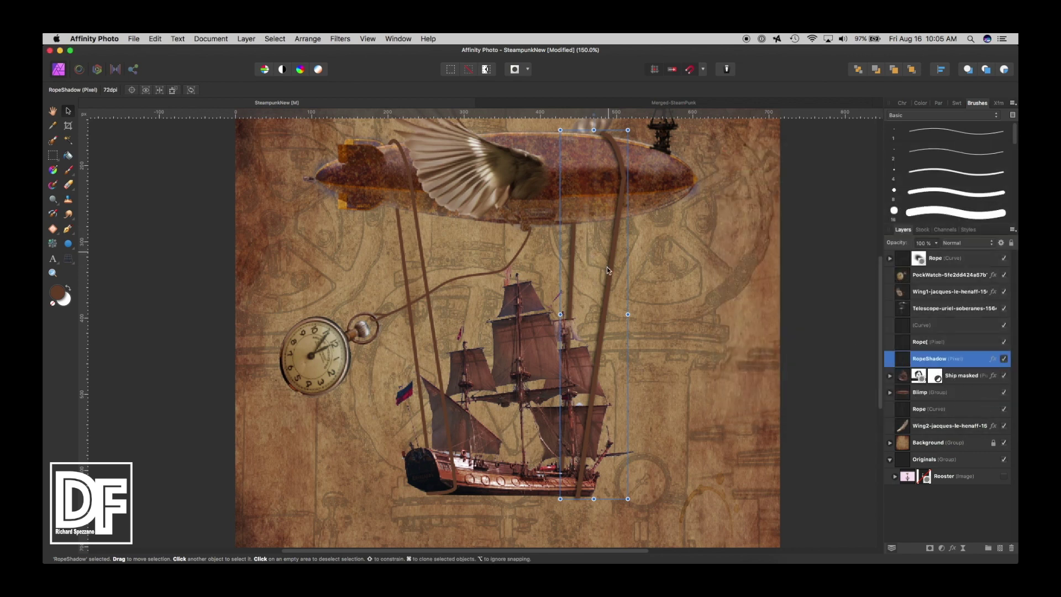
- Add a mask to the RopeShadow layer
left_click(54, 274)
left_click(617, 221)
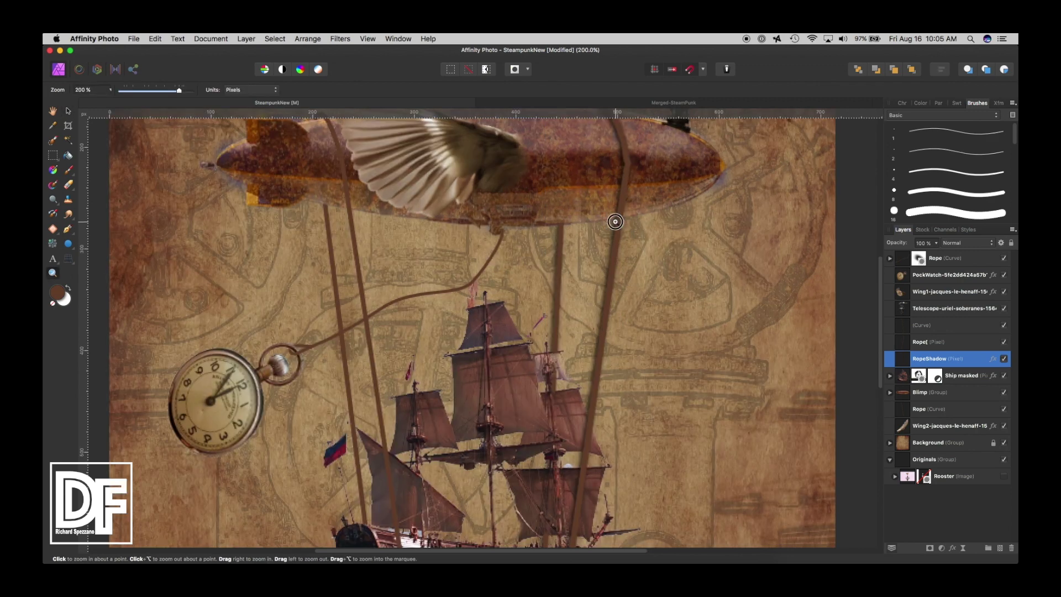
left_click(617, 221)
double_click(929, 359)
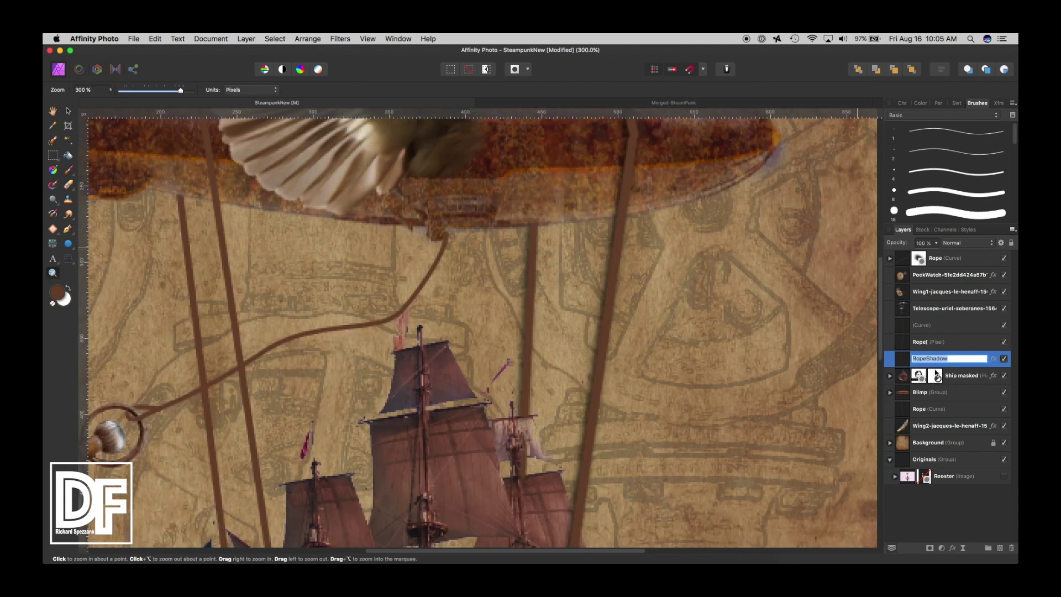
left_click(902, 360)
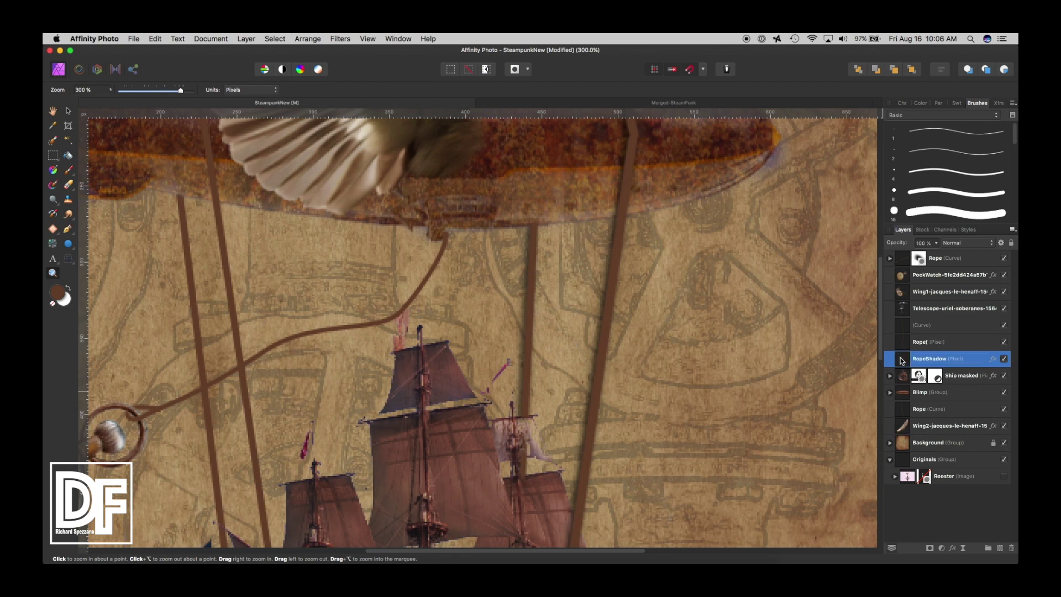
left_click(930, 548)
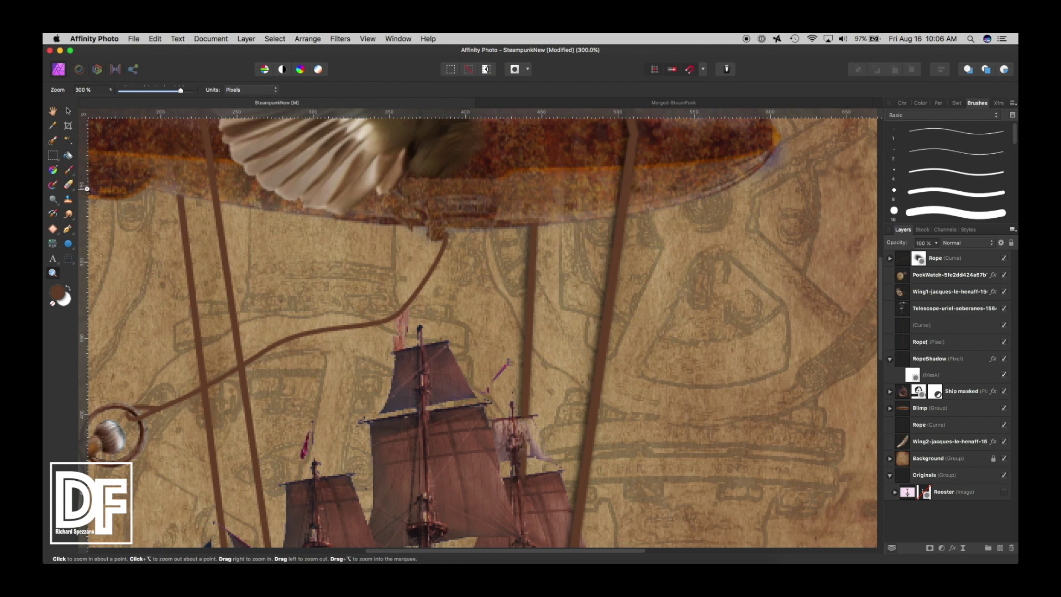
- Paint black on the RopeShadow mask to hide the front rope's shadow wherever it falls on the background below the blimp
key("d")
left_click(69, 171)
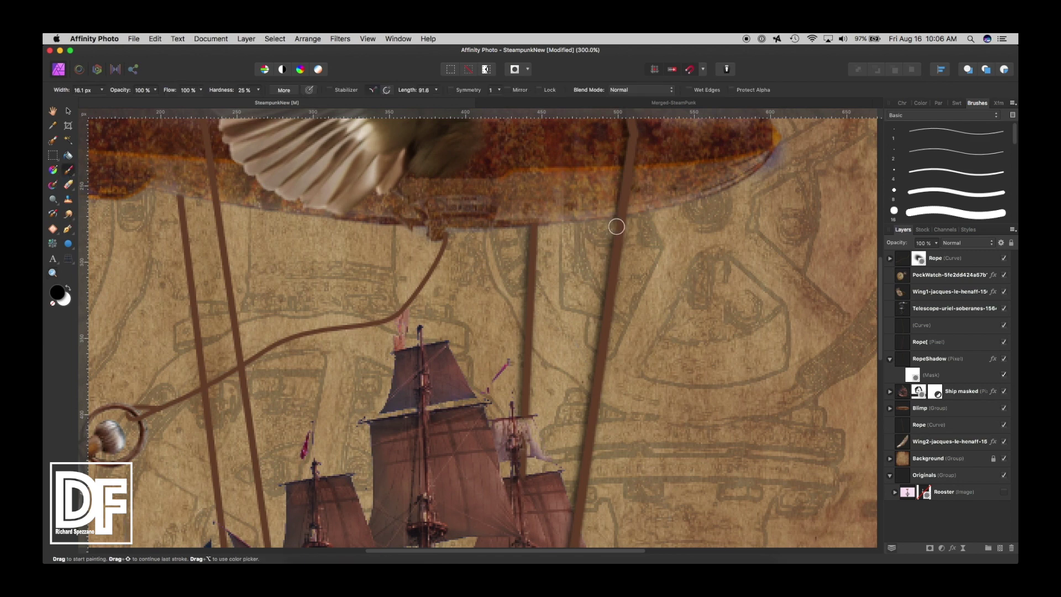
mouse_move(614, 226)
left_mouse_down()
mouse_move(578, 497)
mouse_move(615, 224)
mouse_move(620, 235)
left_mouse_up()
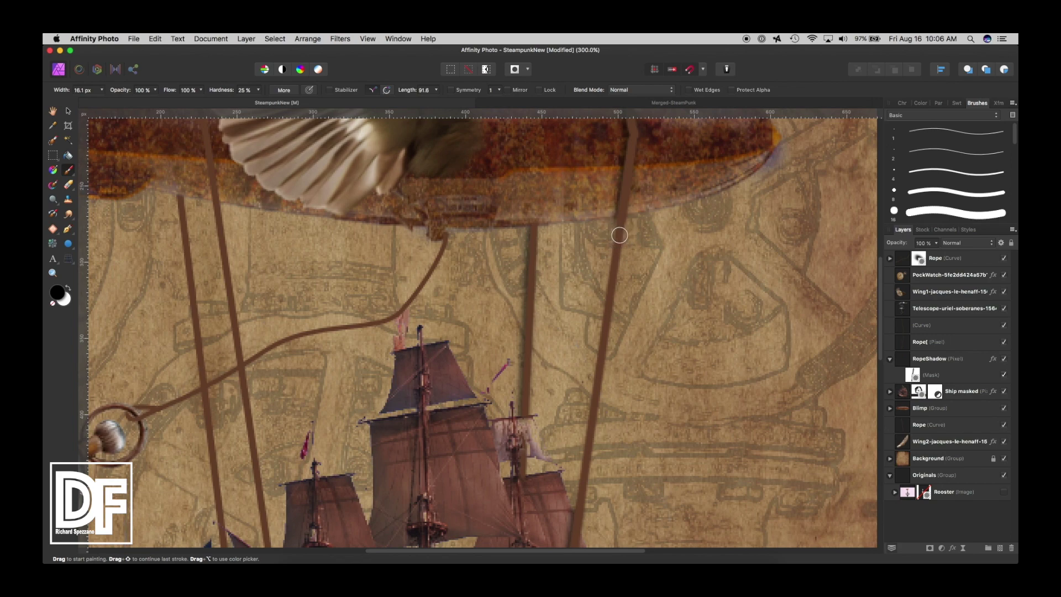
scroll(620, 236, "down", 10)
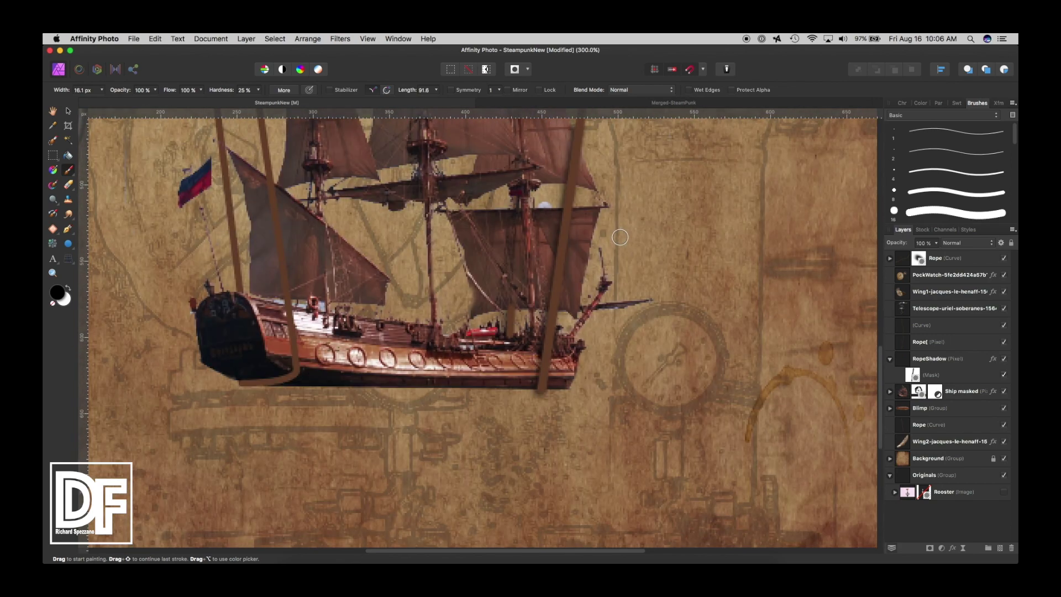
scroll(624, 157, "up", 5)
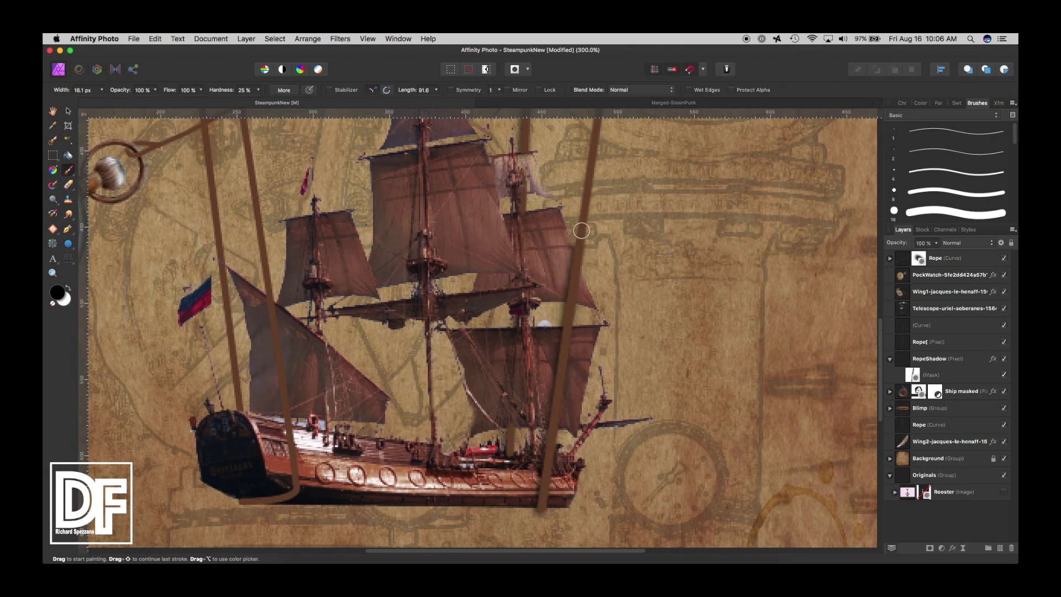
left_click_drag(579, 239, 580, 239)
scroll(658, 343, "down", 3)
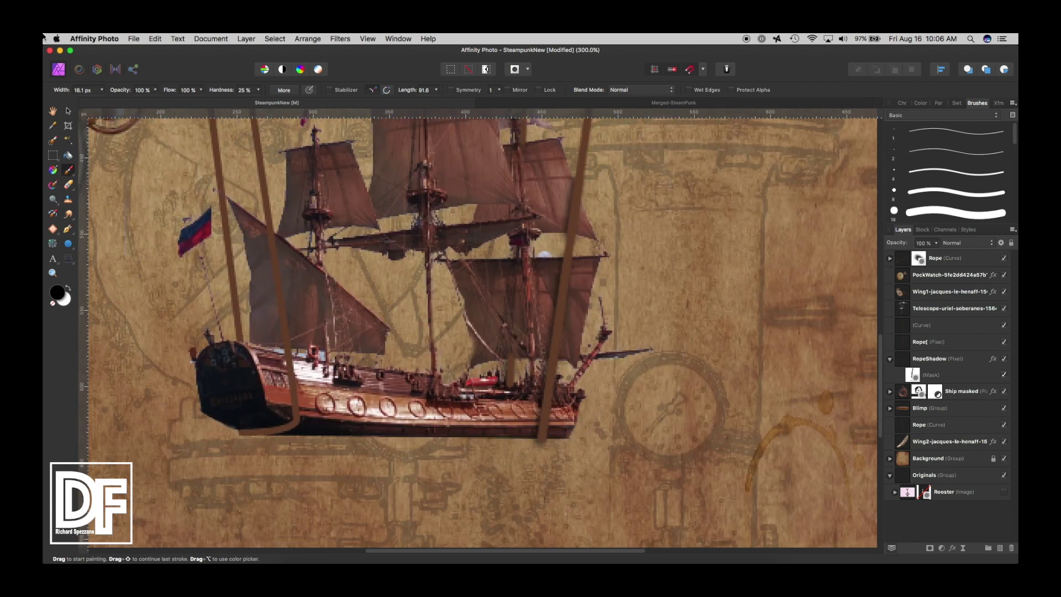
- Paint black on the RopeShadow mask along the rear bow rope, from the blimp's underside down to the ship's mast
left_click(68, 110)
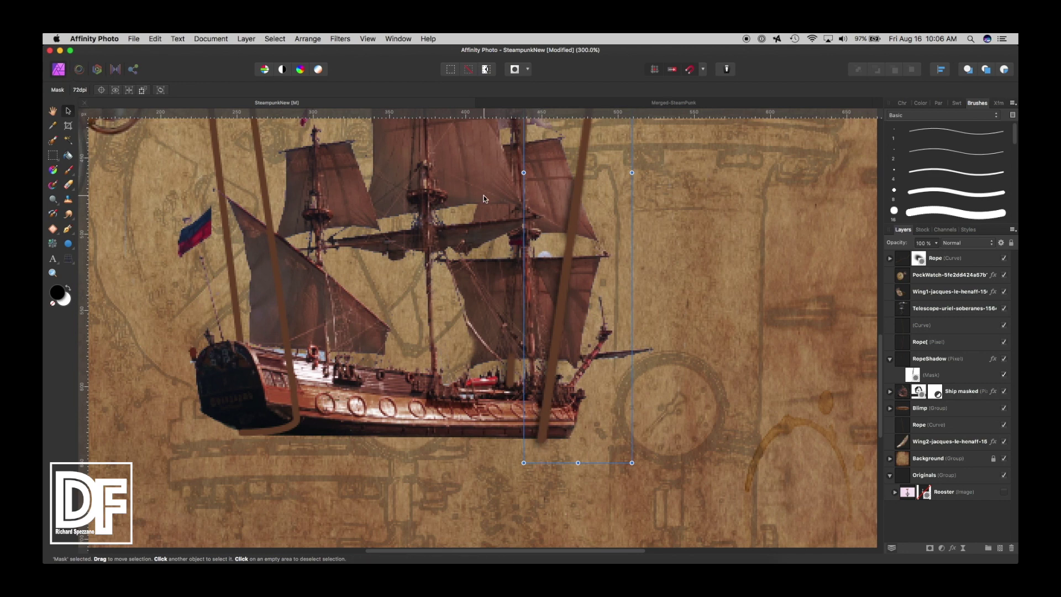
scroll(486, 195, "up", 10)
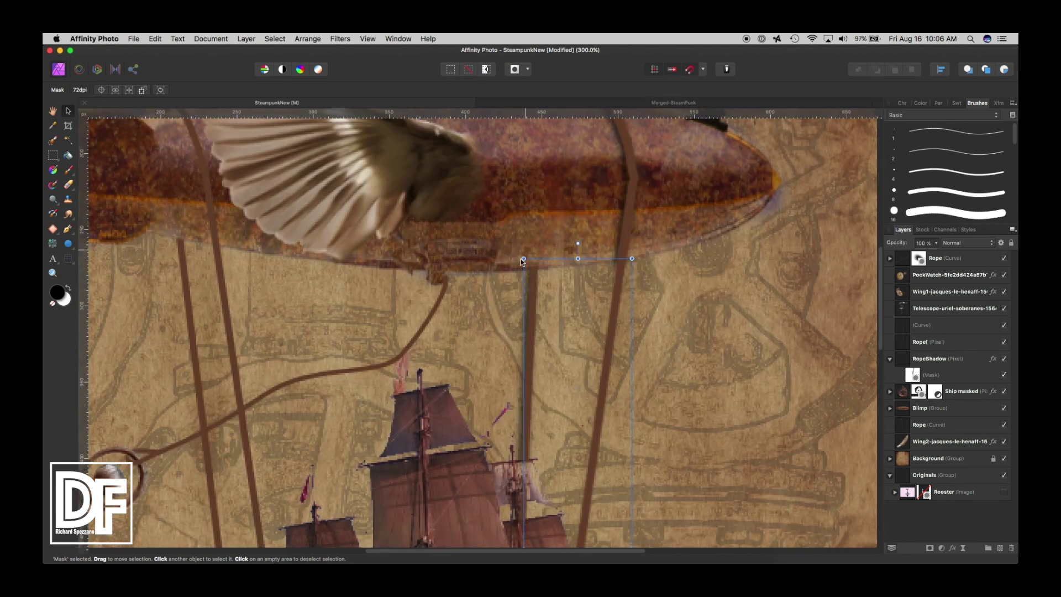
left_click(66, 171)
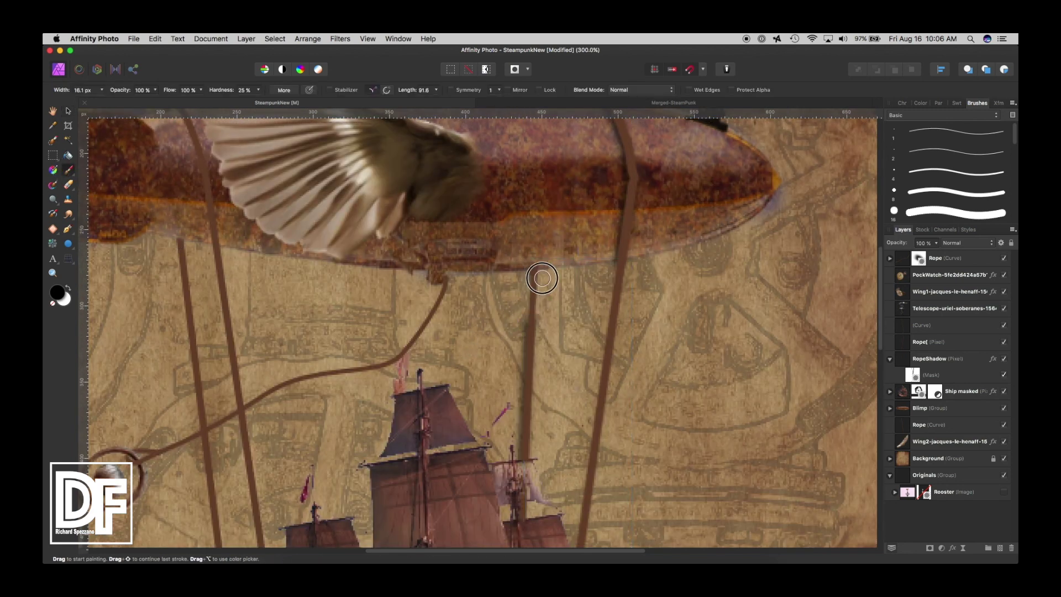
left_click_drag(540, 279, 523, 432)
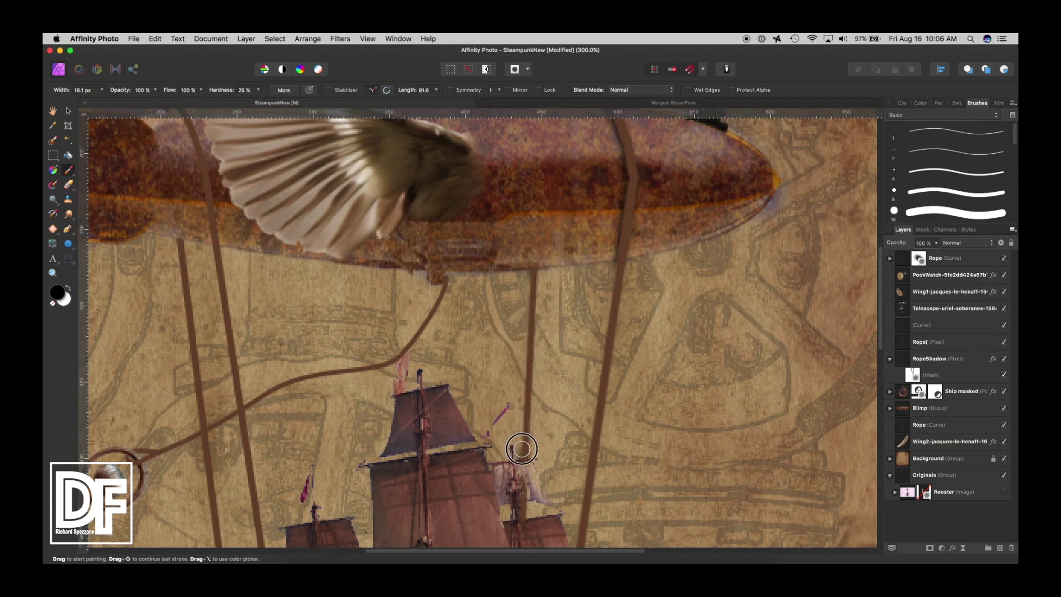
scroll(530, 445, "down", 5)
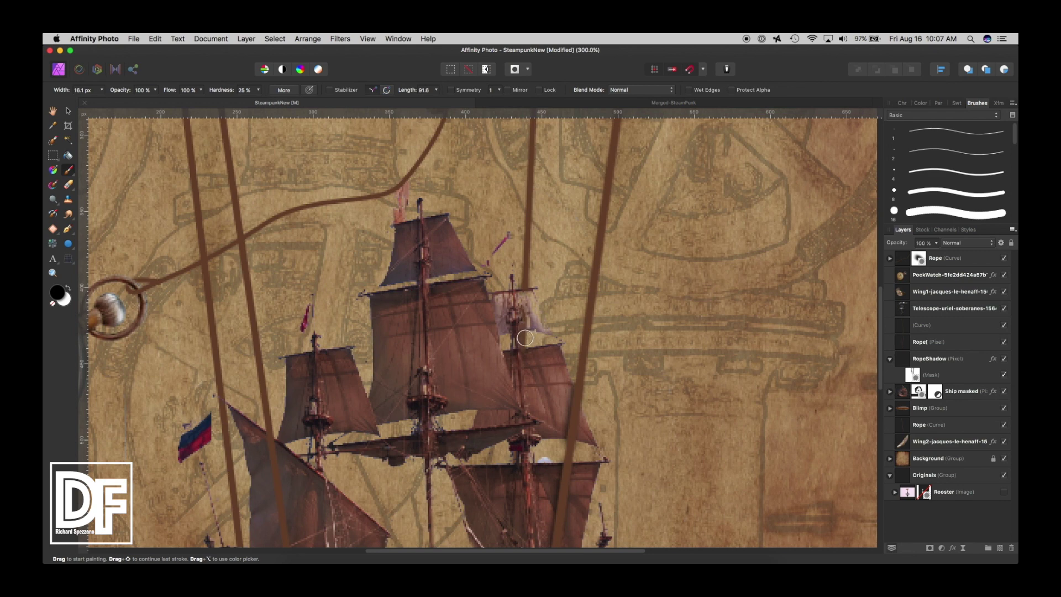
scroll(638, 328, "down", 4)
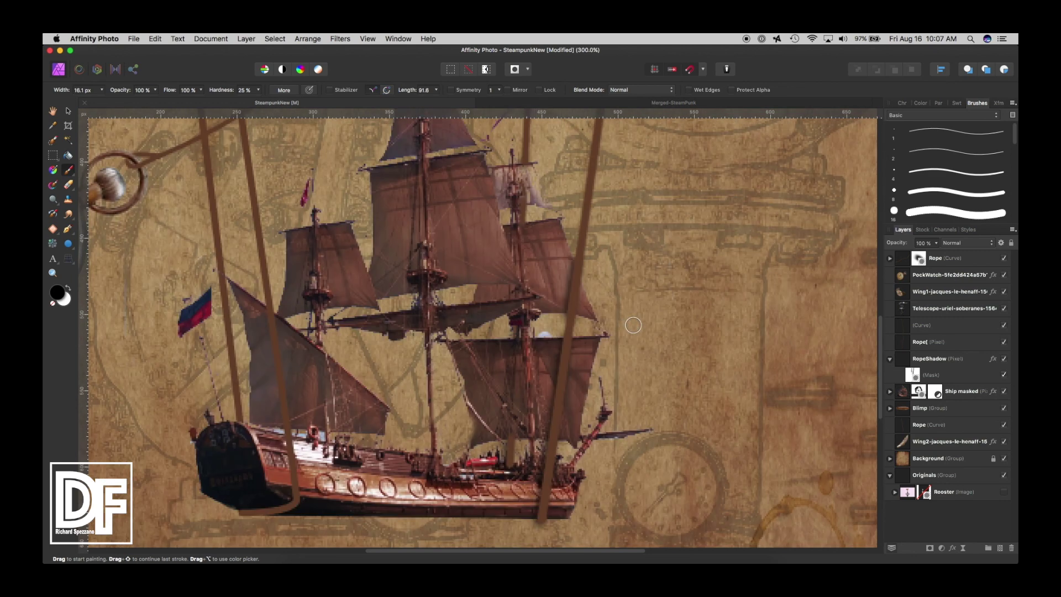
scroll(535, 318, "up", 4)
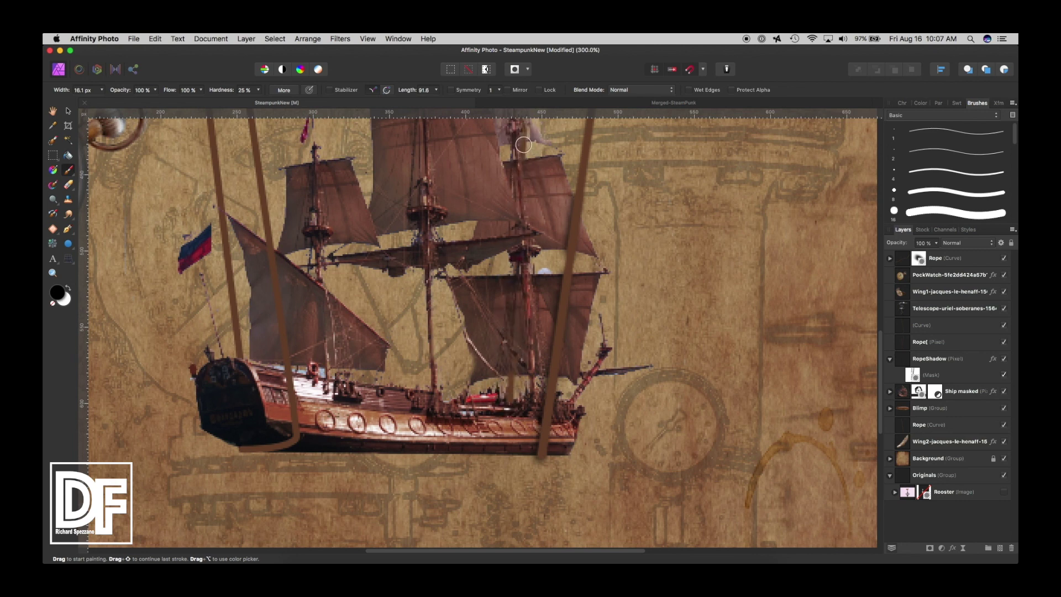
scroll(525, 144, "up", 3)
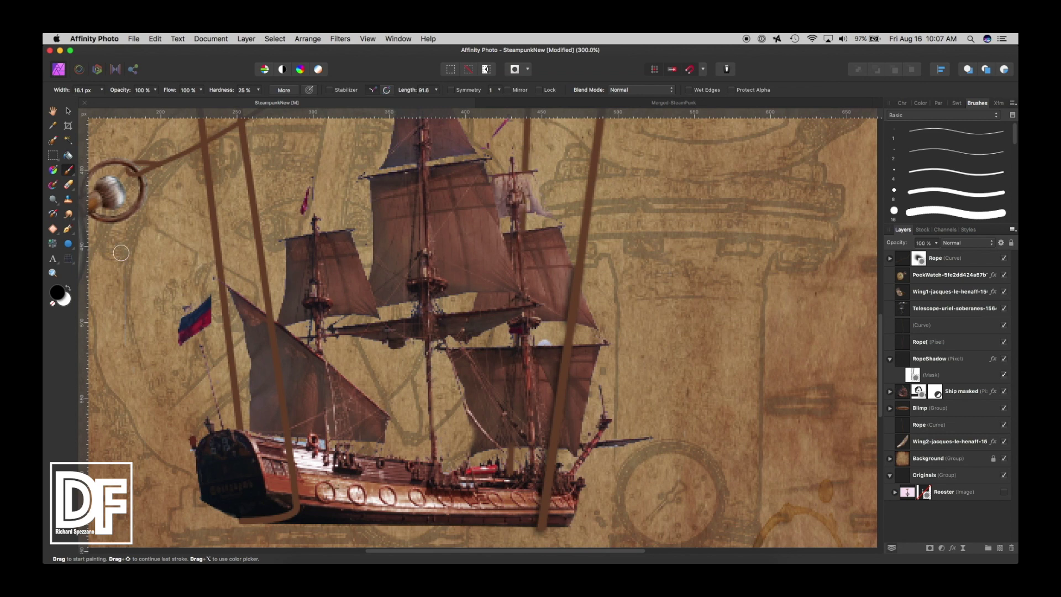
left_click(52, 110)
key("super+0")
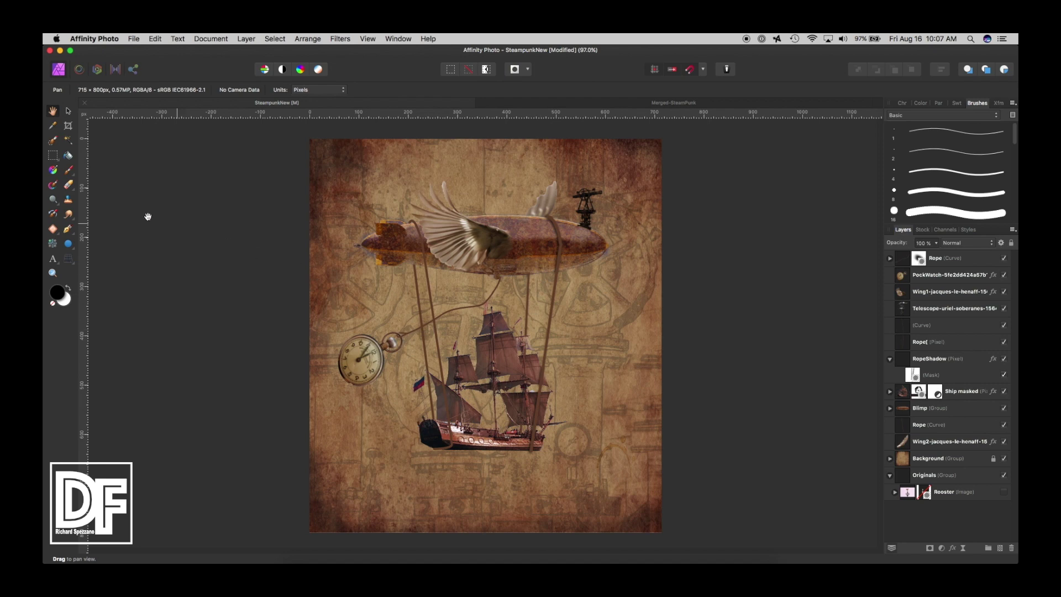
left_click(68, 112)
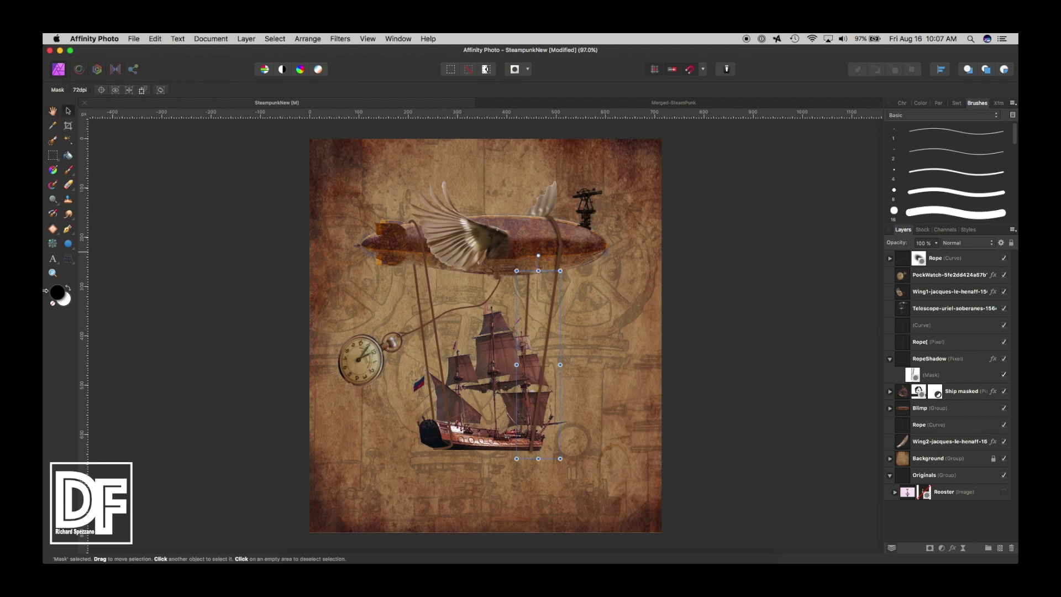
- Select the RopeShadow layer, set the Paint Brush to 2% hardness and 7% opacity, and return to the Move tool
left_click(53, 273)
left_click(554, 259)
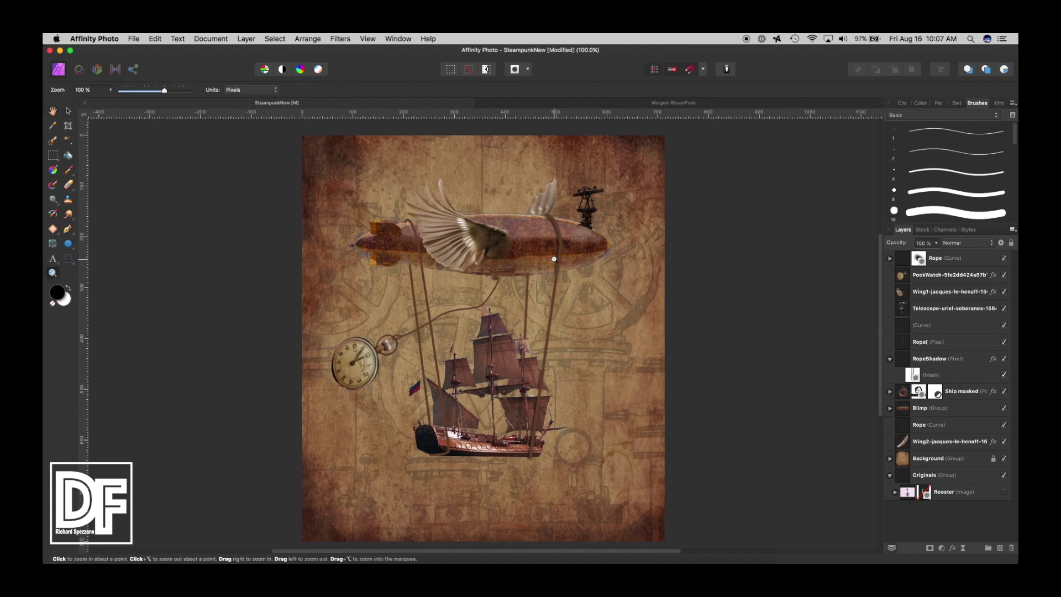
left_click(554, 259)
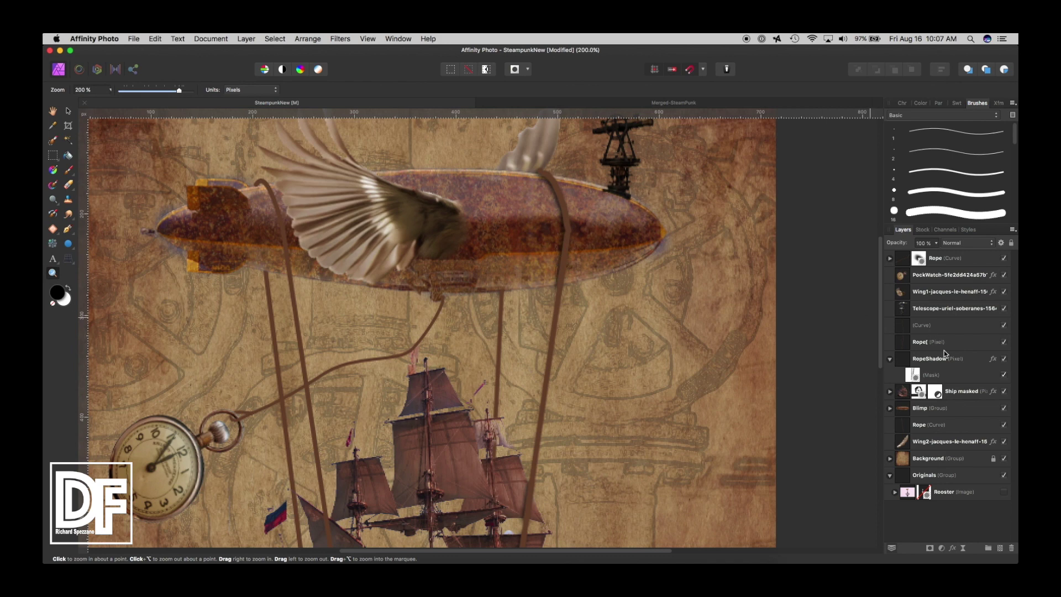
left_click(904, 359)
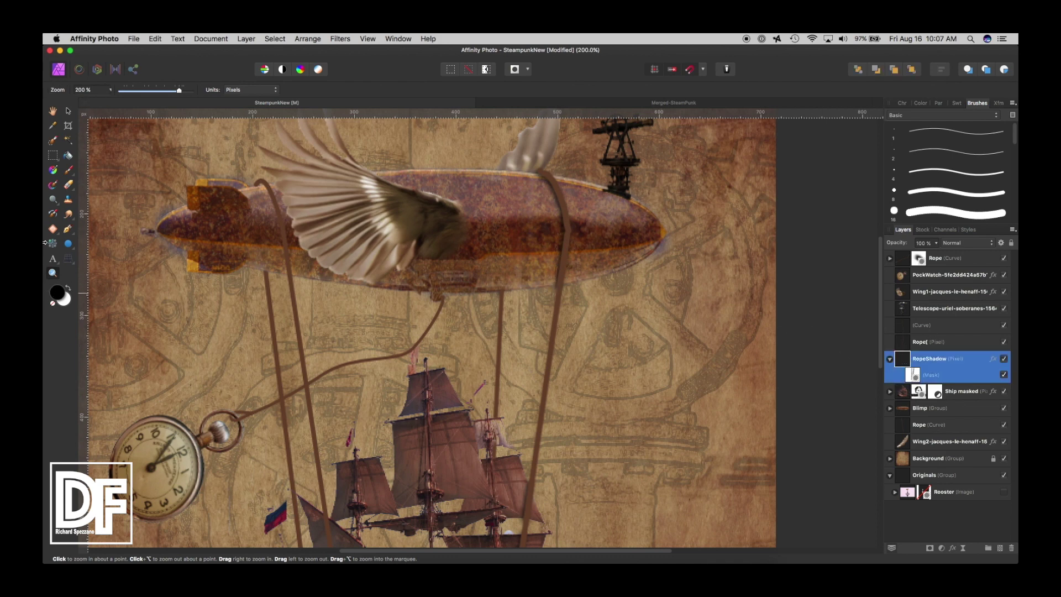
left_click(69, 171)
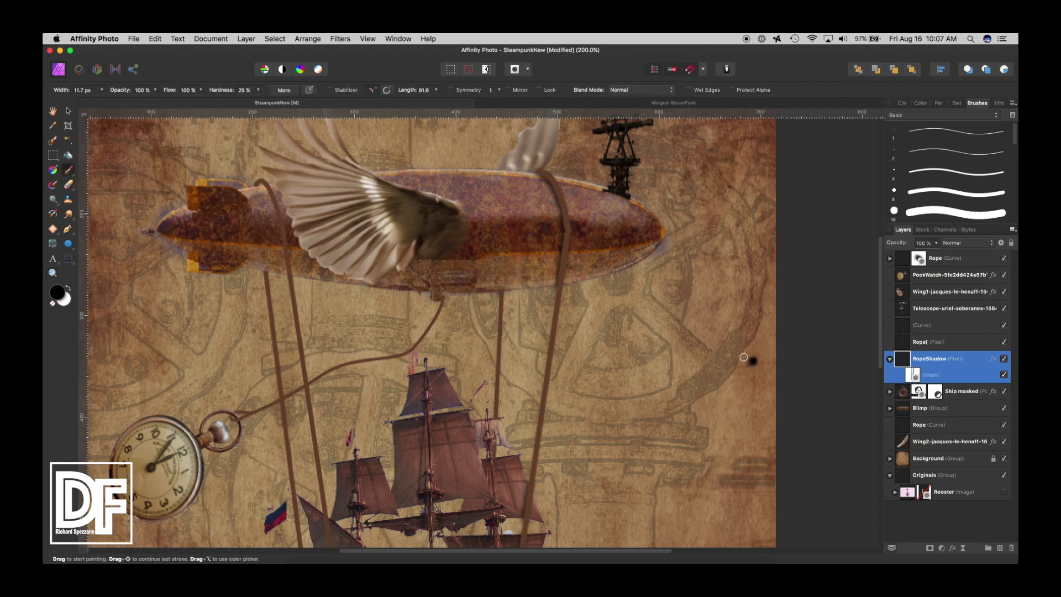
left_click(259, 90)
left_click(238, 102)
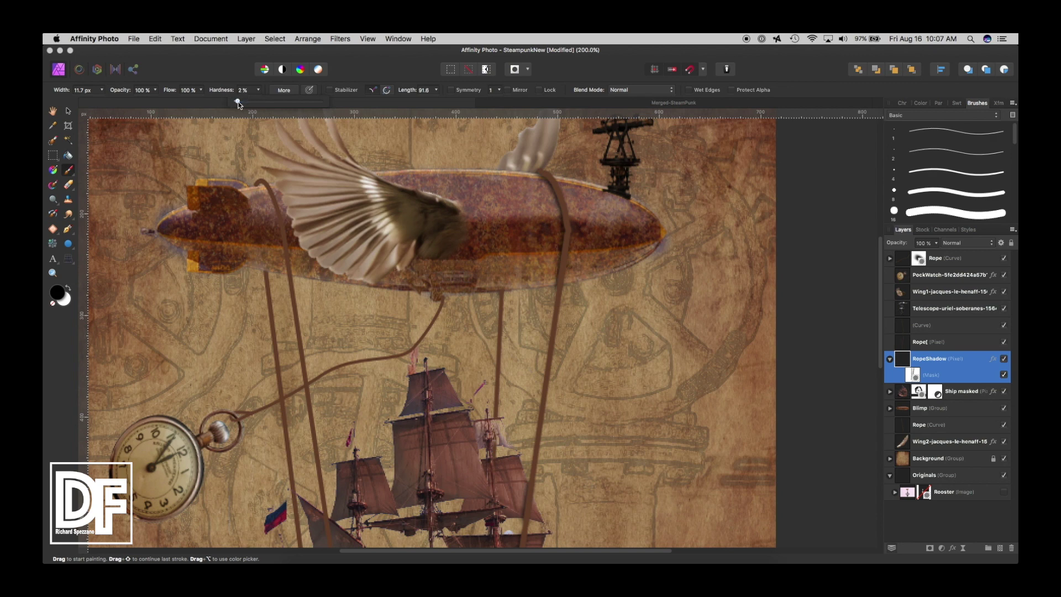
left_click(155, 91)
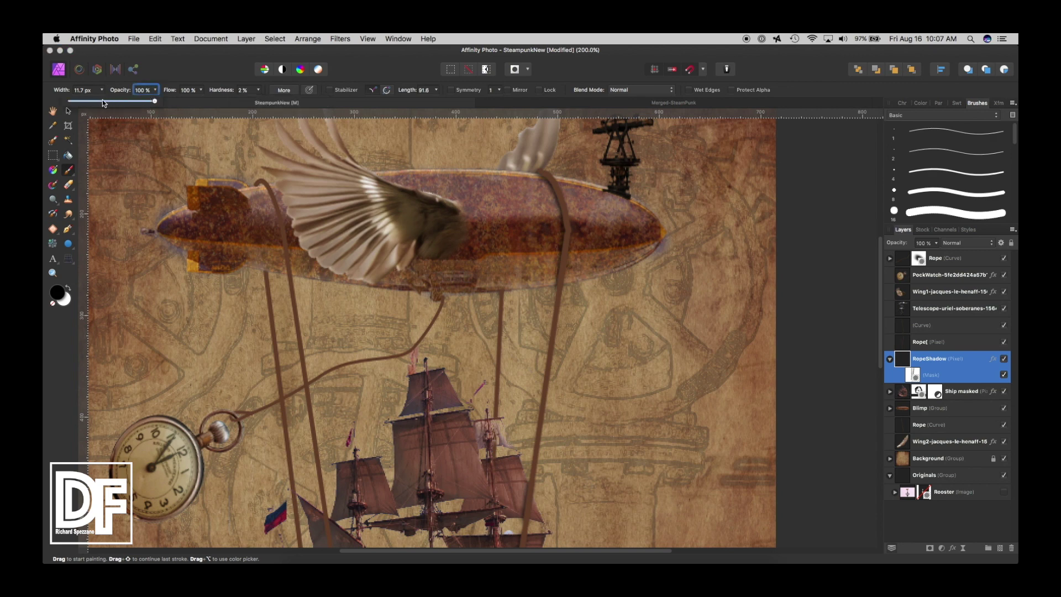
left_click_drag(103, 101, 74, 101)
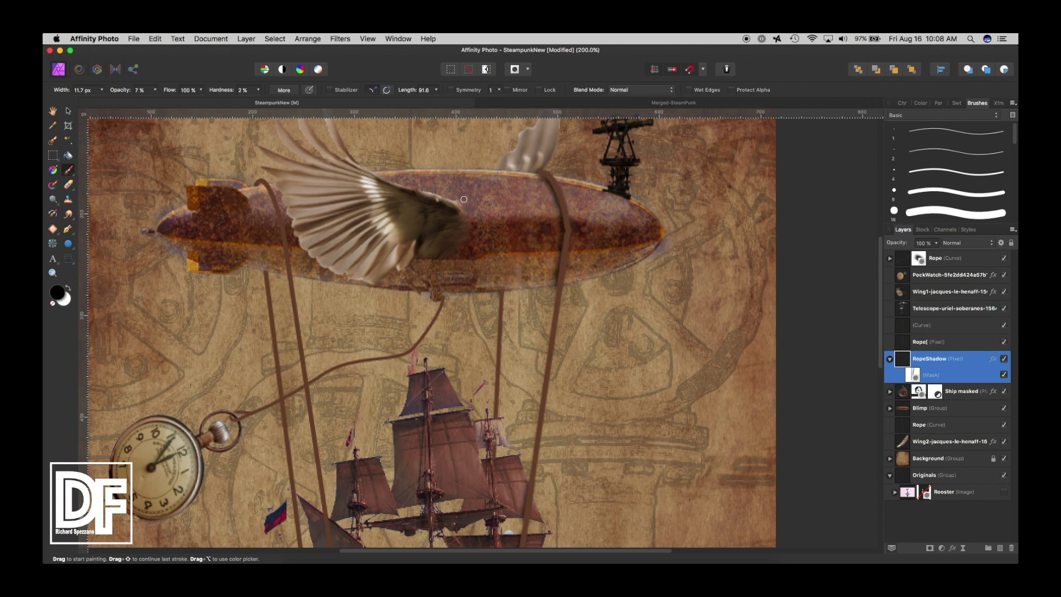
left_click(68, 111)
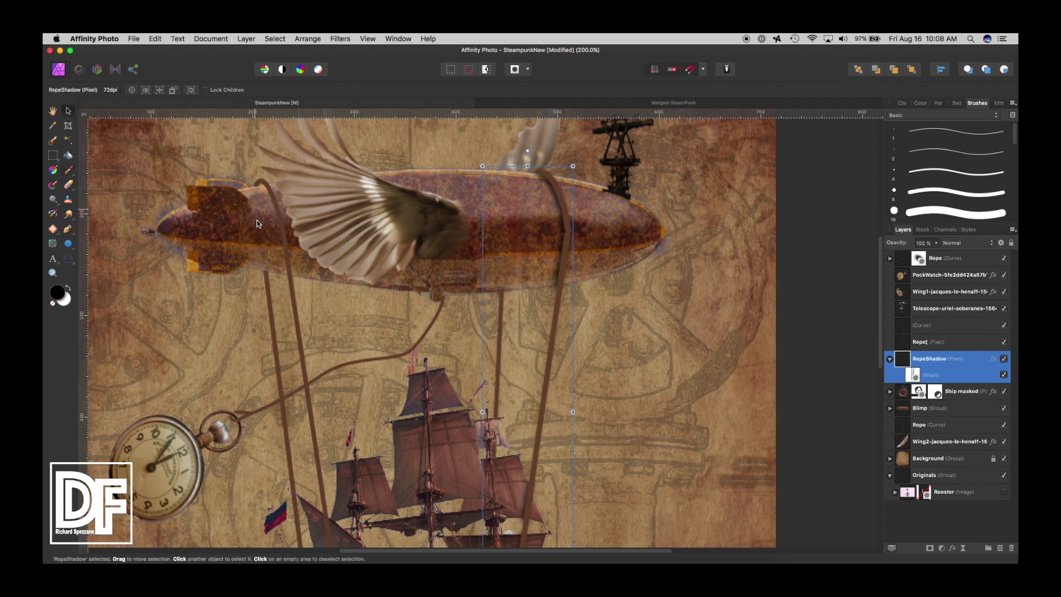
- Duplicate the unnamed curve of the rope around the blimp's tail and name the upper copy Rope
left_click(280, 212)
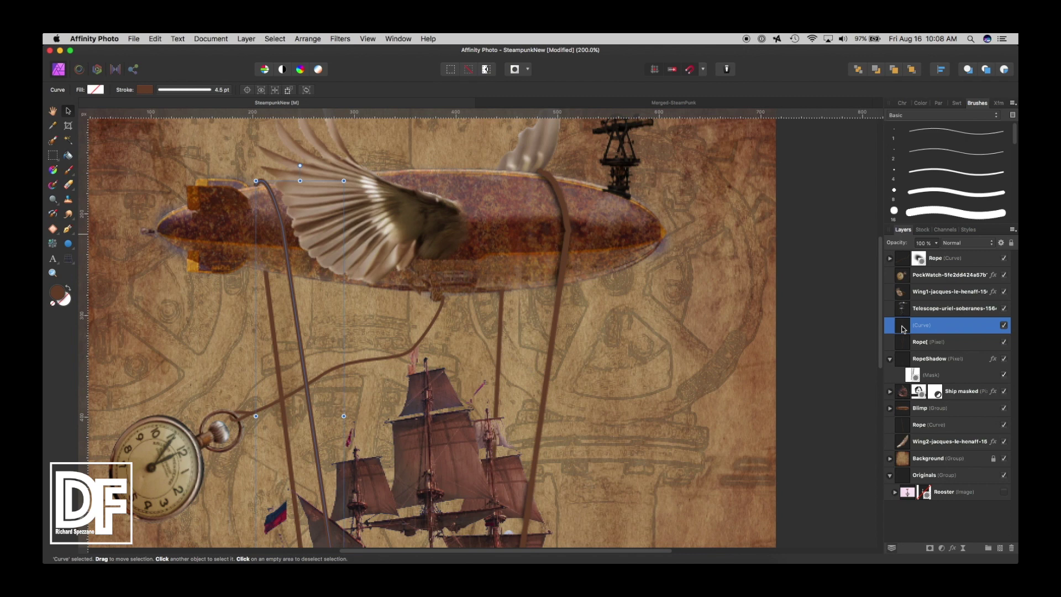
key("super+j")
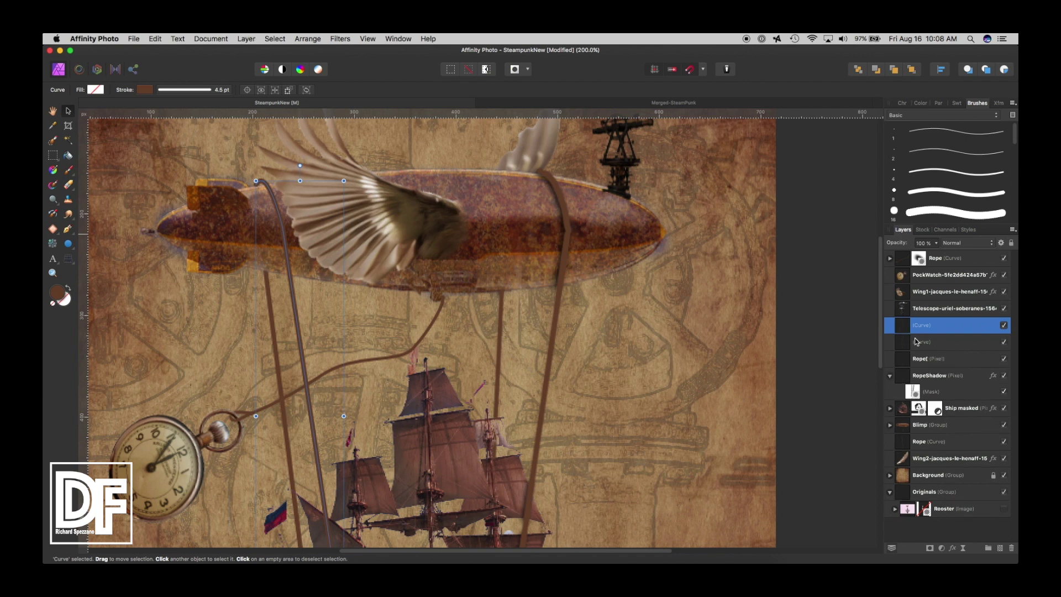
double_click(923, 326)
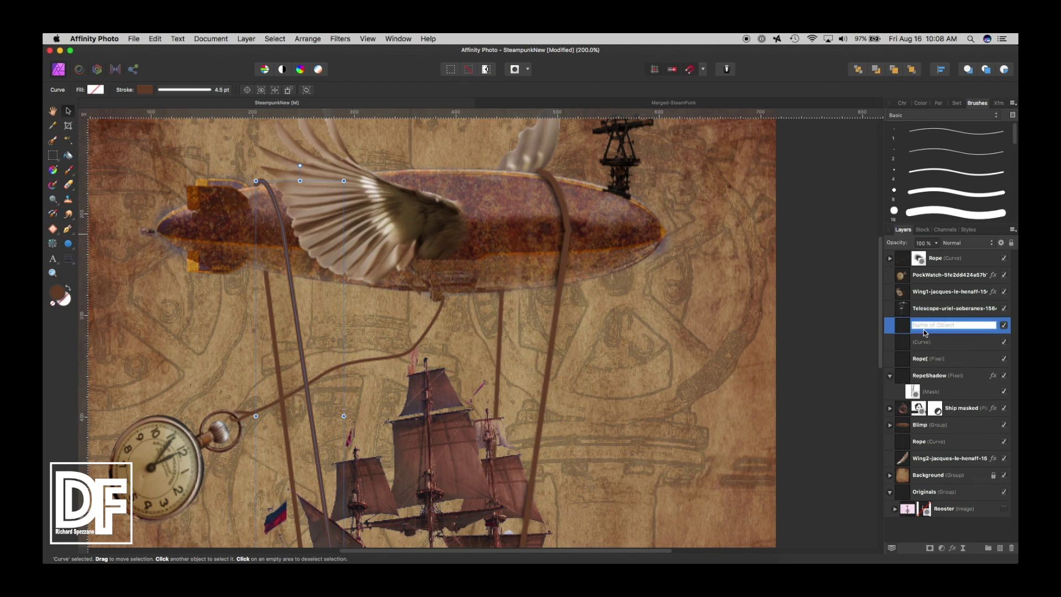
type("Rope")
key("Return")
- Name the lower copy of the tail rope curve RopeShadow and rasterise it
double_click(918, 338)
type("Ro")
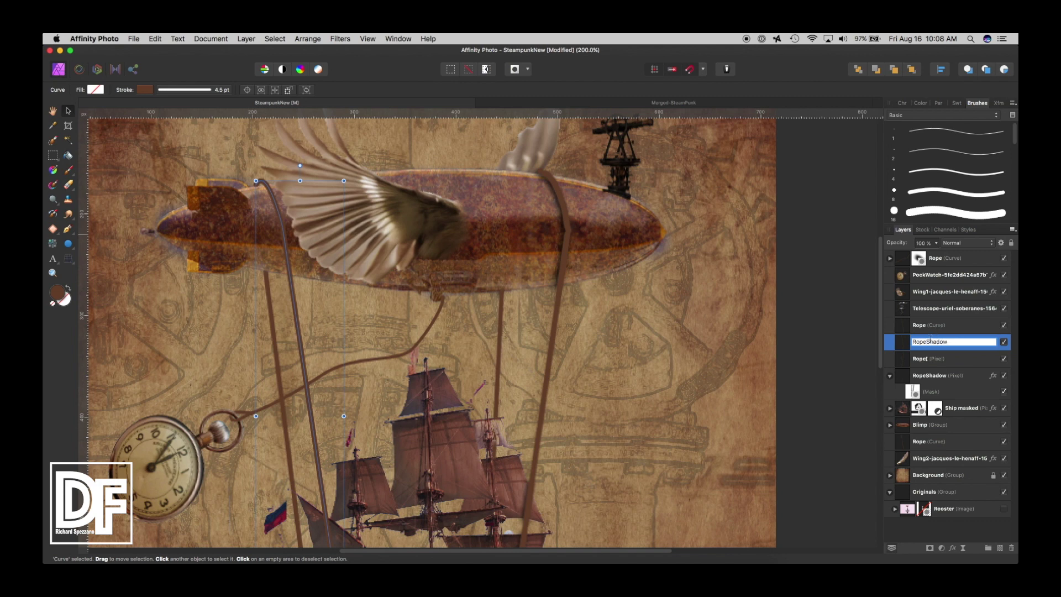
type("peShadow")
key("Return")
left_click(904, 346)
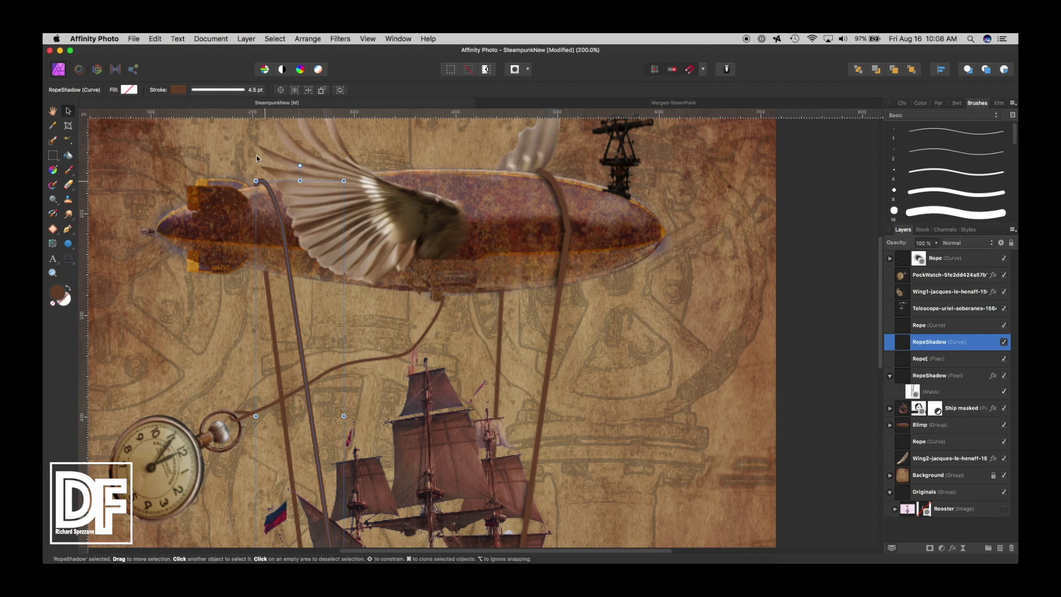
right_click(897, 343)
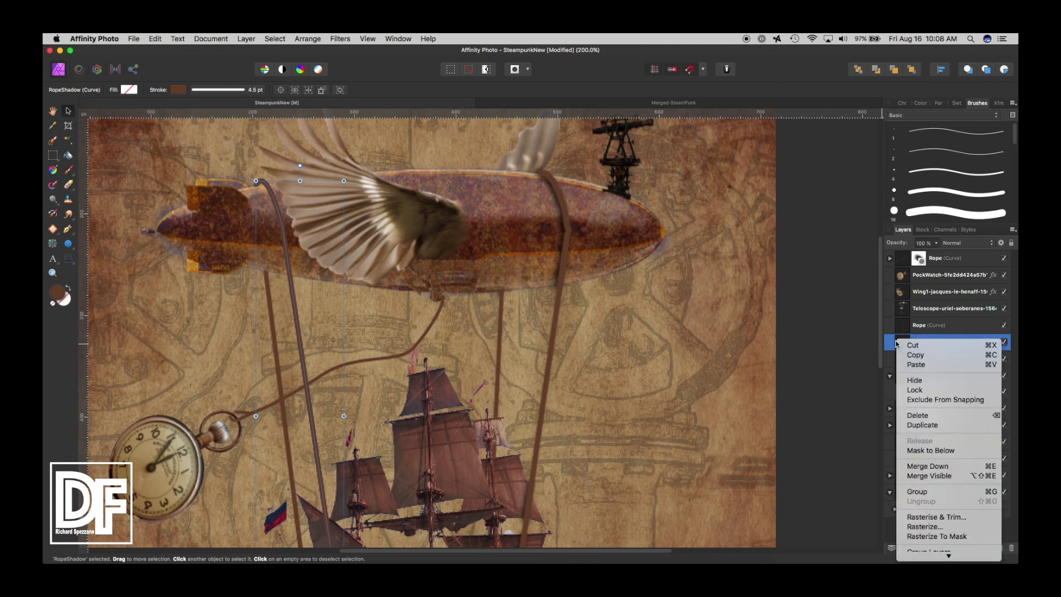
left_click(926, 528)
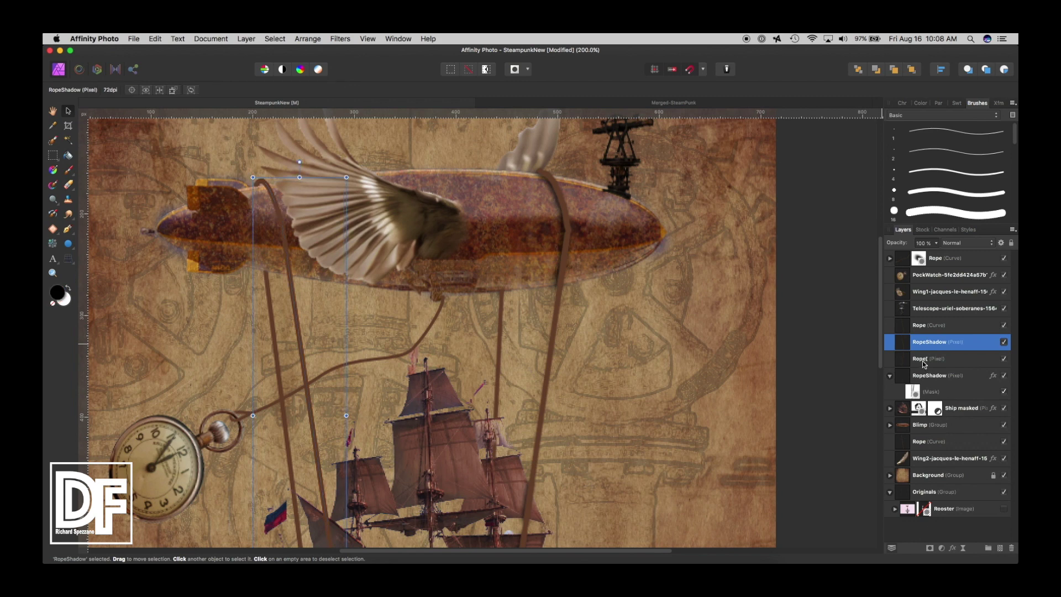
- Add an Outer Shadow to the tail RopeShadow layer with 65% opacity, 5.4 px radius, 2.6 px offset and a 225° angle
left_click(951, 548)
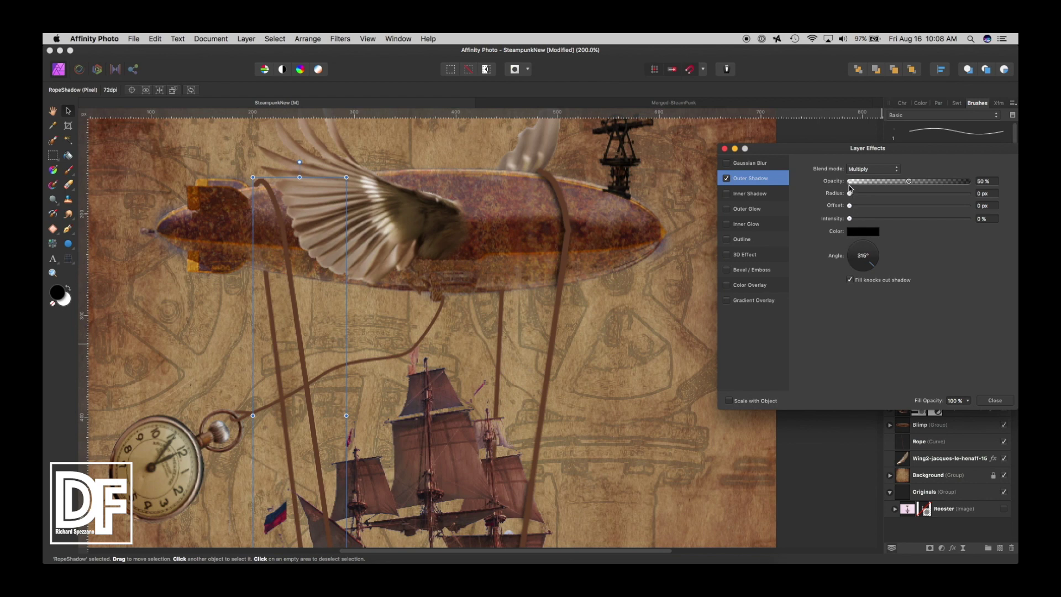
mouse_move(850, 191)
left_mouse_down()
mouse_move(926, 207)
mouse_move(861, 208)
left_mouse_up()
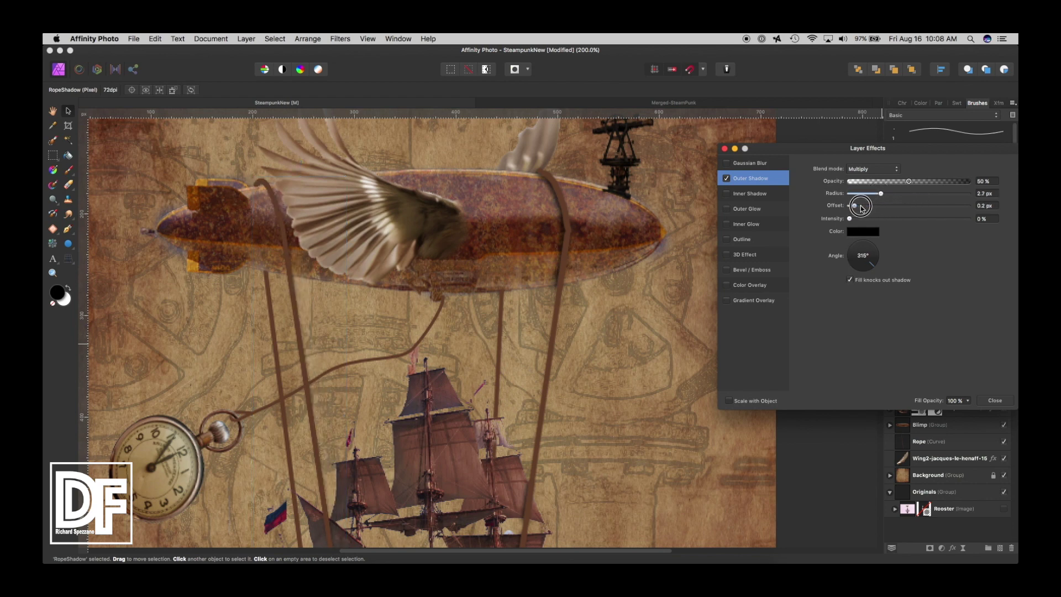
left_click(853, 268)
left_click_drag(859, 205, 888, 194)
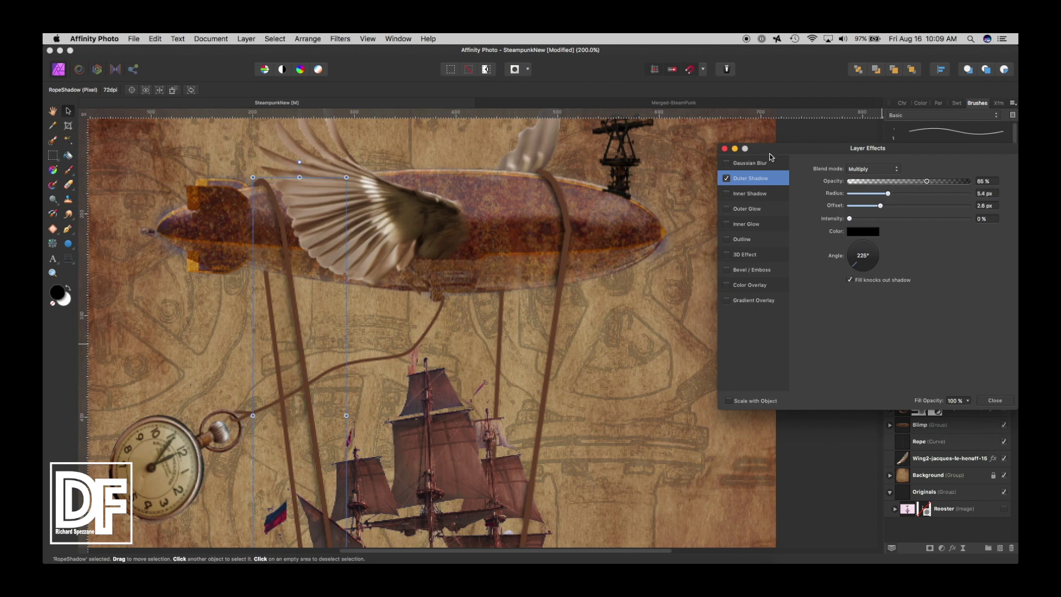
left_click(725, 149)
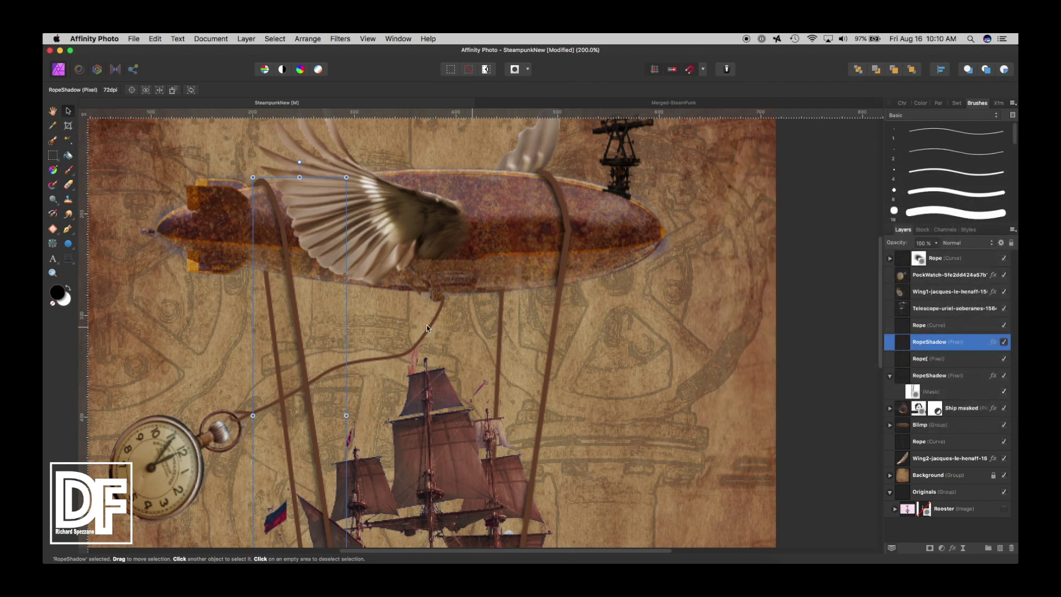
- Erase the tail rope's shadow where it falls on the background between blimp and ship, using a 22.6 px Erase Brush
left_click(66, 187)
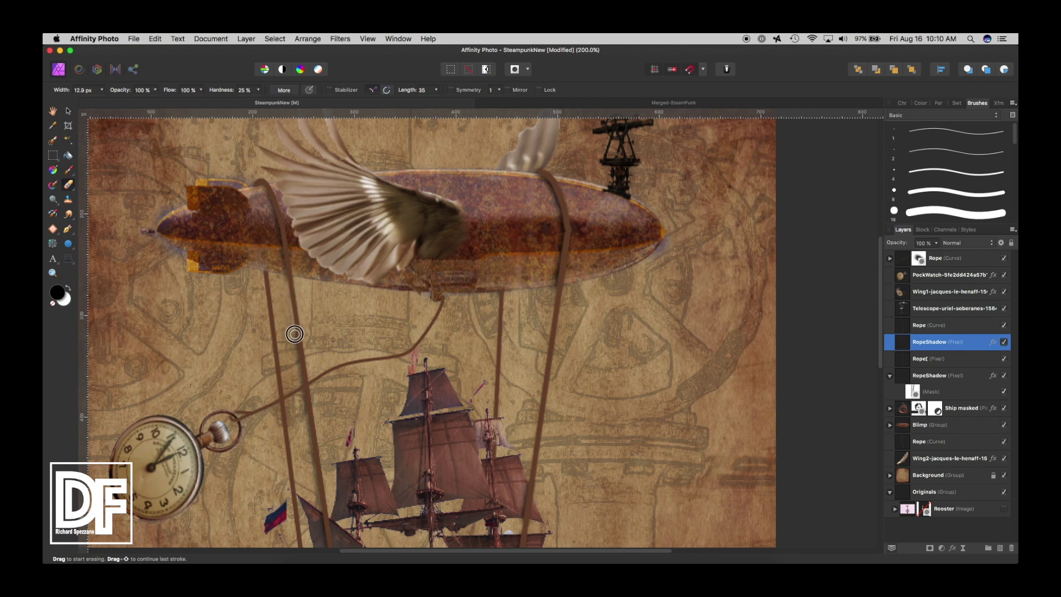
key("bracketright")
key("bracketright")
key("bracketright")
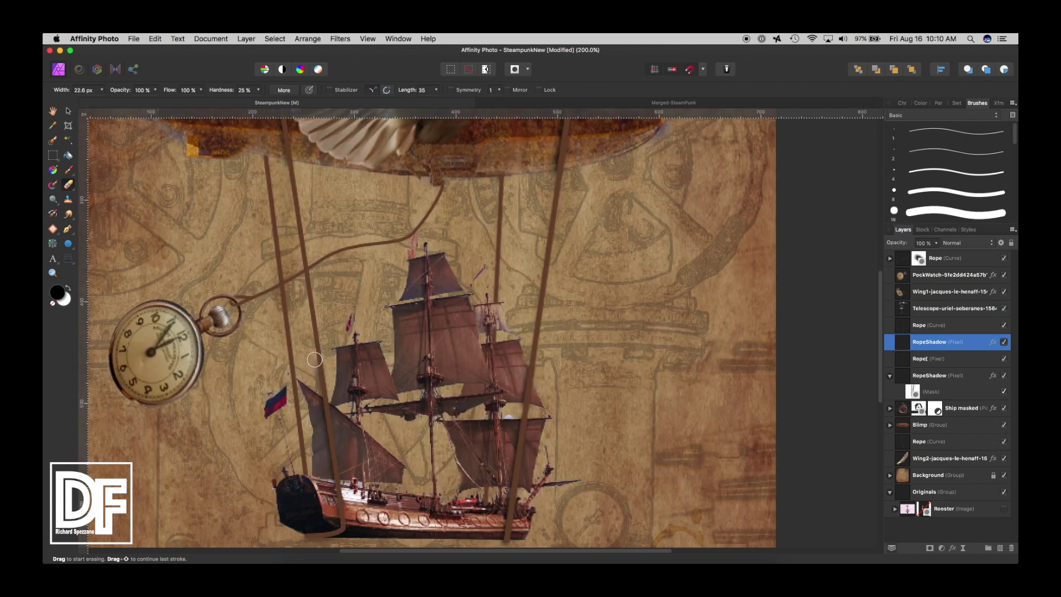
left_click_drag(314, 360, 322, 386)
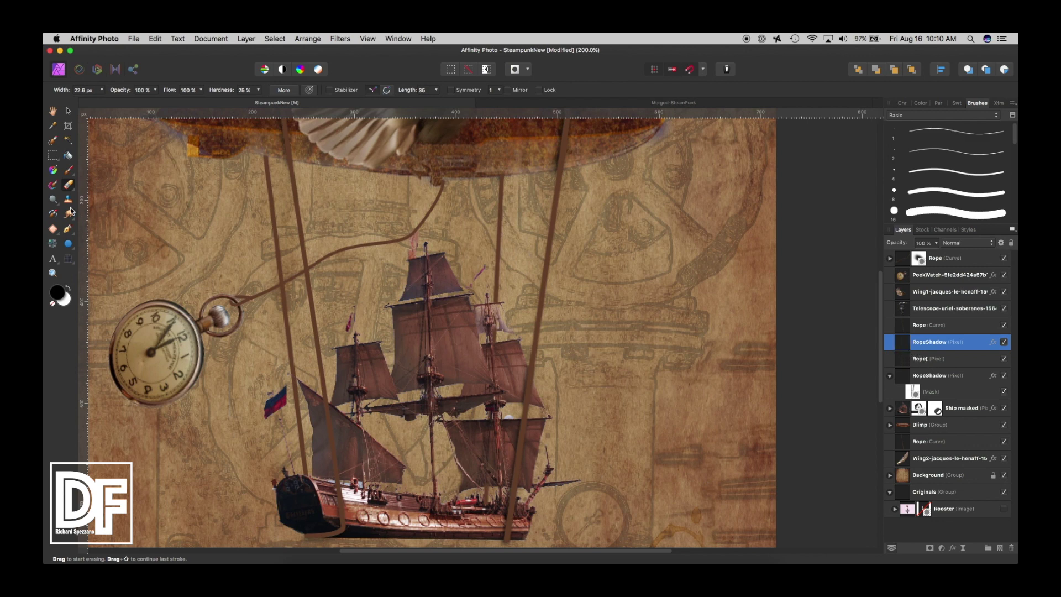
- Paint soft black shading at 7% opacity beside the tail rope on the ship's hull and on the blimp
left_click(68, 174)
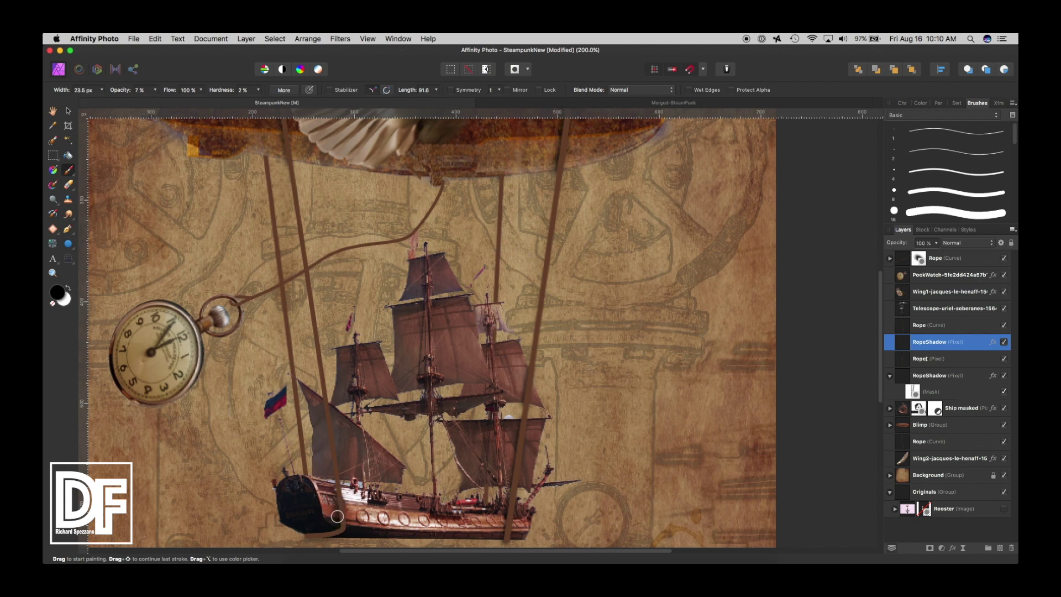
mouse_move(338, 522)
left_mouse_down()
mouse_move(335, 534)
mouse_move(338, 491)
mouse_move(338, 513)
left_mouse_up()
scroll(315, 288, "up", 5)
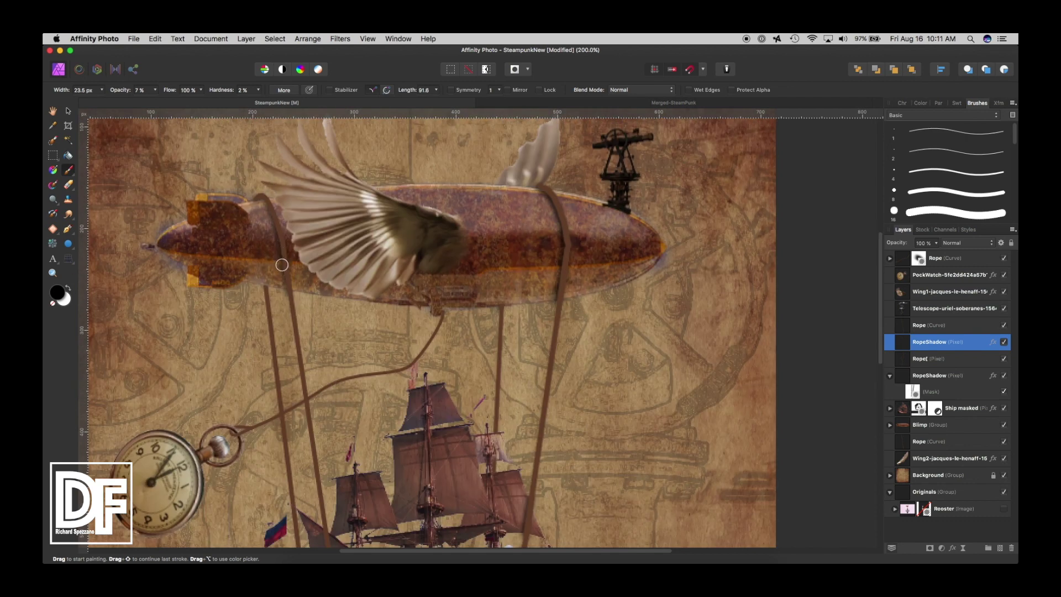
mouse_move(282, 264)
left_mouse_down()
mouse_move(287, 293)
mouse_move(286, 255)
mouse_move(260, 197)
mouse_move(272, 234)
left_mouse_up()
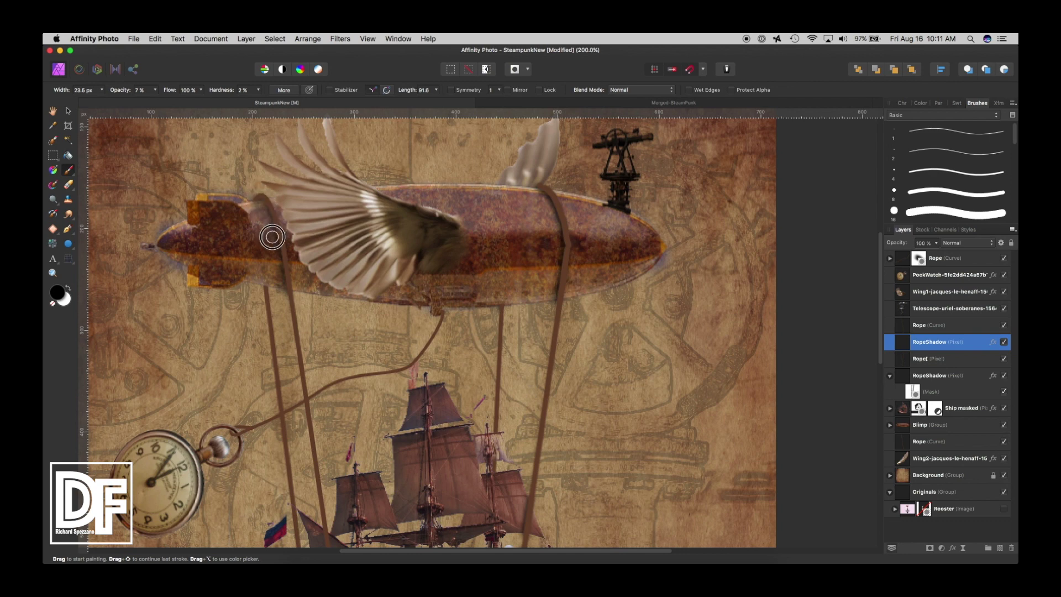
- Move the Rooster image out of the Originals group to the top of the layer stack and show it with its mask enabled
left_click(53, 112)
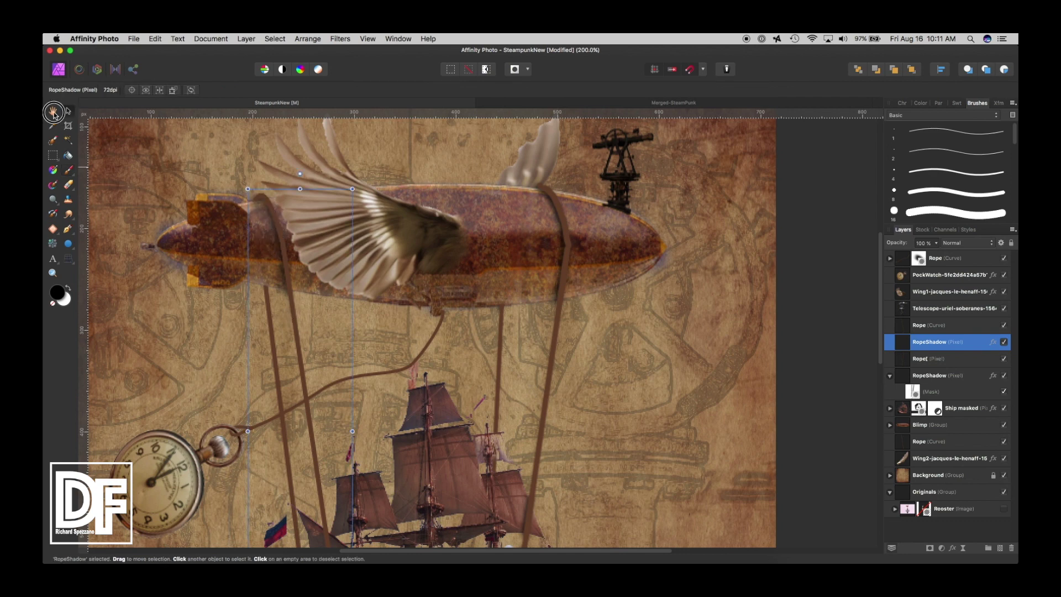
key("super+0")
left_click(68, 111)
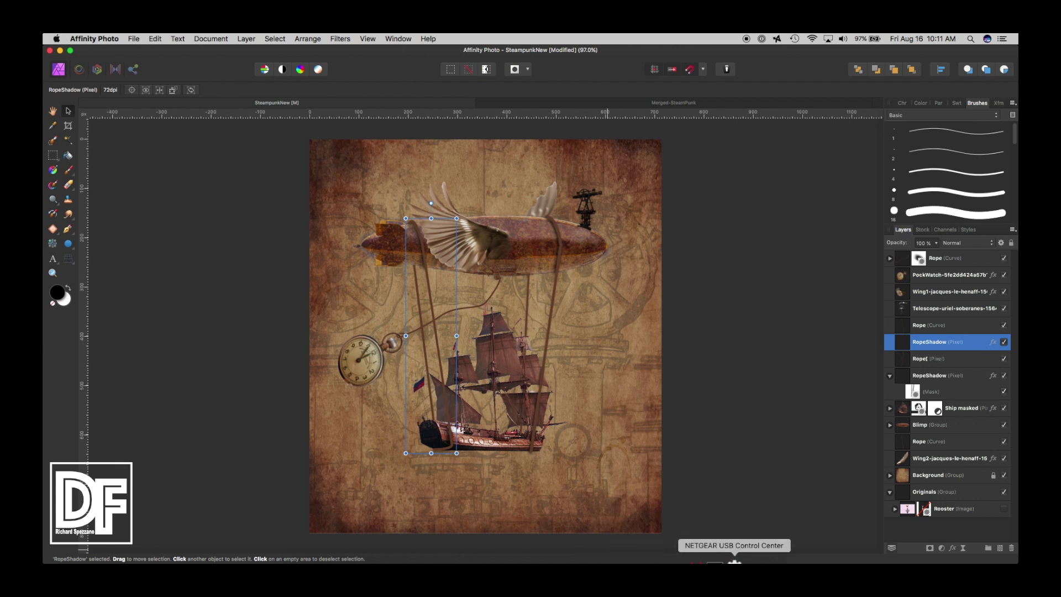
left_click(912, 512)
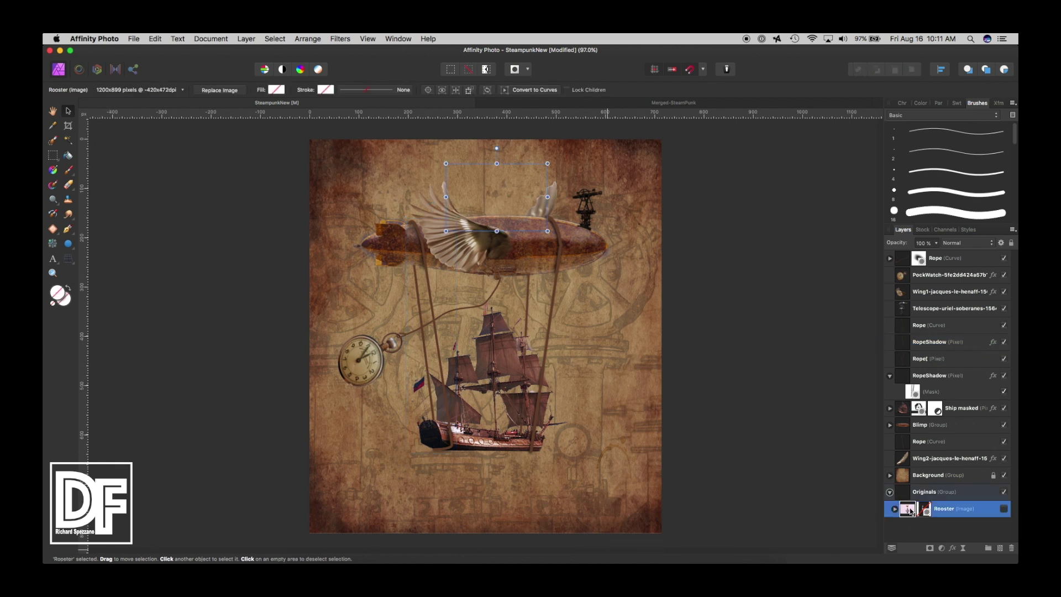
left_click(910, 511)
left_click_drag(911, 515, 896, 257)
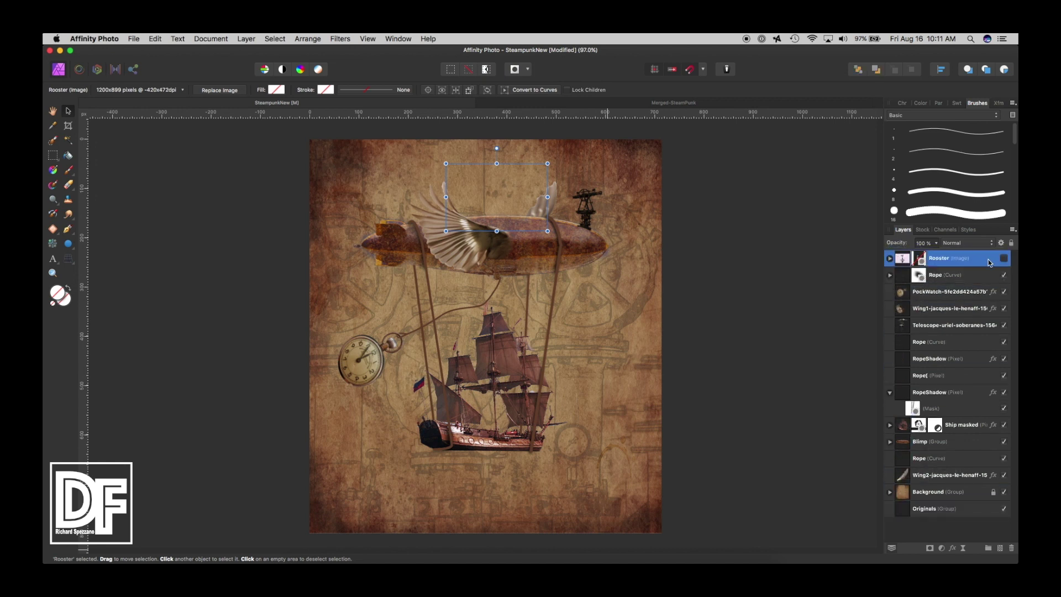
left_click(1004, 258)
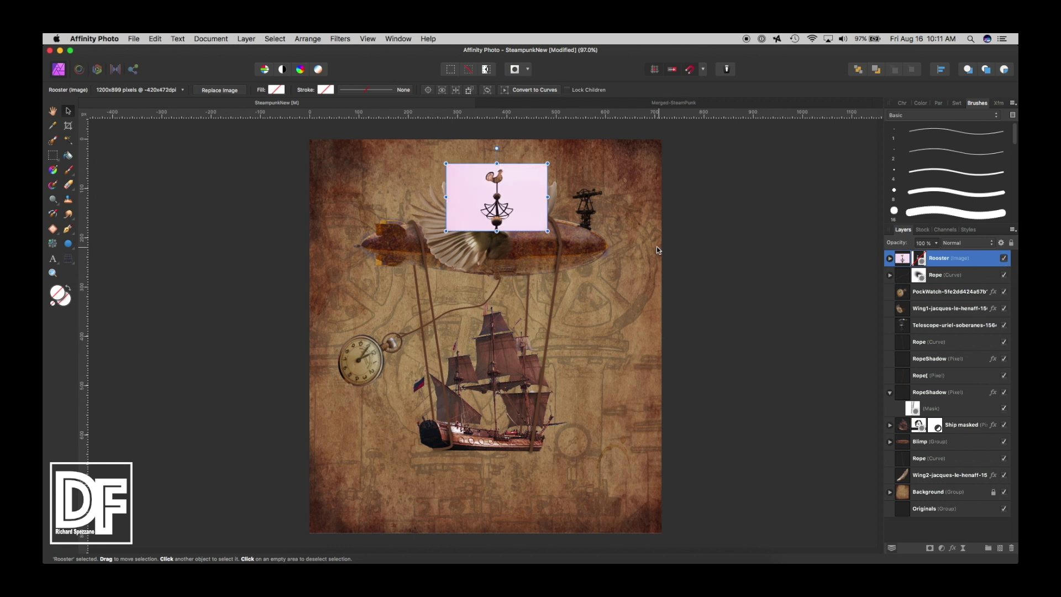
left_click_drag(924, 260, 922, 261)
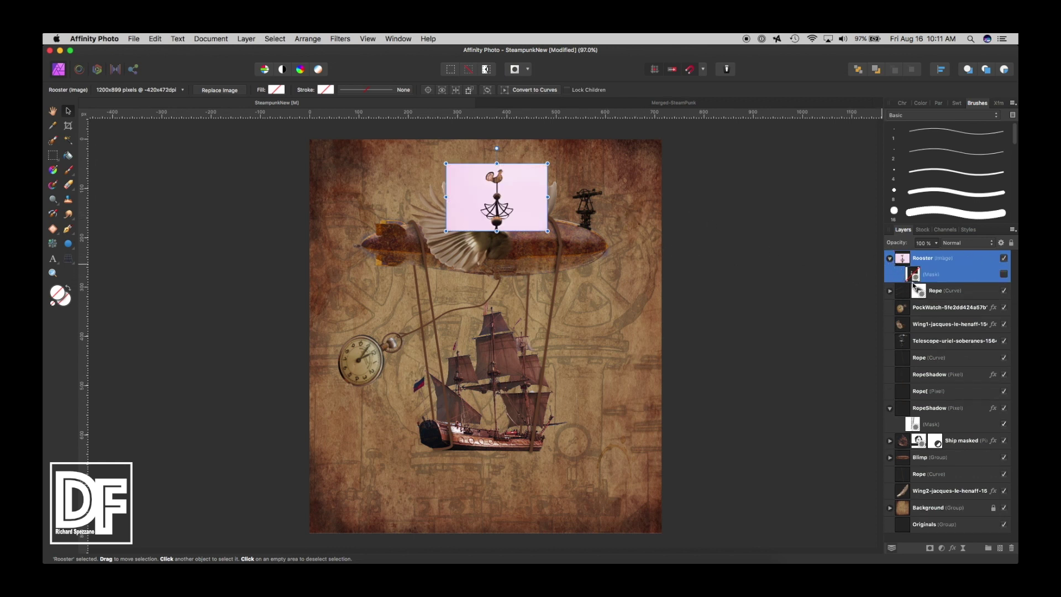
left_click(1004, 274)
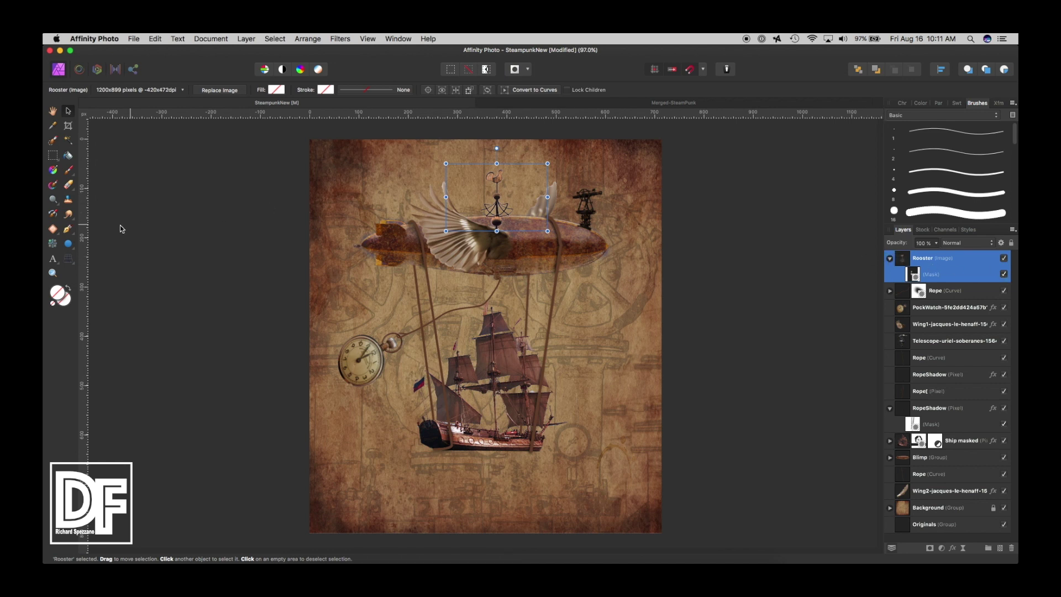
- Move the rooster weather vane onto the top edge of the blimp between the wings and make it slightly shorter
left_click(52, 273)
left_click(492, 189)
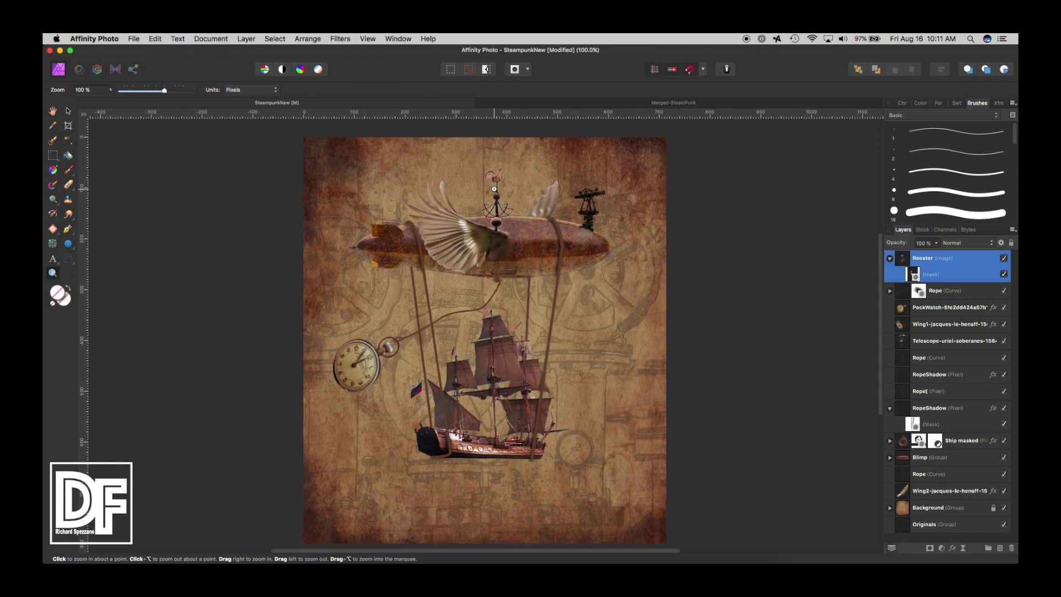
left_click(492, 189)
left_click(492, 189)
left_click(492, 188)
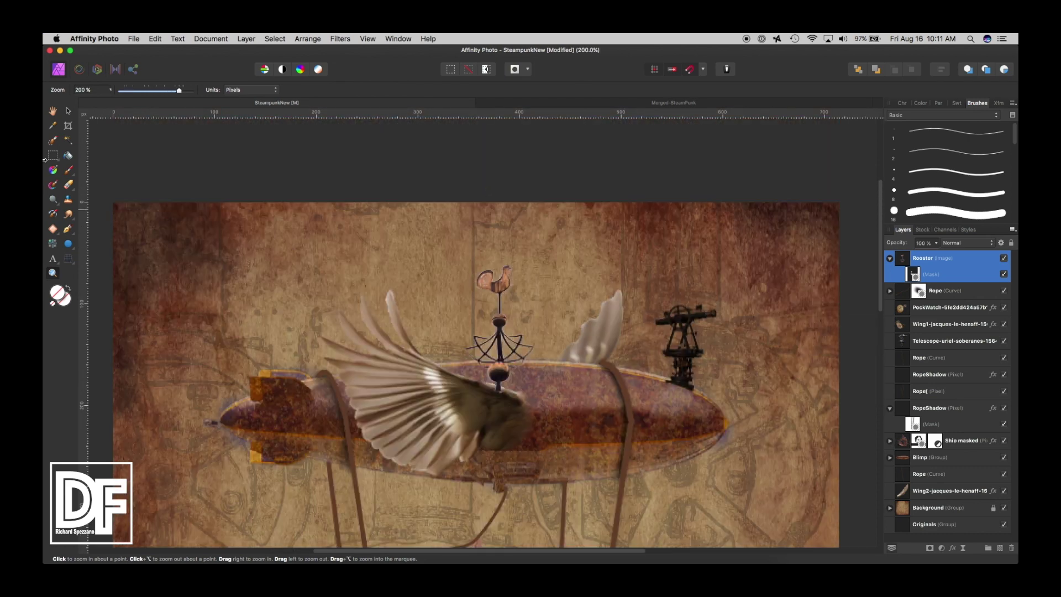
left_click(68, 111)
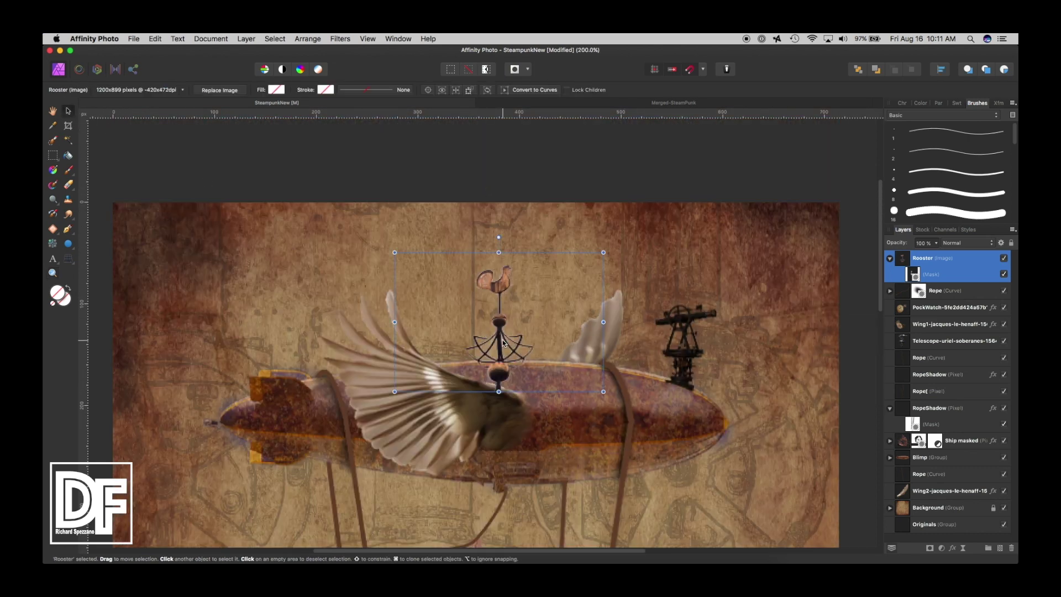
left_click_drag(503, 342, 503, 323)
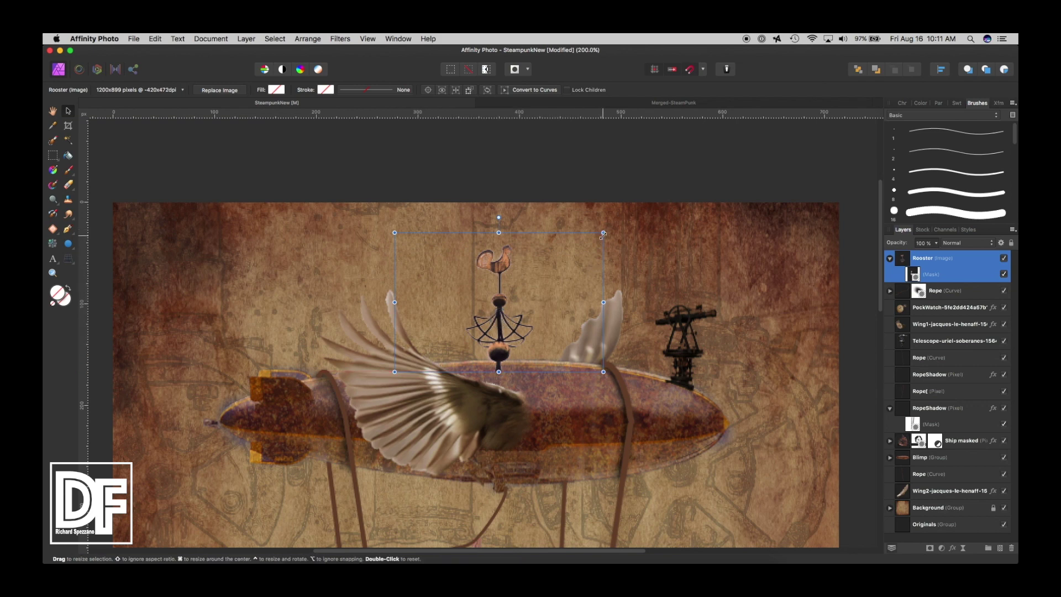
left_click_drag(603, 234, 597, 255)
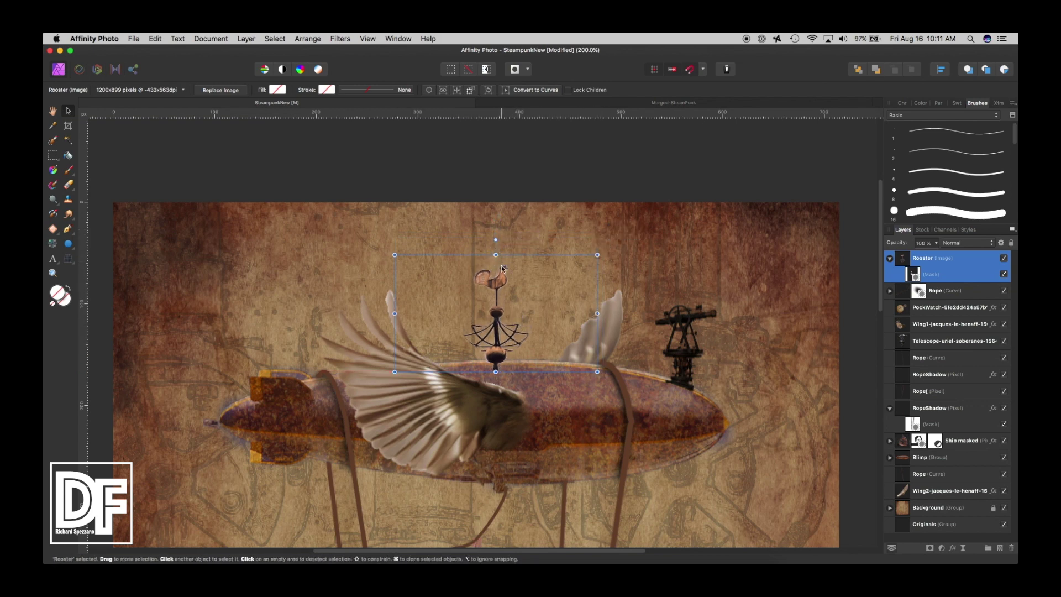
left_click_drag(502, 269, 508, 271)
- Set the Rooster layer's blend mode to Multiply, fine-tune its position on the blimp and deselect it
left_click(974, 244)
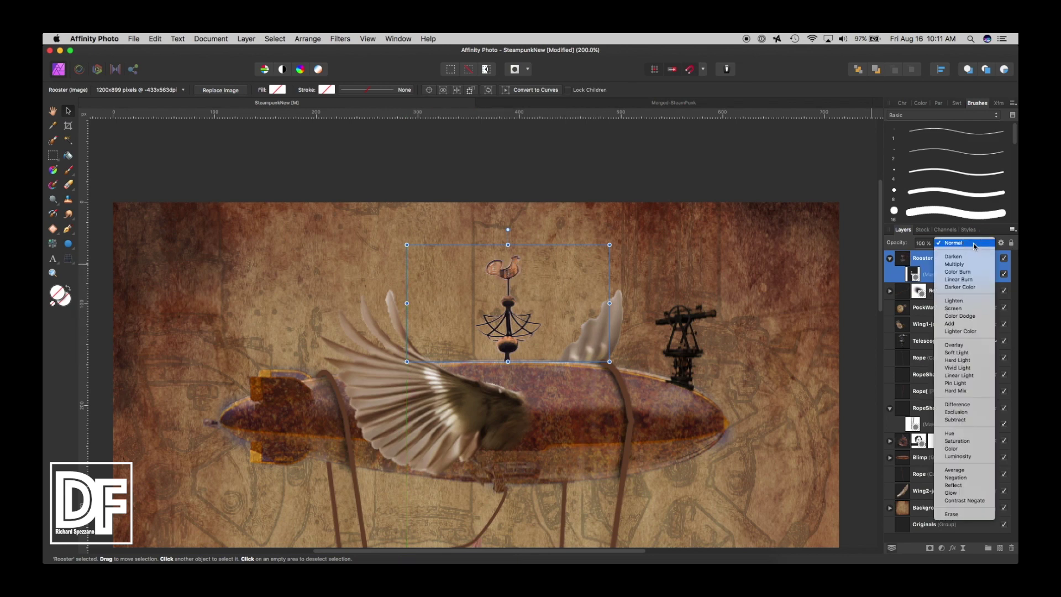
left_click(964, 265)
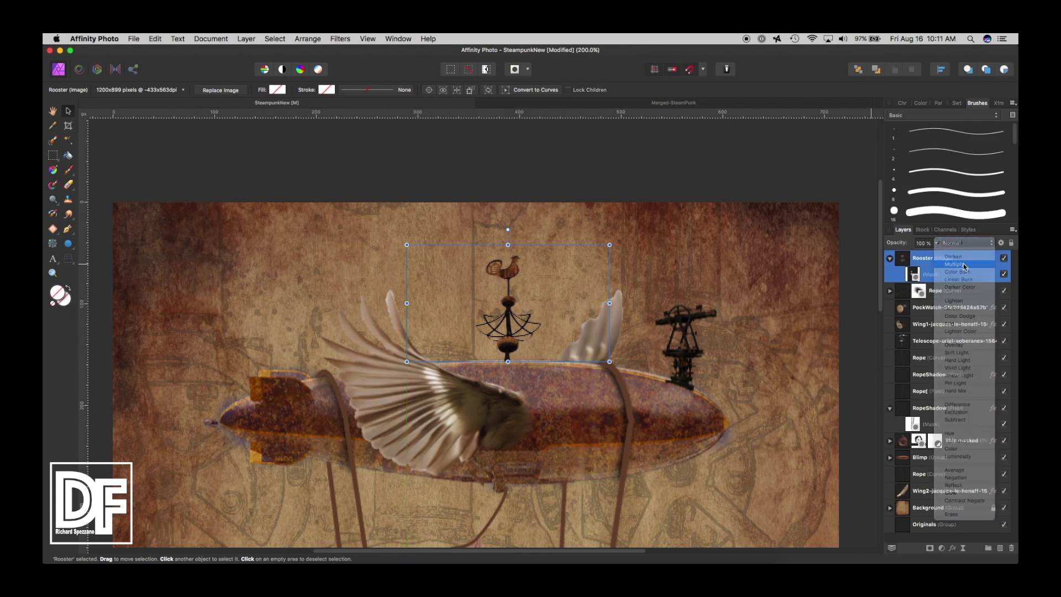
left_click_drag(501, 281, 504, 281)
left_click(55, 113)
key("super+0")
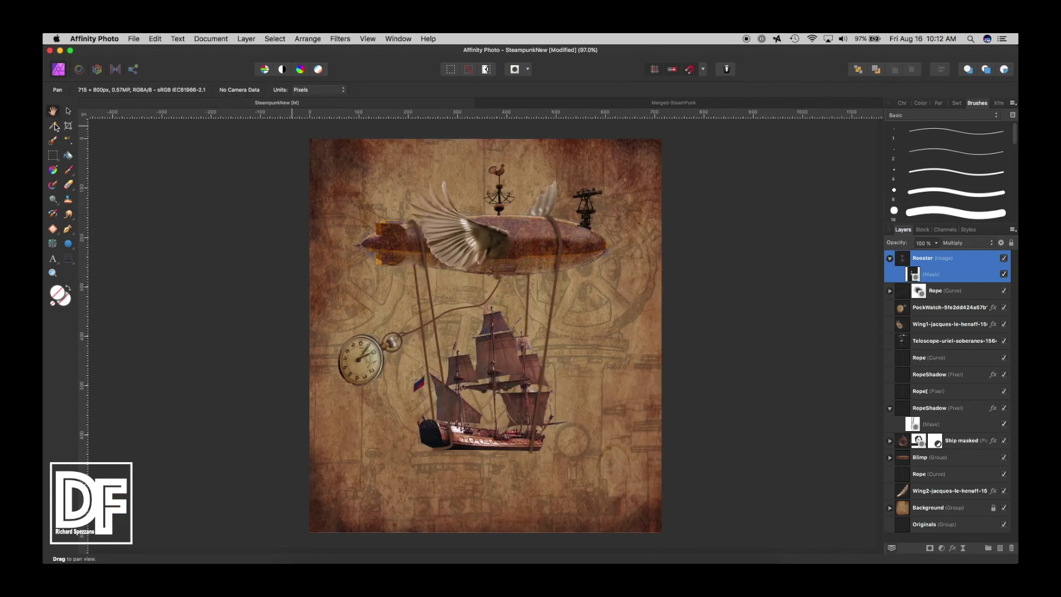
left_click(68, 112)
left_click(121, 185)
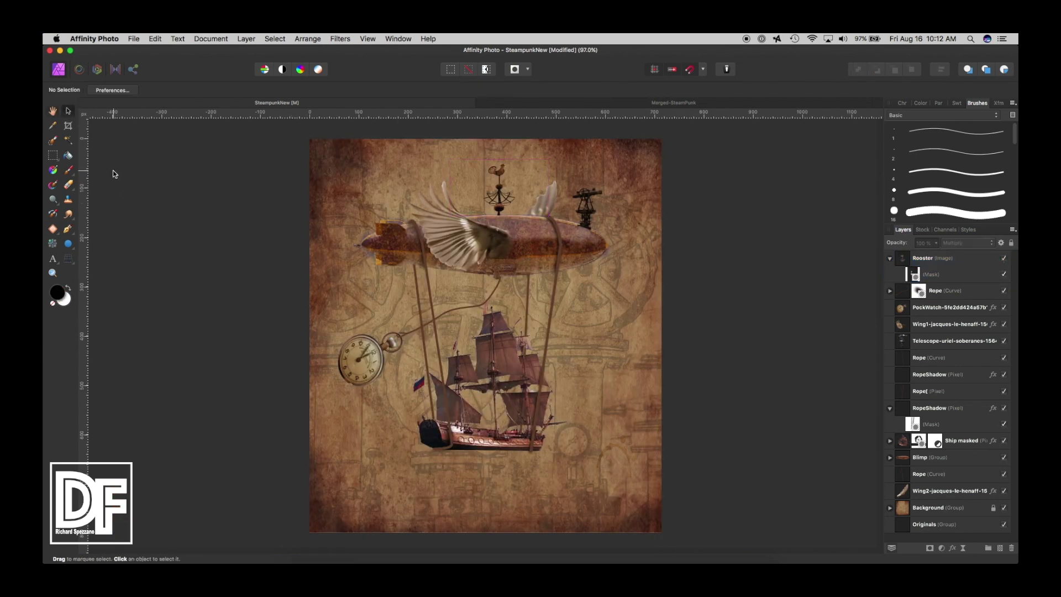
- Add the artistic text "Steampunk" in black Arial at about 96 pt below the ship
left_click(53, 259)
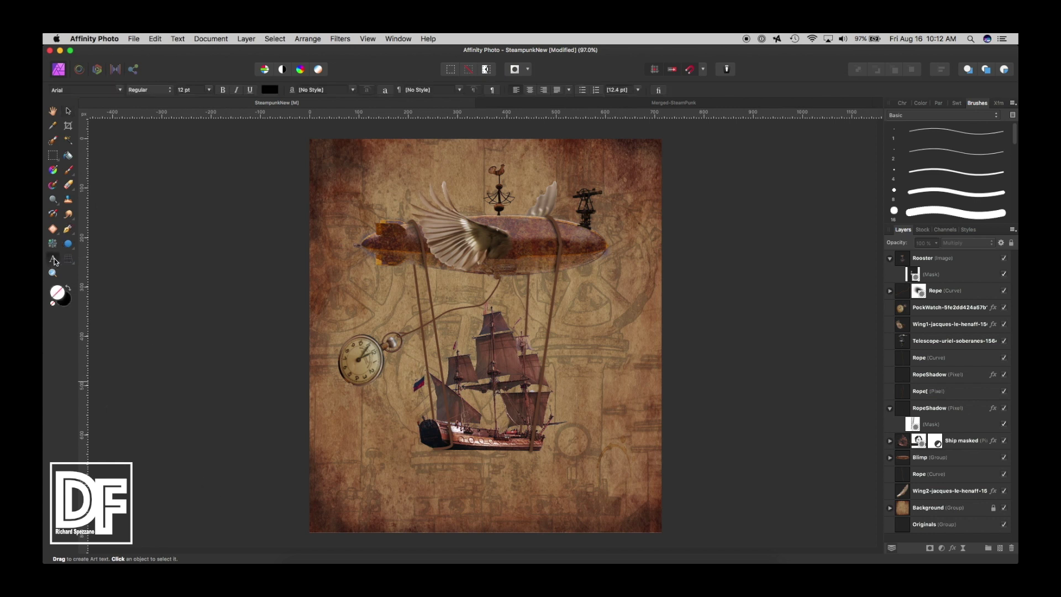
left_click_drag(353, 455, 391, 504)
type("S")
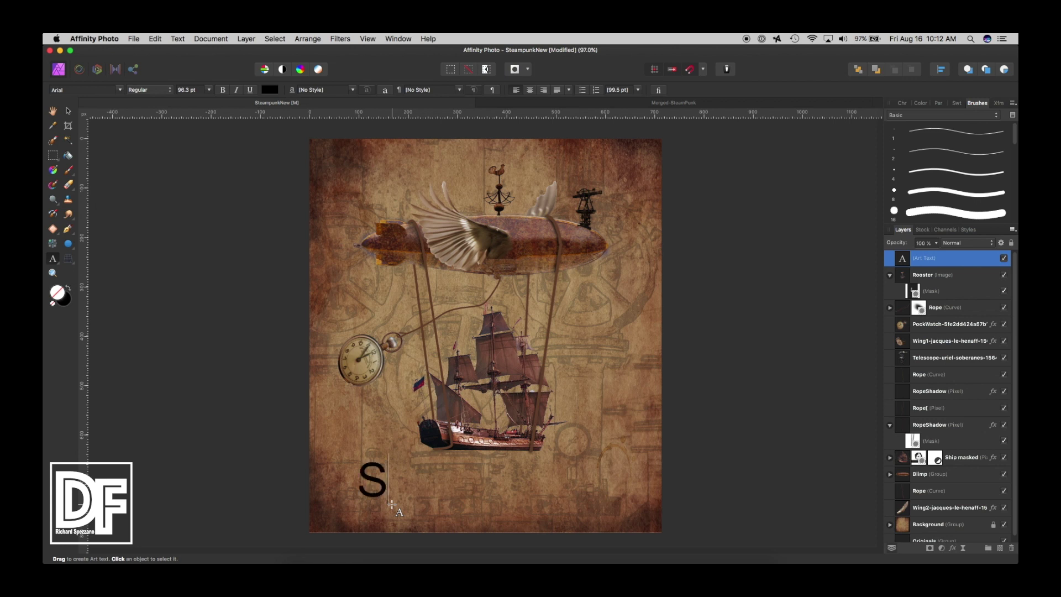
type("teampunk")
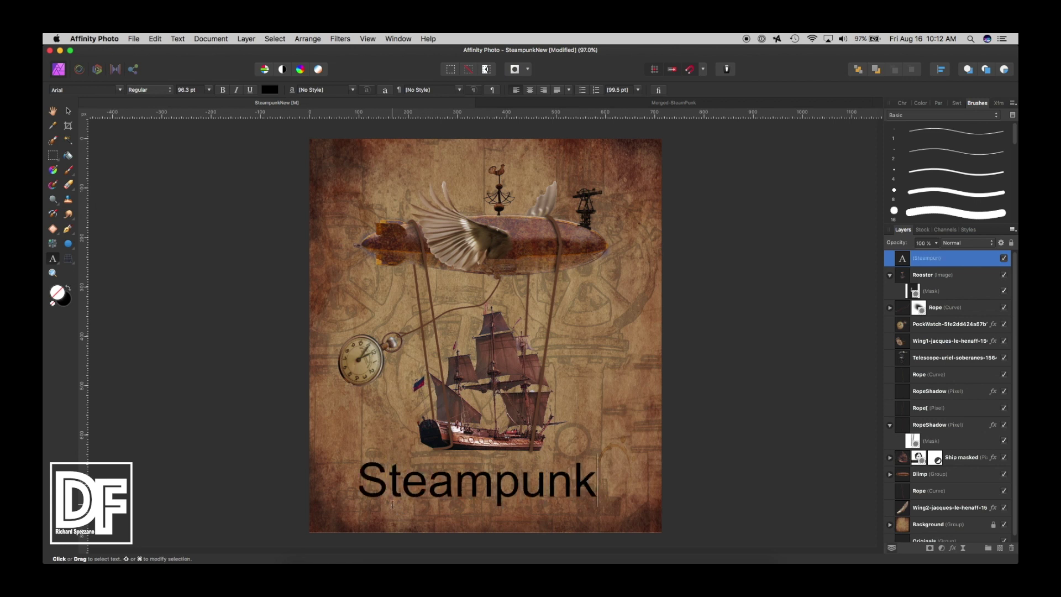
key("Escape")
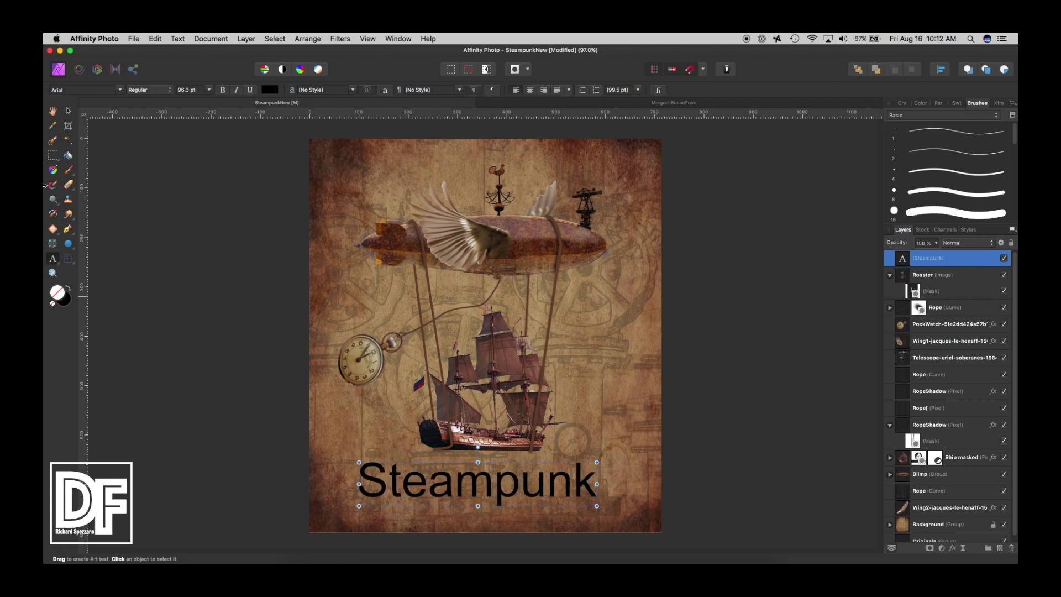
- Change the Steampunk title's font to Arvo
left_click(68, 111)
left_click(71, 91)
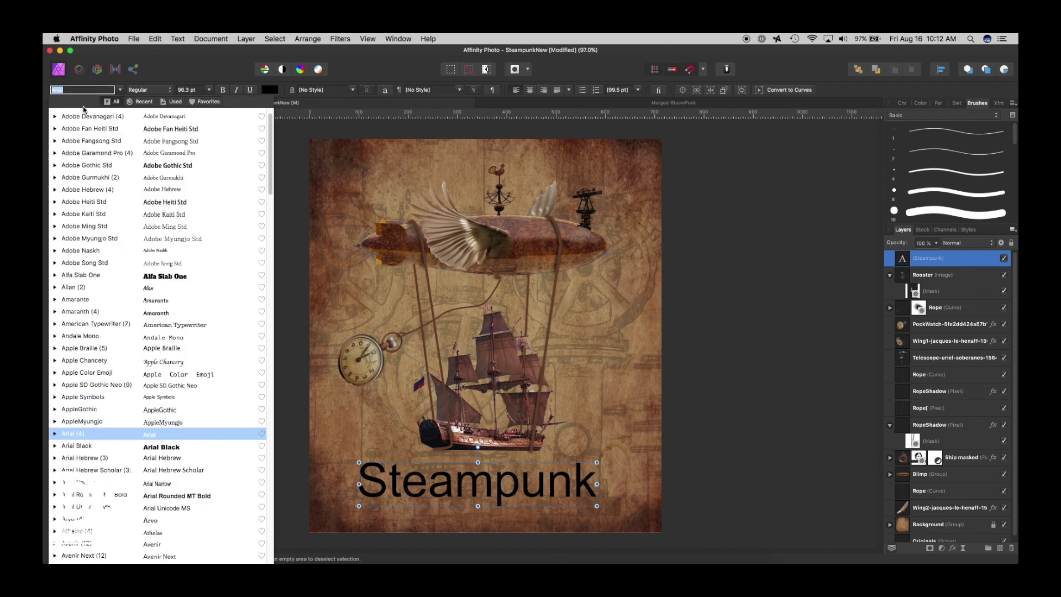
key("Down")
key("Down")
key("Down")
key("Down")
key("Down")
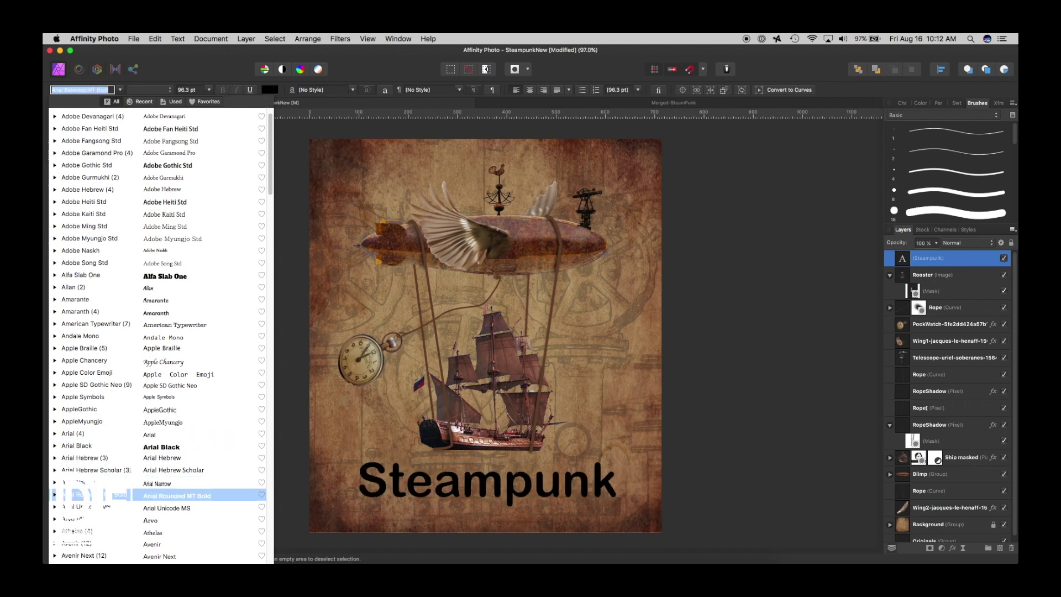
key("Down")
key("Down")
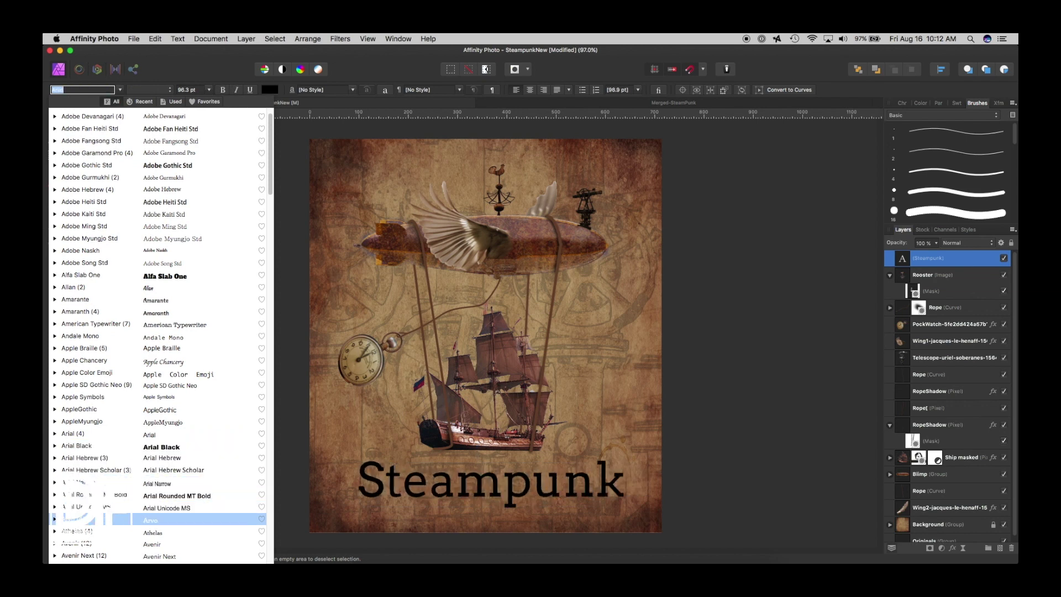
key("Return")
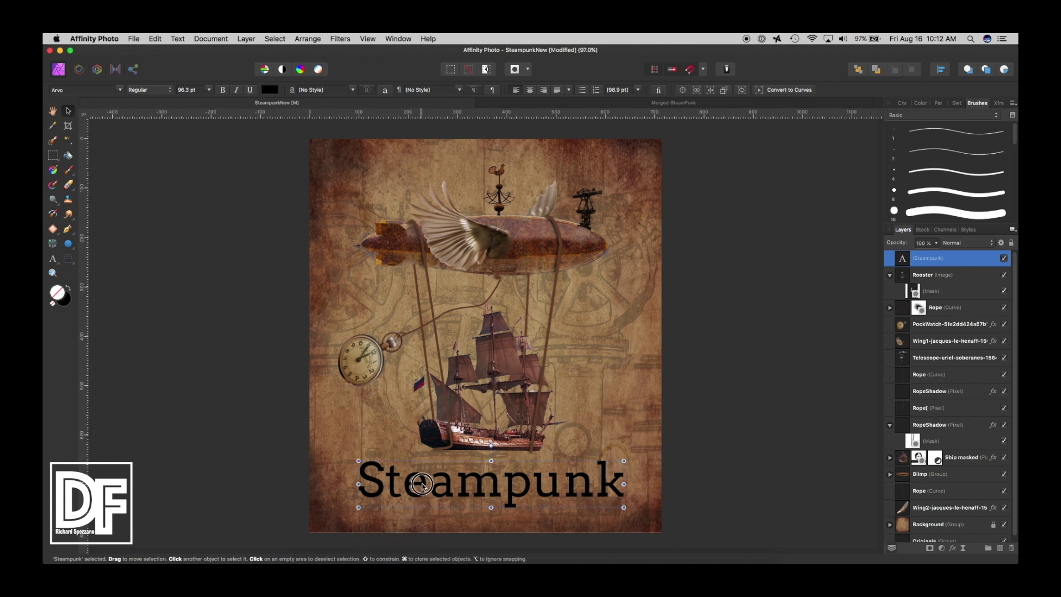
left_click_drag(420, 485, 421, 484)
- Draw a small cog shape beside the ship's bow and fill it with a sampled dark brown
left_click_drag(67, 243, 117, 431)
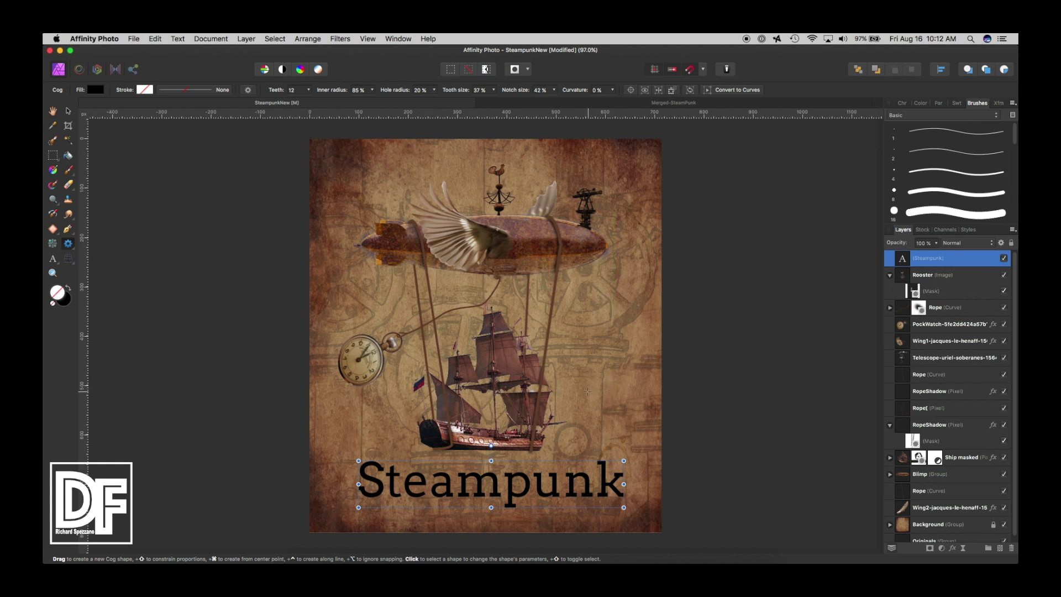
left_click_drag(587, 390, 622, 439)
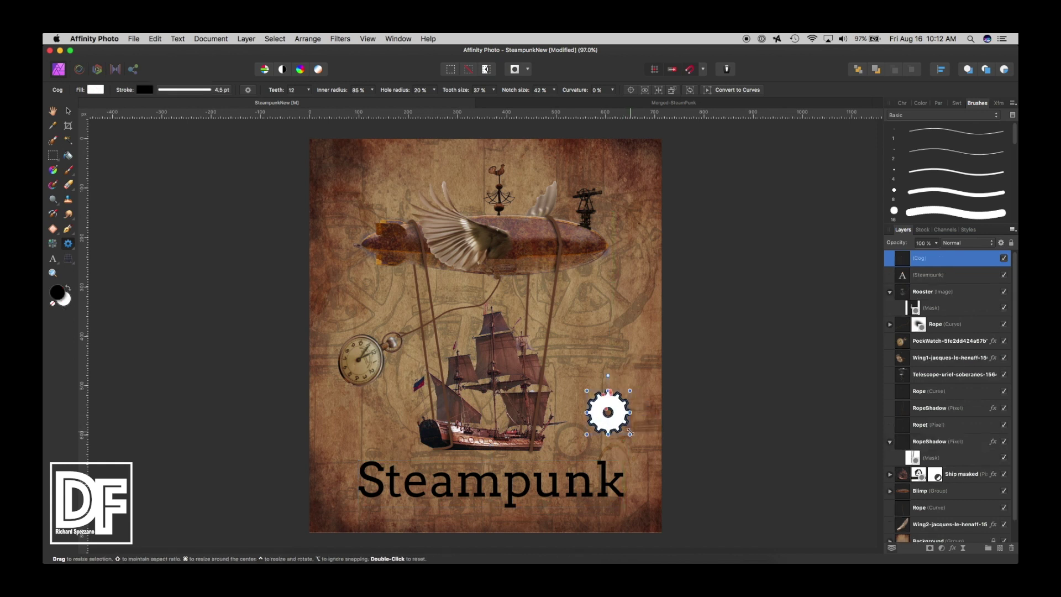
left_click(96, 90)
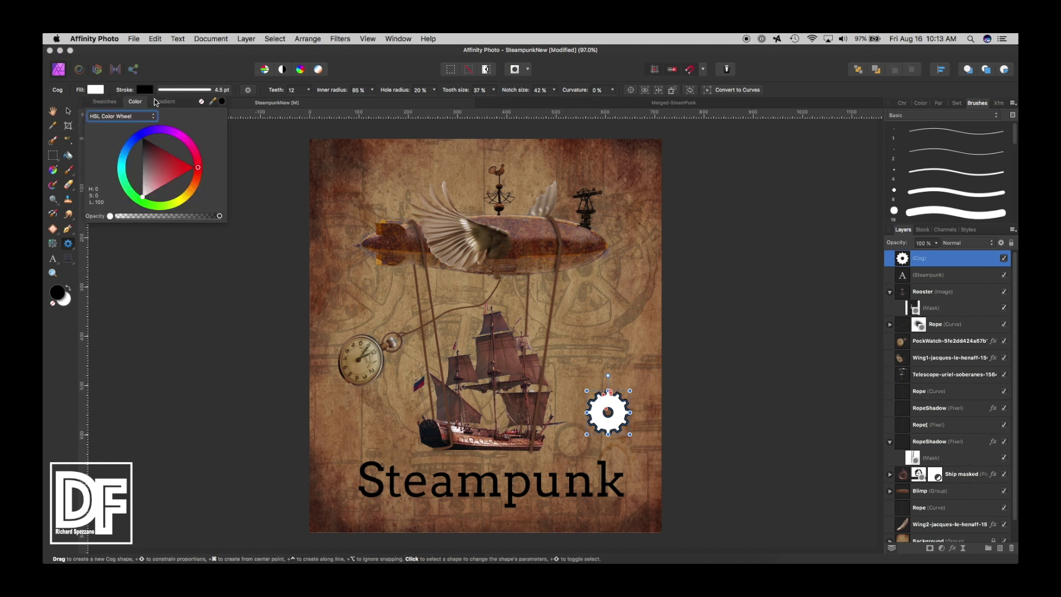
left_click_drag(222, 102, 225, 139)
left_click(223, 102)
- Stack the cog and a duplicate of it vertically over the title's letter S and deselect
scroll(532, 334, "up", 3)
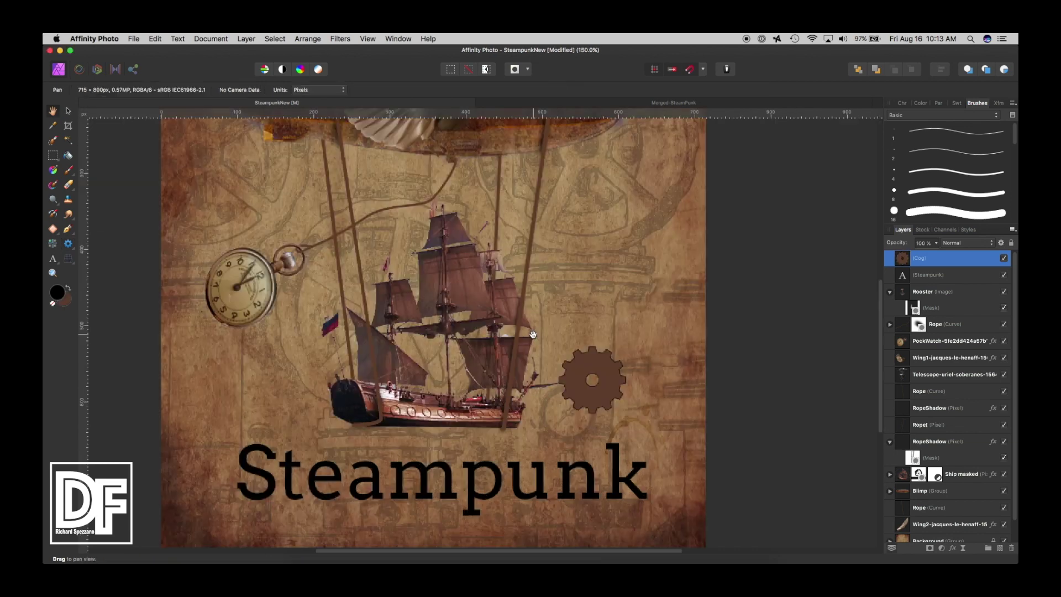
left_click(68, 111)
mouse_move(598, 366)
left_mouse_down()
mouse_move(422, 394)
mouse_move(261, 442)
mouse_move(276, 426)
mouse_move(259, 460)
mouse_move(267, 454)
mouse_move(265, 504)
left_mouse_up()
key("super+z")
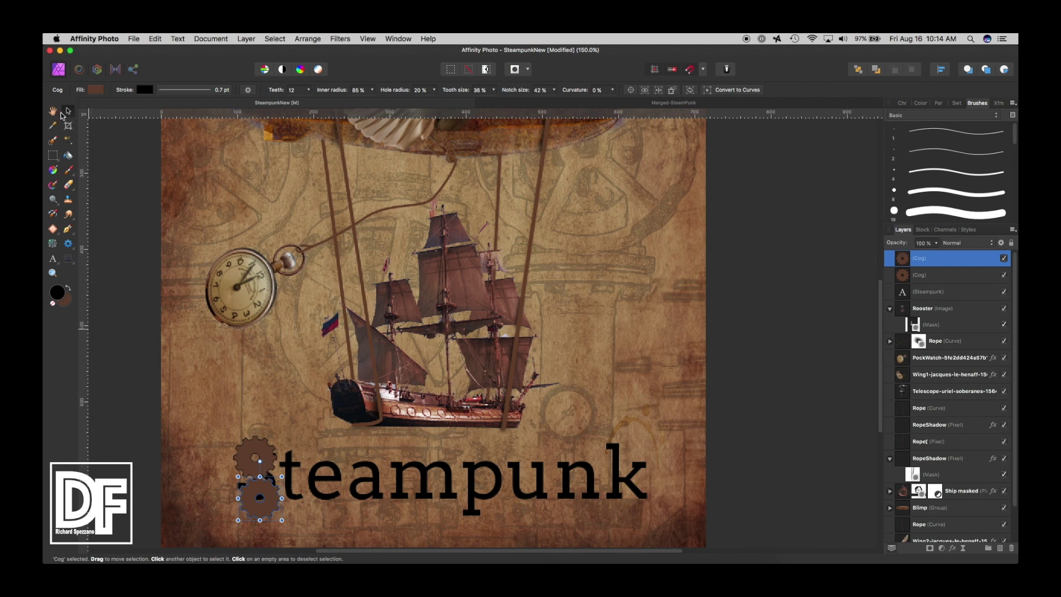
left_click(114, 142)
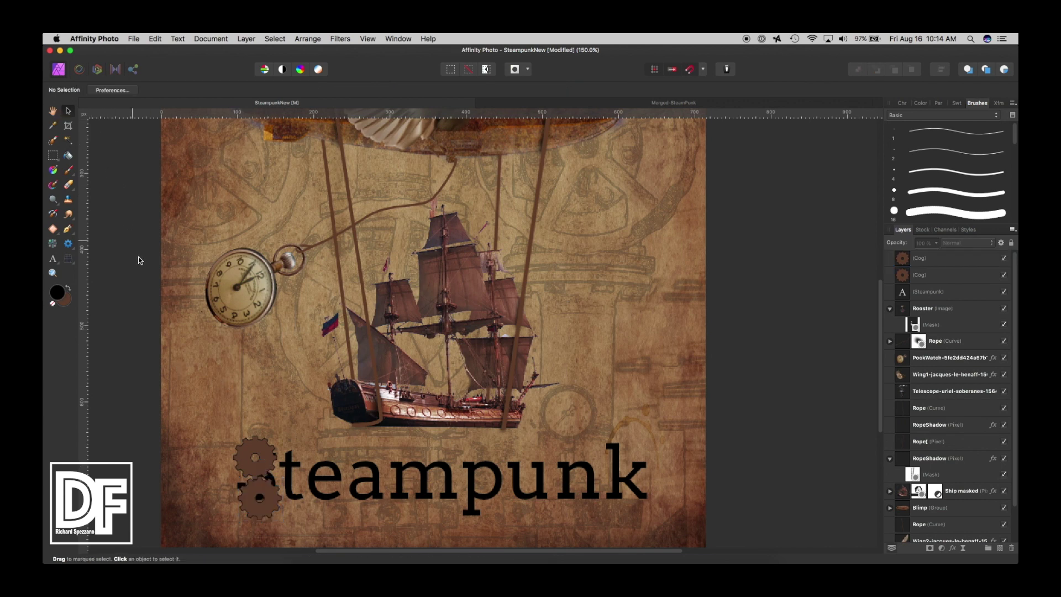
- Shrink both cogs slightly and move the lower one up so the pair fits within the letter S
left_click(272, 495)
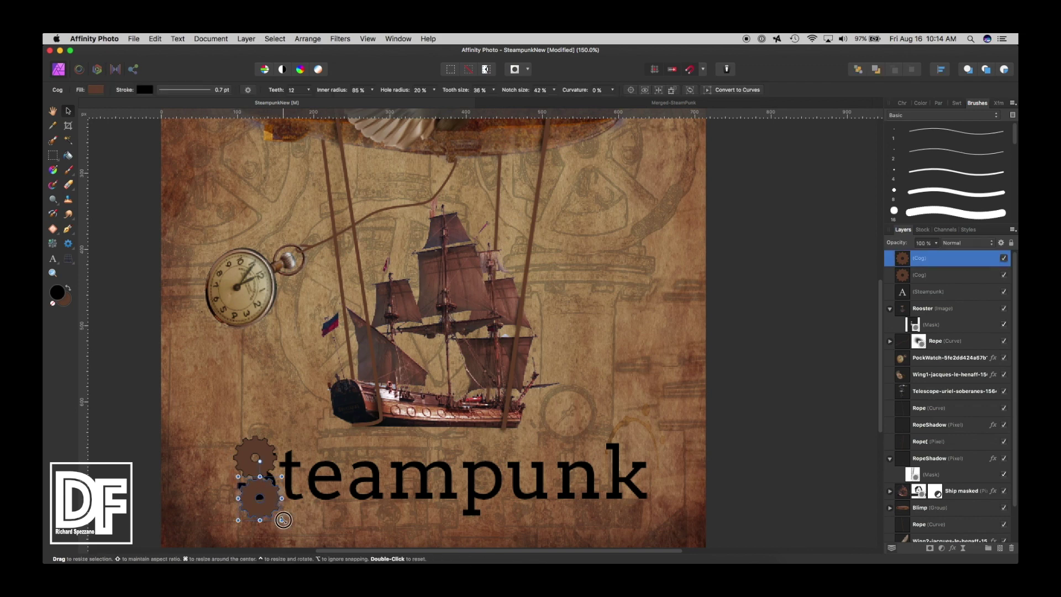
left_click_drag(283, 520, 274, 511)
left_click(264, 452)
left_click_drag(277, 434, 269, 441)
left_click_drag(245, 479, 251, 476)
left_click_drag(255, 485, 253, 483)
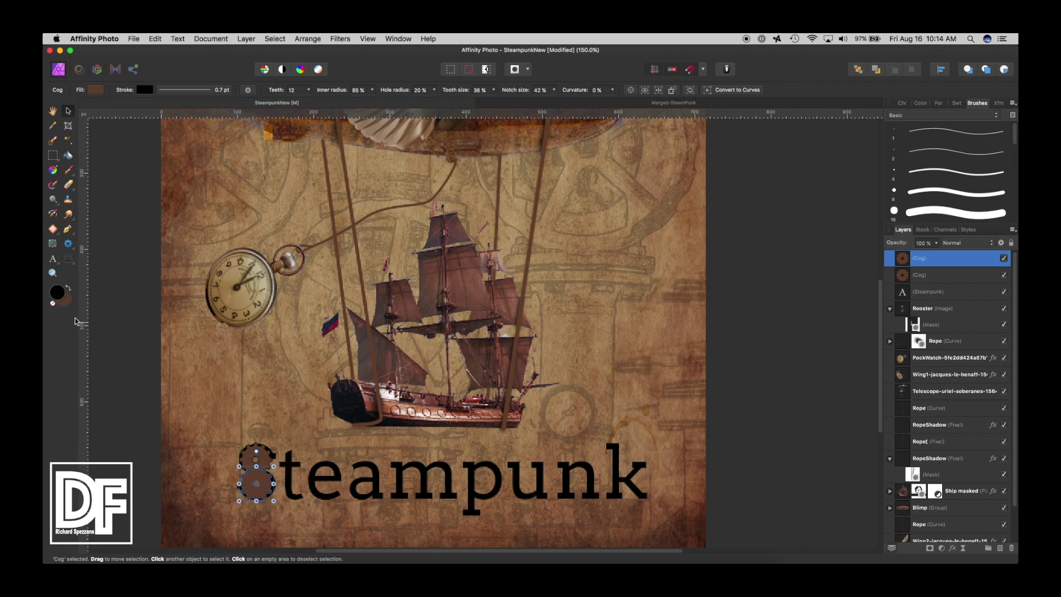
- Shrink the lower cog further and fit it into the lower curve of the S
left_click(53, 273)
left_click(247, 462)
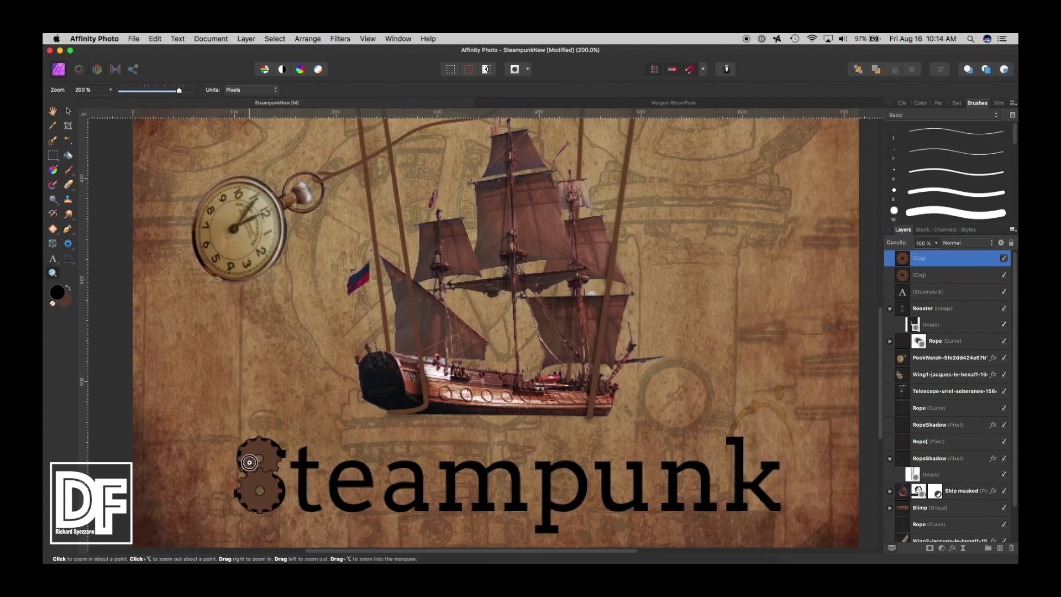
left_click(248, 462)
left_click(68, 112)
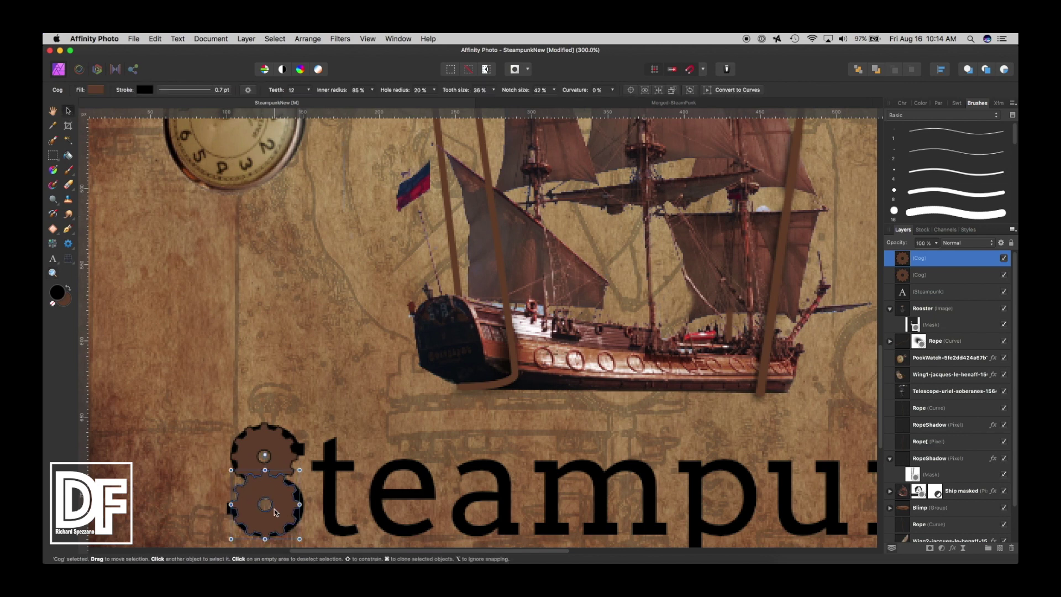
left_click_drag(299, 470, 274, 508)
- Make the upper cog slightly smaller, rotate it a little and move it to mesh with the lower cog
left_click(268, 459)
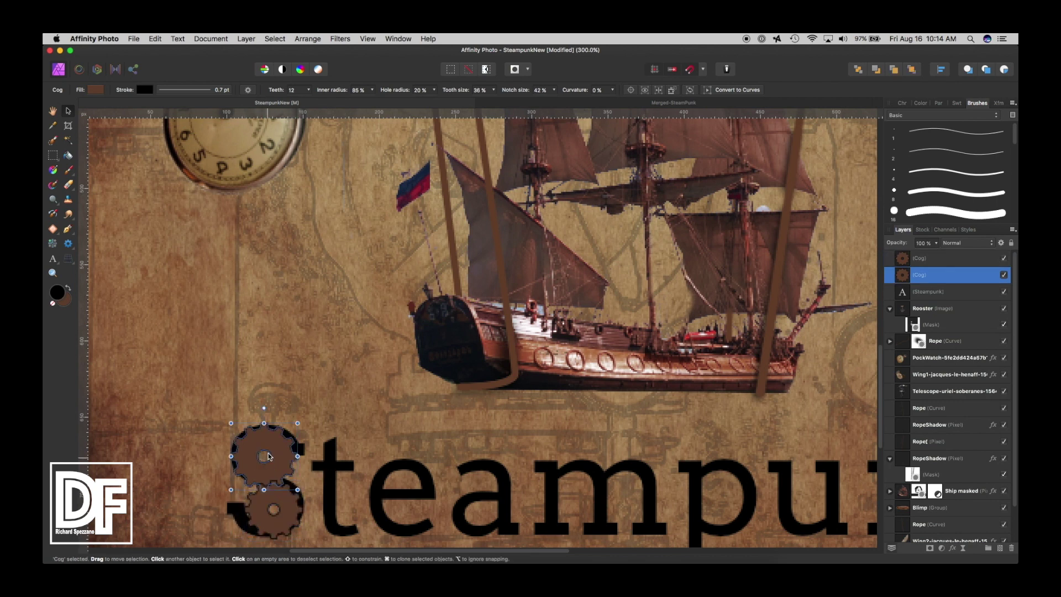
left_click_drag(297, 488, 291, 480)
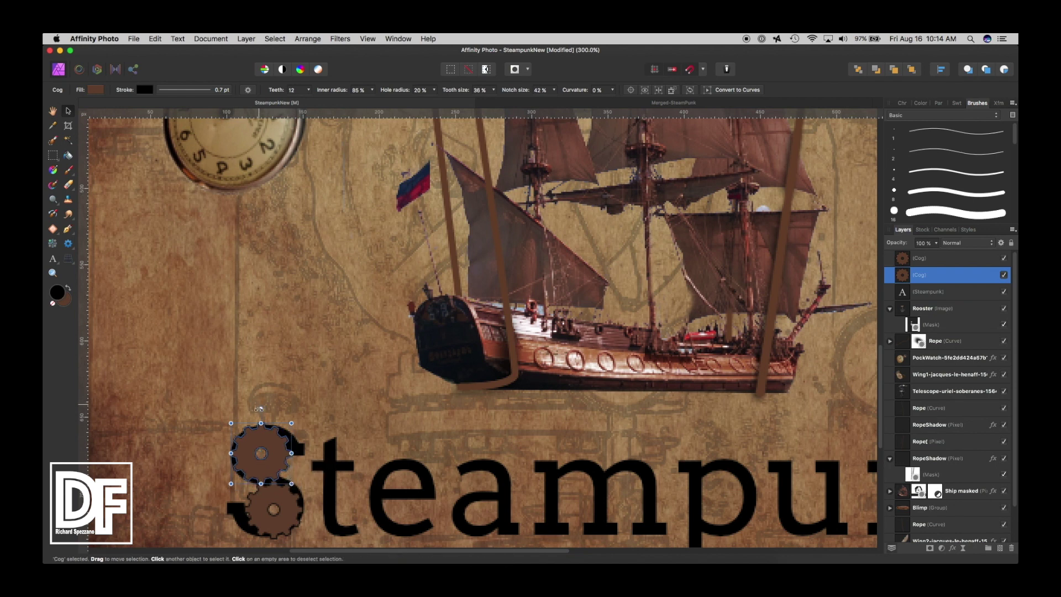
left_click_drag(260, 408, 258, 409)
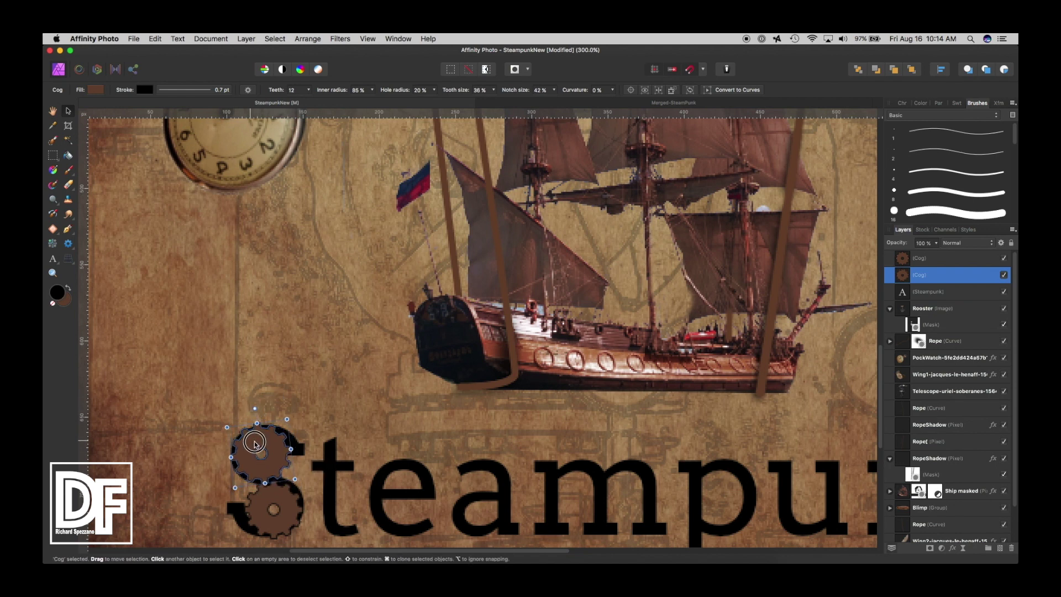
left_click_drag(255, 446, 252, 451)
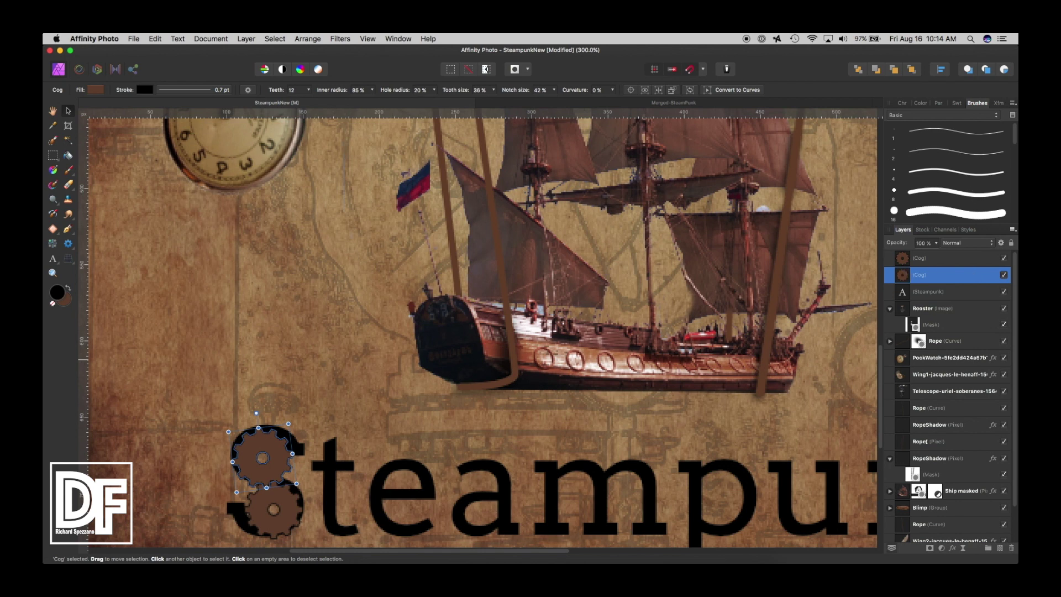
- Add a linear Gradient Overlay effect to the upper cog and set its start colour to a sampled dark brown
left_click(952, 548)
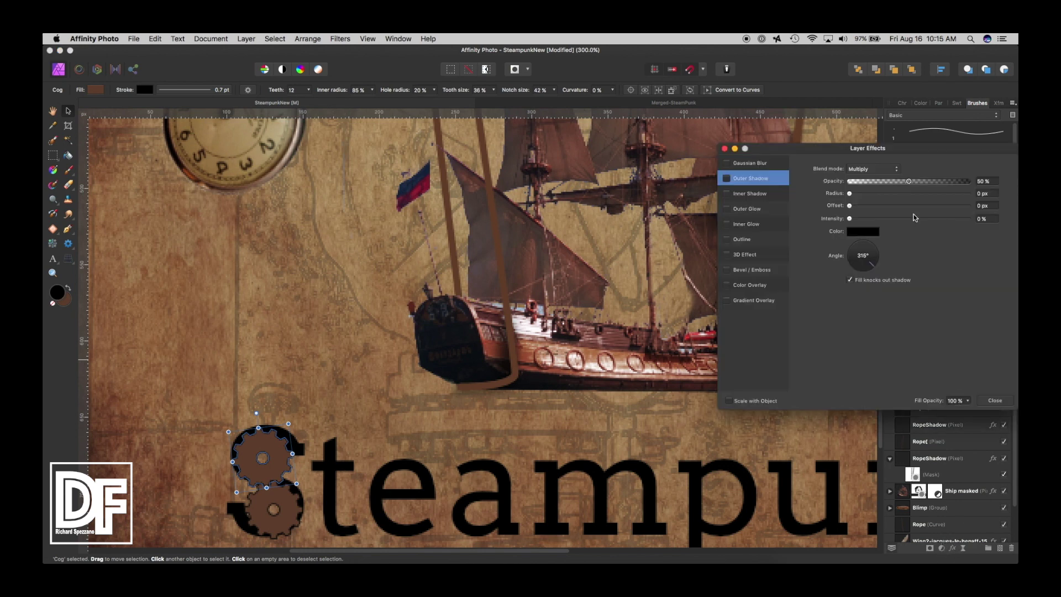
left_click(726, 300)
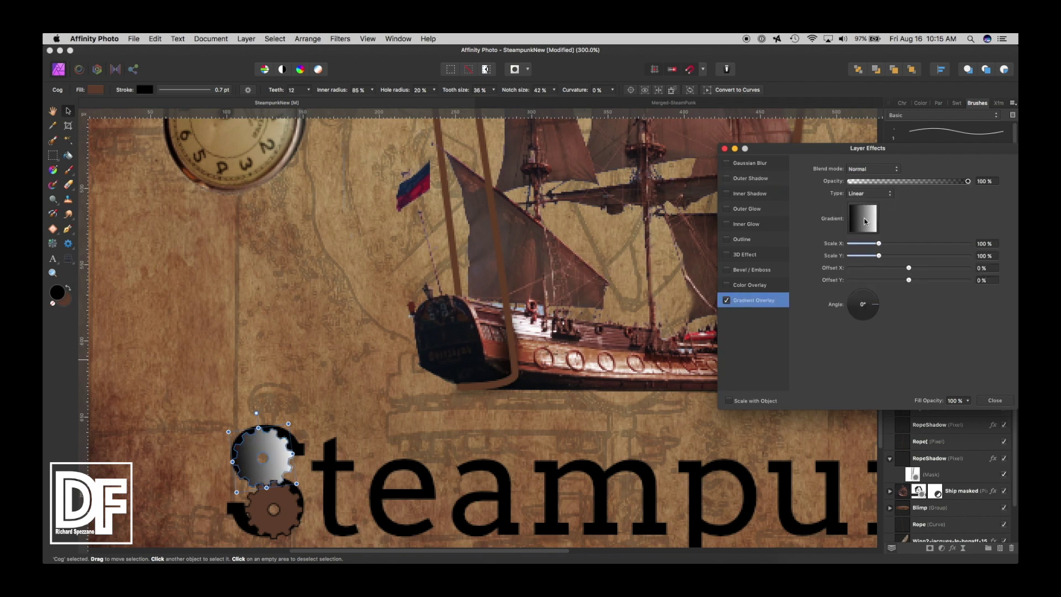
left_click(864, 221)
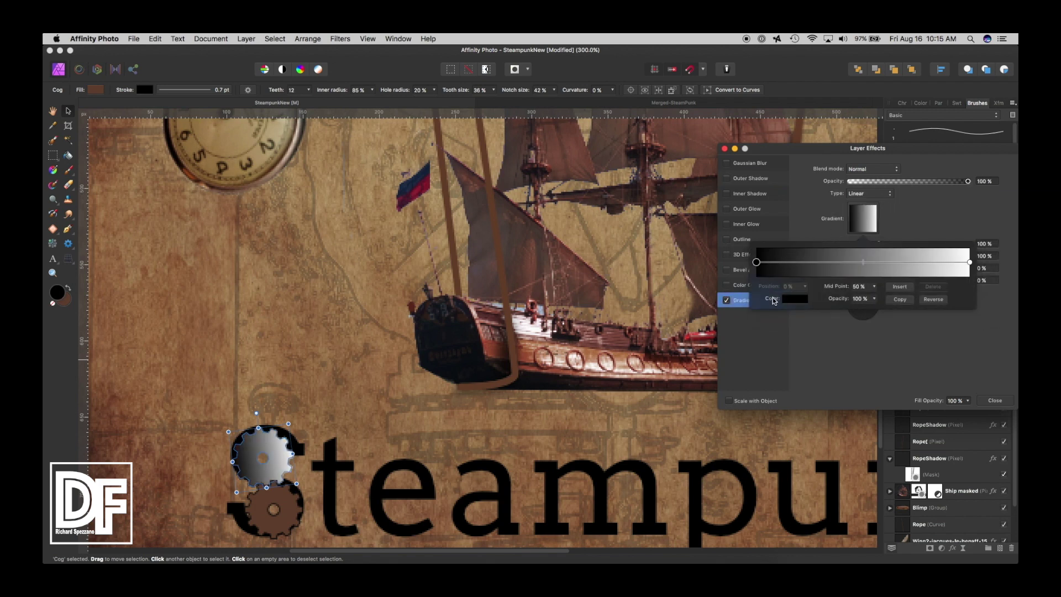
left_click(785, 300)
left_click_drag(885, 317, 369, 409)
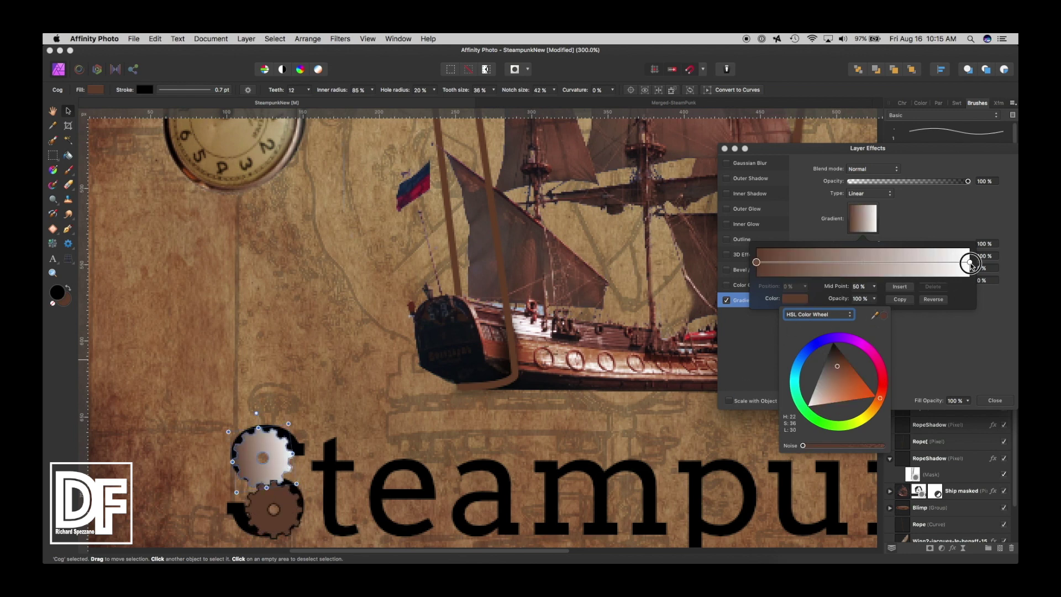
- Try a reddish colour sampled from the ship as the end colour of the upper cog's gradient
left_click(970, 262)
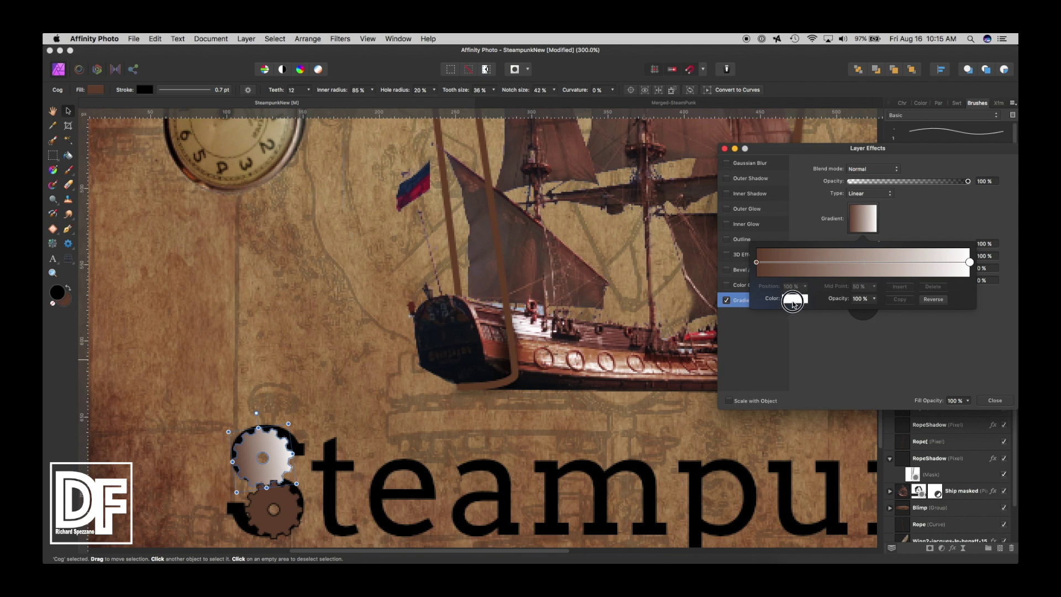
left_click(790, 300)
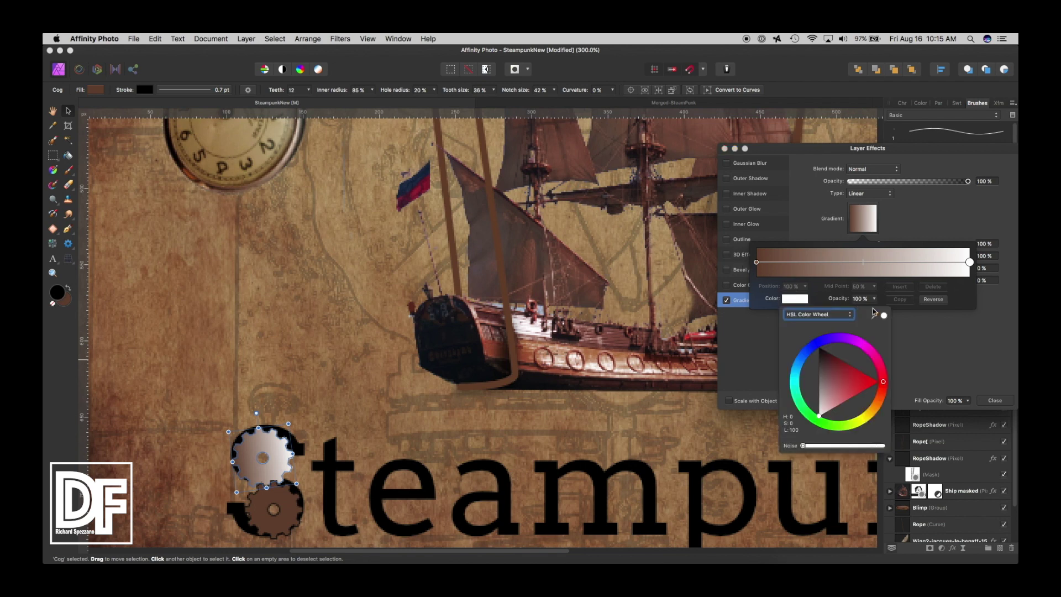
left_click_drag(874, 315, 484, 348)
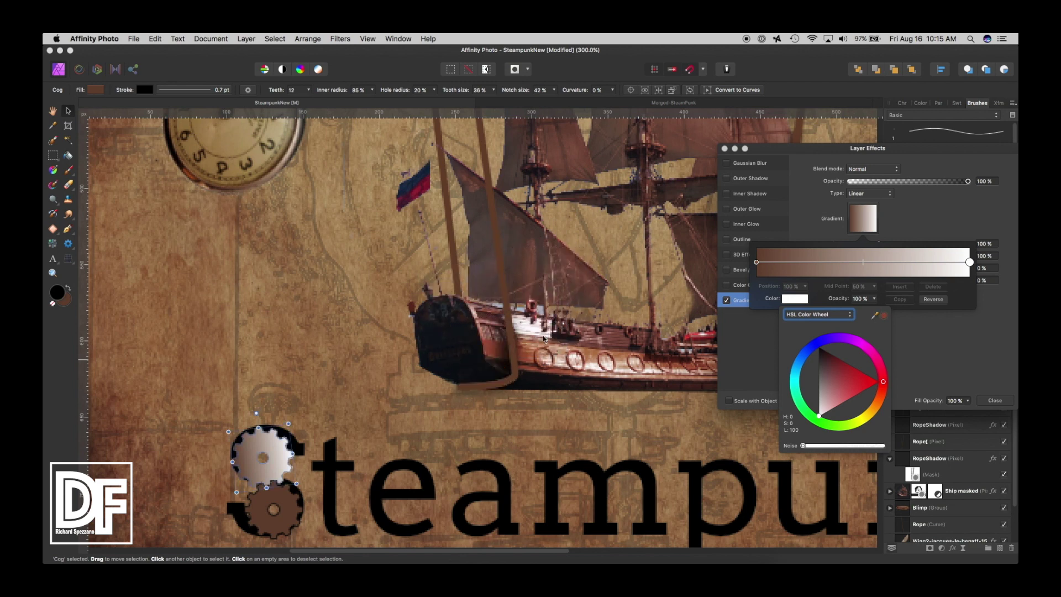
left_click(884, 317)
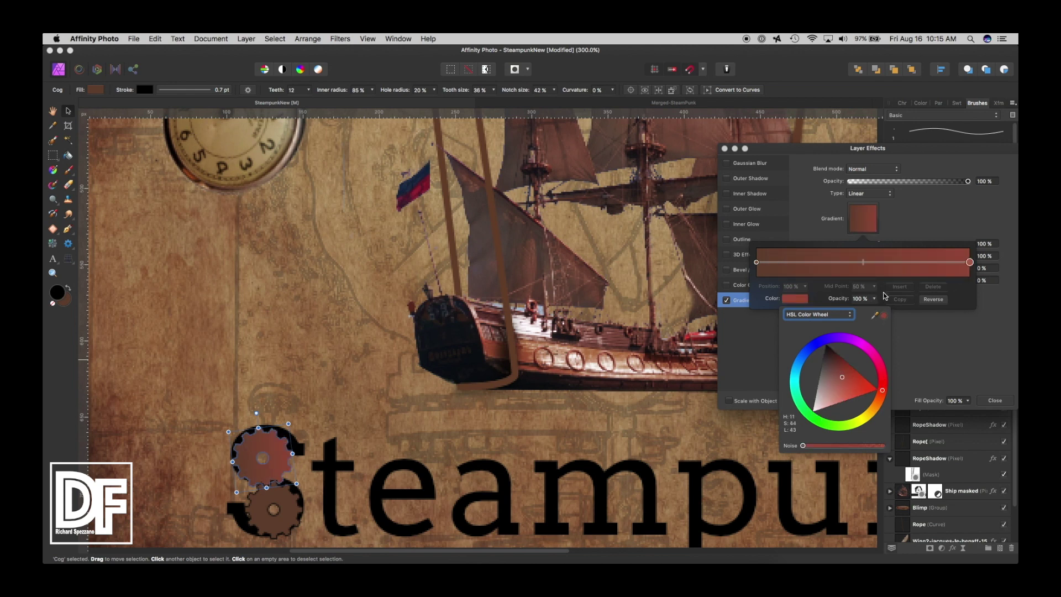
- Set the gradient's end colour to a light brown sampled from the parchment background
left_click(970, 263)
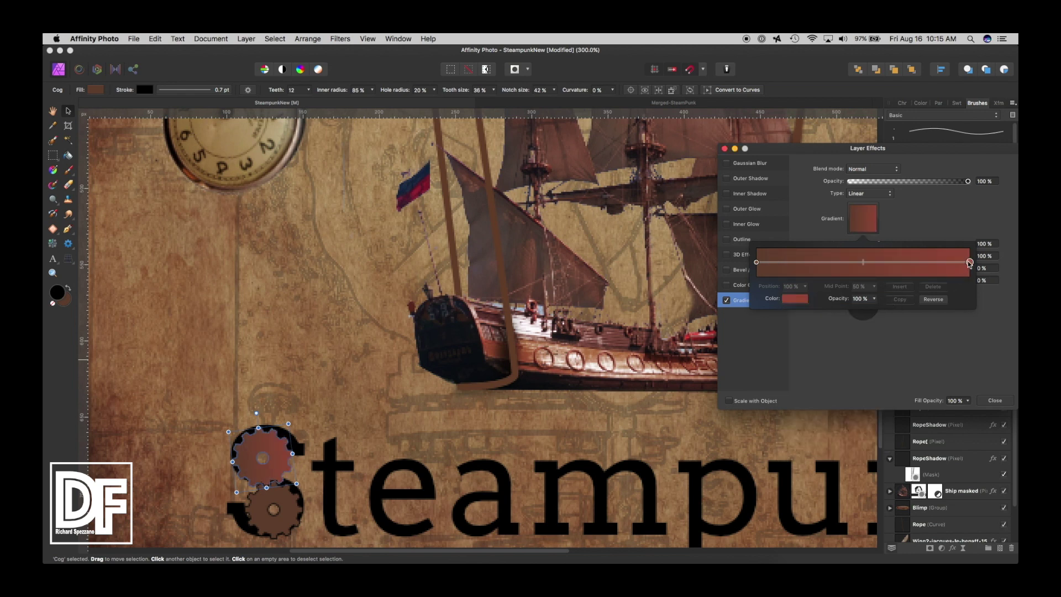
left_click(787, 300)
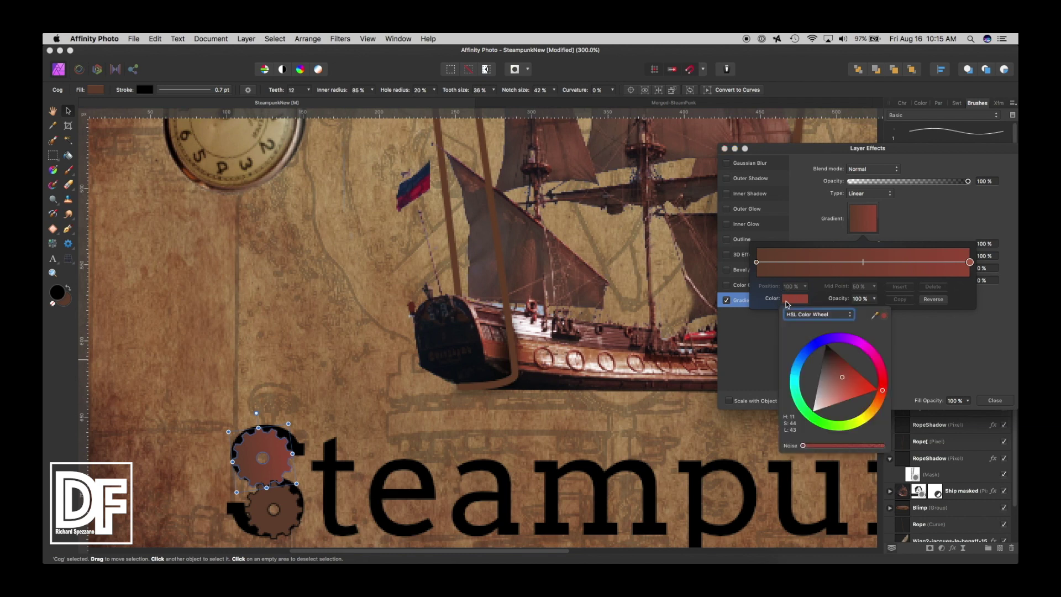
left_click_drag(877, 316, 365, 265)
left_click(884, 316)
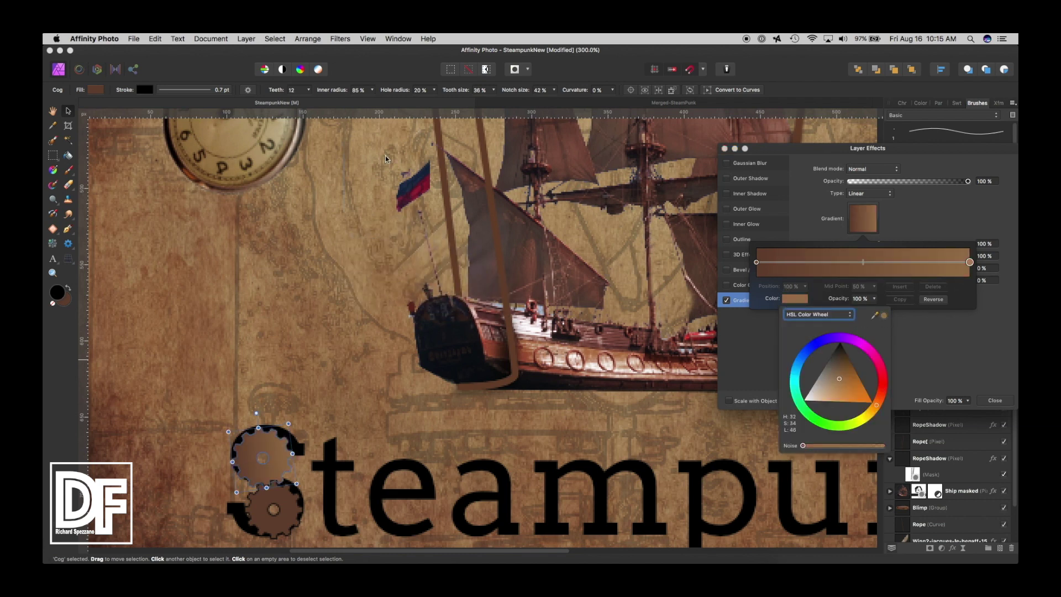
- Set the upper cog's stroke width to 0.8 pt
left_click(52, 111)
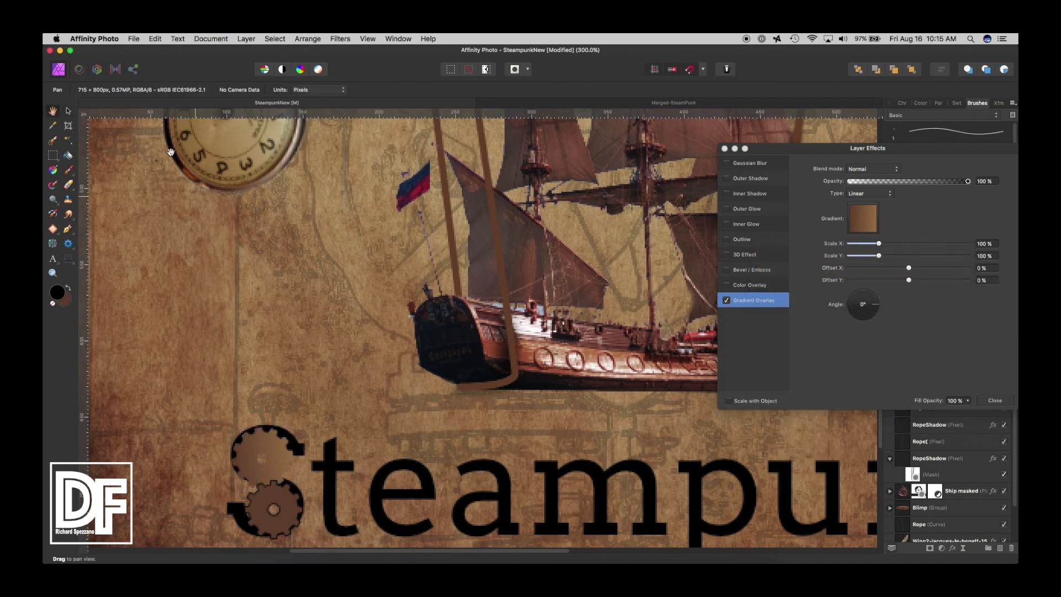
left_click(68, 243)
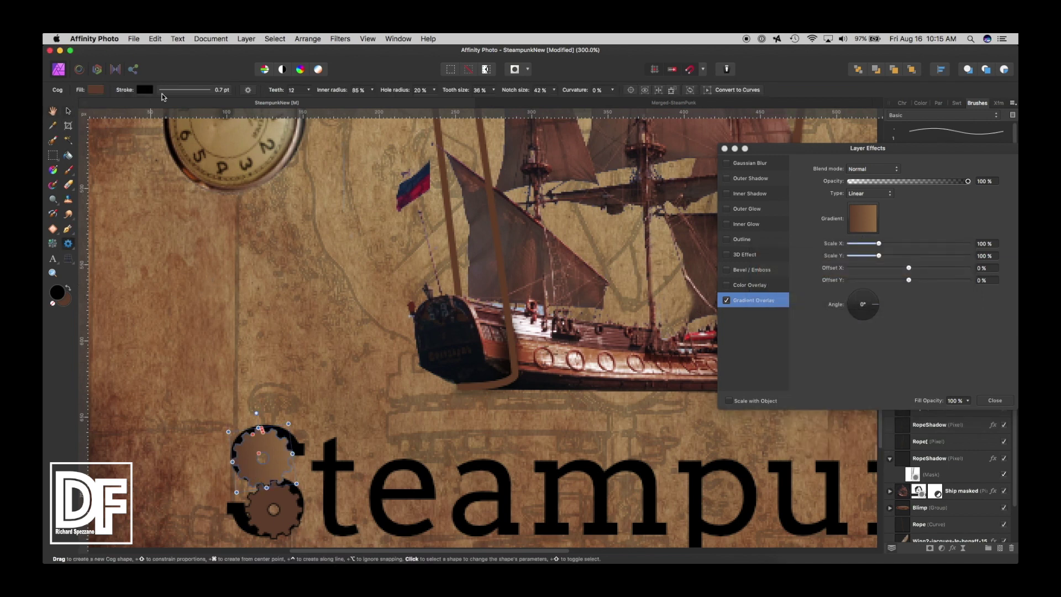
left_click(179, 89)
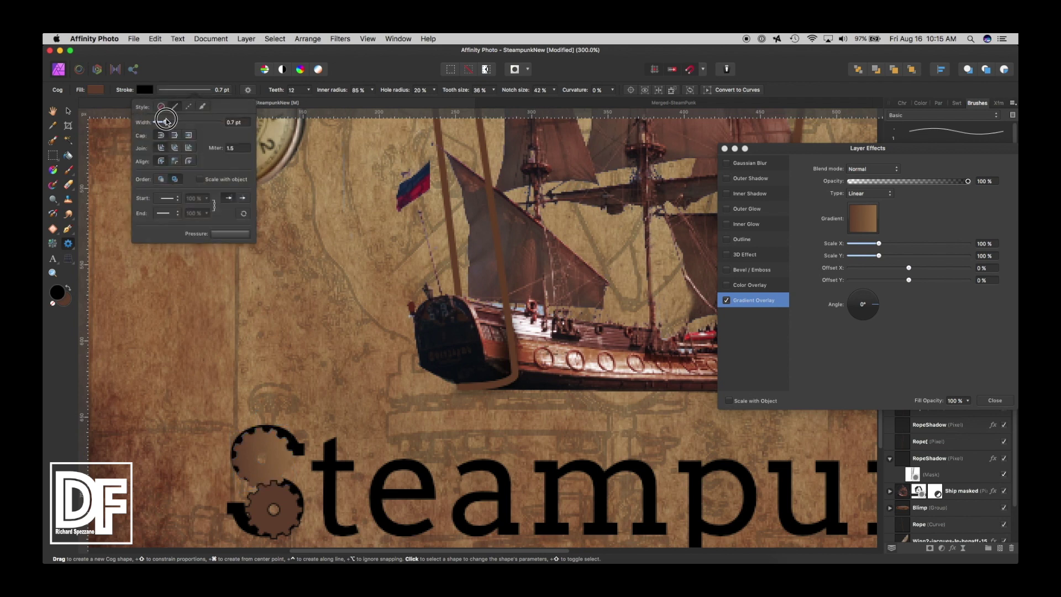
left_click_drag(167, 121, 169, 124)
left_click_drag(169, 124, 165, 123)
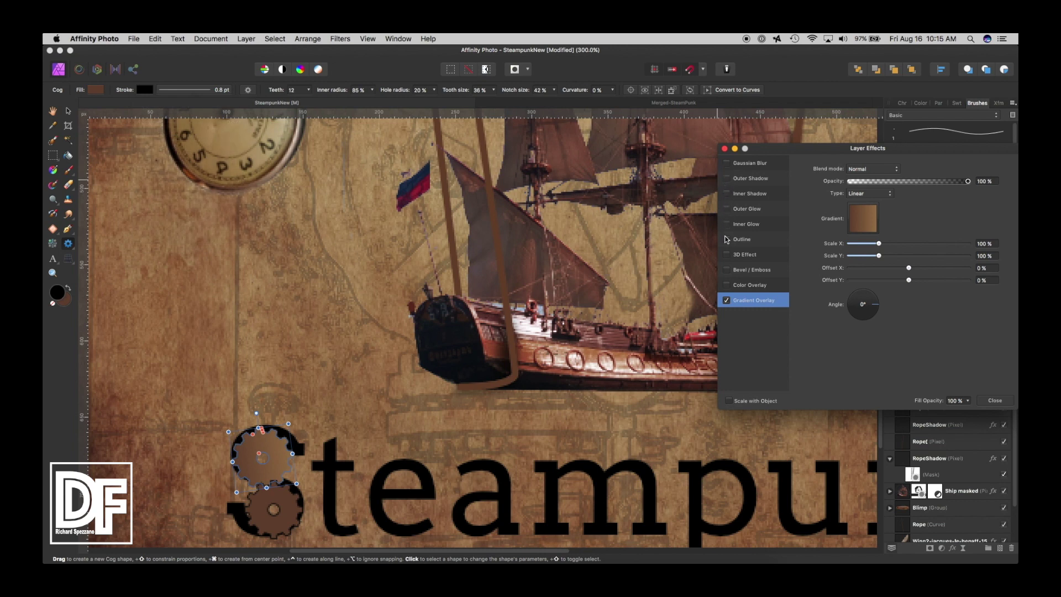
- Add an Outline effect to the upper cog in solid black, aligned outside, with a small radius
left_click(743, 241)
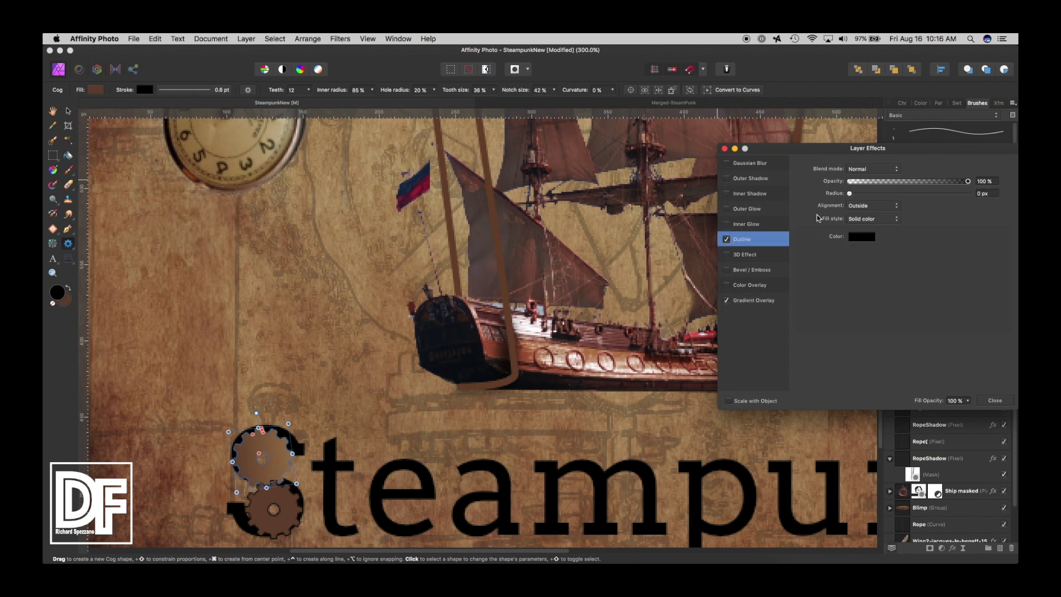
left_click_drag(848, 194, 869, 196)
left_click(725, 148)
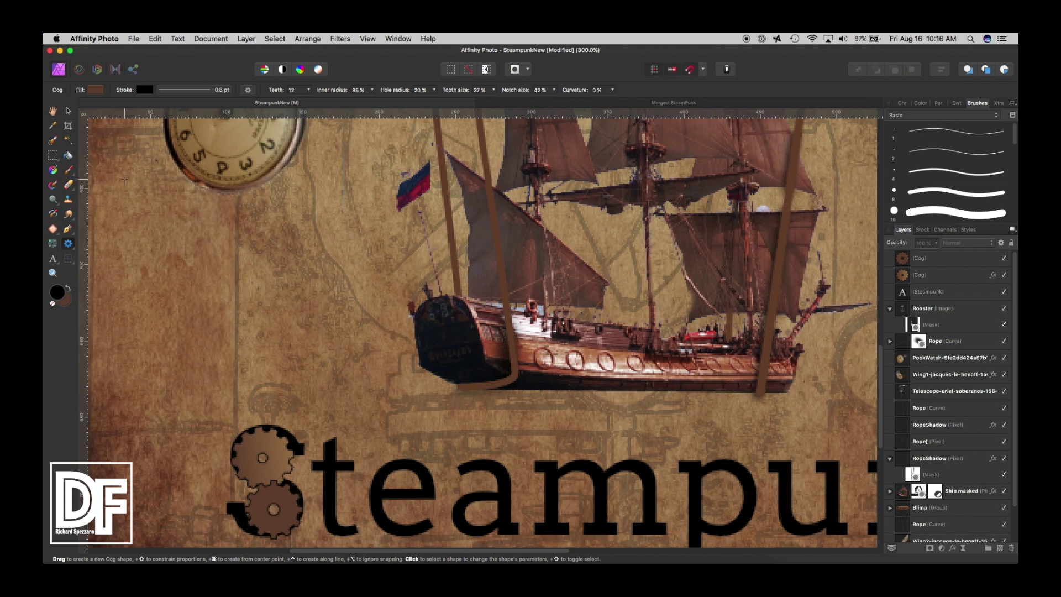
- Place a copy of the S's lower cog over the bowl of the letter p in the Steampunk title
key("super+minus")
key("super+minus")
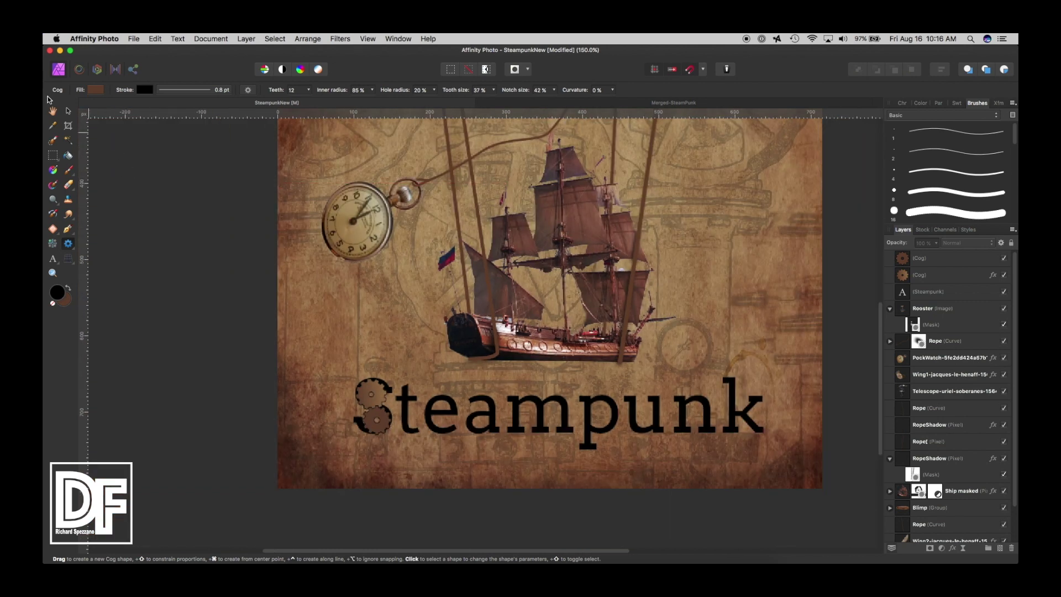
left_click(68, 110)
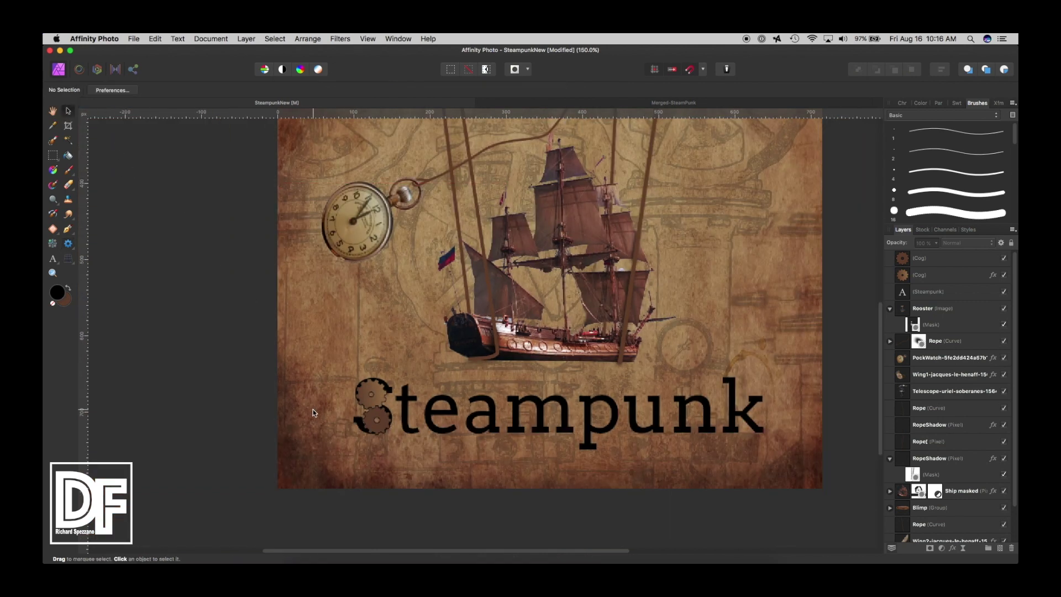
left_click(363, 420)
left_click_drag(363, 420, 373, 420)
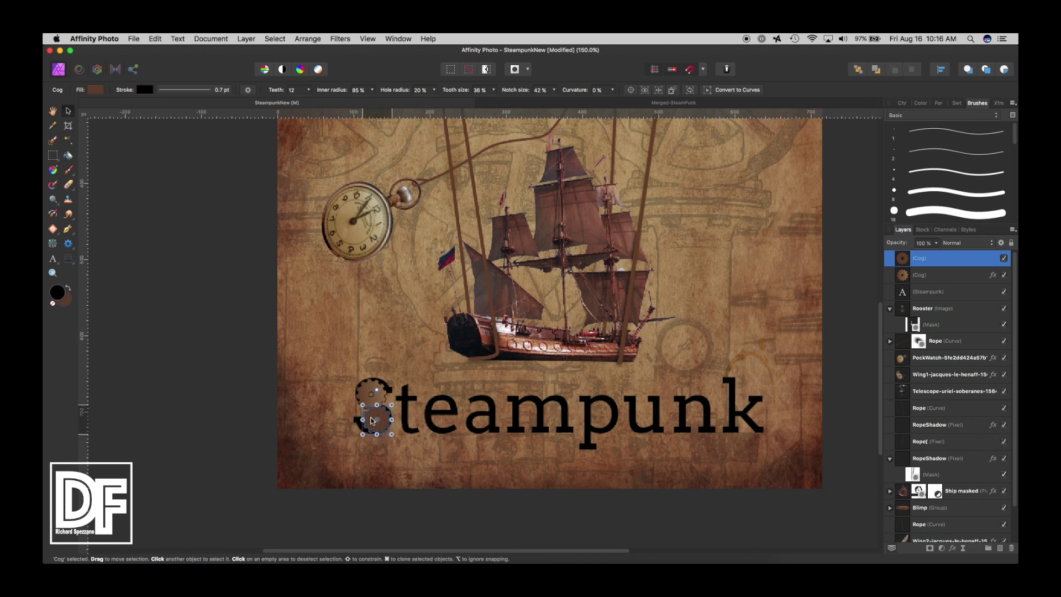
left_click(216, 334)
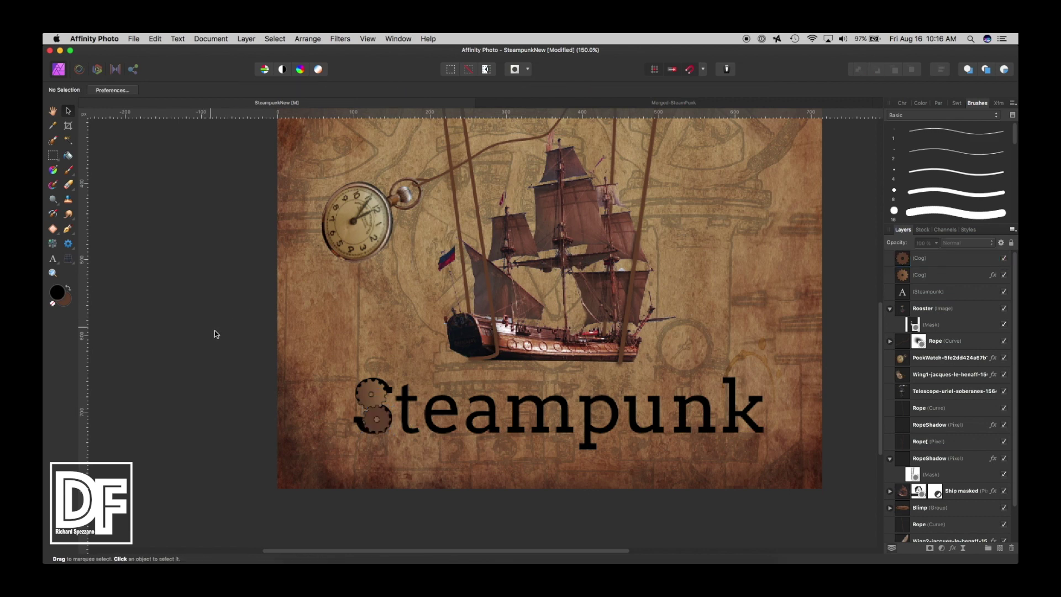
left_click(381, 419)
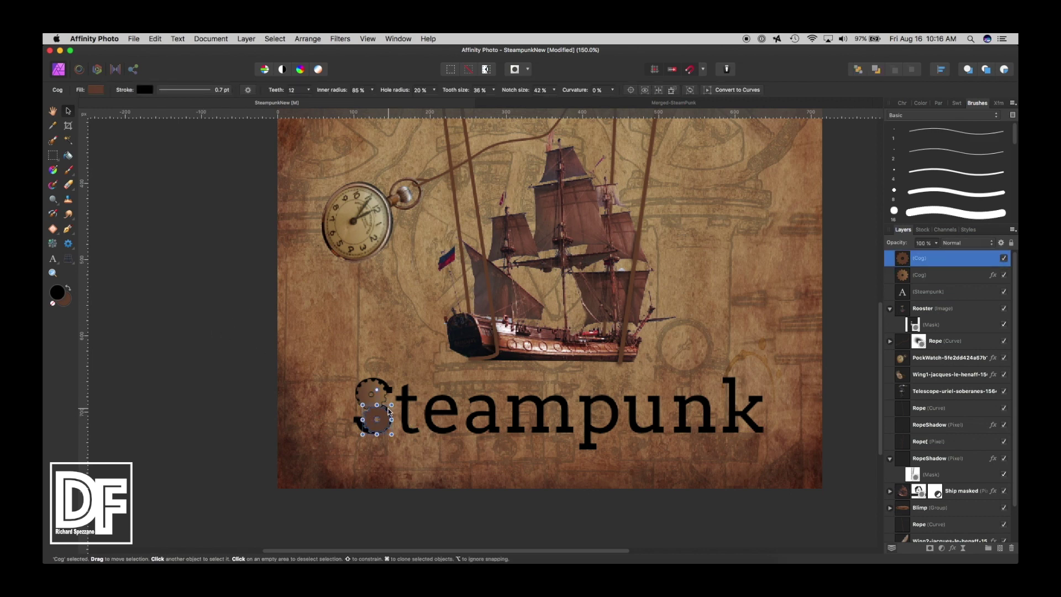
left_click_drag(390, 412, 605, 417)
- Duplicate the cog on the letter p, shrink the duplicate around its centre to sit inside the original, and deselect it
key("super+j")
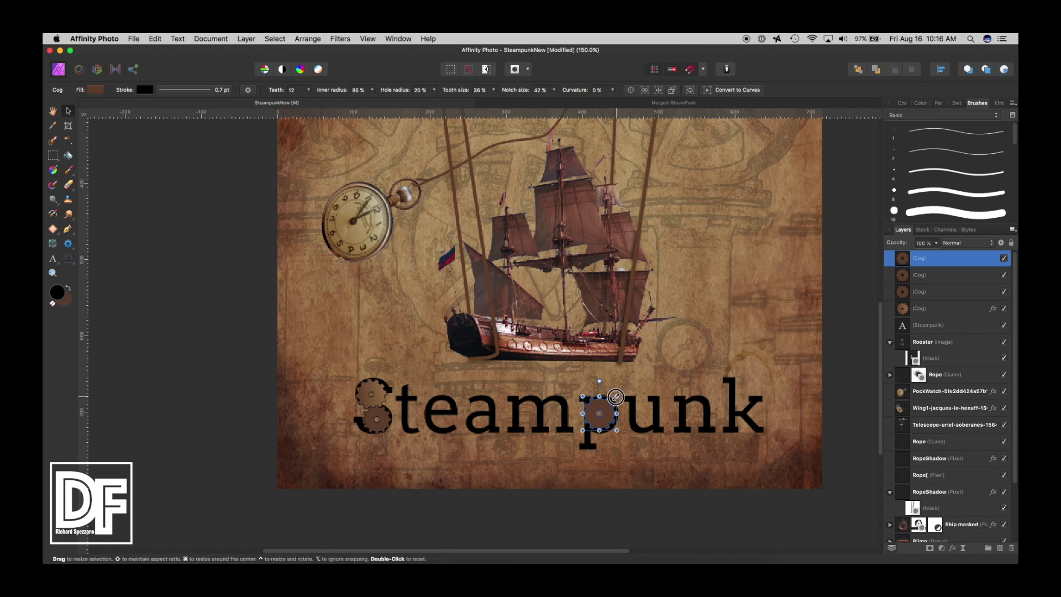
left_click_drag(616, 397, 609, 404)
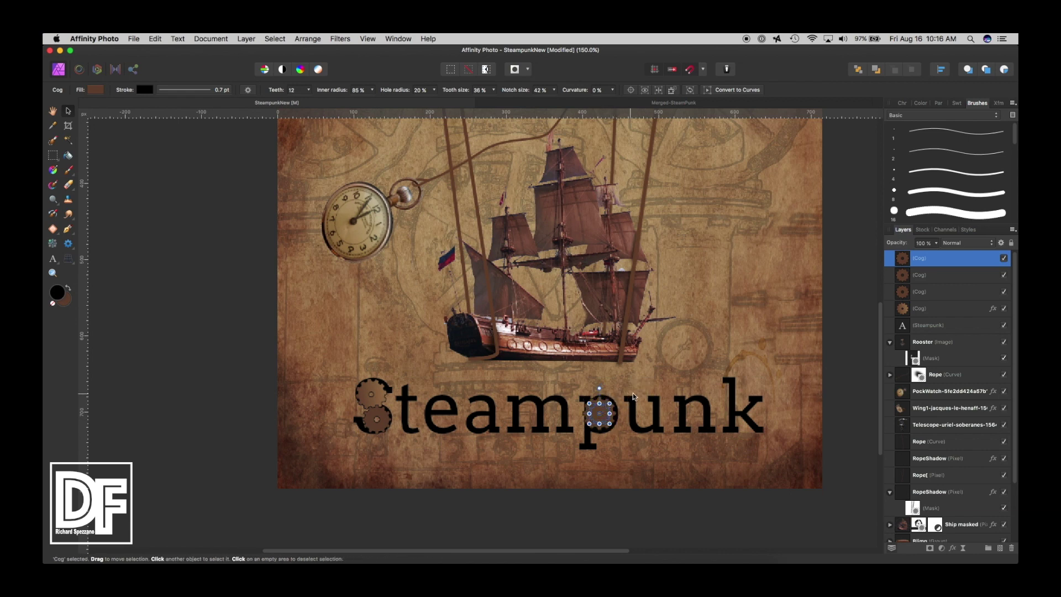
left_click(467, 503)
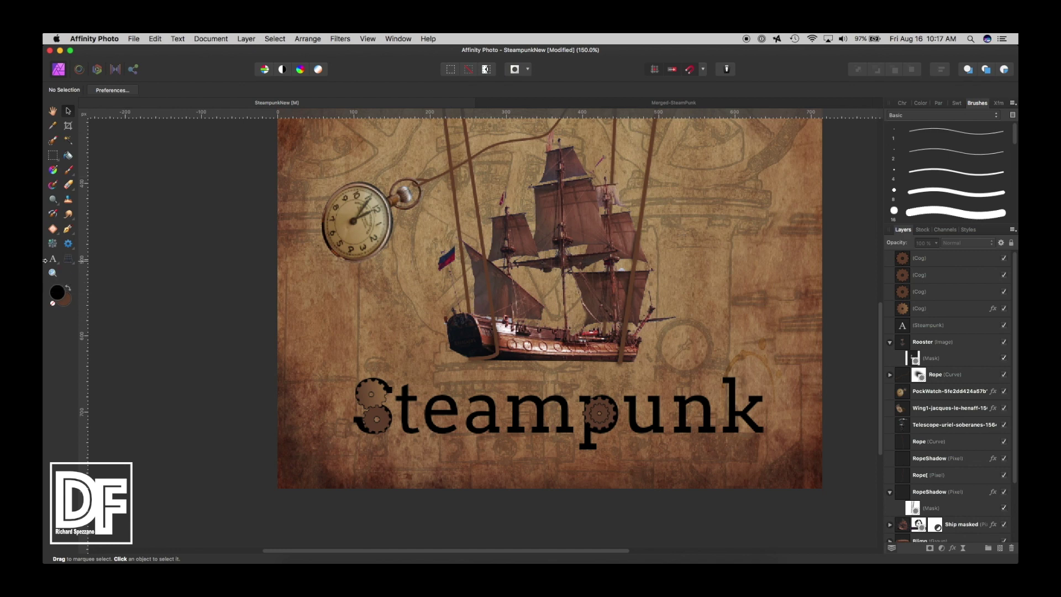
double_click(54, 110)
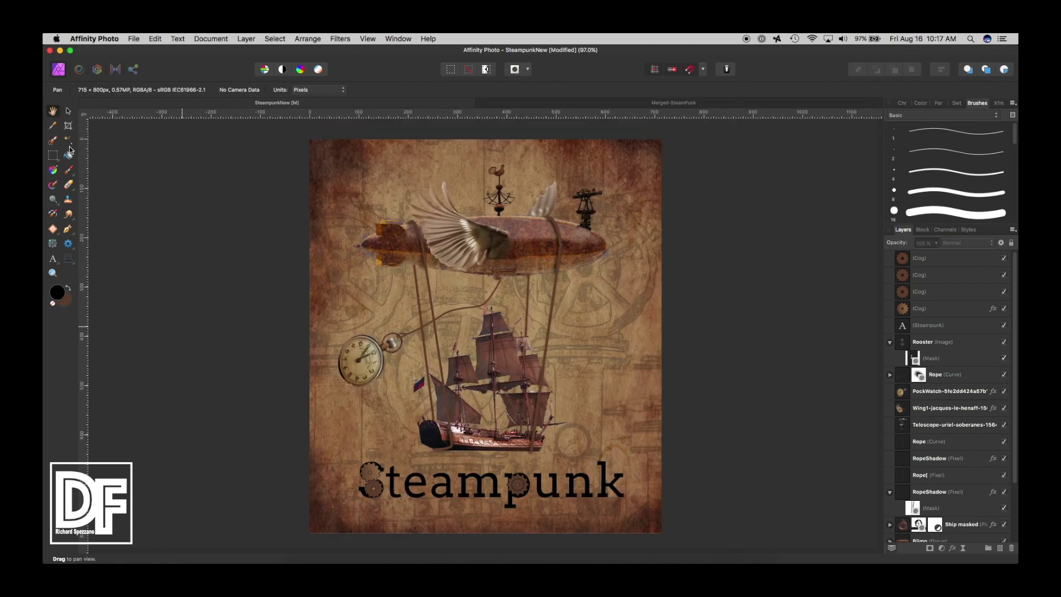